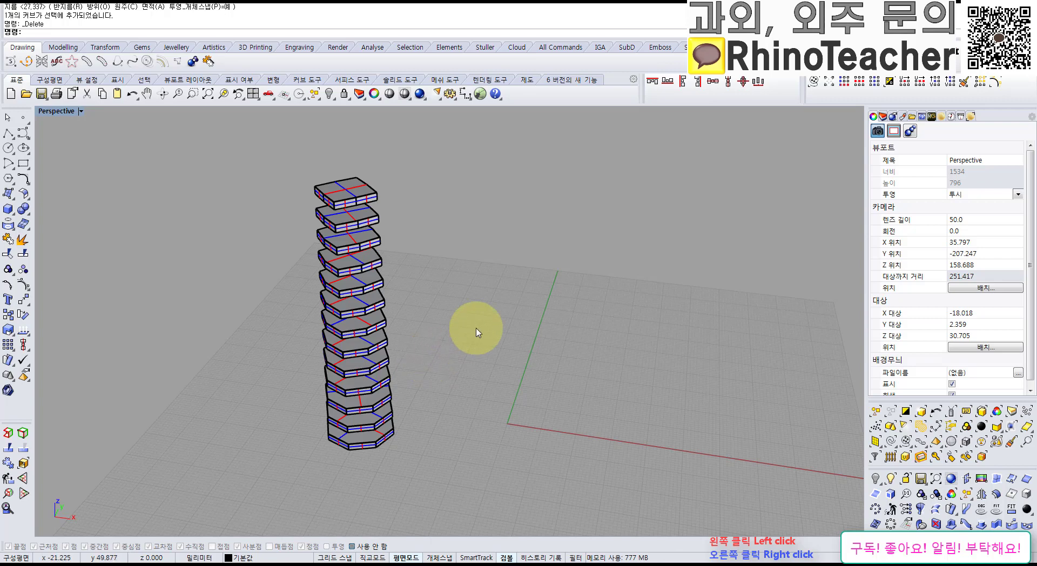
Draw a circle with a diameter of 16 mm centred on the origin.
{"action": "right_click_drag", "start_coordinate": [474, 389], "coordinate": [472, 369]}
{"action": "right_click_drag", "start_coordinate": [524, 397], "coordinate": [460, 387], "text": "shift"}
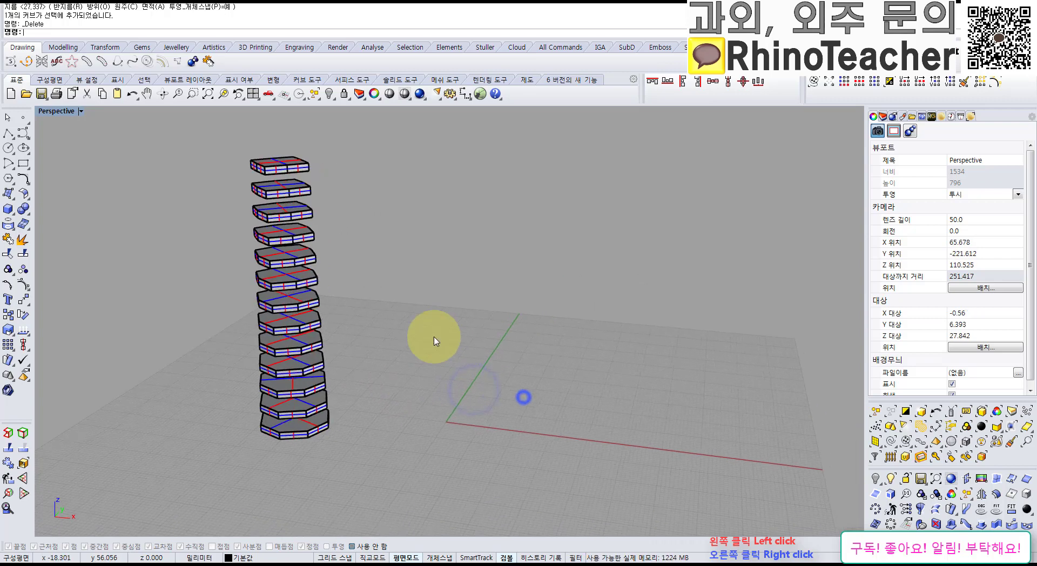
{"action": "right_click_drag", "start_coordinate": [429, 328], "coordinate": [433, 363]}
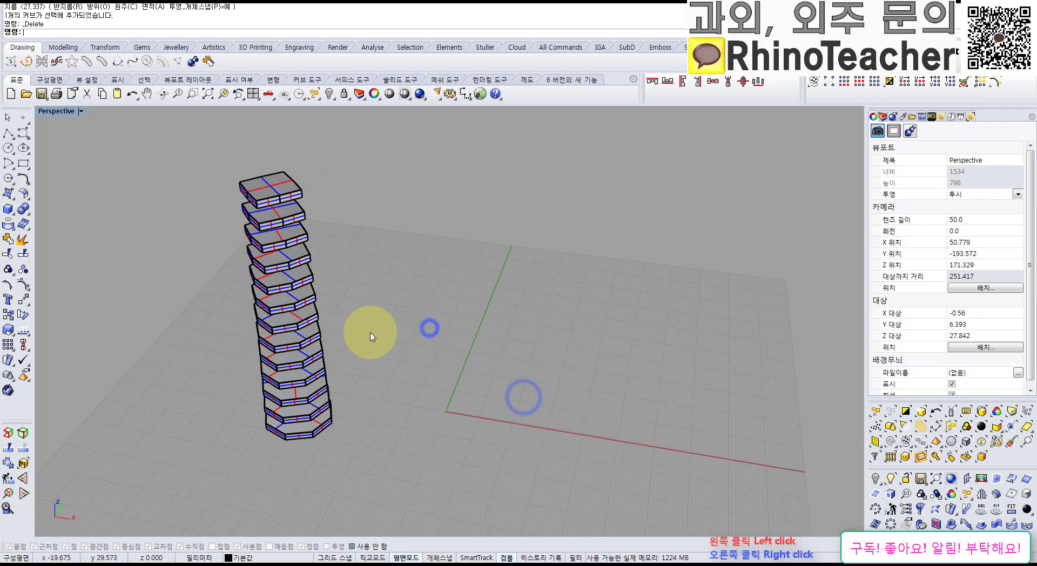
{"action": "left_click", "coordinate": [7, 149]}
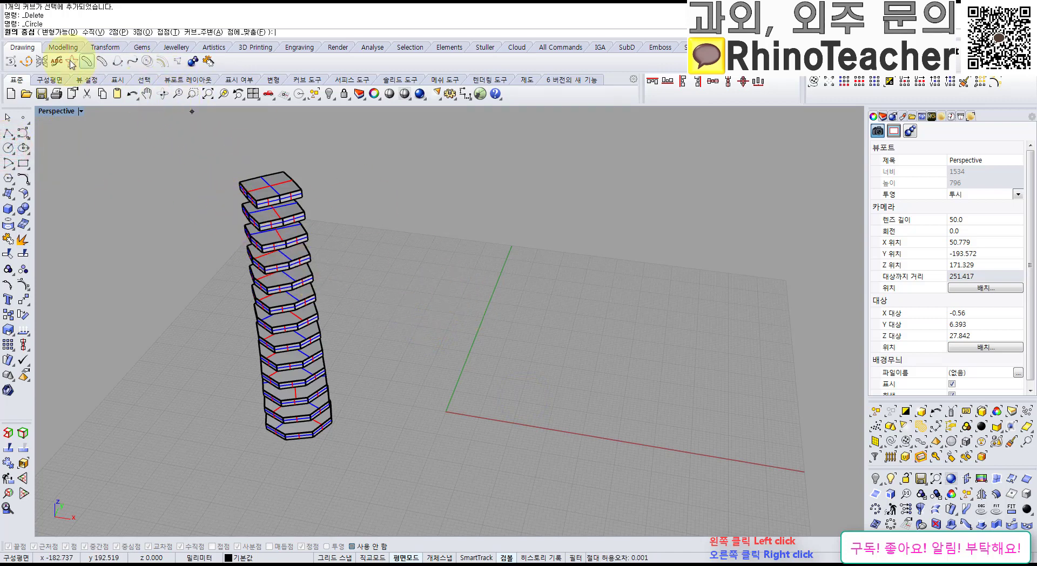
{"action": "type", "text": "0"}
{"action": "key", "text": "Return"}
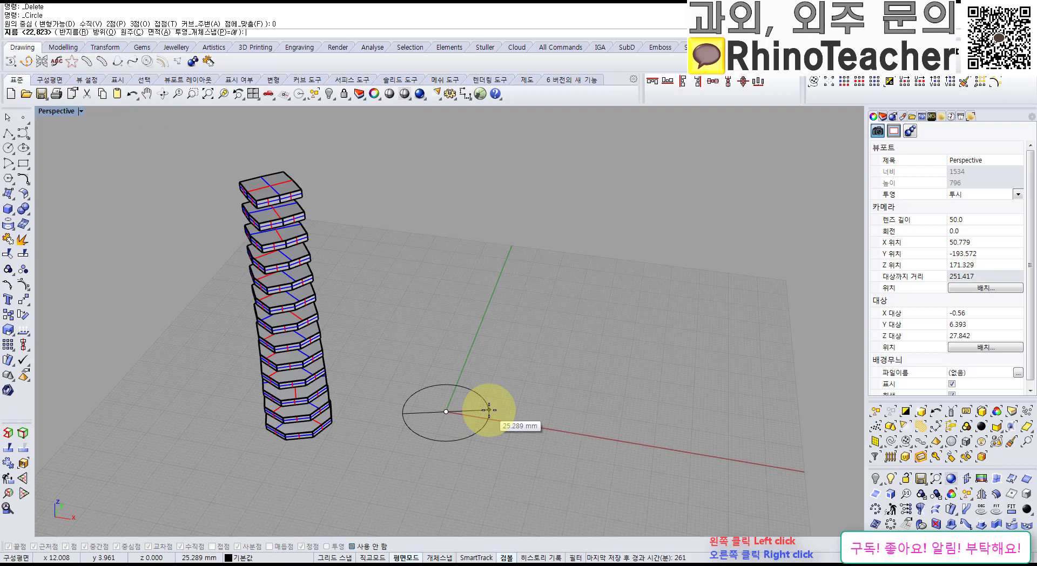
{"action": "key", "text": "Return"}
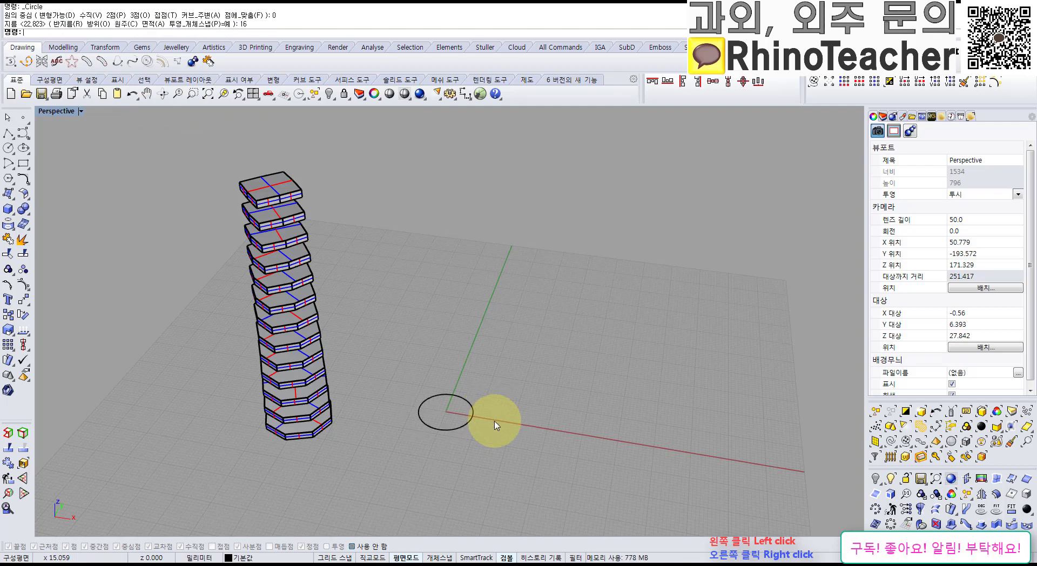
View the circle in the four-viewport layout and in the maximized Top viewport.
{"action": "right_click_drag", "start_coordinate": [490, 423], "coordinate": [447, 389]}
{"action": "scroll", "coordinate": [525, 454], "scroll_direction": "up", "scroll_amount": 5}
{"action": "right_click_drag", "start_coordinate": [507, 432], "coordinate": [487, 391]}
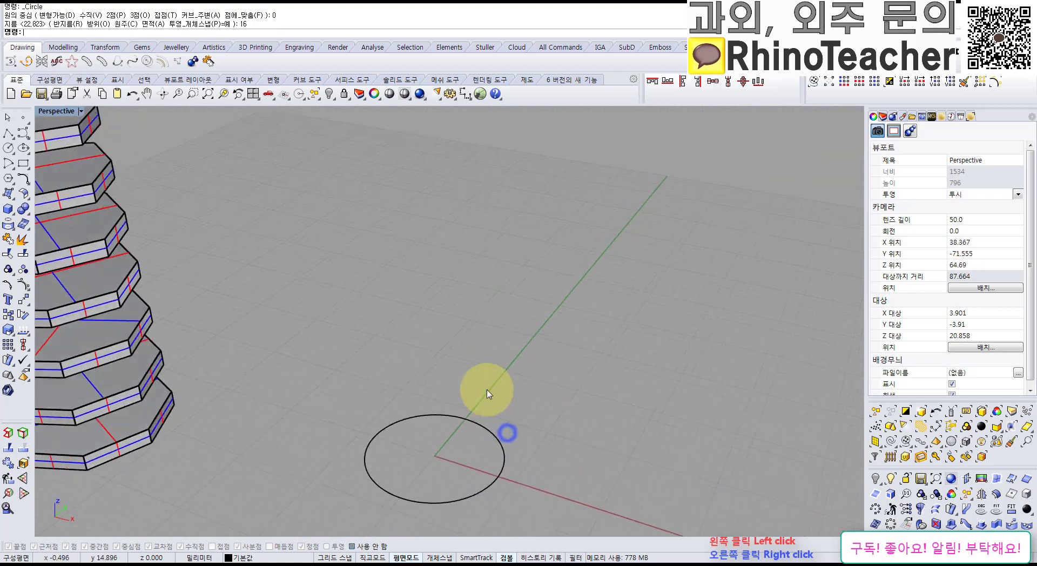
{"action": "scroll", "coordinate": [487, 391], "scroll_direction": "down", "scroll_amount": 6}
{"action": "left_click", "coordinate": [253, 95]}
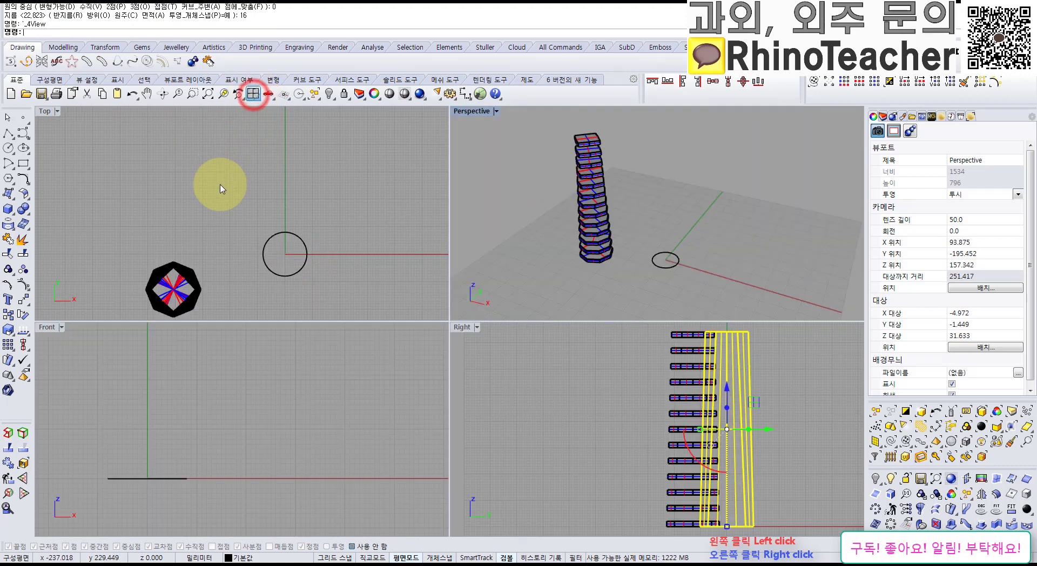
{"action": "left_click", "coordinate": [279, 279]}
{"action": "scroll", "coordinate": [270, 229], "scroll_direction": "up", "scroll_amount": 3}
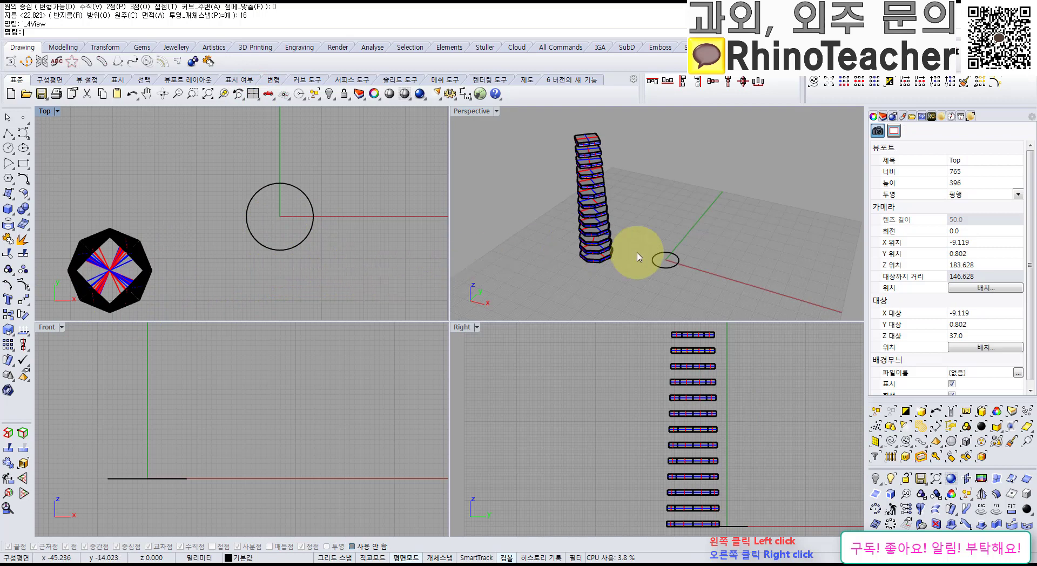
{"action": "double_click", "coordinate": [46, 112]}
{"action": "right_click_drag", "start_coordinate": [588, 303], "coordinate": [463, 284]}
{"action": "scroll", "coordinate": [564, 259], "scroll_direction": "down", "scroll_amount": 6}
{"action": "left_click", "coordinate": [565, 259]}
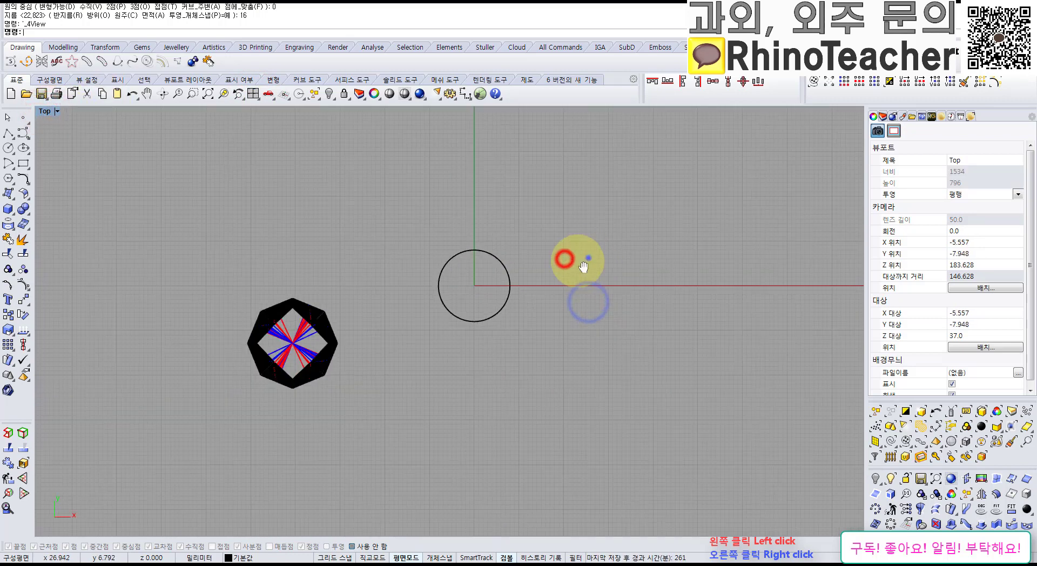
{"action": "right_click_drag", "start_coordinate": [588, 257], "coordinate": [494, 266]}
Move the circle away from the origin in the Top view and delete it.
{"action": "left_click_drag", "start_coordinate": [493, 363], "coordinate": [346, 235]}
{"action": "left_click_drag", "start_coordinate": [413, 267], "coordinate": [250, 195]}
{"action": "left_click", "coordinate": [432, 188]}
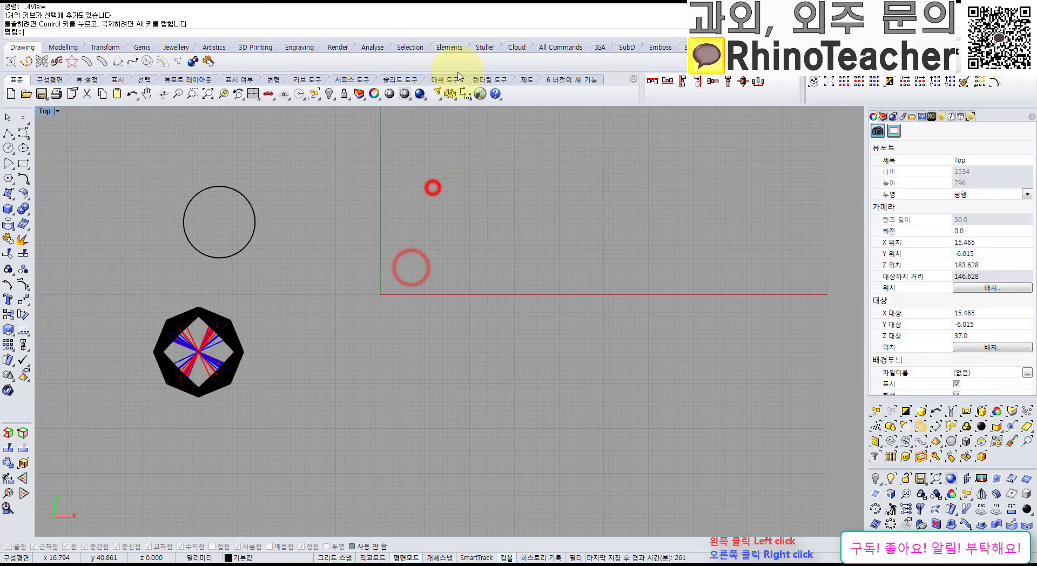
{"action": "left_click", "coordinate": [255, 222]}
{"action": "key", "text": "Delete"}
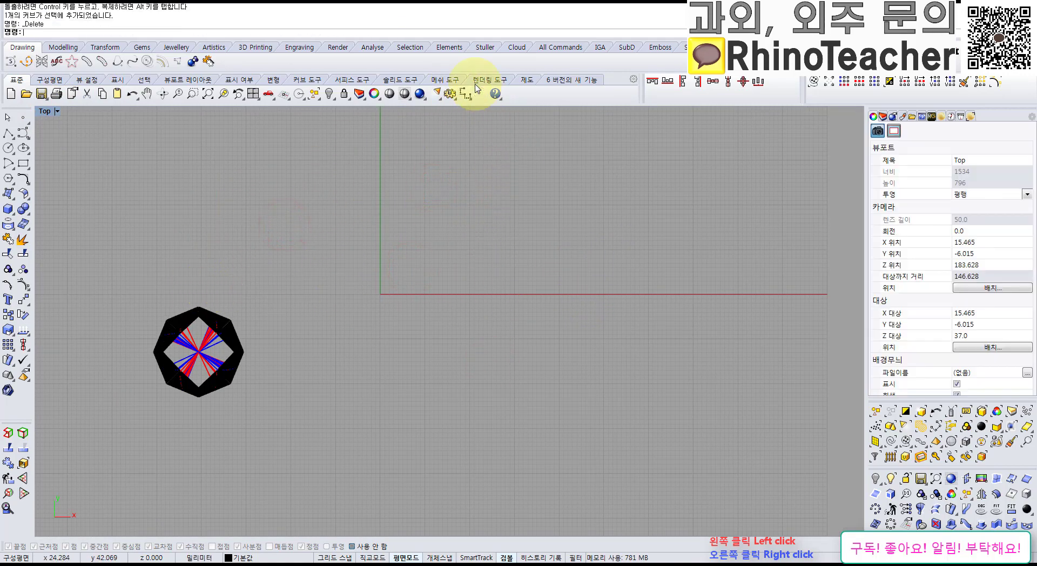
Open Grasshopper with the Perspective viewport maximized and frame the origin beside its window.
{"action": "left_click", "coordinate": [478, 95]}
{"action": "key", "text": "ctrl+F4"}
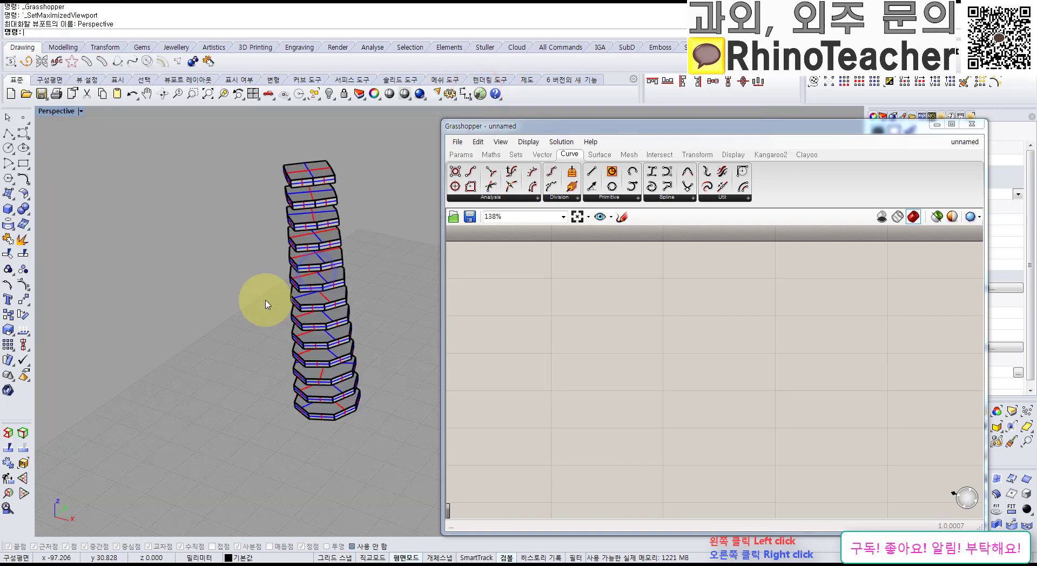
{"action": "right_click_drag", "start_coordinate": [398, 349], "coordinate": [276, 302], "text": "shift"}
{"action": "scroll", "coordinate": [302, 317], "scroll_direction": "down", "scroll_amount": 6}
{"action": "scroll", "coordinate": [274, 337], "scroll_direction": "up", "scroll_amount": 7}
{"action": "right_click_drag", "start_coordinate": [346, 321], "coordinate": [358, 331], "text": "shift"}
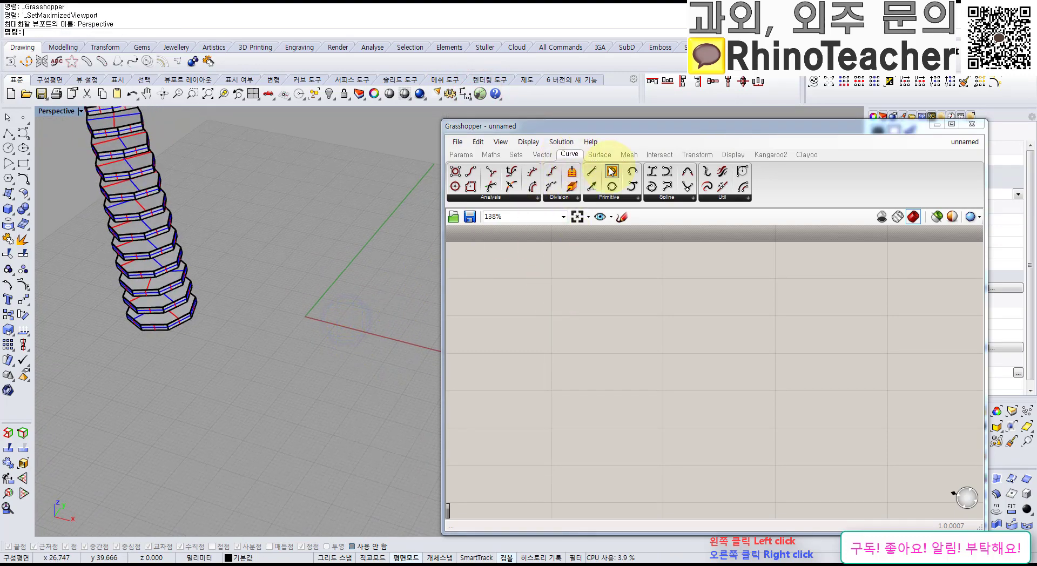
Place a Circle component defined by base plane and radius on the Grasshopper canvas.
{"action": "left_click", "coordinate": [622, 199]}
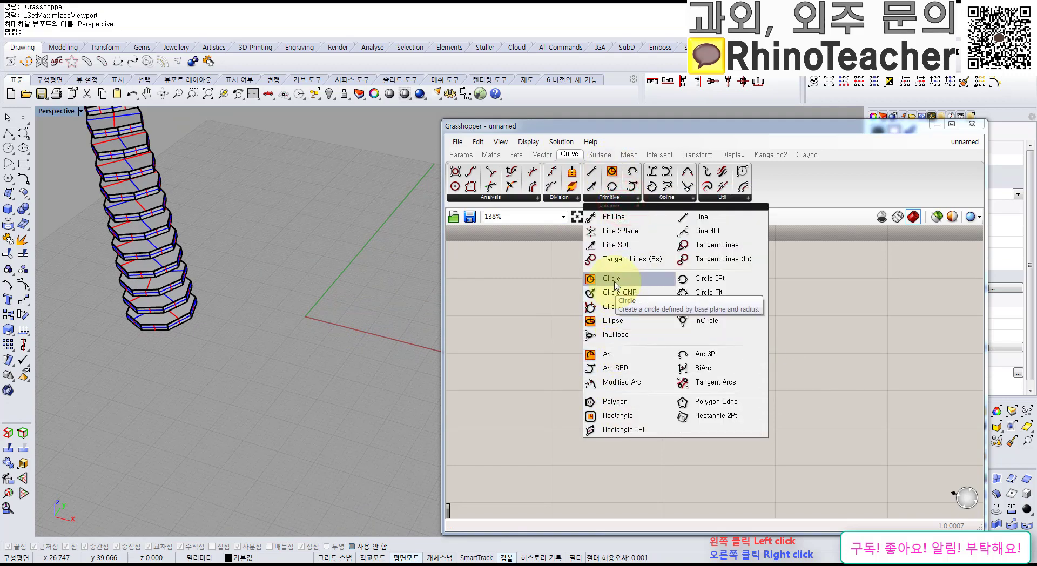
{"action": "left_click", "coordinate": [529, 281]}
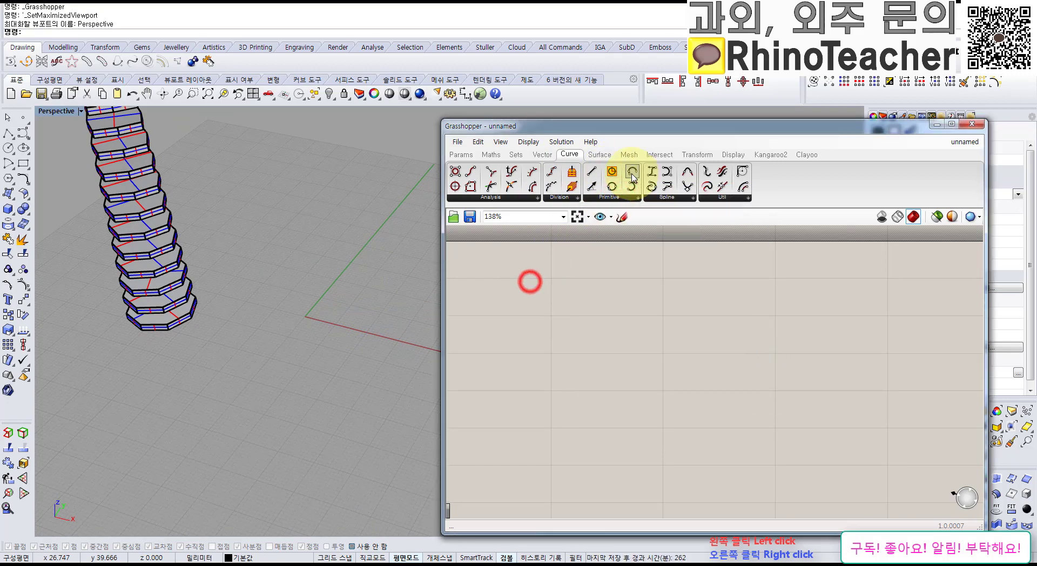
{"action": "left_click", "coordinate": [622, 199]}
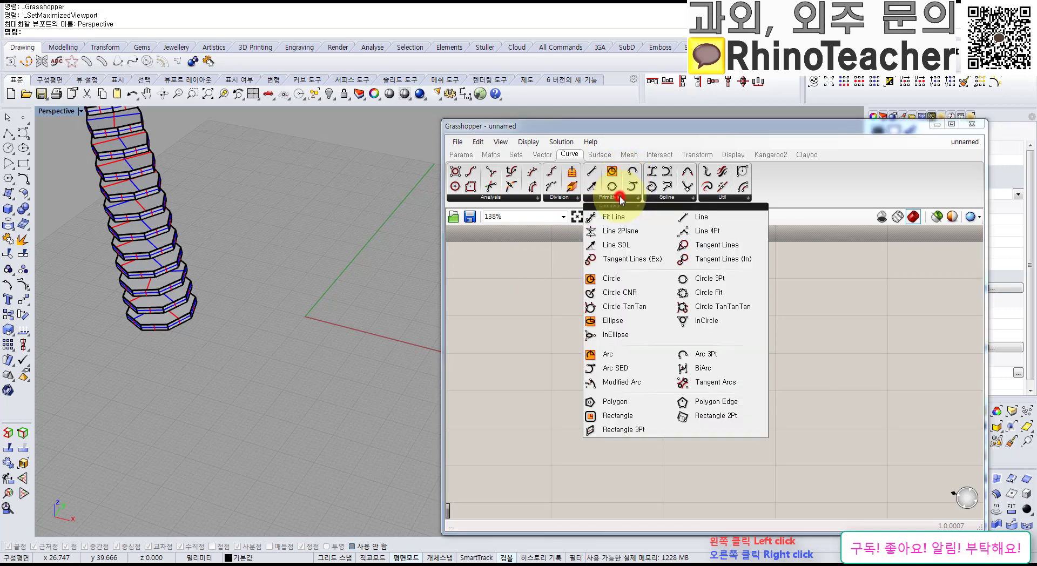
{"action": "left_click", "coordinate": [612, 279]}
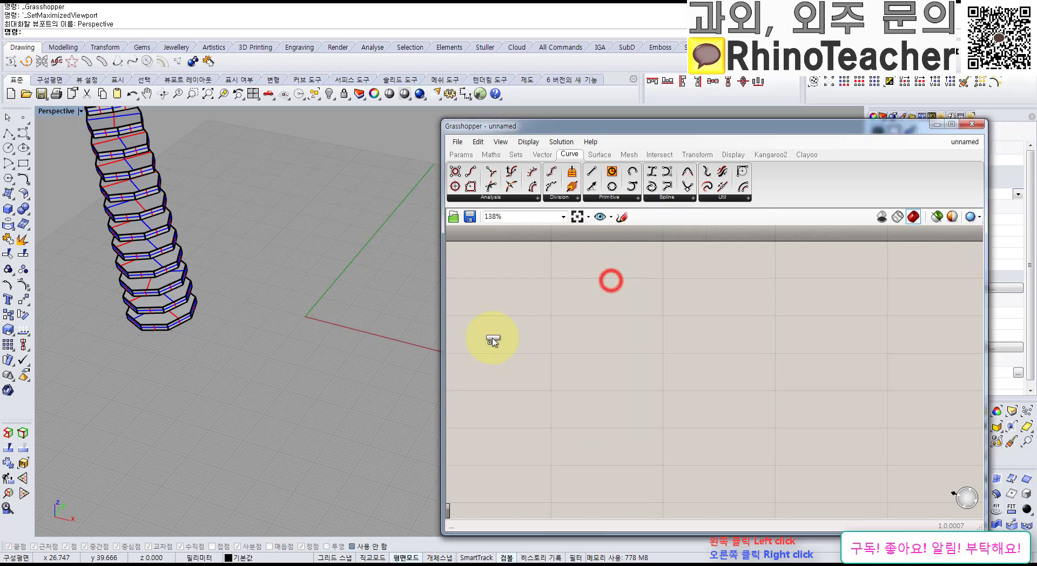
{"action": "left_click", "coordinate": [615, 349]}
{"action": "scroll", "coordinate": [302, 317], "scroll_direction": "up", "scroll_amount": 5}
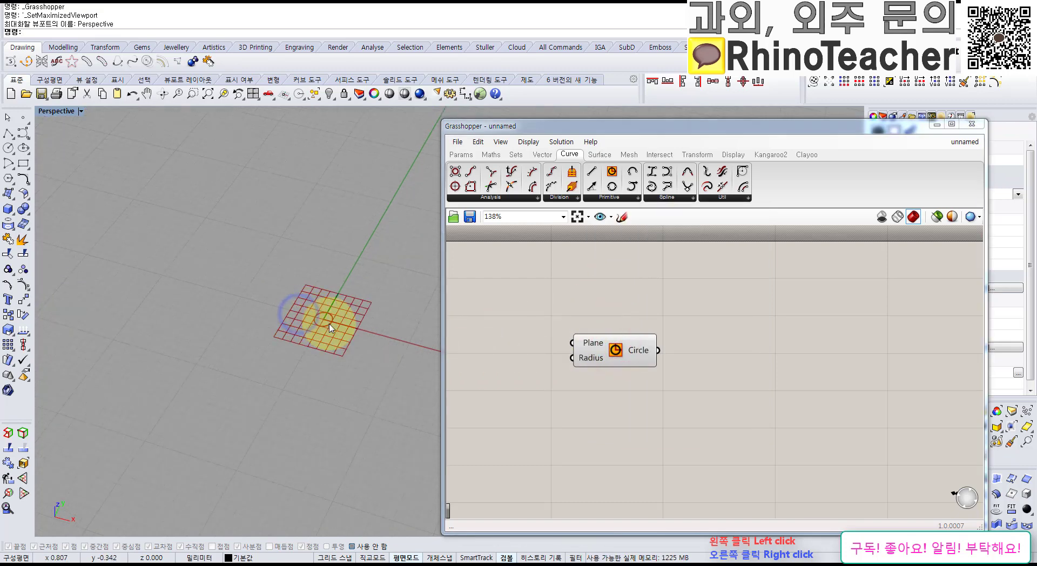
Reposition the Circle component on the canvas to leave free space before its Plane and Radius inputs.
{"action": "left_click_drag", "start_coordinate": [607, 346], "coordinate": [629, 339]}
{"action": "right_click_drag", "start_coordinate": [395, 330], "coordinate": [331, 359], "text": "shift"}
{"action": "scroll", "coordinate": [398, 357], "scroll_direction": "down", "scroll_amount": 10}
{"action": "scroll", "coordinate": [331, 364], "scroll_direction": "up", "scroll_amount": 8}
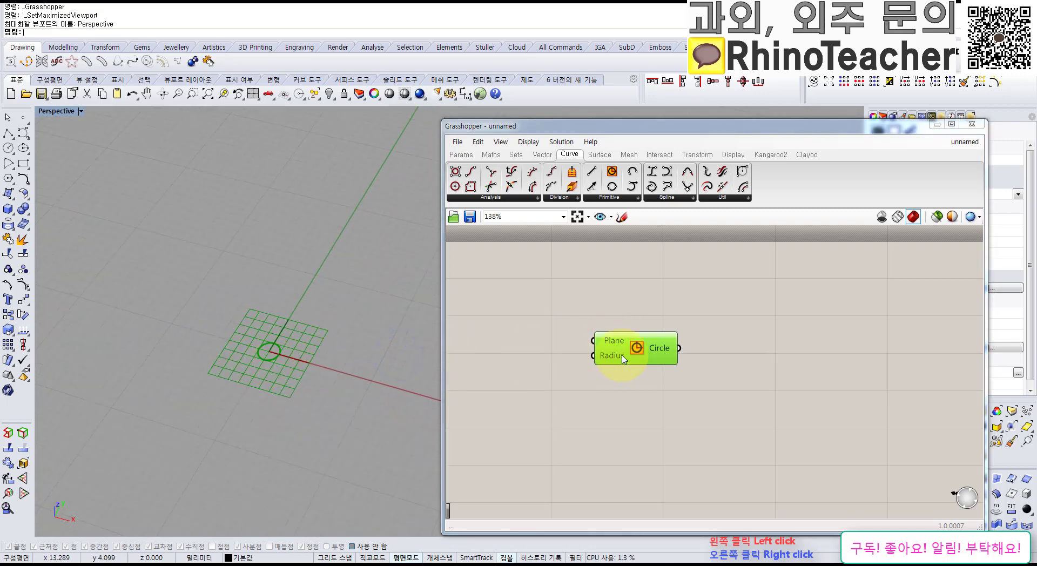
{"action": "left_click_drag", "start_coordinate": [631, 347], "coordinate": [678, 350]}
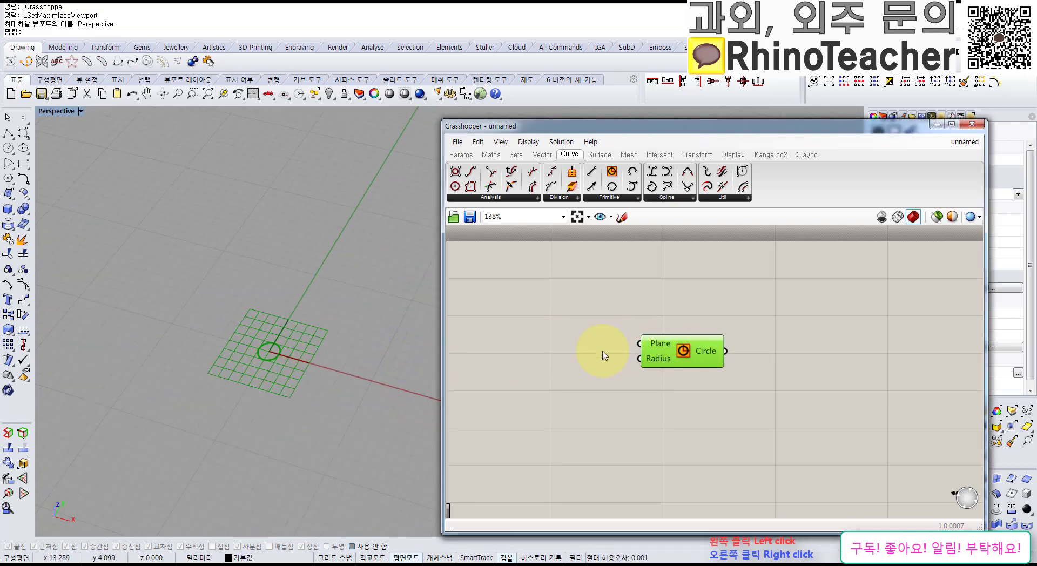
{"action": "scroll", "coordinate": [556, 347], "scroll_direction": "down", "scroll_amount": 5}
{"action": "right_click_drag", "start_coordinate": [533, 362], "coordinate": [613, 325]}
{"action": "scroll", "coordinate": [641, 311], "scroll_direction": "up", "scroll_amount": 5}
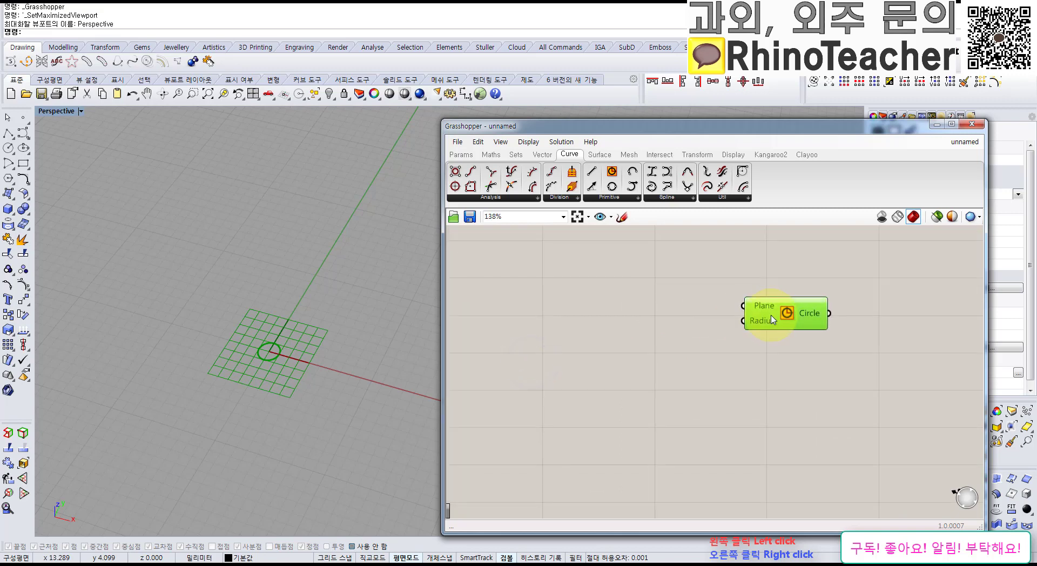
{"action": "left_click_drag", "start_coordinate": [771, 319], "coordinate": [724, 327]}
{"action": "left_click", "coordinate": [582, 304]}
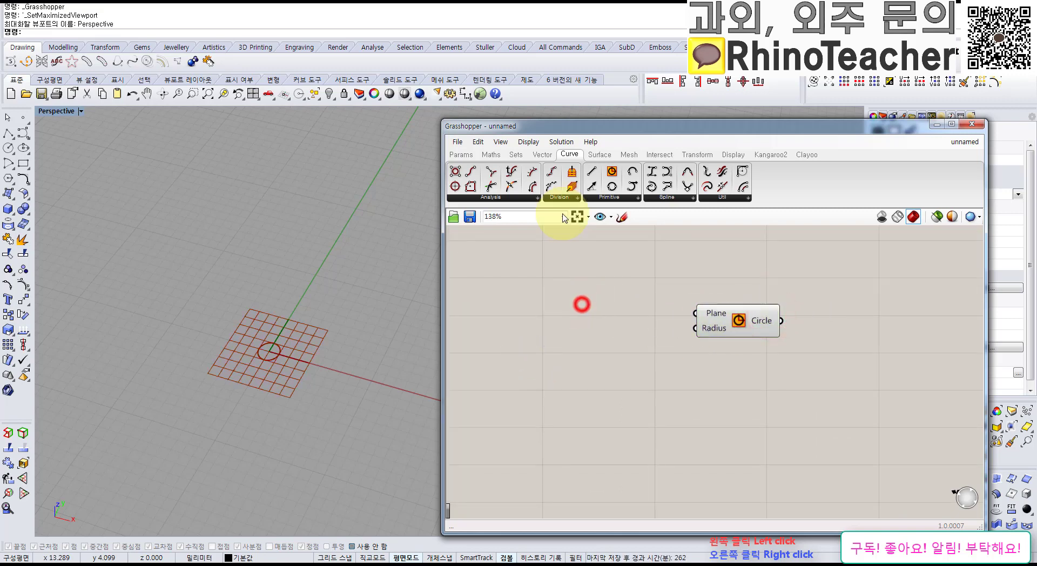
Add a point component with X, Y and Z coordinate inputs ahead of the Circle component.
{"action": "left_click", "coordinate": [543, 155]}
{"action": "left_click_drag", "start_coordinate": [594, 174], "coordinate": [572, 301]}
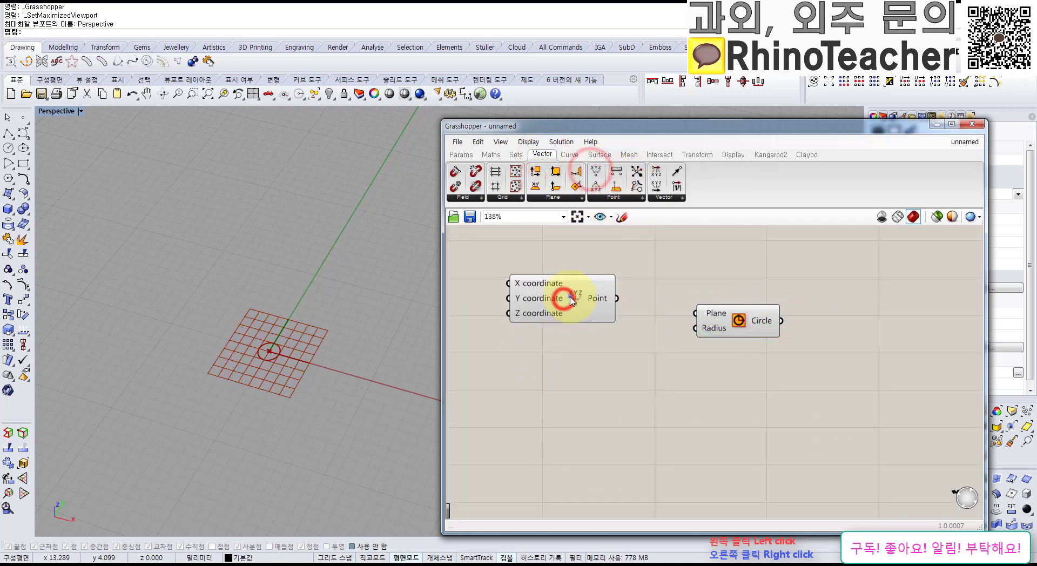
{"action": "right_click_drag", "start_coordinate": [565, 299], "coordinate": [634, 328]}
Create a number slider with value 3 and move the point component between it and the Circle component.
{"action": "double_click", "coordinate": [534, 326]}
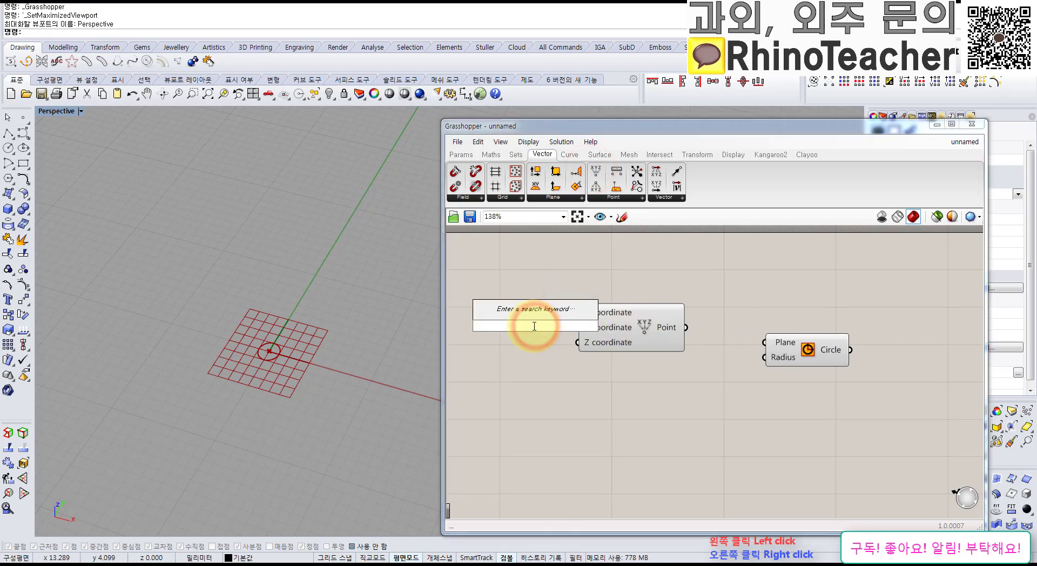
{"action": "type", "text": "3"}
{"action": "key", "text": "Return"}
{"action": "left_click_drag", "start_coordinate": [658, 346], "coordinate": [714, 371]}
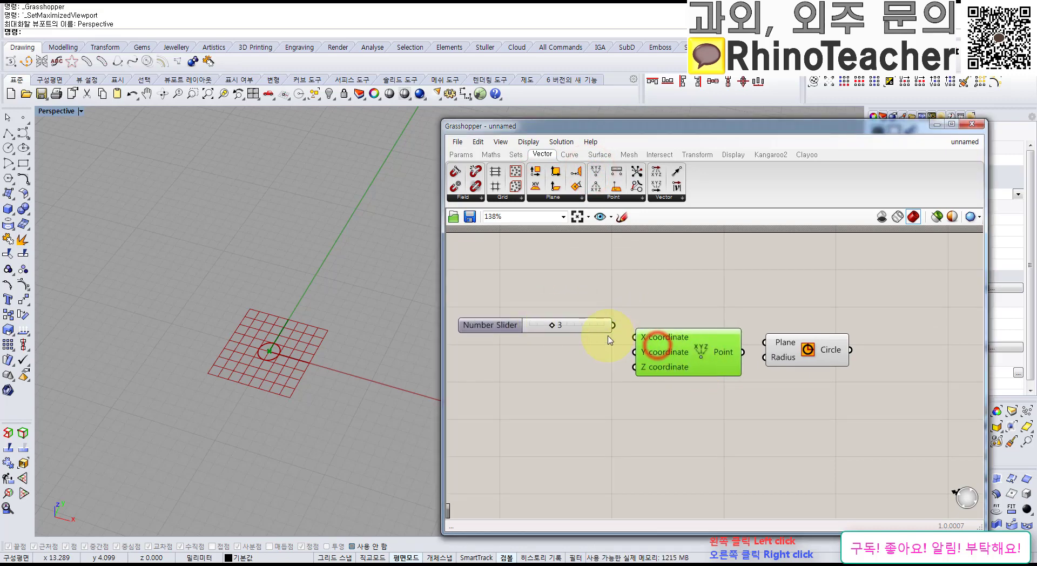
{"action": "left_click", "coordinate": [576, 319]}
{"action": "left_click", "coordinate": [599, 394]}
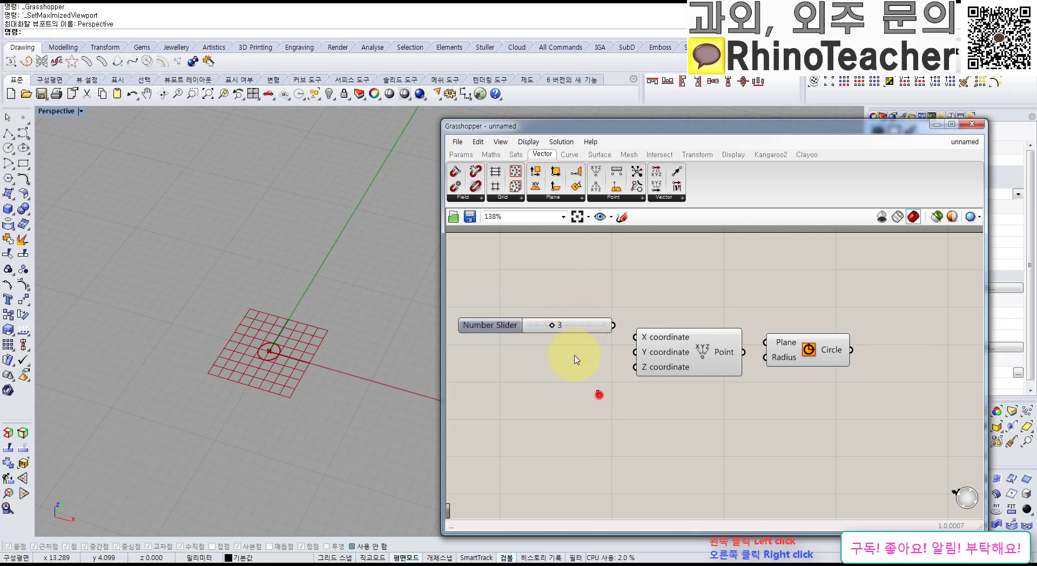
Place a default number slider above the existing slider and delete it again.
{"action": "double_click", "coordinate": [604, 274]}
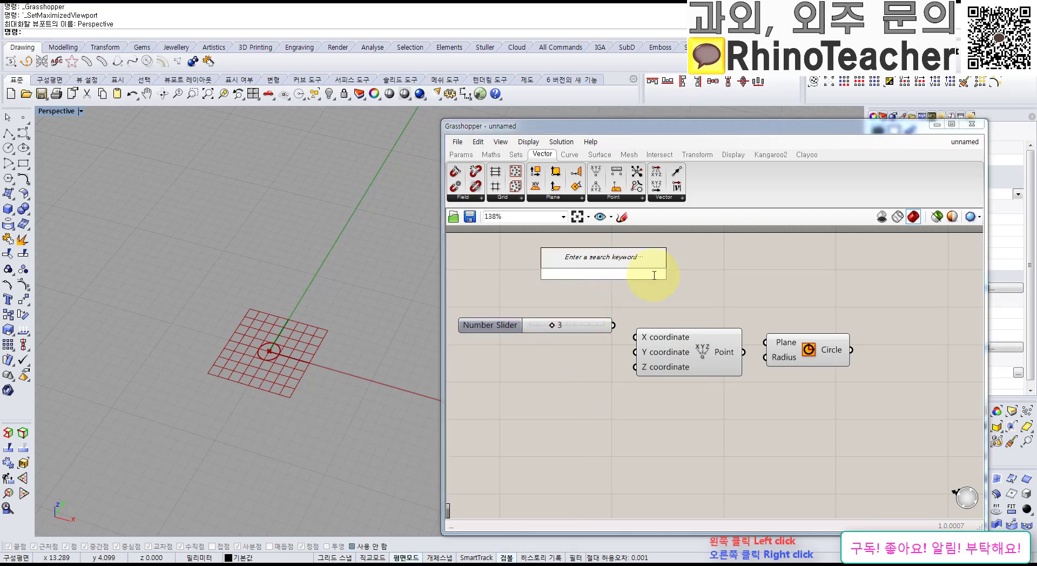
{"action": "left_click", "coordinate": [696, 277]}
{"action": "left_click", "coordinate": [465, 153]}
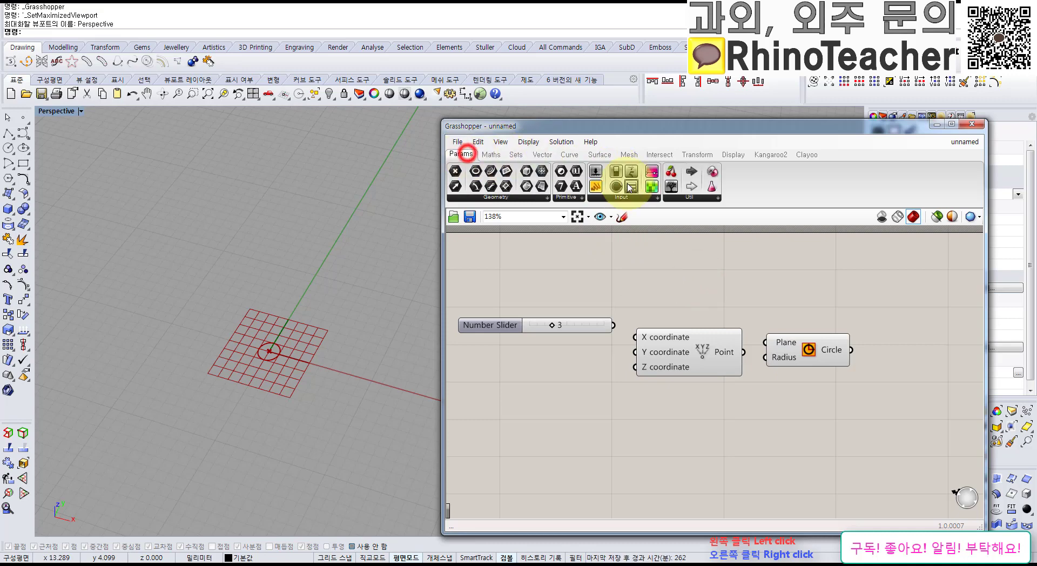
{"action": "left_click", "coordinate": [596, 172]}
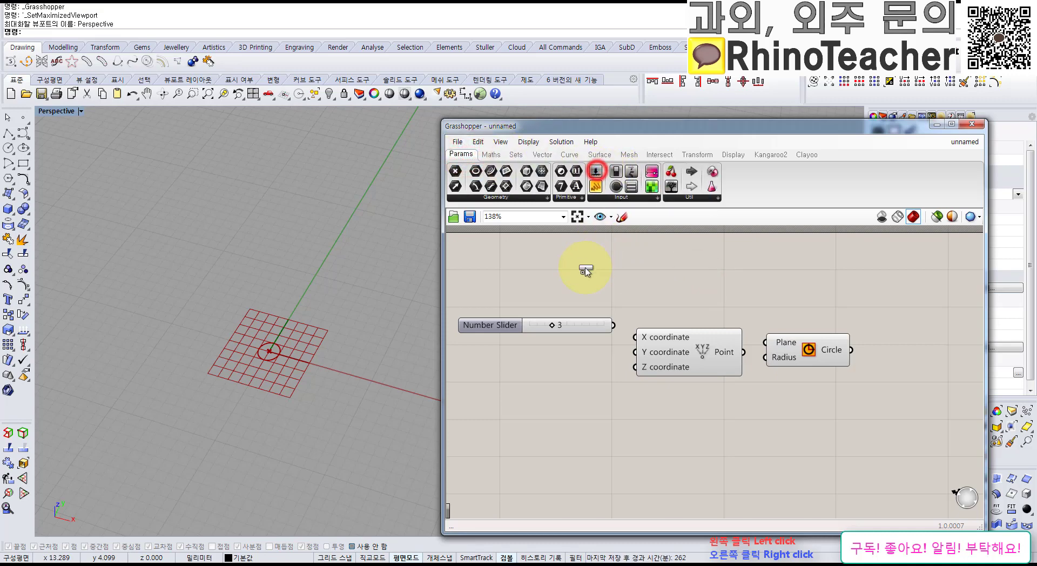
{"action": "left_click", "coordinate": [585, 267]}
{"action": "left_click", "coordinate": [606, 268]}
{"action": "key", "text": "Delete"}
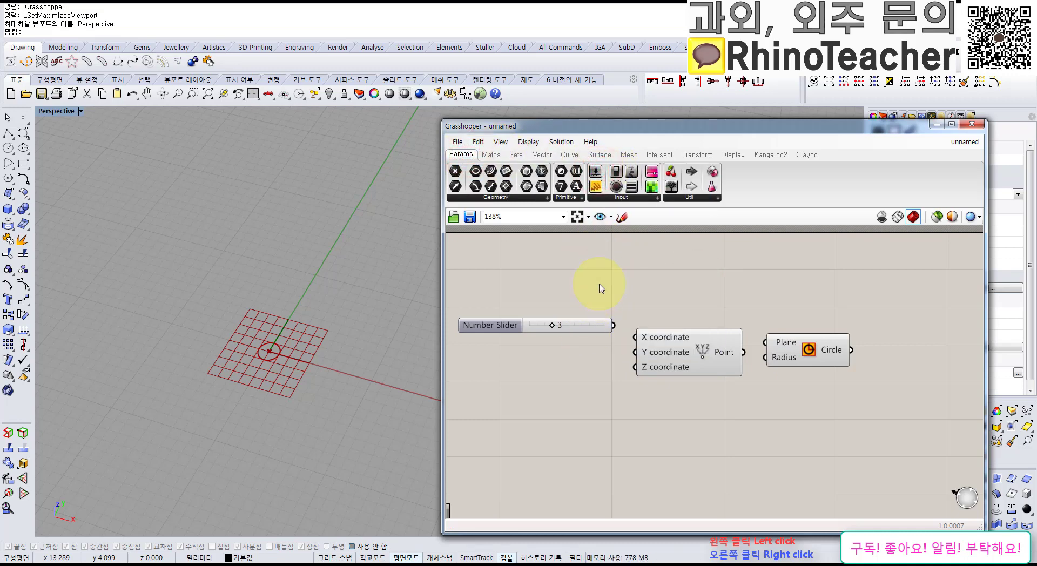
{"action": "double_click", "coordinate": [602, 274]}
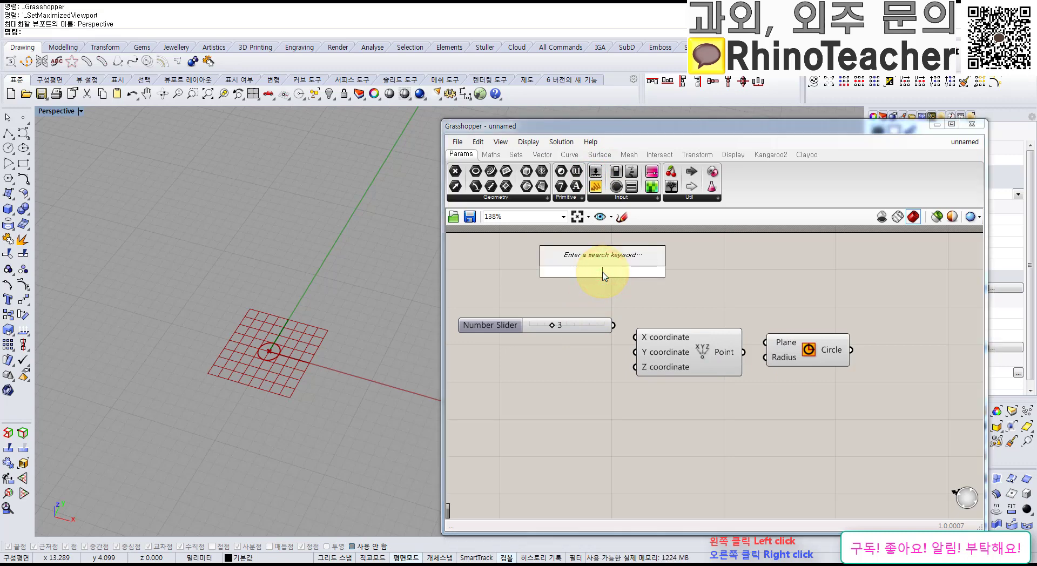
{"action": "left_click", "coordinate": [629, 301]}
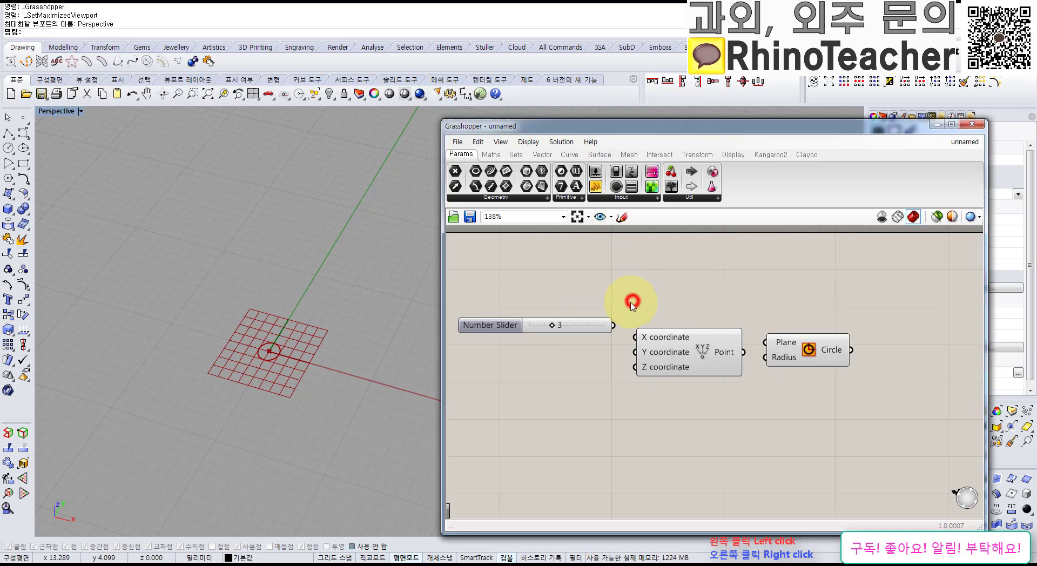
Duplicate the number slider twice and wire the three sliders to the point component's X, Y and Z coordinate inputs.
{"action": "left_click", "coordinate": [588, 327]}
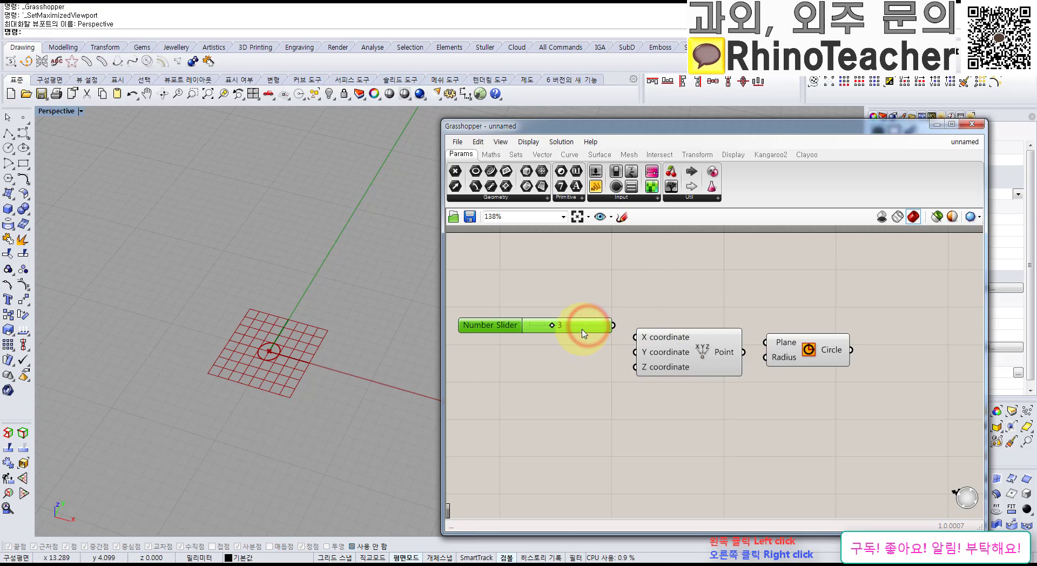
{"action": "key", "text": "ctrl+c"}
{"action": "key", "text": "ctrl+v"}
{"action": "key", "text": "ctrl+v"}
{"action": "left_click_drag", "start_coordinate": [597, 344], "coordinate": [588, 374]}
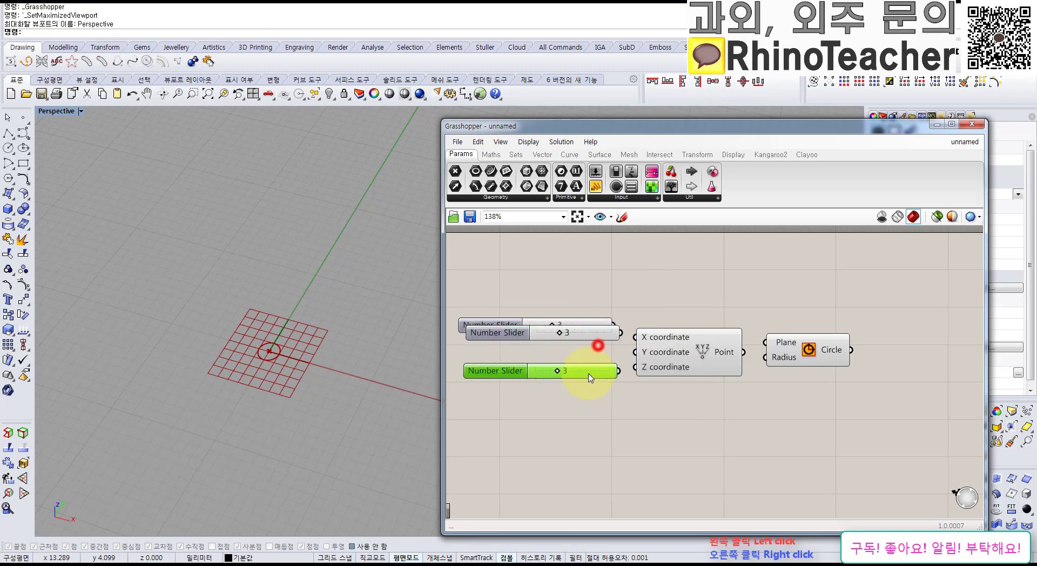
{"action": "left_click_drag", "start_coordinate": [594, 333], "coordinate": [636, 367]}
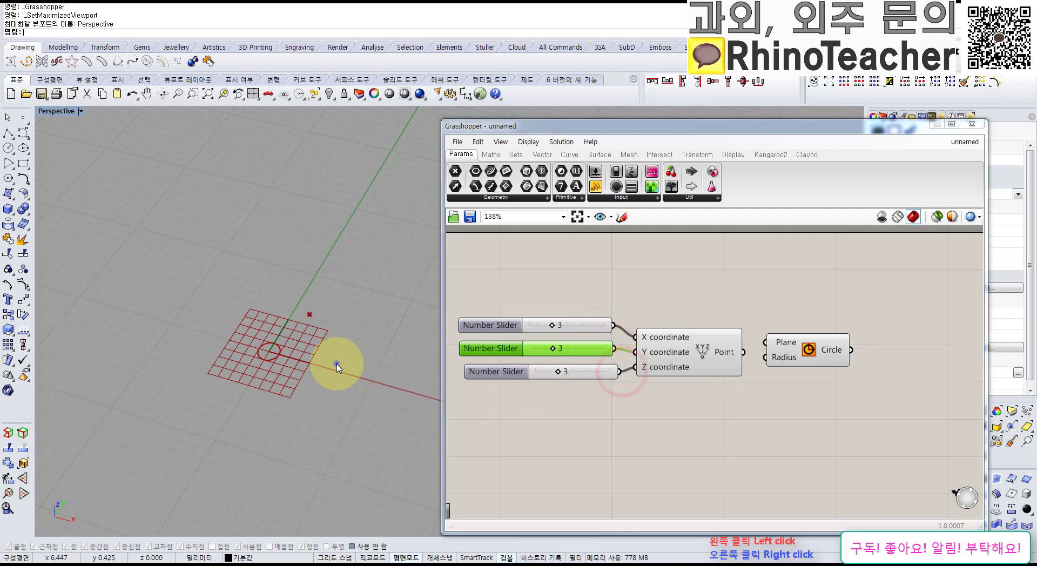
Wire the Point output to the Circle's Plane input and set the X, Y and Z coordinate sliders to 0.
{"action": "right_click_drag", "start_coordinate": [335, 366], "coordinate": [383, 351]}
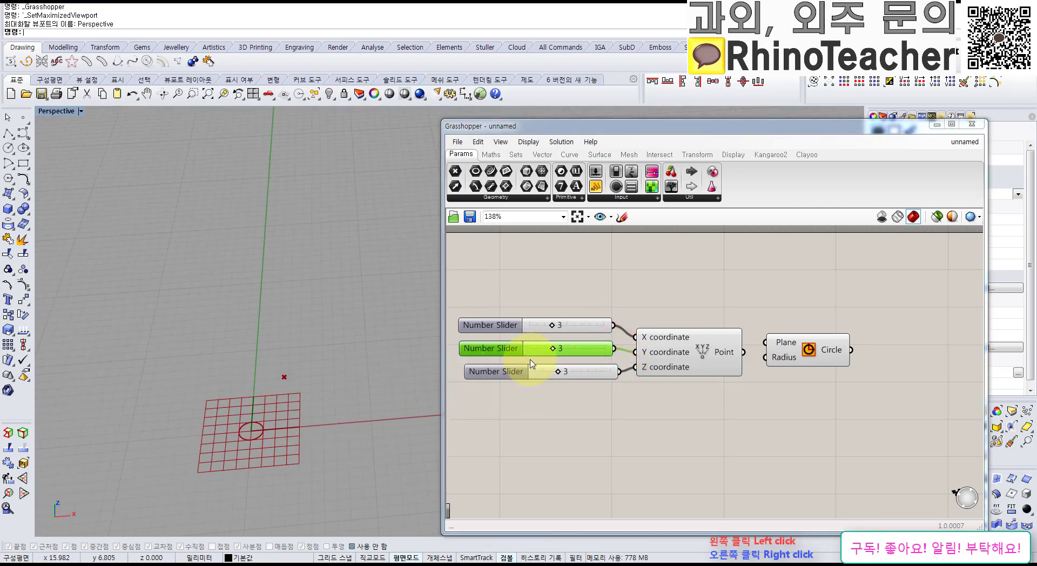
{"action": "right_click_drag", "start_coordinate": [296, 435], "coordinate": [435, 361]}
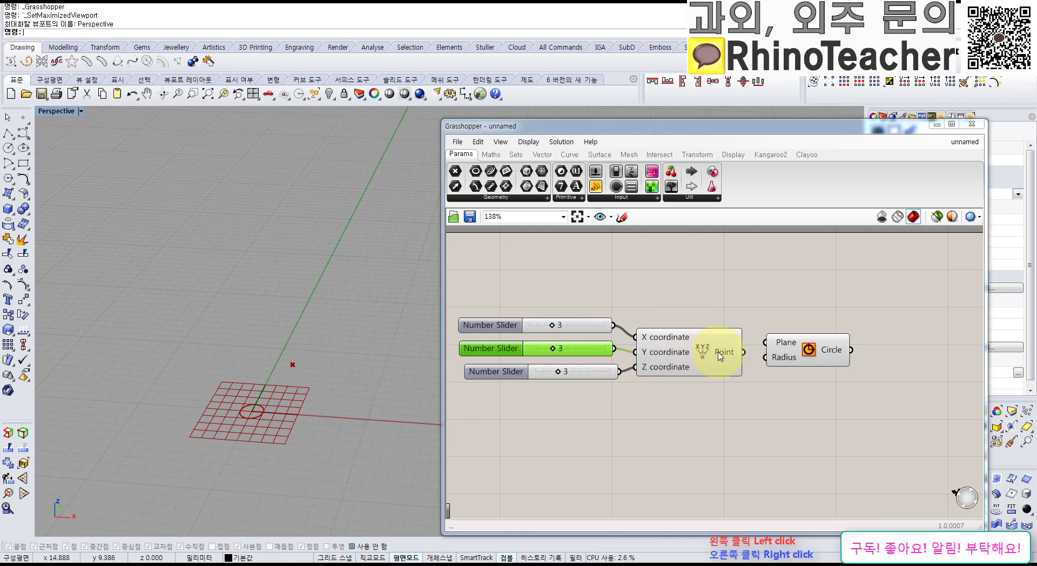
{"action": "left_click_drag", "start_coordinate": [719, 356], "coordinate": [765, 342]}
{"action": "mouse_move", "coordinate": [278, 384]}
{"action": "right_mouse_down"}
{"action": "mouse_move", "coordinate": [273, 338]}
{"action": "mouse_move", "coordinate": [210, 338]}
{"action": "mouse_move", "coordinate": [282, 382]}
{"action": "right_mouse_up"}
{"action": "left_click_drag", "start_coordinate": [552, 325], "coordinate": [498, 354]}
{"action": "left_click_drag", "start_coordinate": [556, 372], "coordinate": [490, 370]}
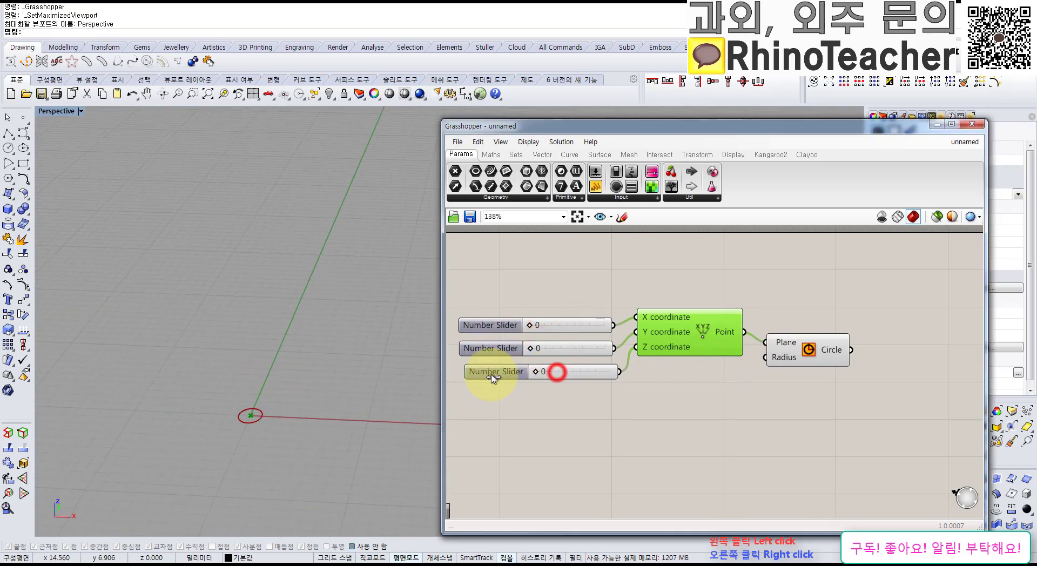
Add a number slider with value 10, wire it to the Circle's Radius input and space out the Point and Circle components.
{"action": "right_click_drag", "start_coordinate": [352, 408], "coordinate": [588, 404]}
{"action": "left_click_drag", "start_coordinate": [787, 351], "coordinate": [812, 364]}
{"action": "left_click_drag", "start_coordinate": [700, 344], "coordinate": [713, 358]}
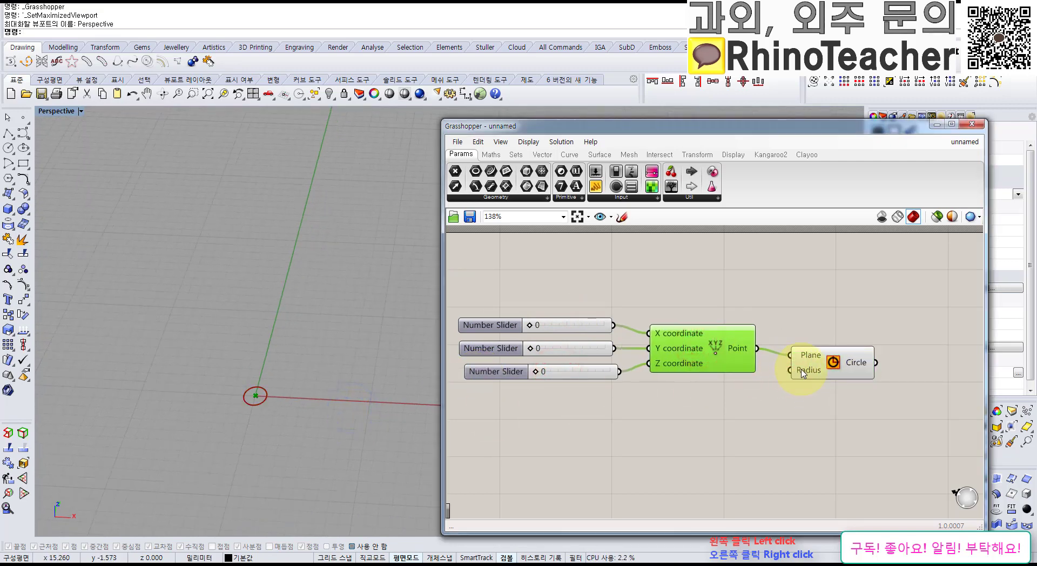
{"action": "double_click", "coordinate": [677, 412]}
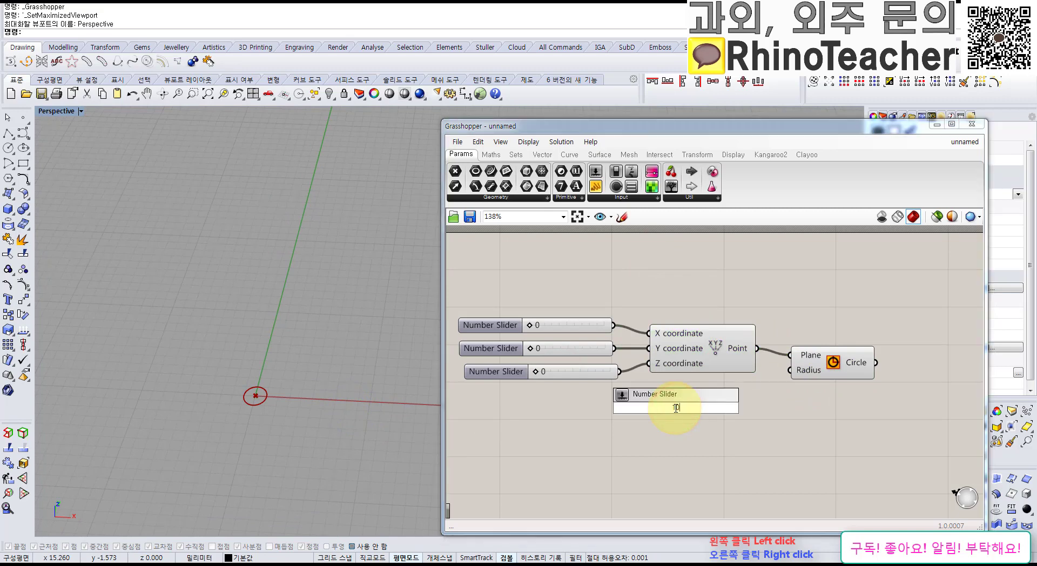
{"action": "key", "text": "Return"}
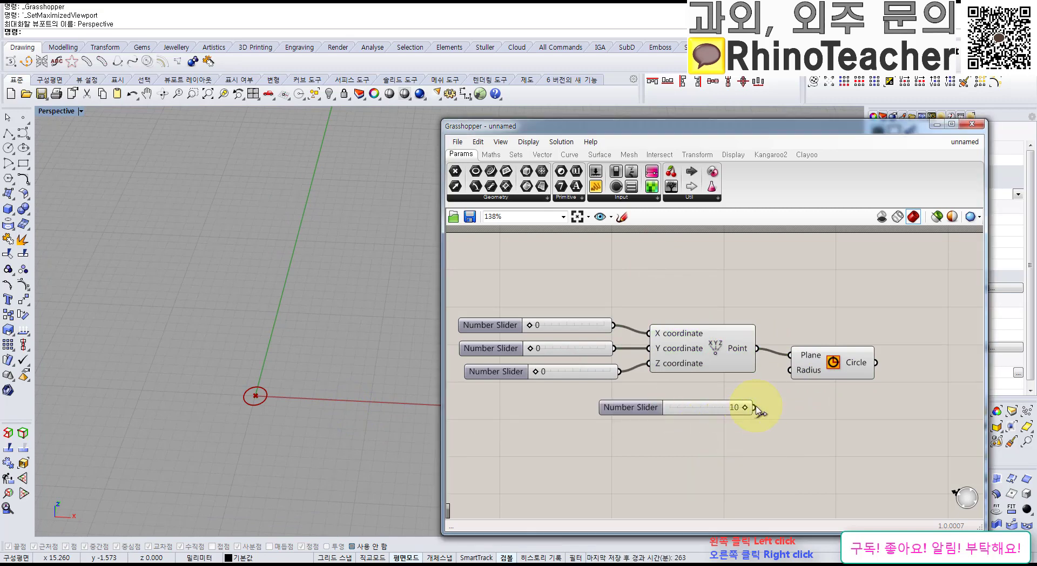
{"action": "left_click_drag", "start_coordinate": [760, 404], "coordinate": [758, 406]}
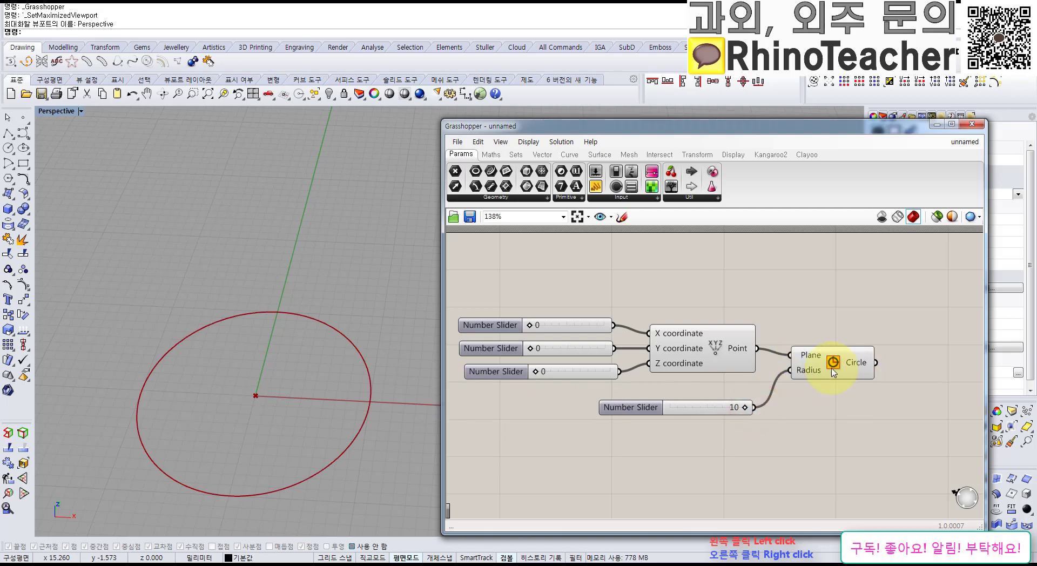
{"action": "left_click_drag", "start_coordinate": [833, 372], "coordinate": [860, 365]}
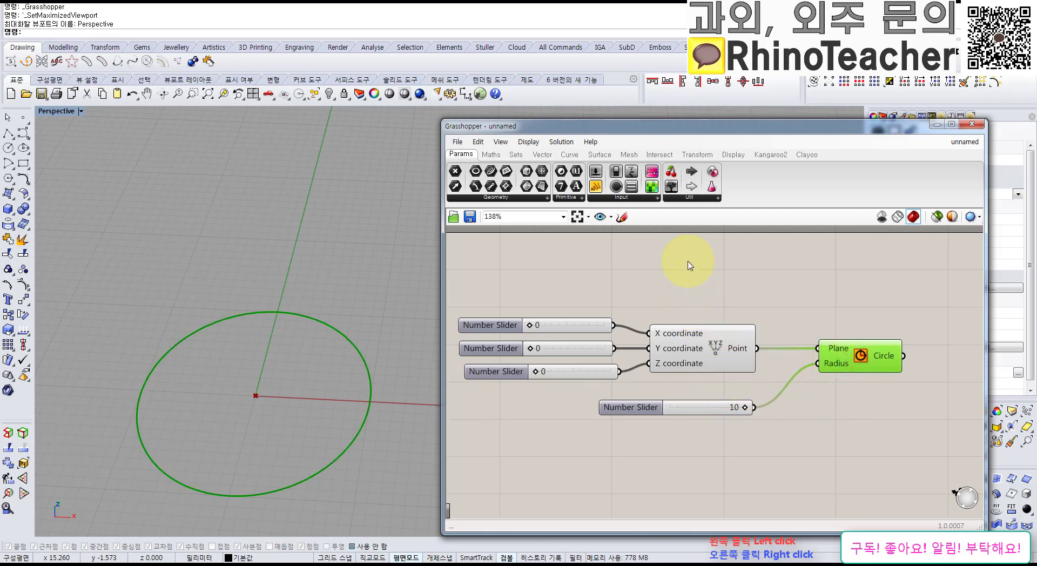
Switch Rhino to the four-viewport layout and centre the circle in the Front viewport.
{"action": "right_click_drag", "start_coordinate": [287, 389], "coordinate": [224, 238]}
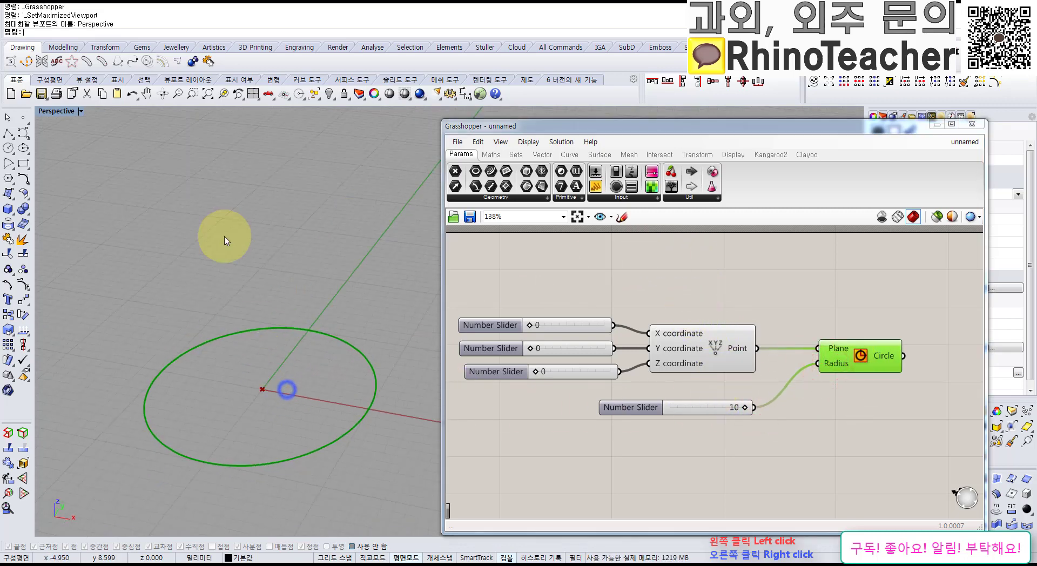
{"action": "left_click", "coordinate": [252, 93]}
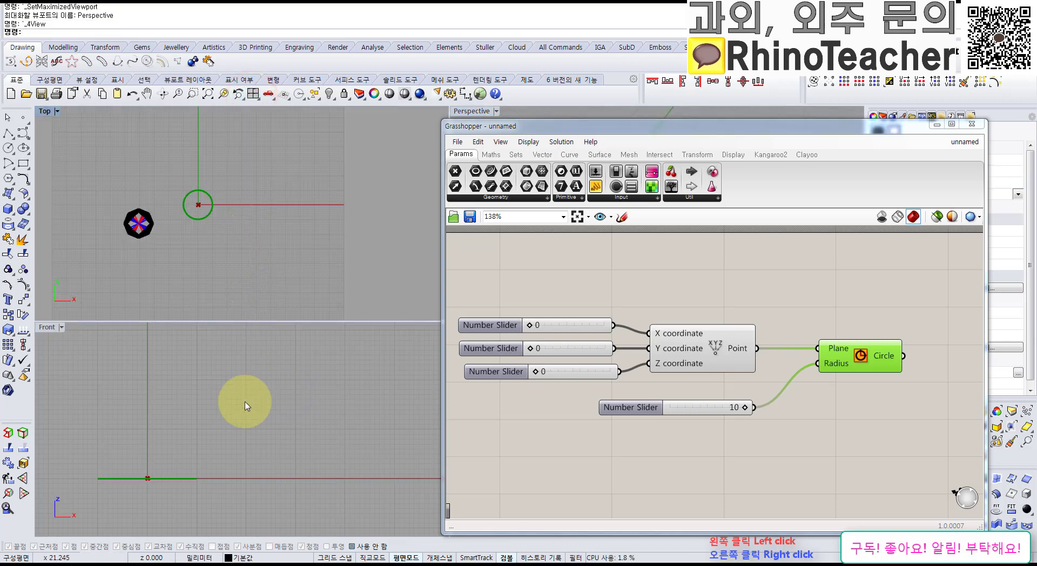
{"action": "right_click_drag", "start_coordinate": [254, 447], "coordinate": [299, 426]}
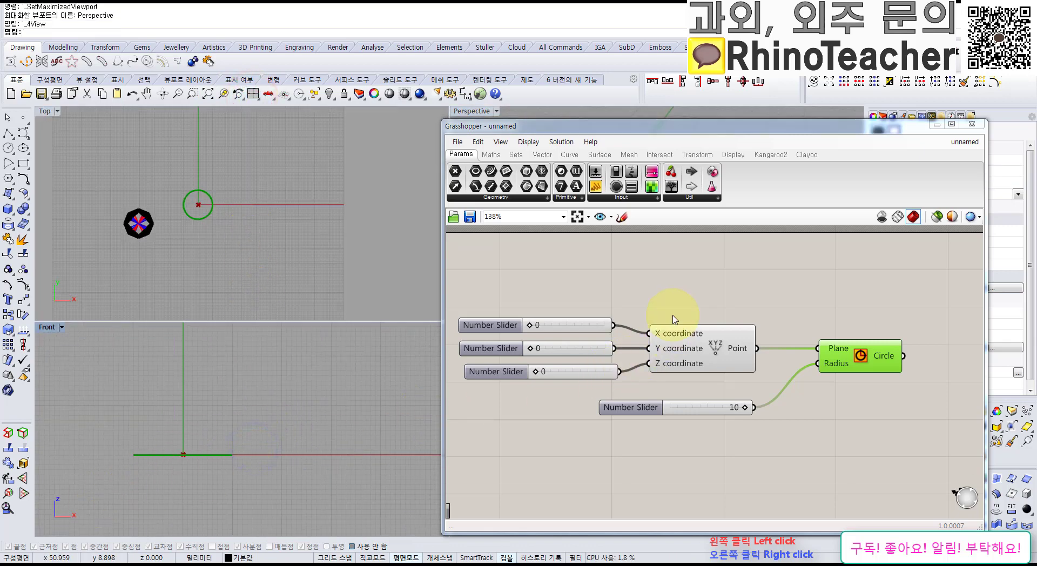
Add an XZ Plane component above the point component and reveal where it sits among the Vector plane components.
{"action": "double_click", "coordinate": [691, 274]}
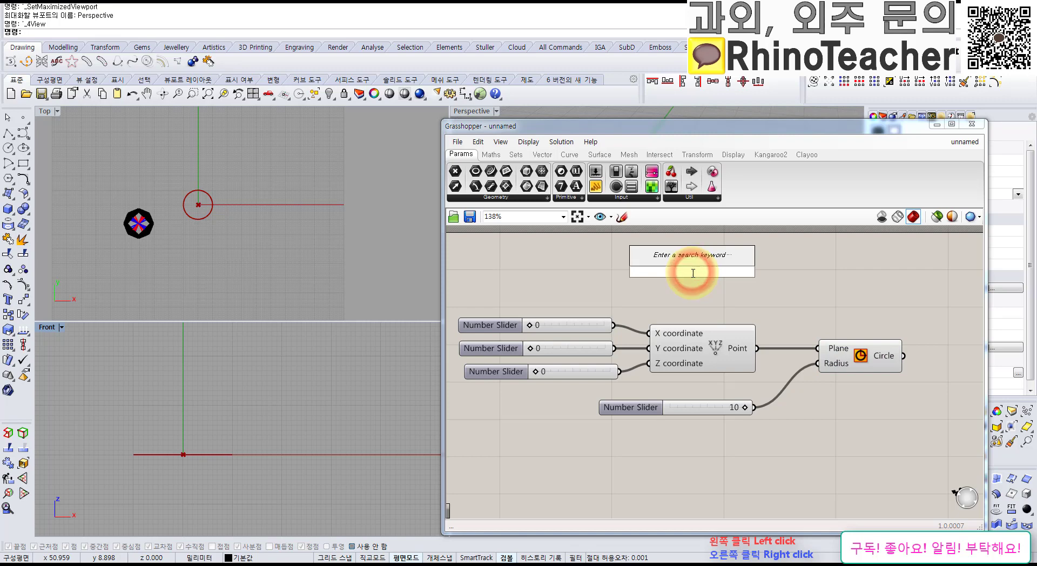
{"action": "type", "text": "zx"}
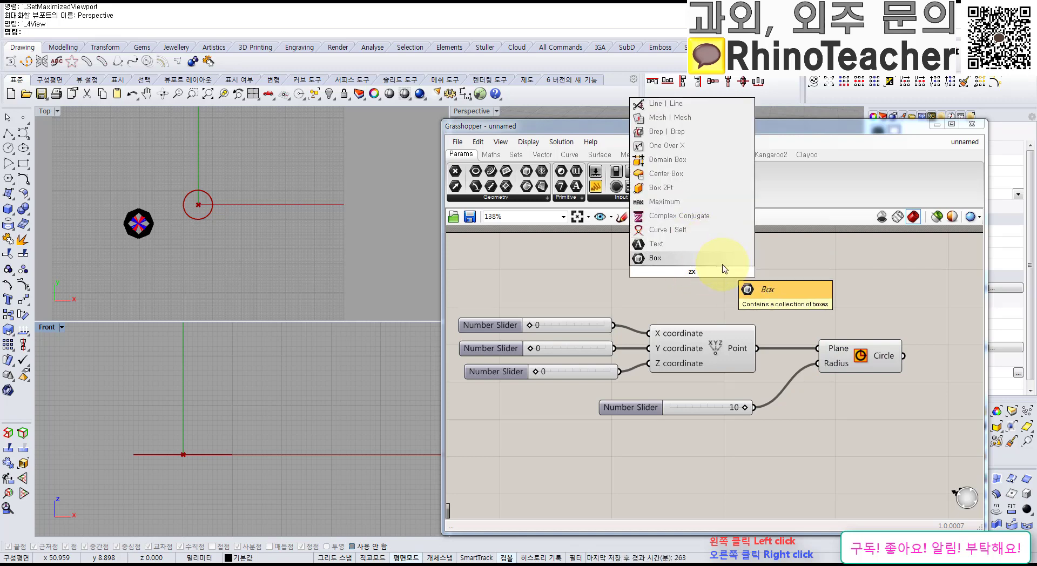
{"action": "key", "text": "BackSpace"}
{"action": "key", "text": "BackSpace"}
{"action": "type", "text": "xz"}
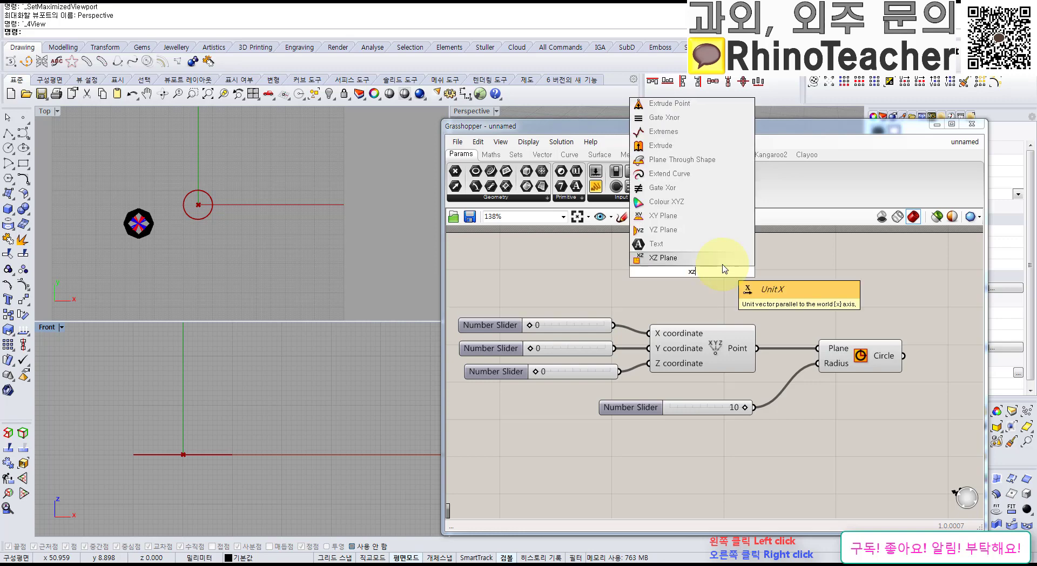
{"action": "left_click", "coordinate": [696, 257]}
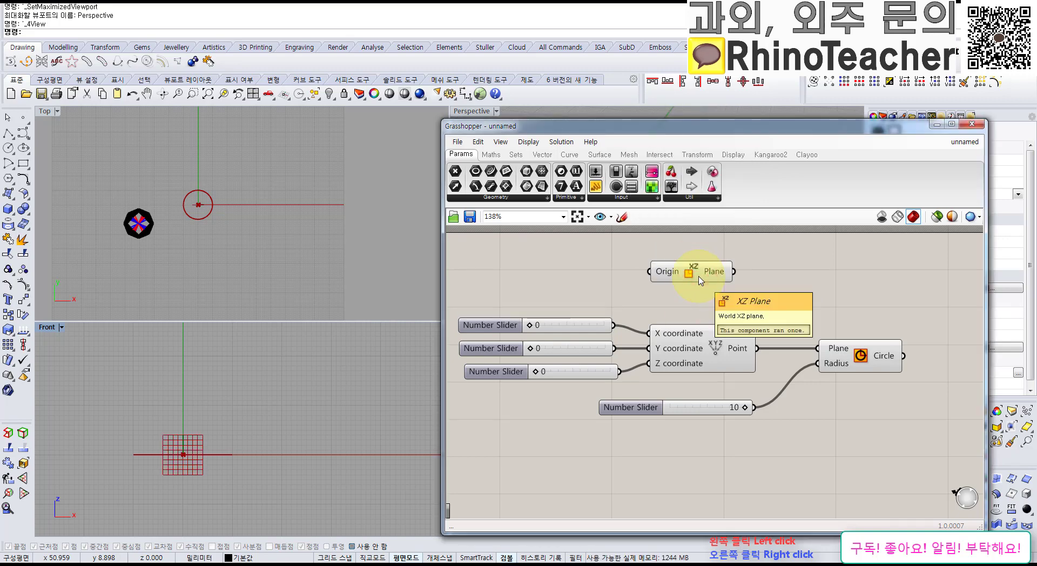
{"action": "left_click", "coordinate": [695, 277], "text": "ctrl+alt"}
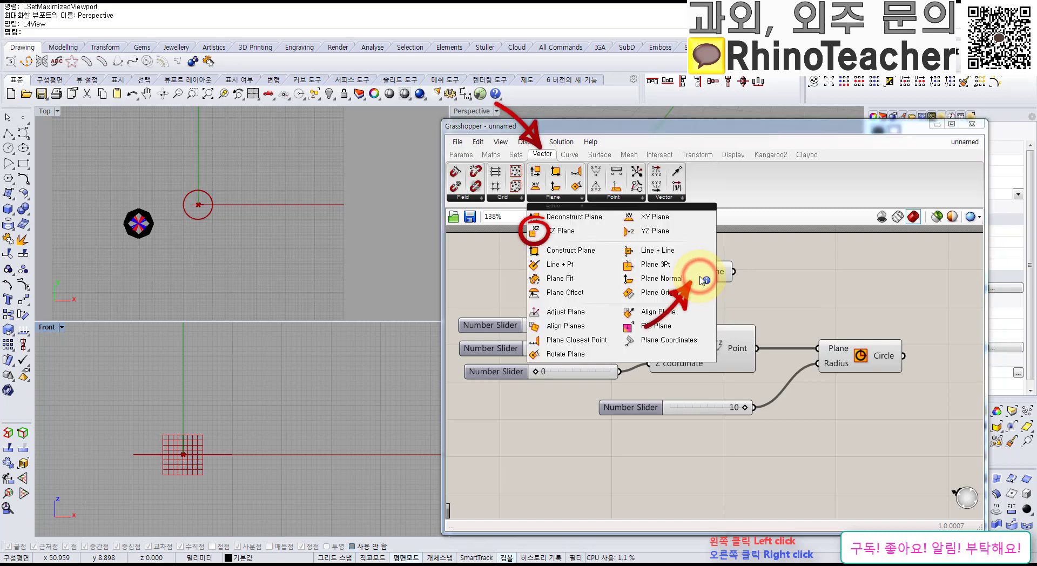
{"action": "left_click_drag", "start_coordinate": [694, 273], "coordinate": [718, 281]}
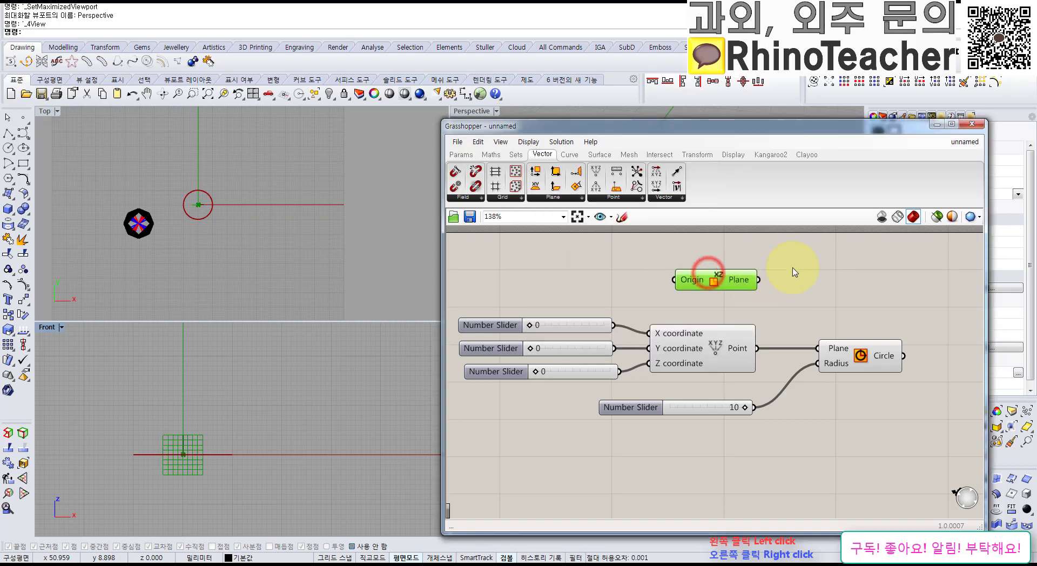
Add a Loft component beside the XZ Plane, reveal its location among the Surface components and delete it again.
{"action": "left_click", "coordinate": [794, 269]}
{"action": "double_click", "coordinate": [793, 269]}
{"action": "type", "text": "dsfg"}
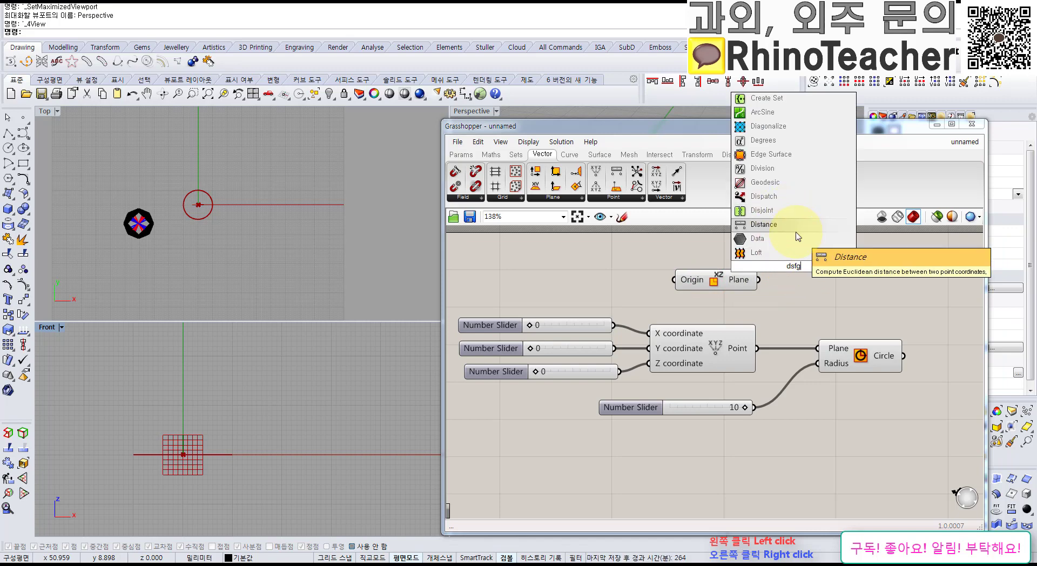
{"action": "left_click", "coordinate": [791, 252]}
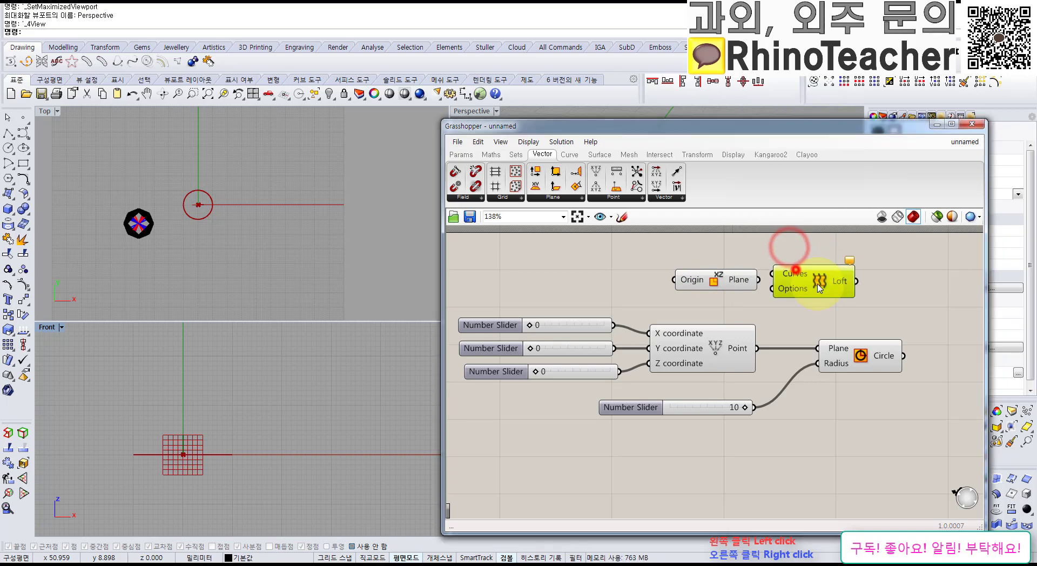
{"action": "left_click_drag", "start_coordinate": [817, 284], "coordinate": [820, 285]}
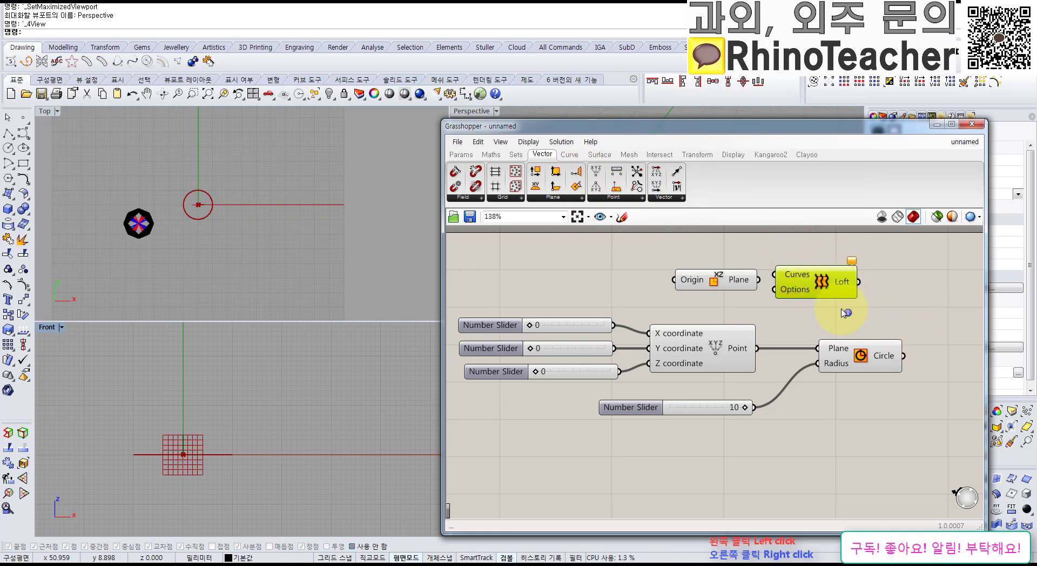
{"action": "left_click", "coordinate": [824, 283], "text": "ctrl+alt"}
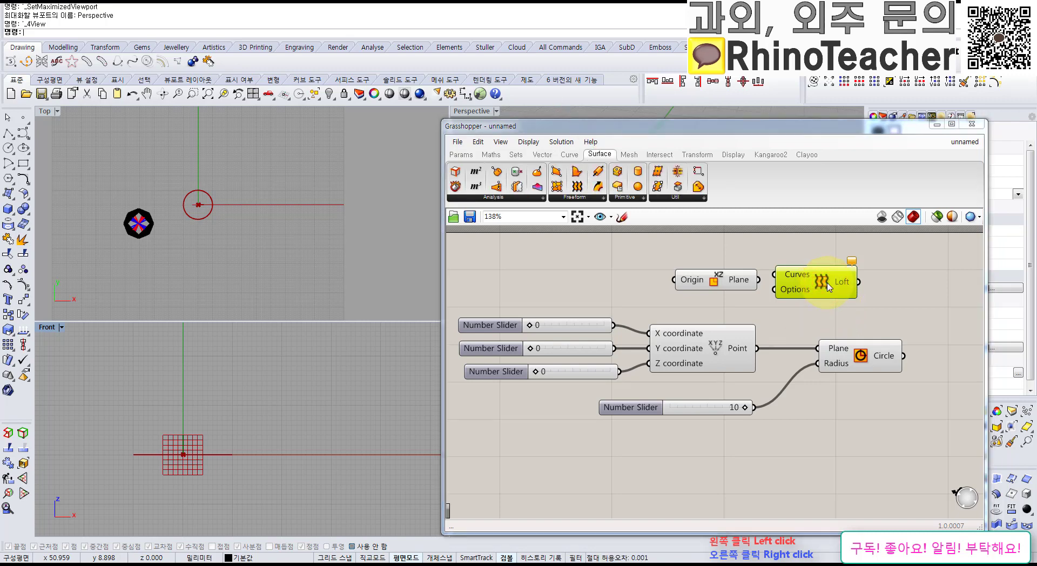
{"action": "key", "text": "Delete"}
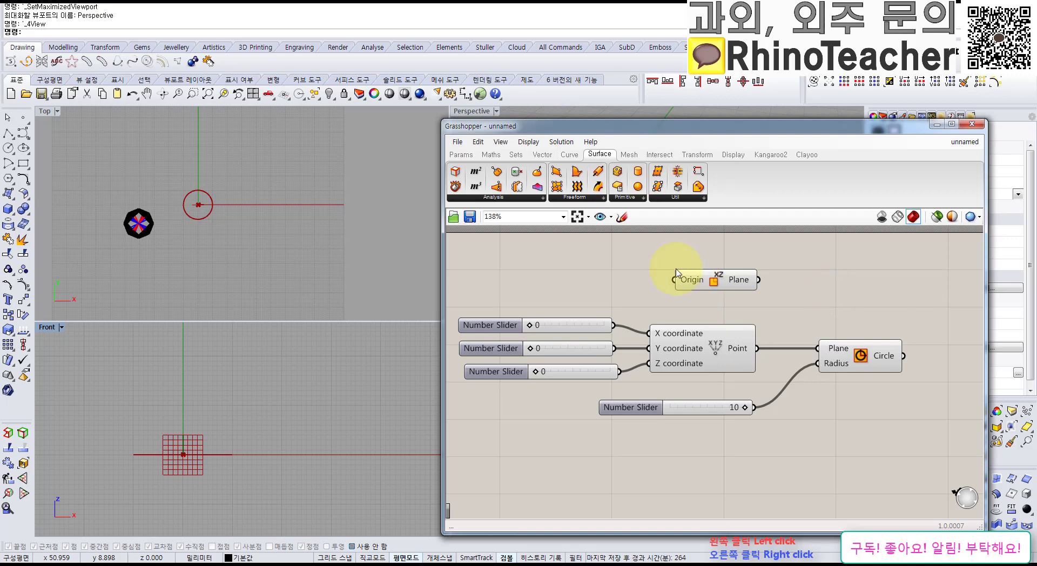
Review the available plane components, then route the Point output through XZ Plane into the Circle's Plane input.
{"action": "left_click", "coordinate": [542, 155]}
{"action": "left_click", "coordinate": [553, 197]}
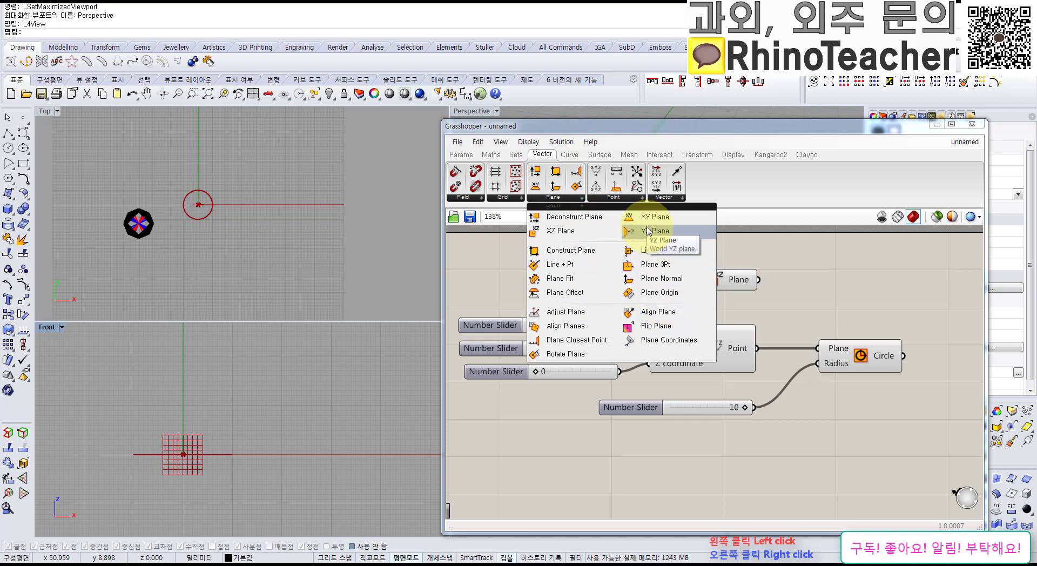
{"action": "left_click", "coordinate": [807, 256]}
{"action": "left_click_drag", "start_coordinate": [735, 288], "coordinate": [798, 304]}
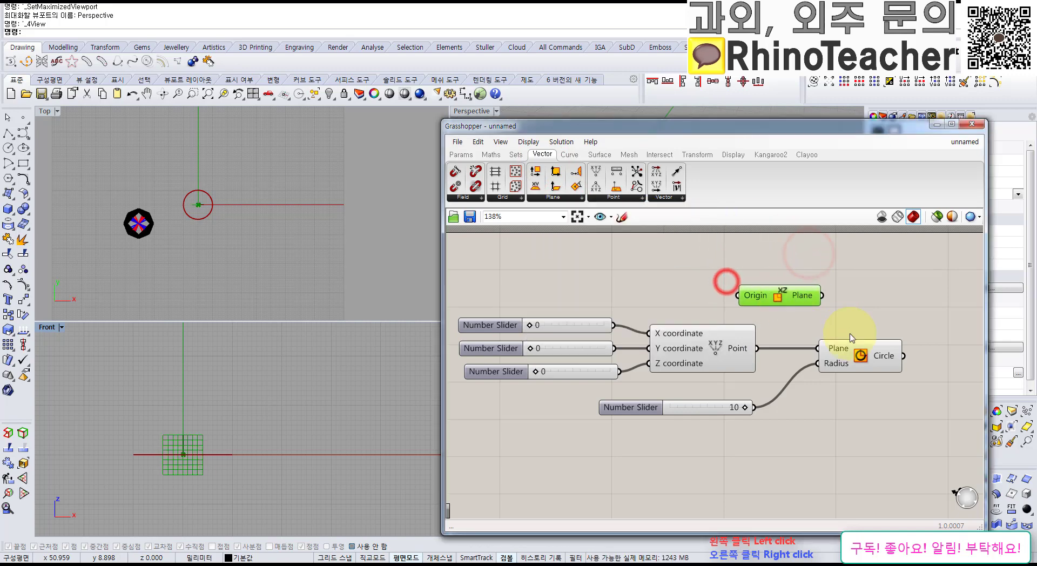
{"action": "left_click_drag", "start_coordinate": [860, 347], "coordinate": [905, 346]}
{"action": "left_click", "coordinate": [795, 307]}
{"action": "left_click_drag", "start_coordinate": [795, 307], "coordinate": [832, 322]}
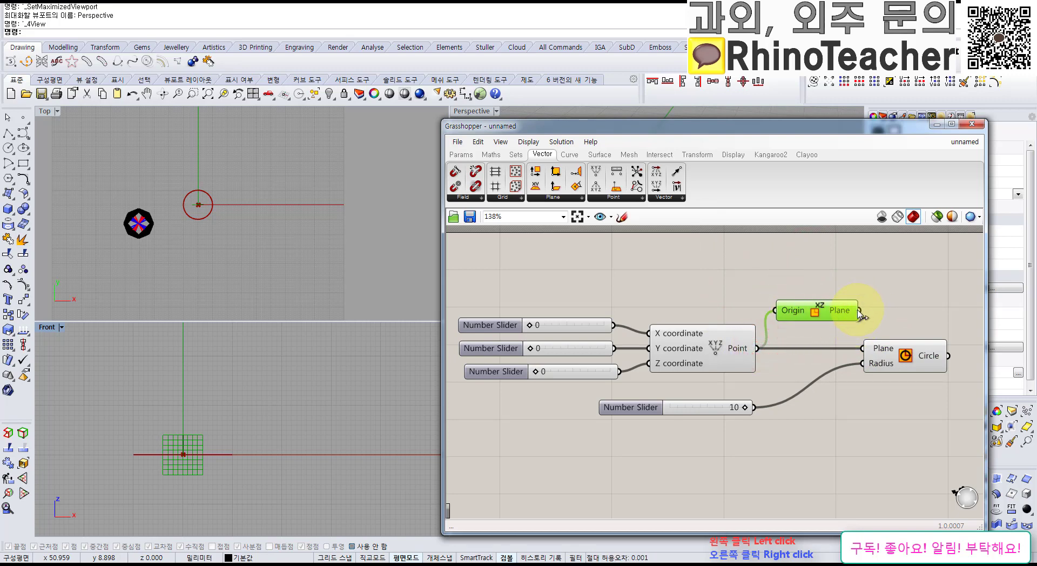
{"action": "left_click_drag", "start_coordinate": [860, 356], "coordinate": [862, 348]}
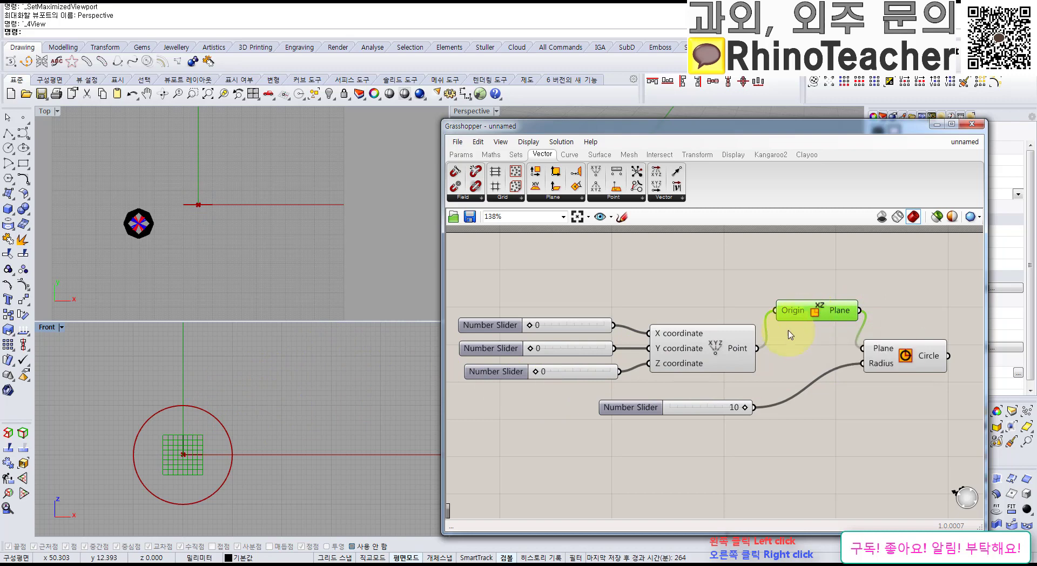
Compare the circle with and without XZ Plane, delete that component and wire the Point directly to the Circle's Plane input.
{"action": "left_click_drag", "start_coordinate": [867, 353], "coordinate": [864, 349]}
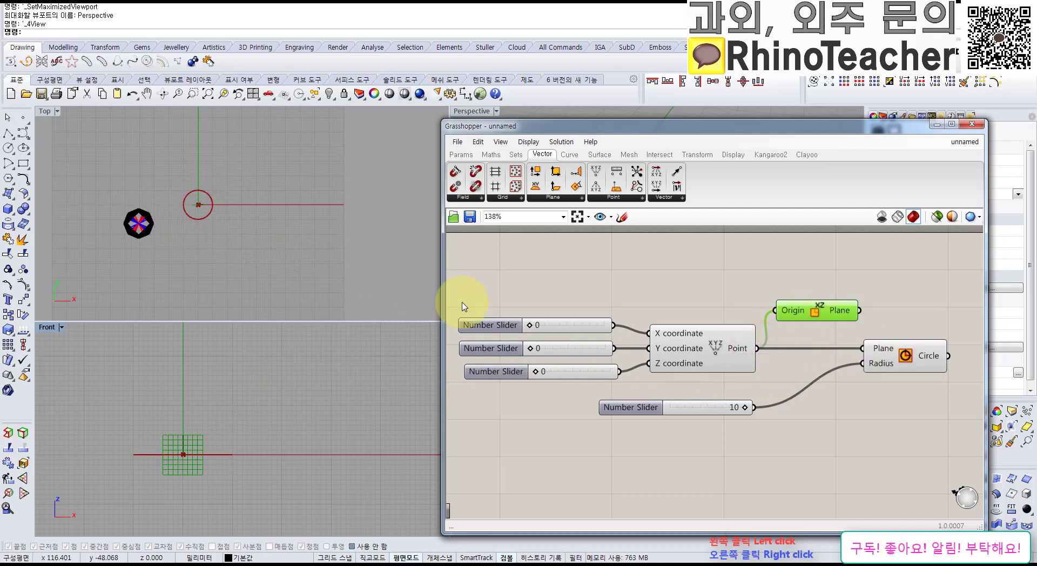
{"action": "left_click_drag", "start_coordinate": [870, 354], "coordinate": [864, 348]}
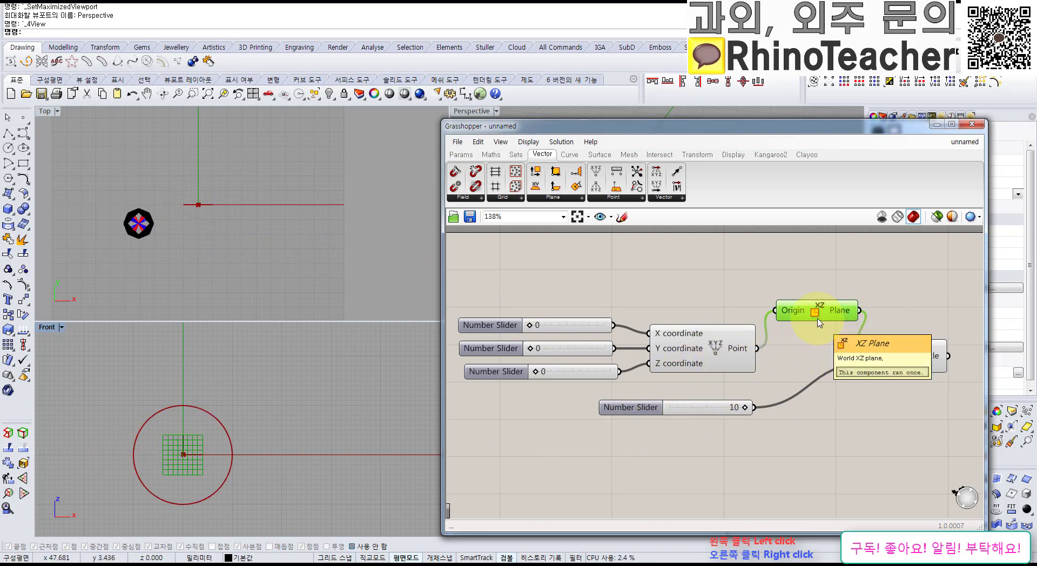
{"action": "key", "text": "Delete"}
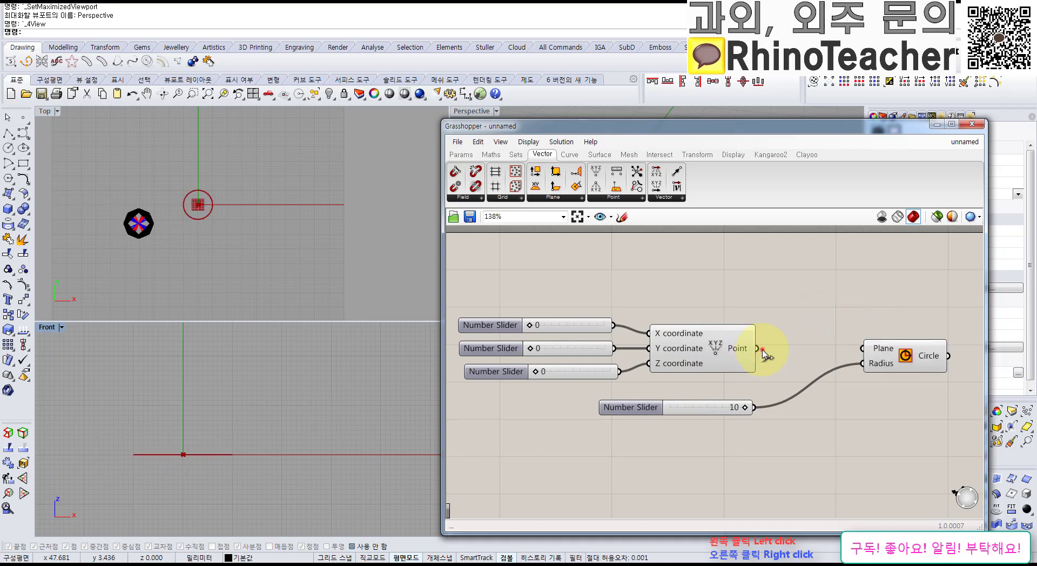
{"action": "left_click_drag", "start_coordinate": [855, 350], "coordinate": [856, 372]}
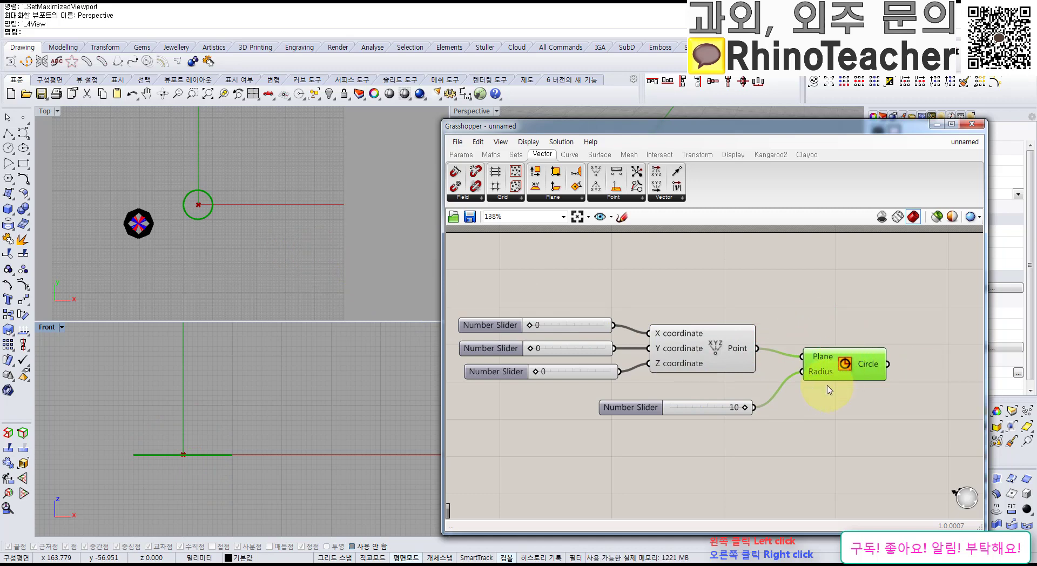
Draw a freehand circle in Rhino's Top viewport, above and slightly right of the Grasshopper circle.
{"action": "left_click", "coordinate": [301, 240]}
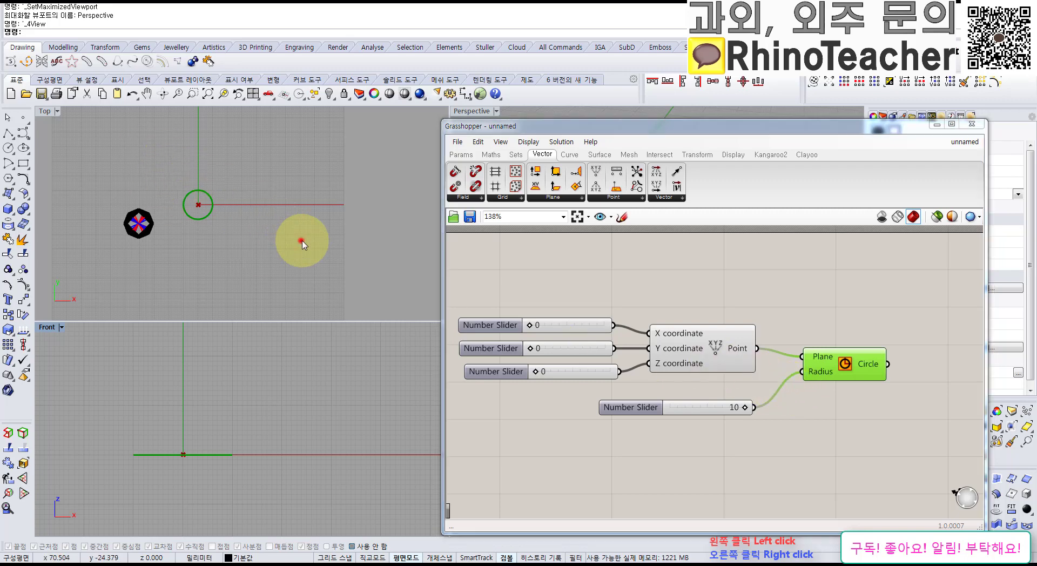
{"action": "left_click", "coordinate": [9, 149]}
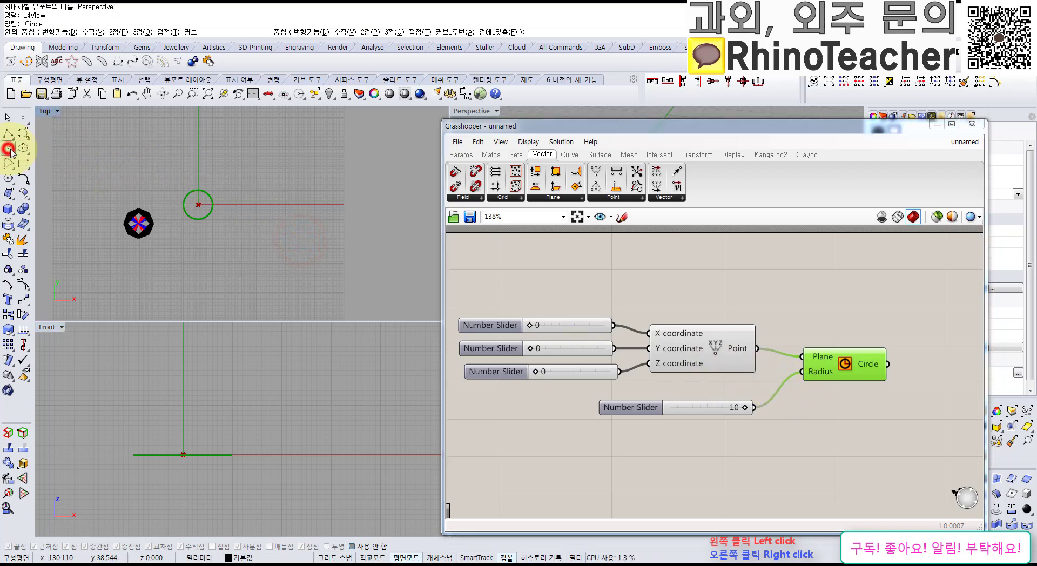
{"action": "left_click", "coordinate": [223, 164]}
{"action": "left_click", "coordinate": [251, 168]}
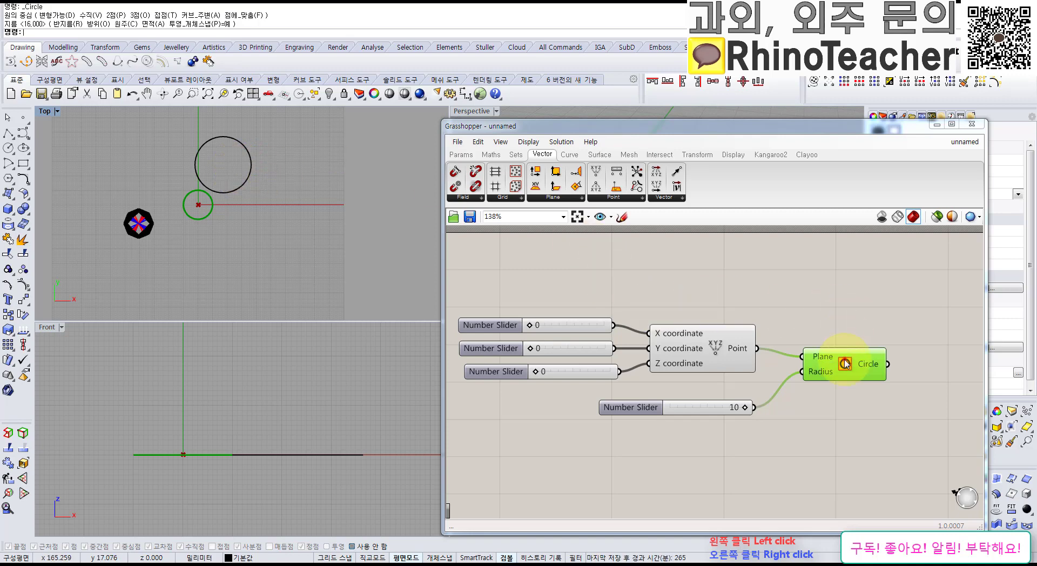
Shift the Circle component closer to the Point component and look through the Maths, Intersect, Surface and Params component groups.
{"action": "left_click_drag", "start_coordinate": [845, 363], "coordinate": [834, 350]}
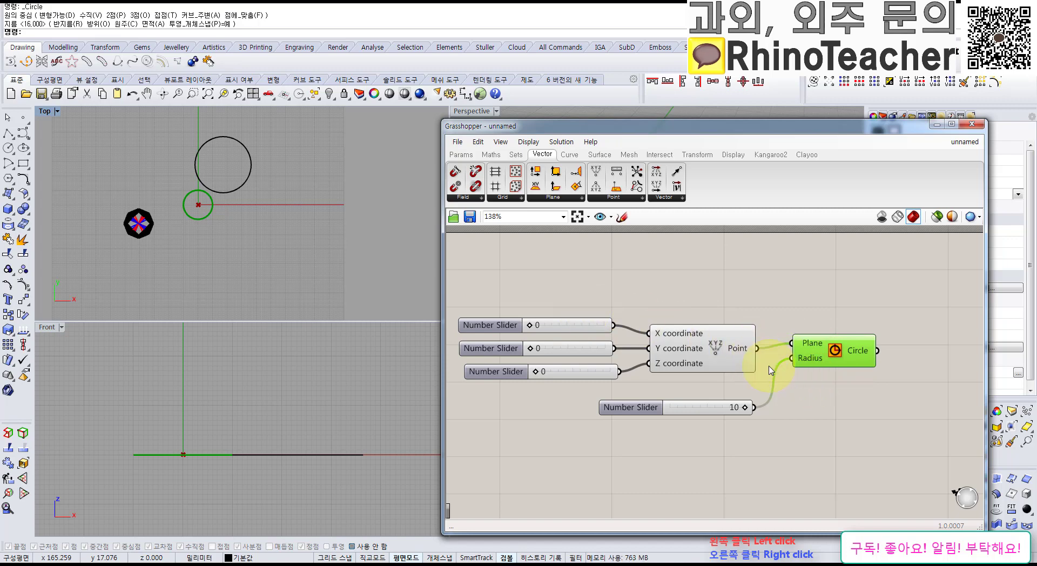
{"action": "left_click", "coordinate": [502, 155]}
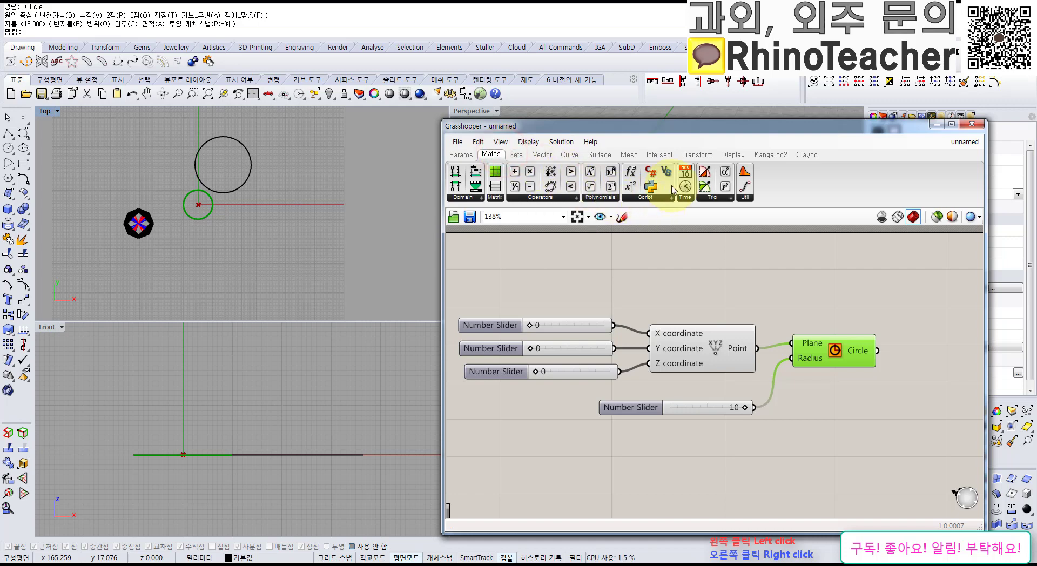
{"action": "left_click", "coordinate": [660, 155]}
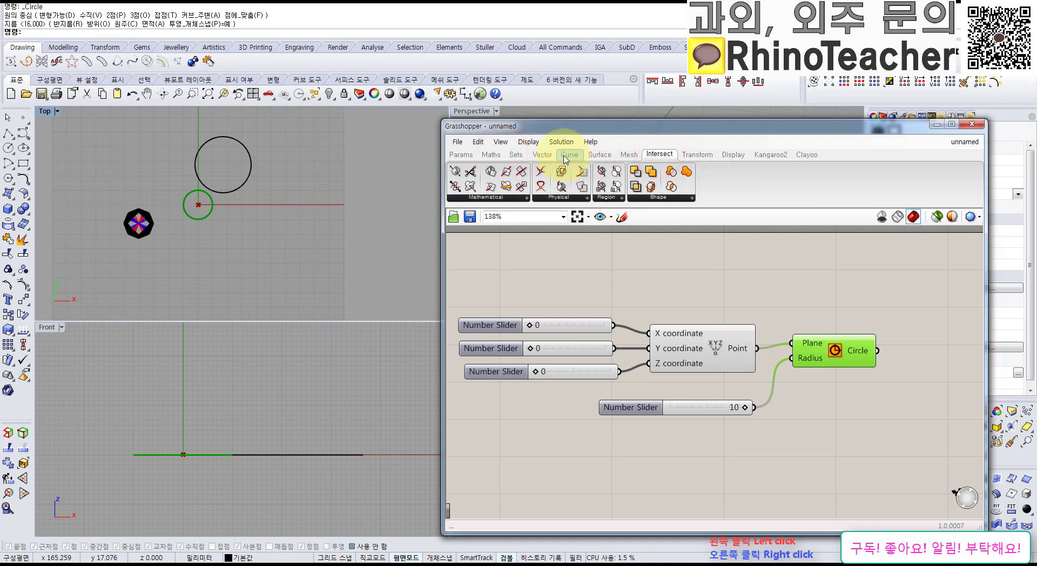
{"action": "left_click", "coordinate": [518, 155]}
{"action": "left_click", "coordinate": [597, 156]}
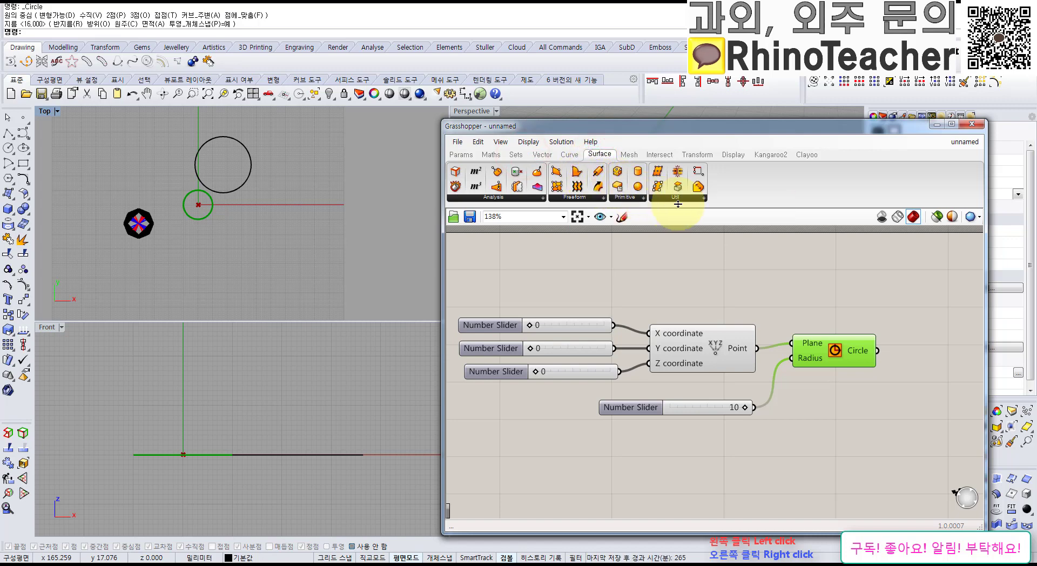
{"action": "left_click", "coordinate": [491, 155]}
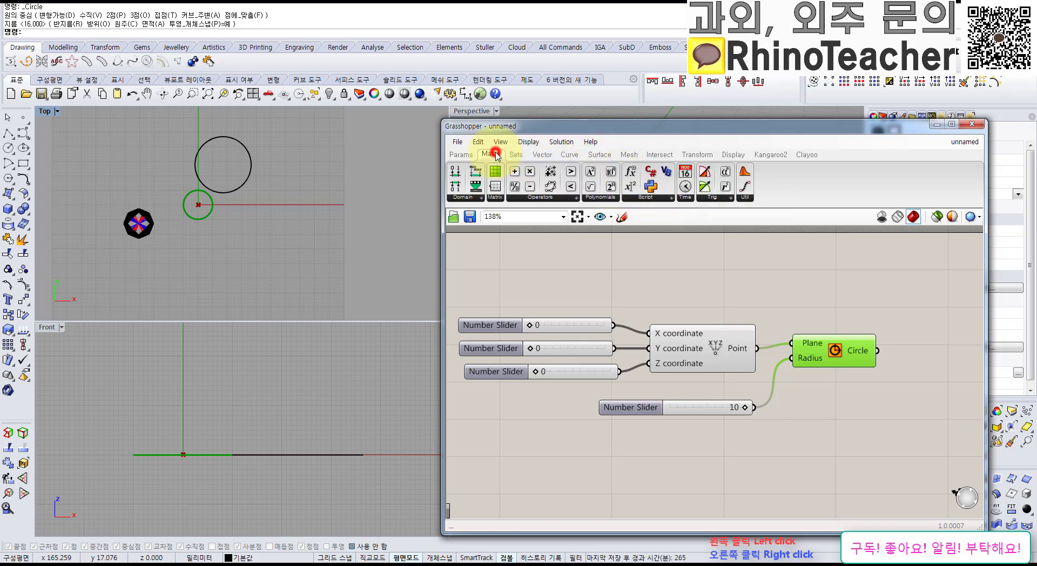
{"action": "left_click", "coordinate": [468, 155]}
Delete all components from the Grasshopper canvas and the freehand circle from Rhino's Top viewport.
{"action": "left_click", "coordinate": [583, 274]}
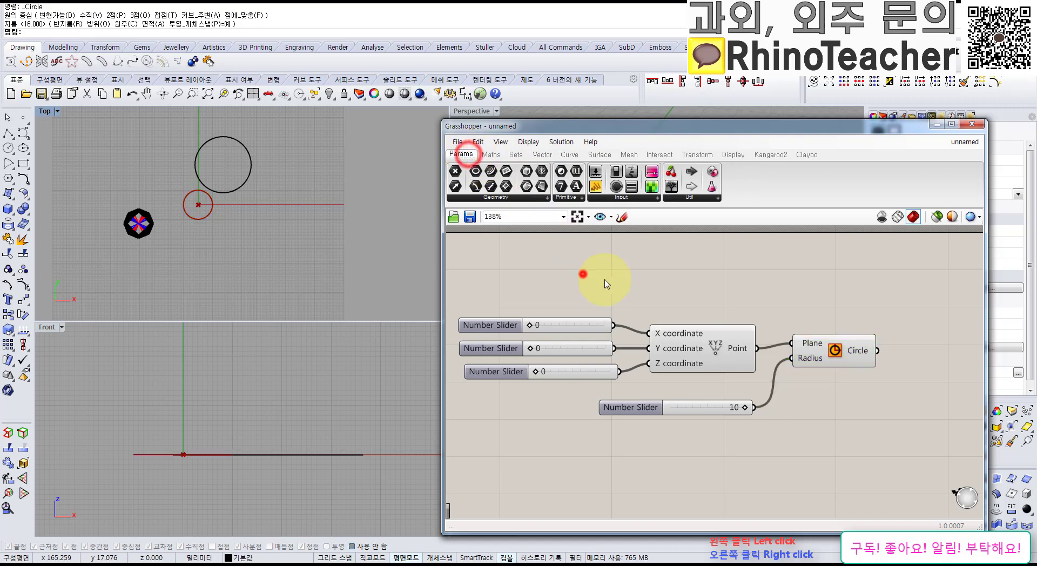
{"action": "left_click_drag", "start_coordinate": [854, 300], "coordinate": [561, 427]}
{"action": "key", "text": "Delete"}
{"action": "left_click_drag", "start_coordinate": [266, 227], "coordinate": [200, 133]}
{"action": "key", "text": "Delete"}
Maximize the Perspective viewport and examine the stacked, twisted polygon tower from above, below and the side.
{"action": "key", "text": "ctrl+F4"}
{"action": "right_click_drag", "start_coordinate": [262, 319], "coordinate": [267, 270]}
{"action": "scroll", "coordinate": [270, 329], "scroll_direction": "down", "scroll_amount": 5}
{"action": "right_click_drag", "start_coordinate": [234, 335], "coordinate": [354, 400]}
{"action": "right_click_drag", "start_coordinate": [283, 284], "coordinate": [354, 384]}
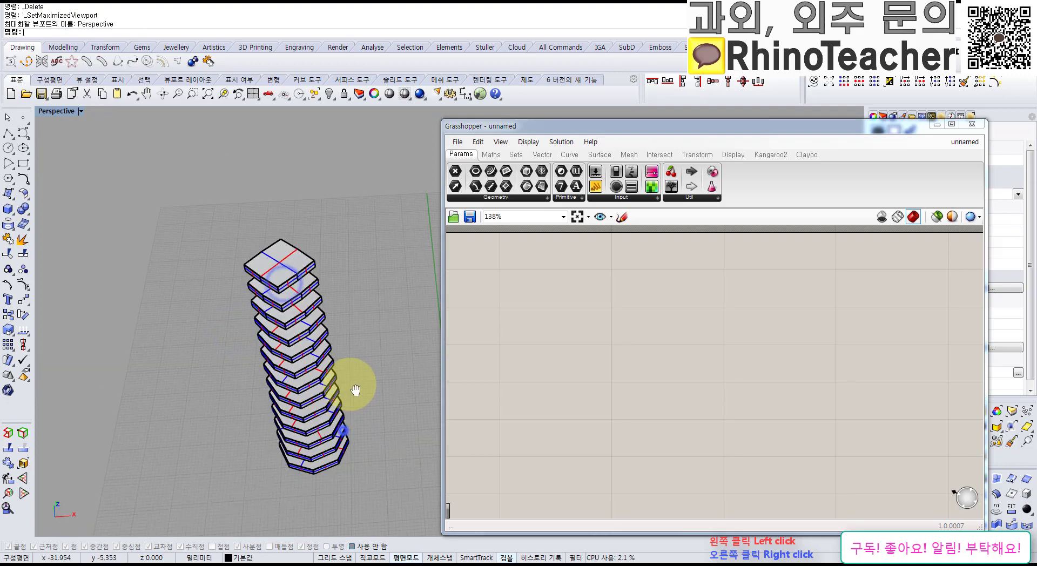
{"action": "right_click_drag", "start_coordinate": [346, 424], "coordinate": [324, 362]}
{"action": "right_click_drag", "start_coordinate": [320, 273], "coordinate": [343, 352]}
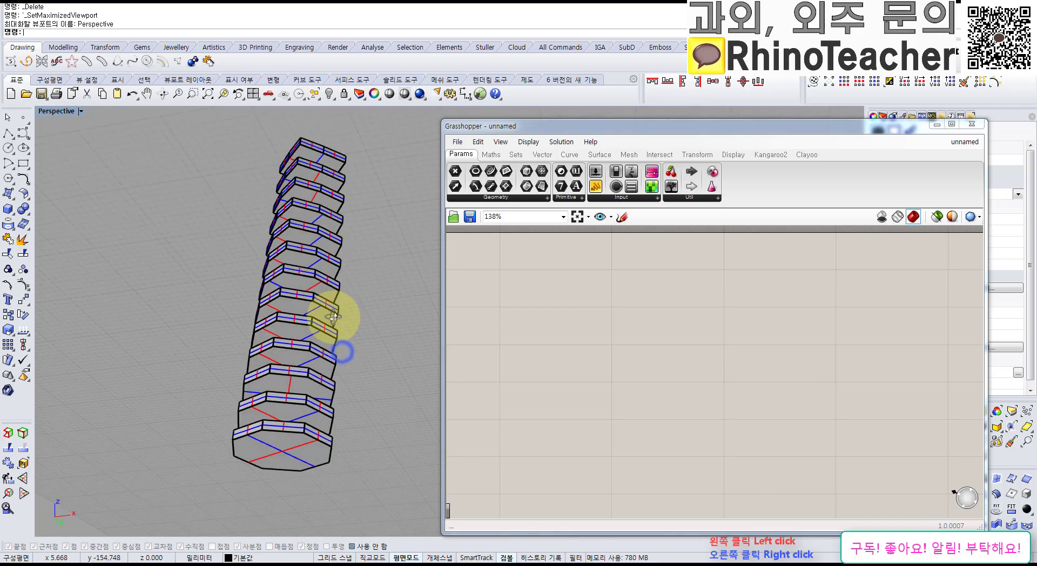
{"action": "right_click_drag", "start_coordinate": [308, 319], "coordinate": [301, 421]}
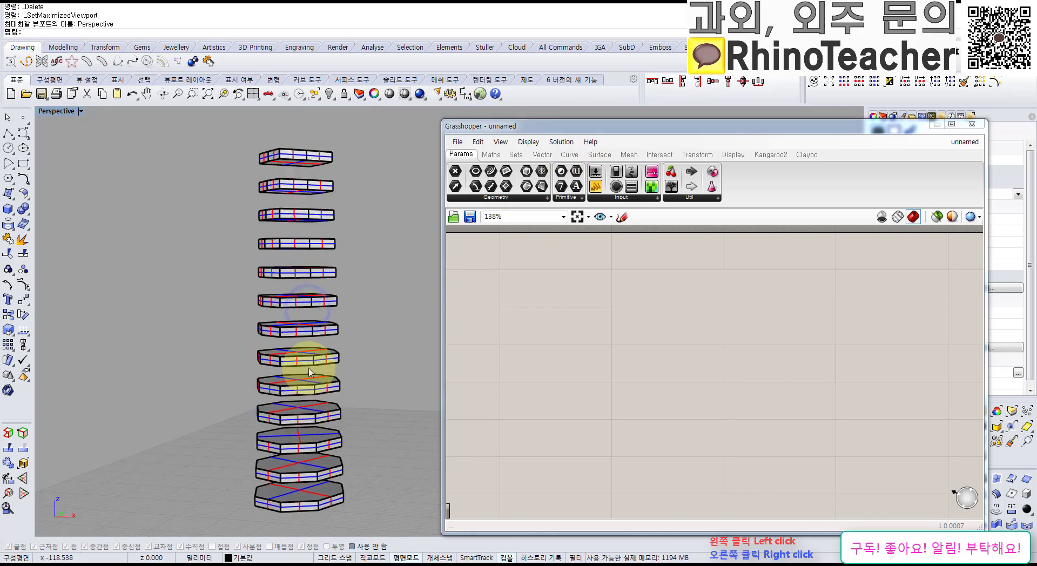
{"action": "right_click_drag", "start_coordinate": [333, 263], "coordinate": [294, 323]}
{"action": "left_click", "coordinate": [294, 323]}
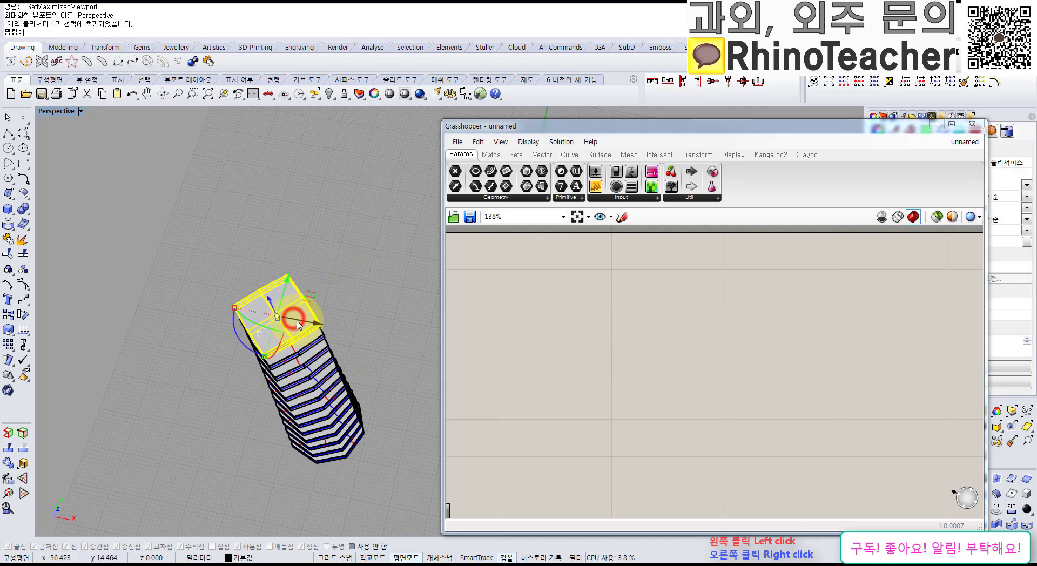
{"action": "right_click_drag", "start_coordinate": [346, 334], "coordinate": [376, 335]}
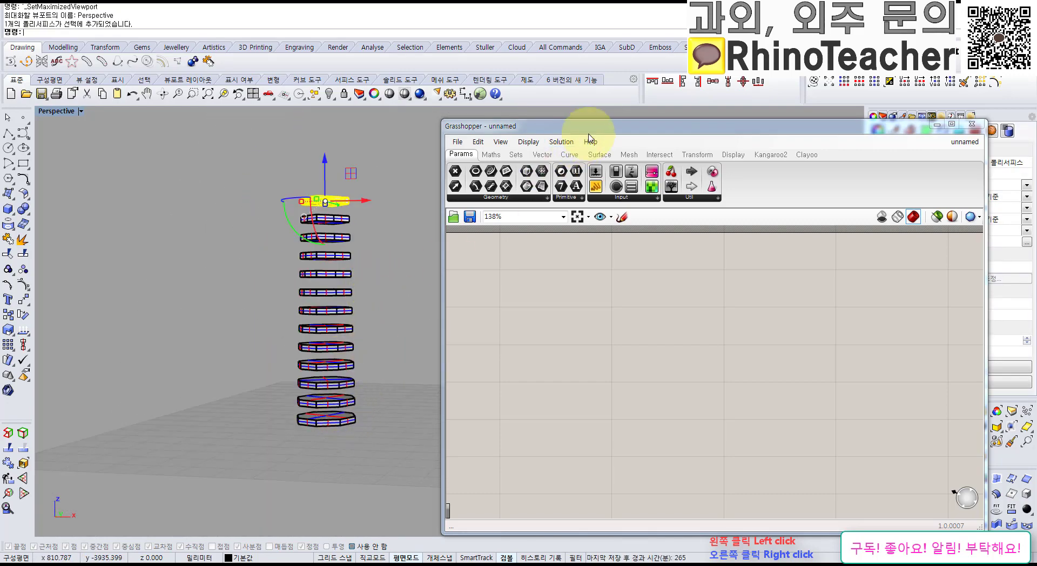
{"action": "left_click_drag", "start_coordinate": [587, 128], "coordinate": [672, 144]}
{"action": "right_click_drag", "start_coordinate": [421, 293], "coordinate": [358, 278]}
{"action": "left_click", "coordinate": [378, 350]}
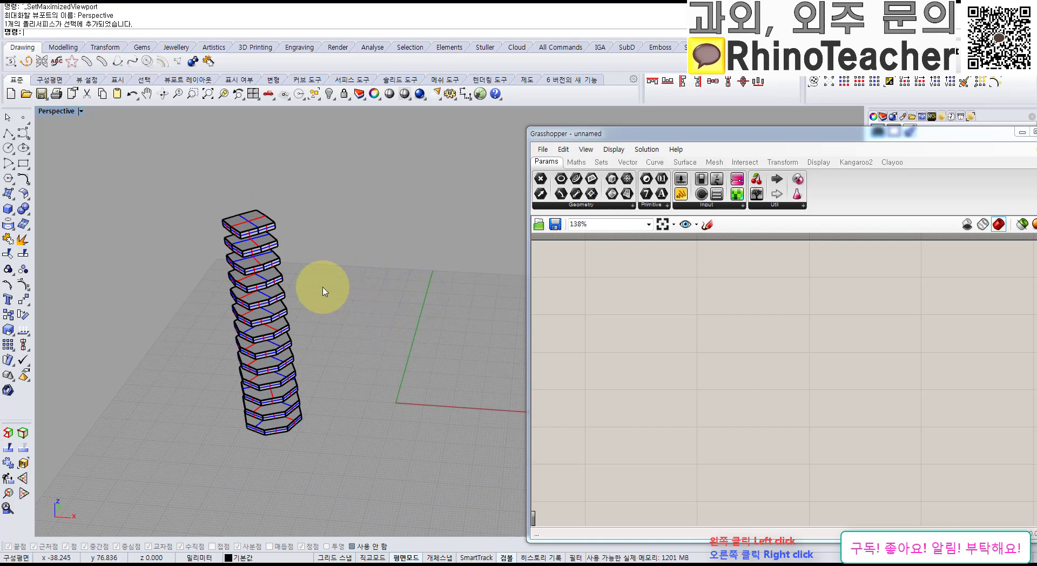
Move the Grasshopper window out of the way so the Rhino viewport is unobstructed.
{"action": "left_click_drag", "start_coordinate": [894, 130], "coordinate": [614, 170]}
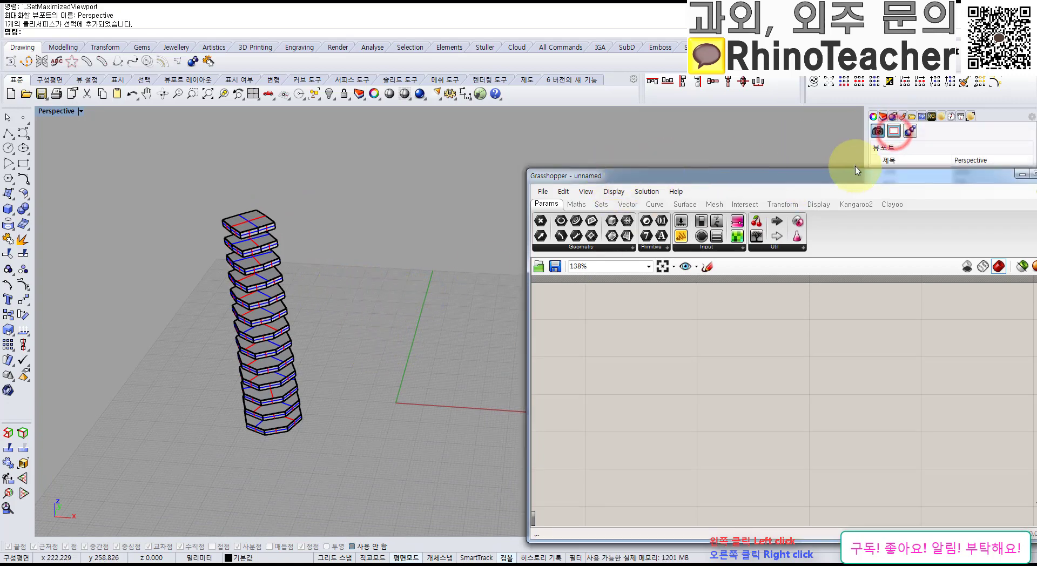
{"action": "left_click_drag", "start_coordinate": [846, 180], "coordinate": [528, 164]}
{"action": "left_click", "coordinate": [746, 159]}
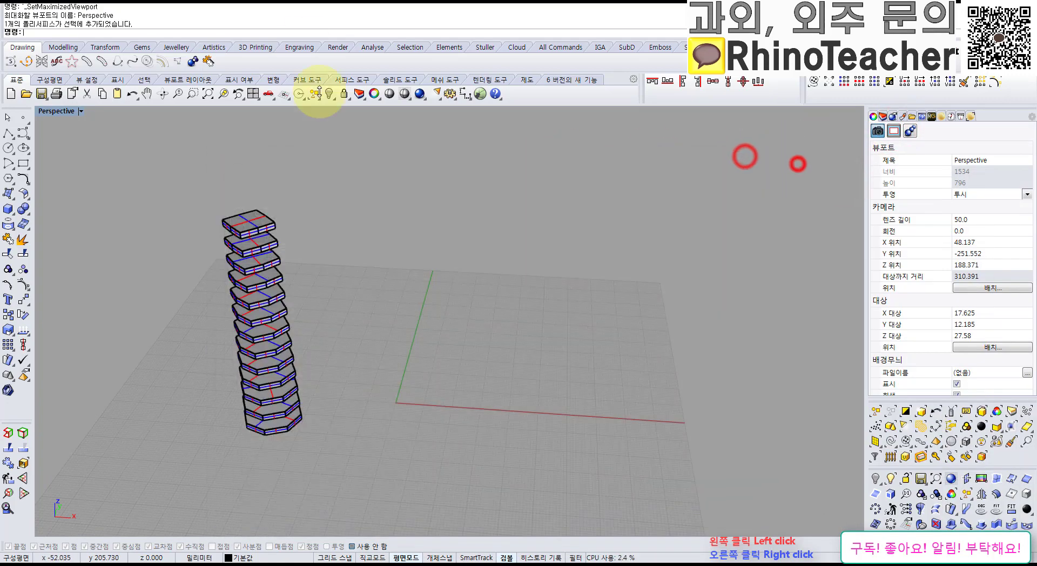
Restore the four-viewport layout and fit the tower in every view, leaving space beside it around the origin in Top.
{"action": "left_click", "coordinate": [252, 93]}
{"action": "left_click", "coordinate": [382, 249]}
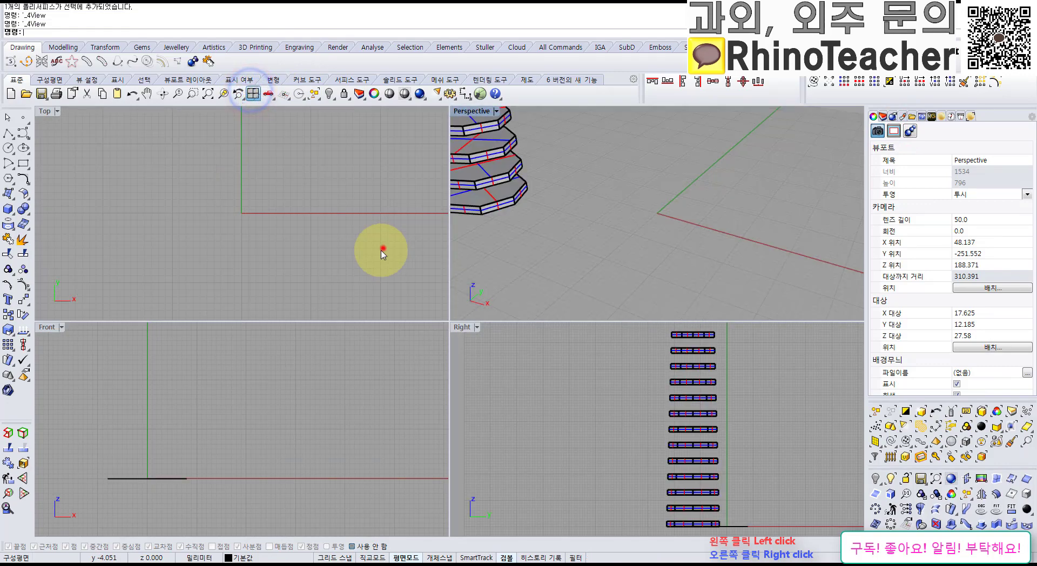
{"action": "key", "text": "ctrl+alt+e"}
{"action": "key", "text": "ctrl+a"}
{"action": "left_click", "coordinate": [414, 221]}
{"action": "scroll", "coordinate": [402, 220], "scroll_direction": "down", "scroll_amount": 10}
{"action": "right_click_drag", "start_coordinate": [416, 223], "coordinate": [196, 240]}
{"action": "left_click", "coordinate": [284, 247]}
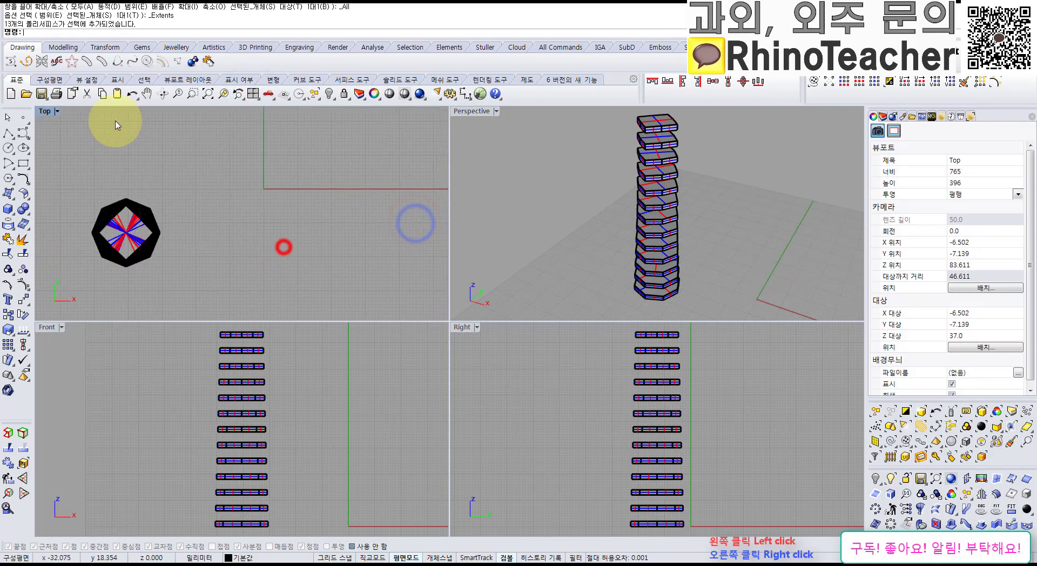
{"action": "left_click", "coordinate": [8, 178]}
{"action": "left_click", "coordinate": [105, 33]}
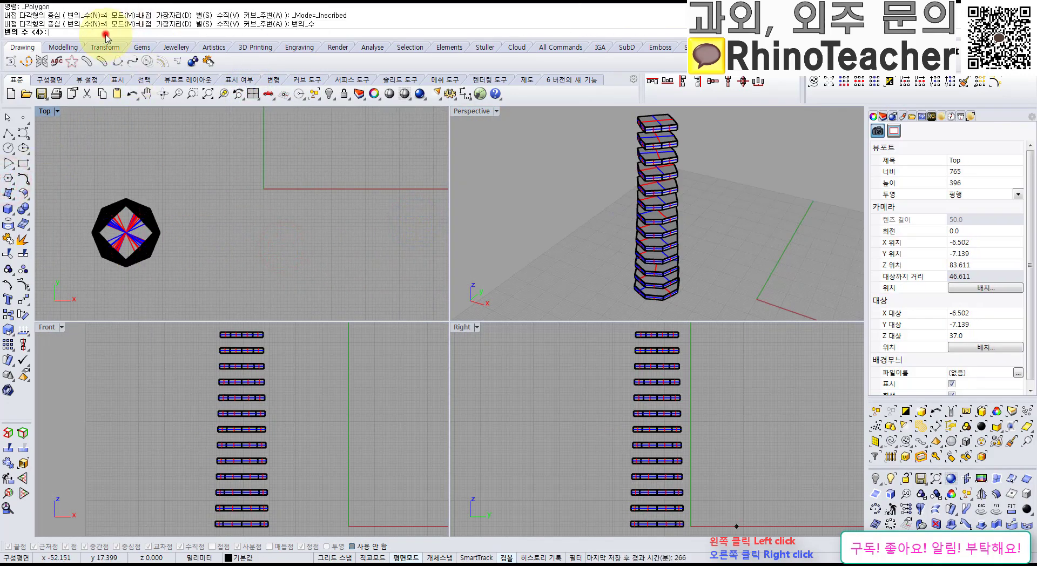
{"action": "type", "text": "8"}
{"action": "key", "text": "Return"}
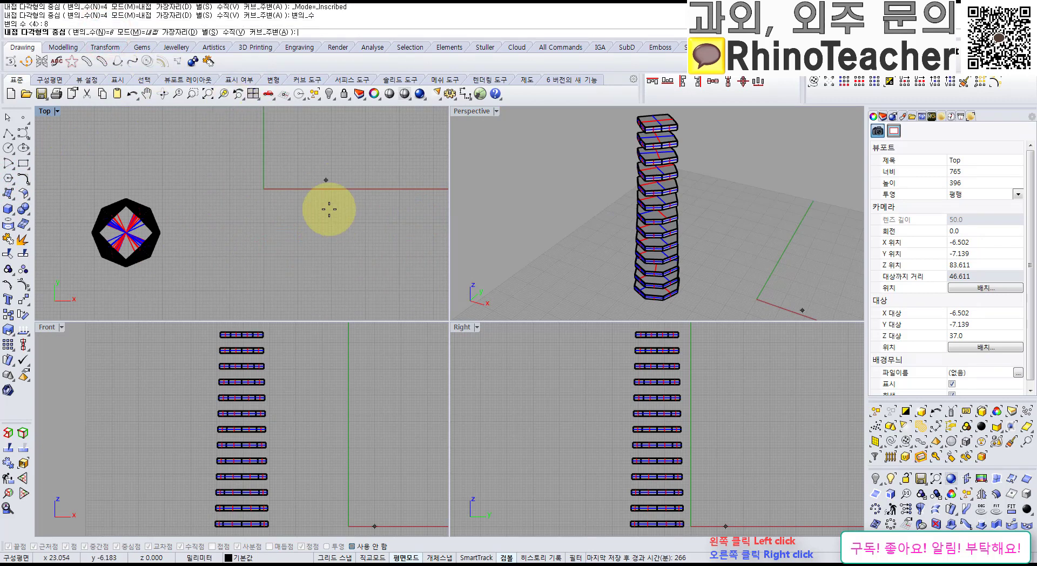
{"action": "right_click_drag", "start_coordinate": [307, 196], "coordinate": [317, 231]}
{"action": "type", "text": "0"}
{"action": "key", "text": "Return"}
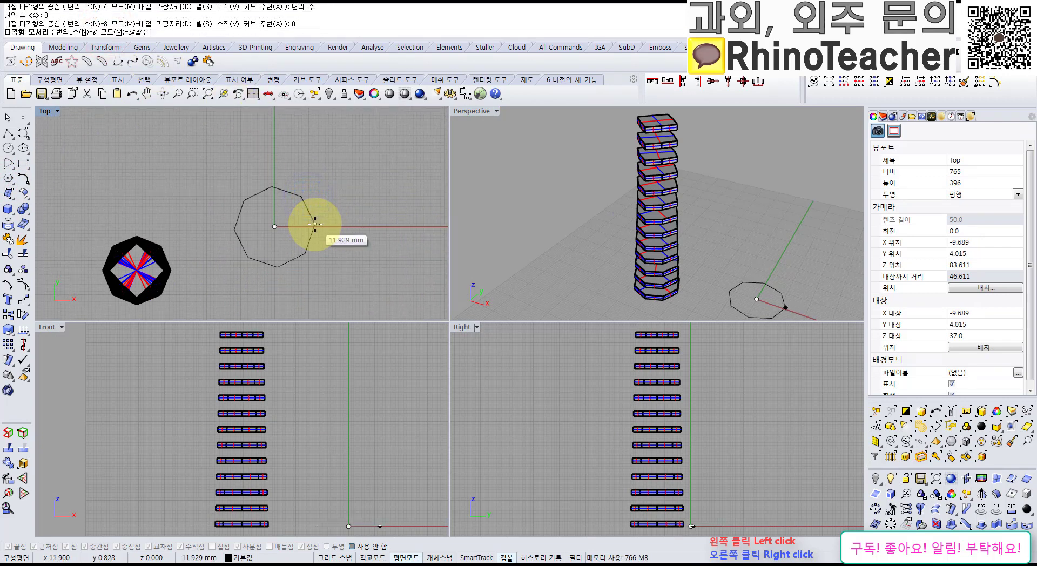
{"action": "key", "text": "Escape"}
Draw a 4-sided inscribed polygon centred on the origin in the Top viewport, with a radius of about 7 mm.
{"action": "right_click", "coordinate": [314, 220]}
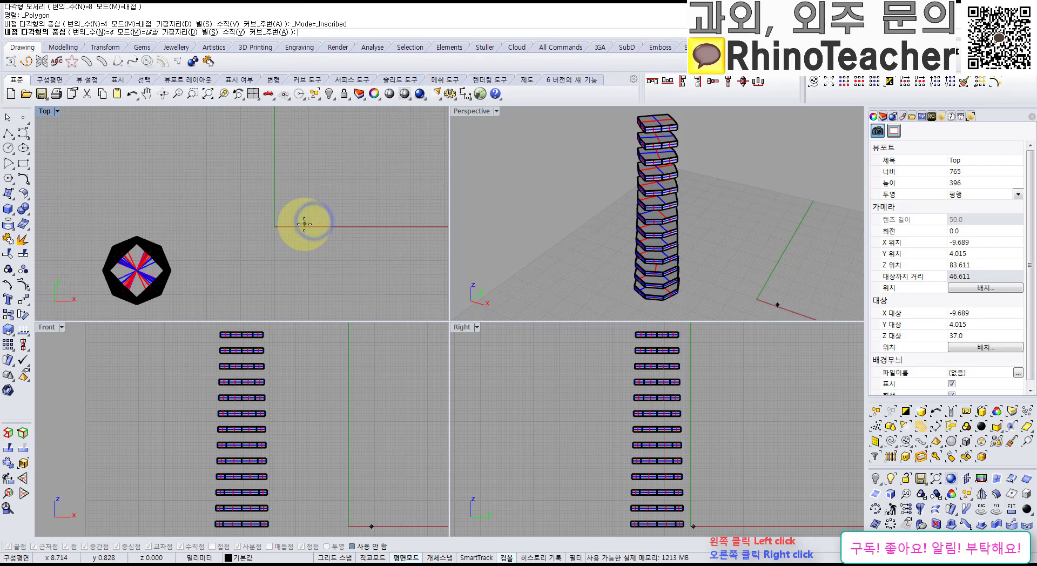
{"action": "type", "text": "0"}
{"action": "key", "text": "Return"}
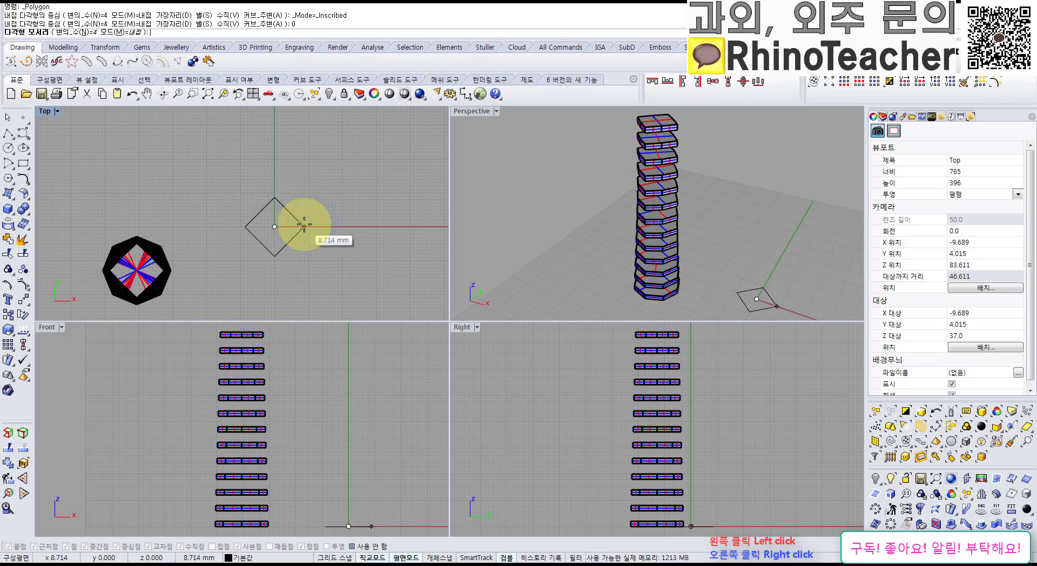
{"action": "left_click", "coordinate": [297, 226]}
Draw an 8-sided inscribed polygon centred on the origin around the square, with a radius of about 10 mm.
{"action": "right_click", "coordinate": [298, 202]}
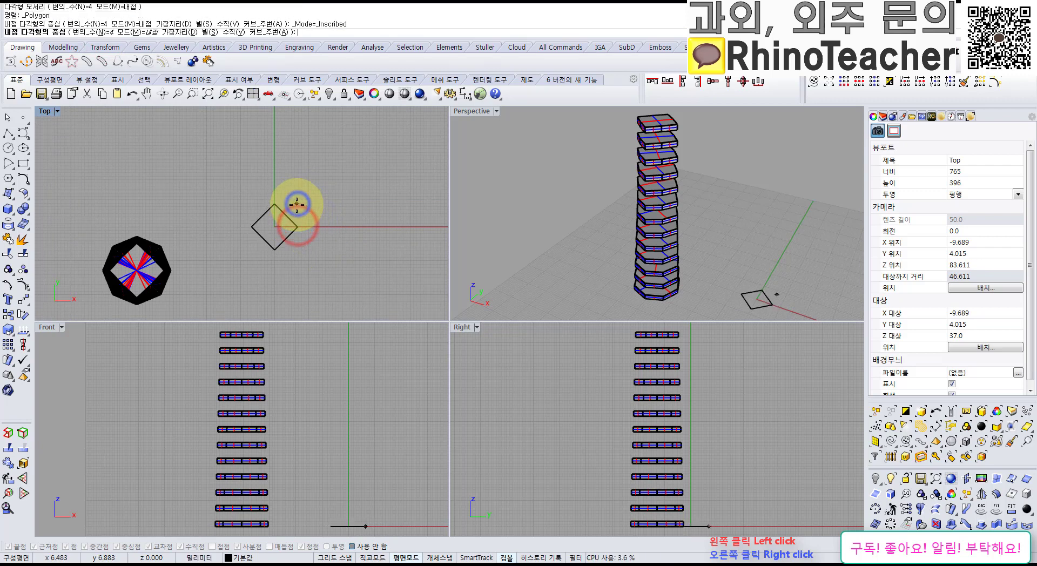
{"action": "left_click", "coordinate": [108, 31]}
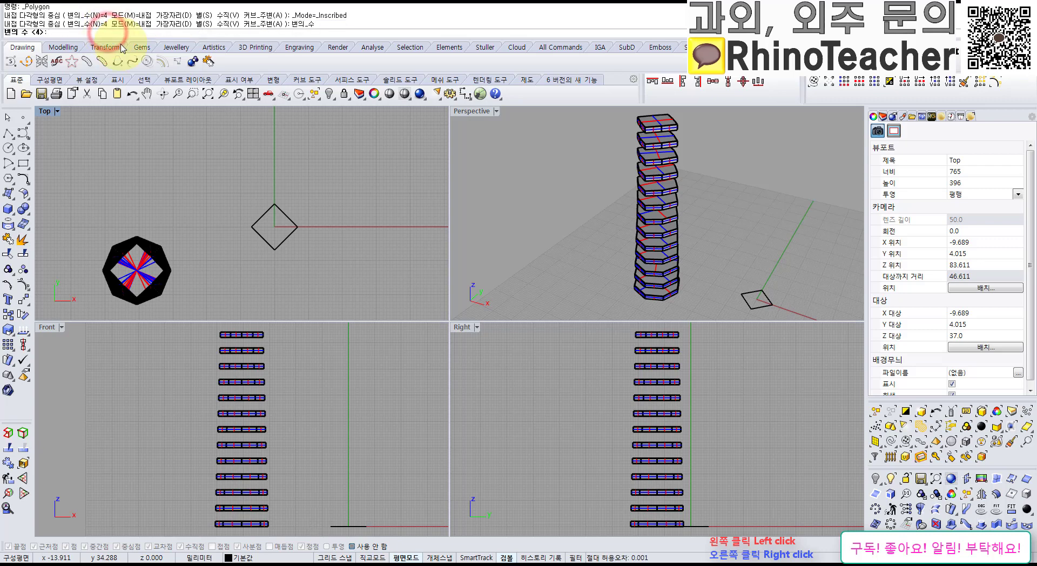
{"action": "type", "text": "8"}
{"action": "key", "text": "Return"}
{"action": "right_click_drag", "start_coordinate": [251, 173], "coordinate": [318, 186]}
{"action": "type", "text": "0"}
{"action": "key", "text": "Return"}
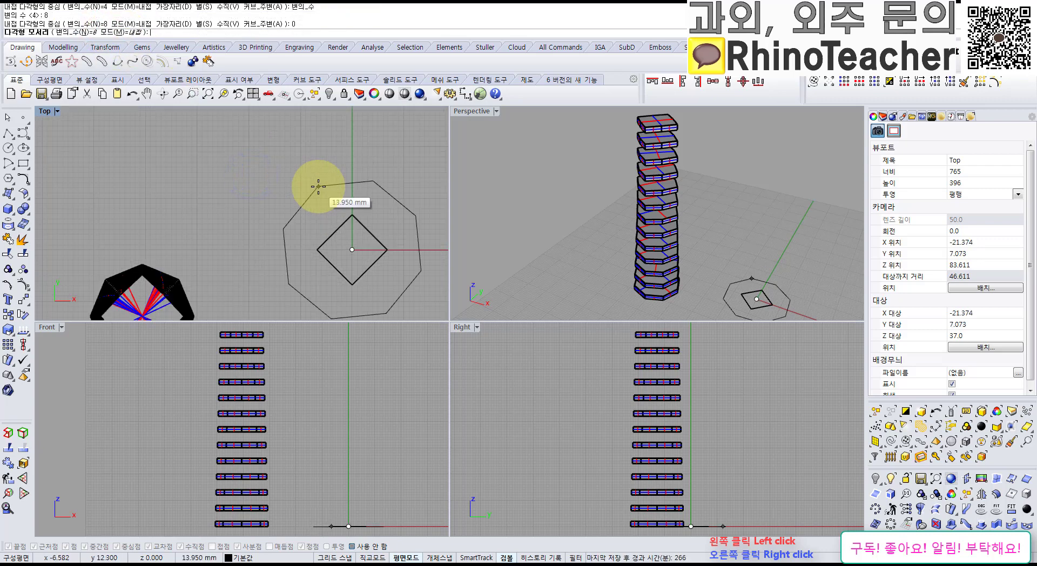
{"action": "left_click", "coordinate": [401, 252]}
Raise the square vertically in the Front viewport to roughly the height of the tower's top, directly above the octagon.
{"action": "left_click_drag", "start_coordinate": [382, 273], "coordinate": [359, 258]}
{"action": "scroll", "coordinate": [362, 279], "scroll_direction": "down", "scroll_amount": 10}
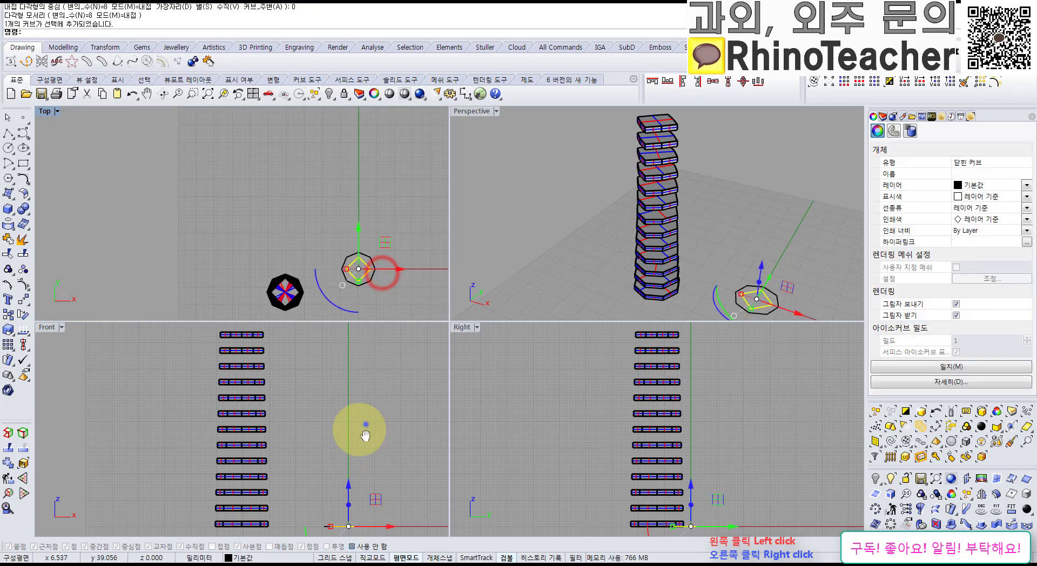
{"action": "right_click_drag", "start_coordinate": [366, 423], "coordinate": [281, 393]}
{"action": "left_click_drag", "start_coordinate": [263, 455], "coordinate": [340, 357]}
{"action": "right_click_drag", "start_coordinate": [347, 376], "coordinate": [351, 466]}
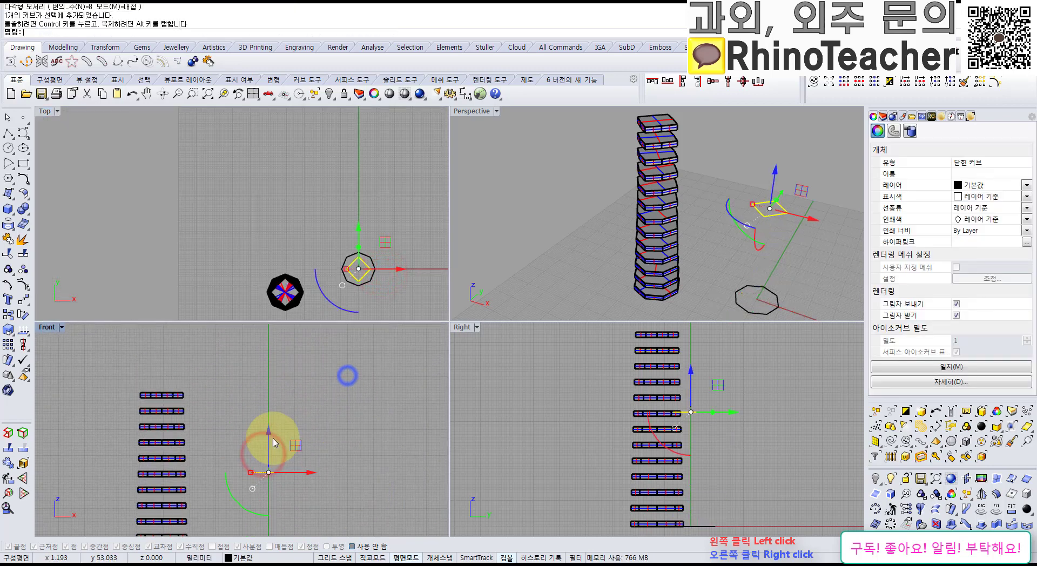
{"action": "left_click_drag", "start_coordinate": [268, 434], "coordinate": [280, 351]}
{"action": "left_click", "coordinate": [352, 374]}
Loft the base octagon and the raised square with the Normal style and no curve simplification.
{"action": "scroll", "coordinate": [359, 415], "scroll_direction": "down", "scroll_amount": 10}
{"action": "right_click_drag", "start_coordinate": [349, 420], "coordinate": [339, 385]}
{"action": "left_click_drag", "start_coordinate": [330, 343], "coordinate": [319, 469]}
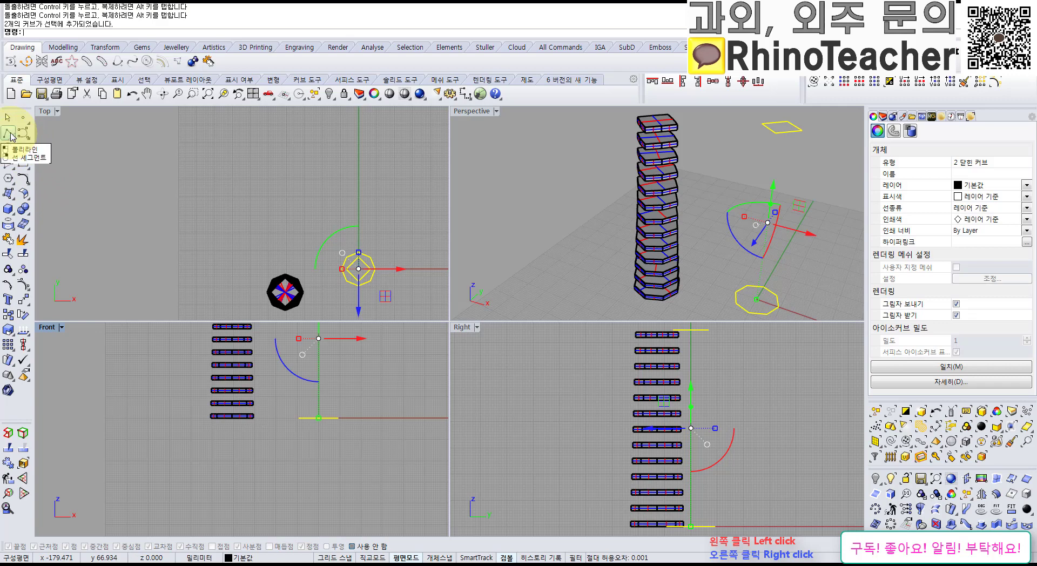
{"action": "left_click", "coordinate": [9, 198]}
{"action": "left_click", "coordinate": [70, 200]}
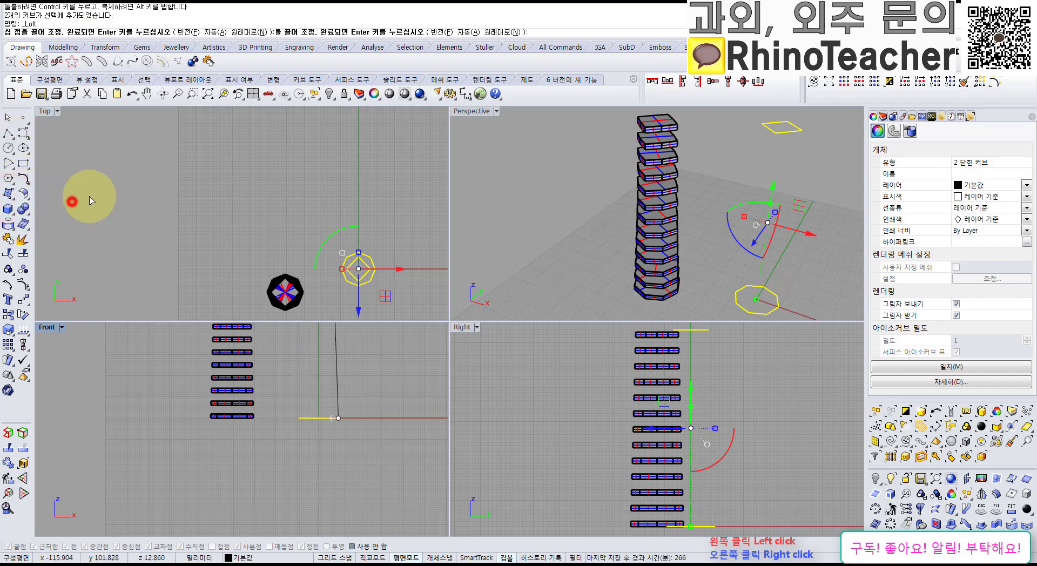
{"action": "right_click", "coordinate": [378, 371]}
{"action": "left_click", "coordinate": [708, 399]}
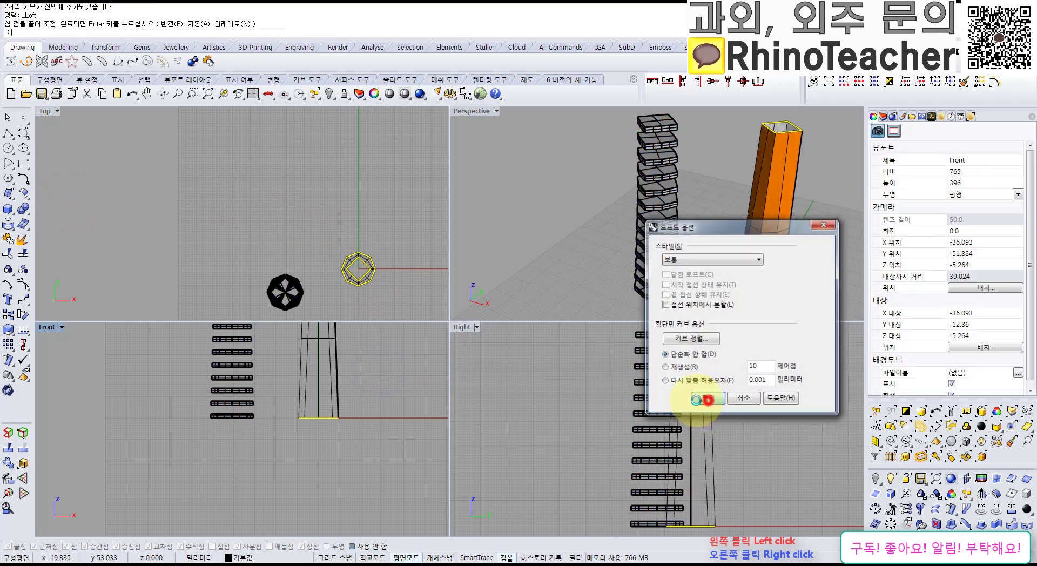
{"action": "left_click", "coordinate": [423, 465]}
Maximize the Front viewport and draw a straight horizontal polyline from the loft's lower-left corner to beyond its right side.
{"action": "scroll", "coordinate": [372, 427], "scroll_direction": "down", "scroll_amount": 7}
{"action": "right_click_drag", "start_coordinate": [337, 431], "coordinate": [304, 469]}
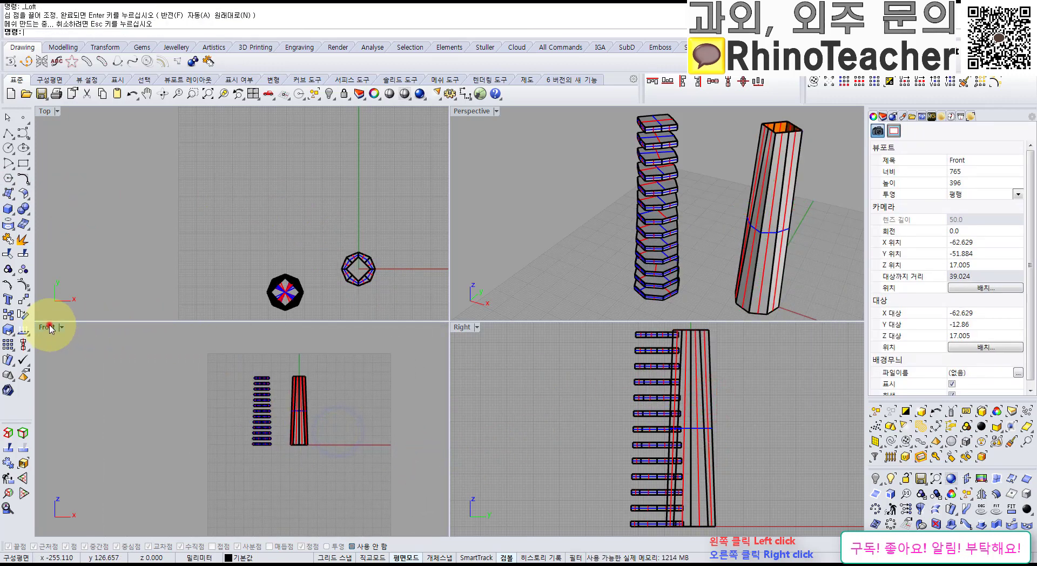
{"action": "double_click", "coordinate": [47, 327]}
{"action": "scroll", "coordinate": [475, 293], "scroll_direction": "up", "scroll_amount": 10}
{"action": "right_click_drag", "start_coordinate": [435, 277], "coordinate": [381, 330]}
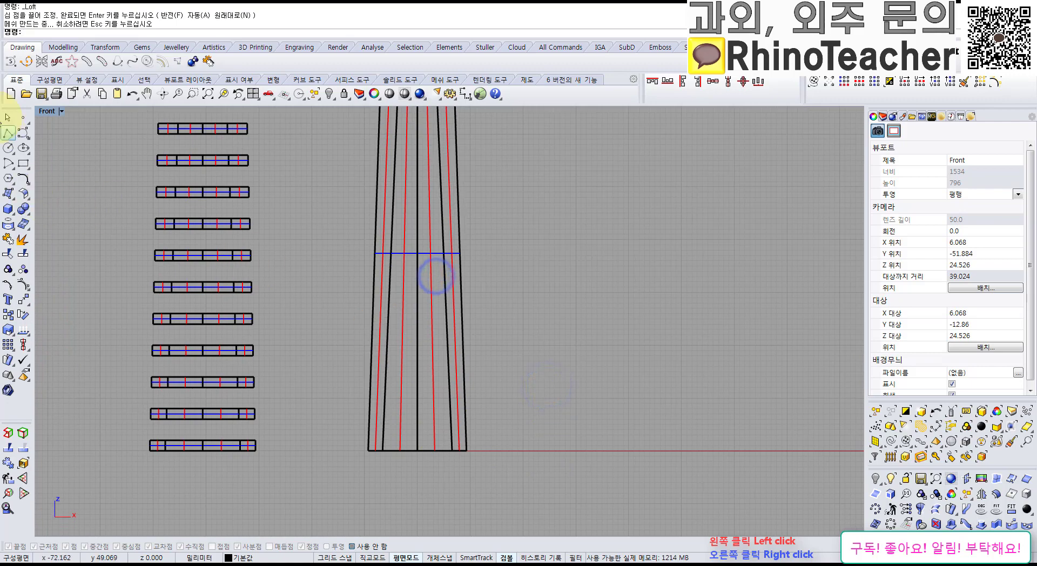
{"action": "left_click", "coordinate": [7, 134]}
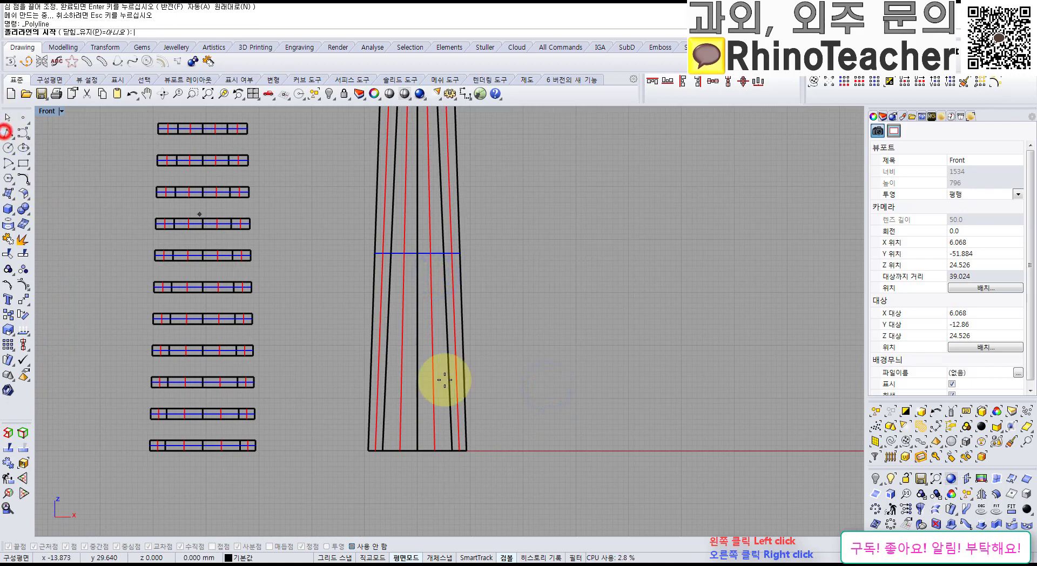
{"action": "left_click", "coordinate": [368, 451]}
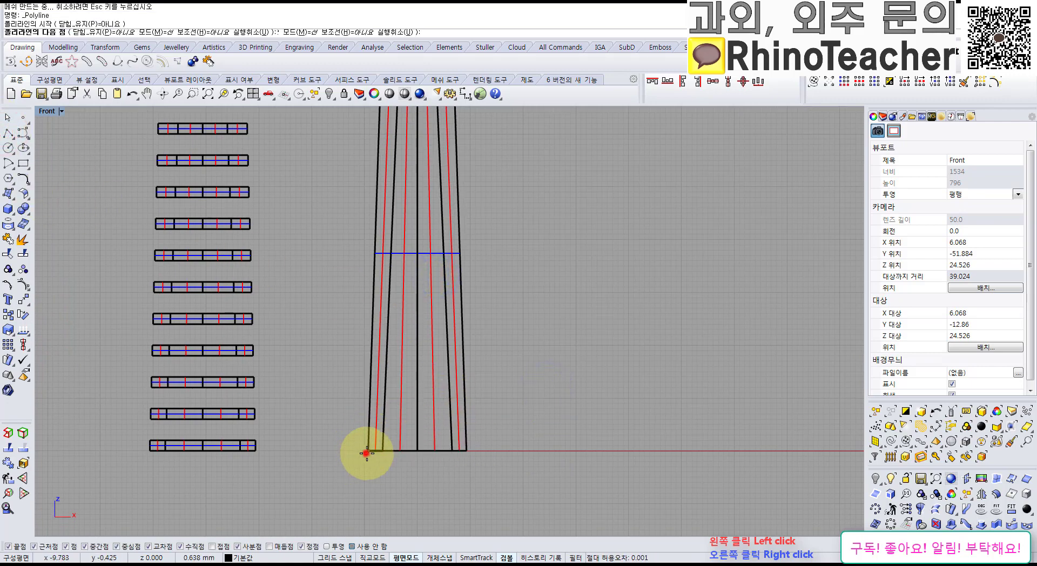
{"action": "left_click", "coordinate": [645, 450], "text": "shift"}
{"action": "right_click", "coordinate": [646, 450]}
Array the horizontal base line linearly upward in the Front viewport as 10 evenly spaced lines spanning the loft's height.
{"action": "left_click_drag", "start_coordinate": [649, 485], "coordinate": [586, 380]}
{"action": "scroll", "coordinate": [585, 379], "scroll_direction": "down", "scroll_amount": 6}
{"action": "right_click_drag", "start_coordinate": [583, 374], "coordinate": [495, 445]}
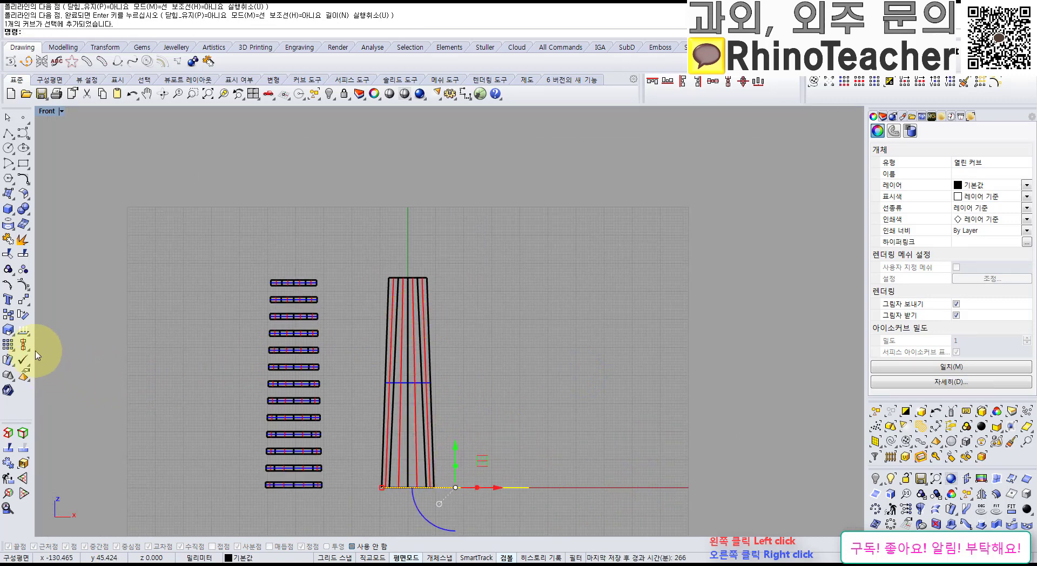
{"action": "left_click", "coordinate": [13, 344]}
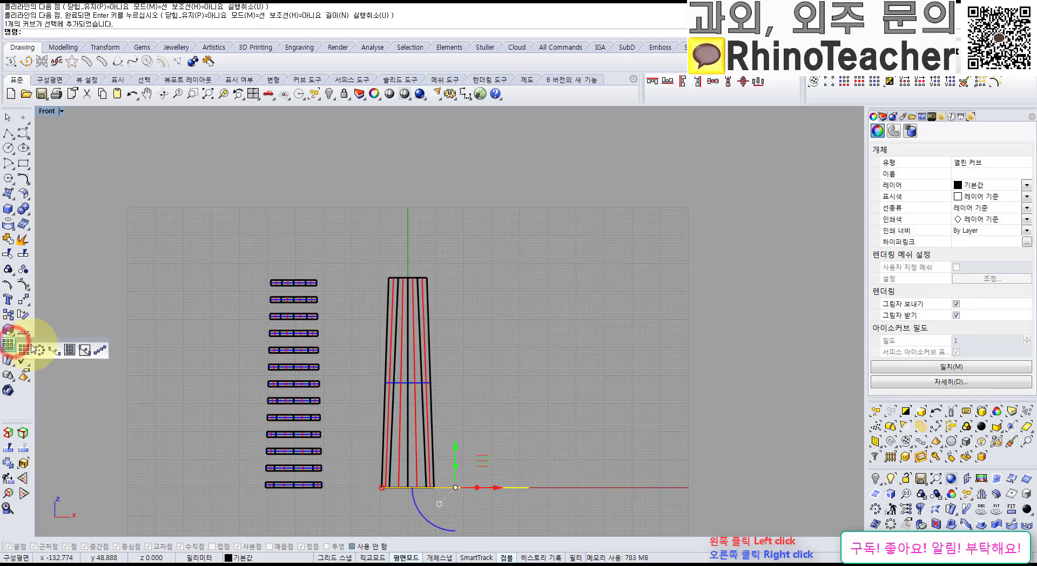
{"action": "left_click", "coordinate": [103, 349]}
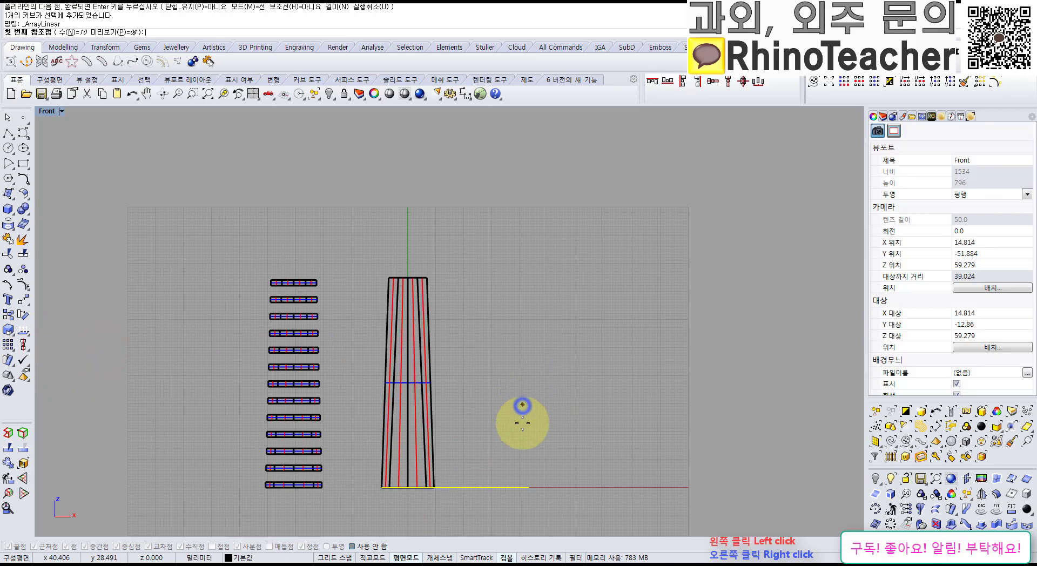
{"action": "right_click", "coordinate": [522, 408]}
{"action": "left_click", "coordinate": [481, 461]}
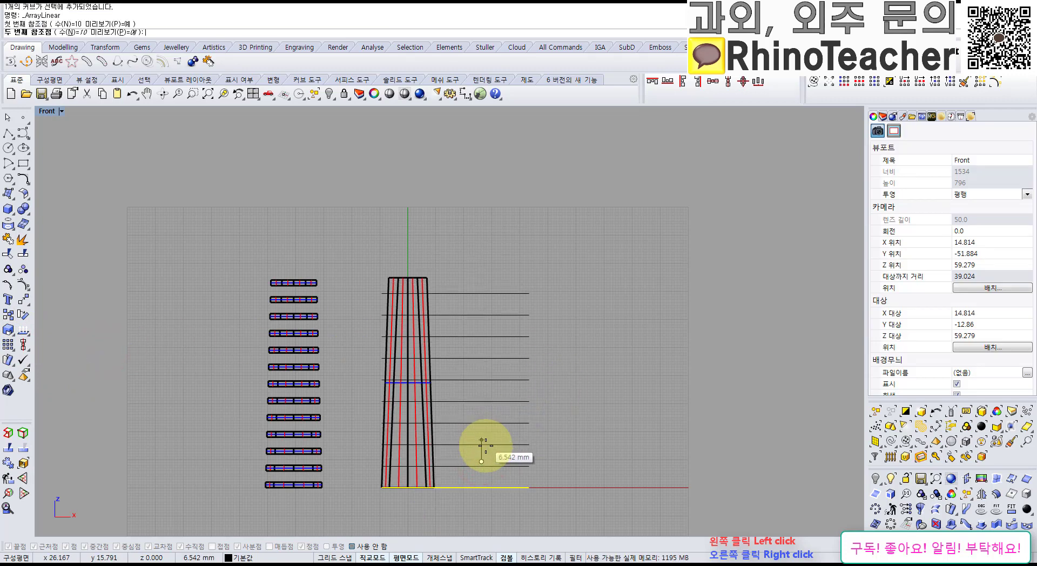
{"action": "left_click", "coordinate": [482, 438]}
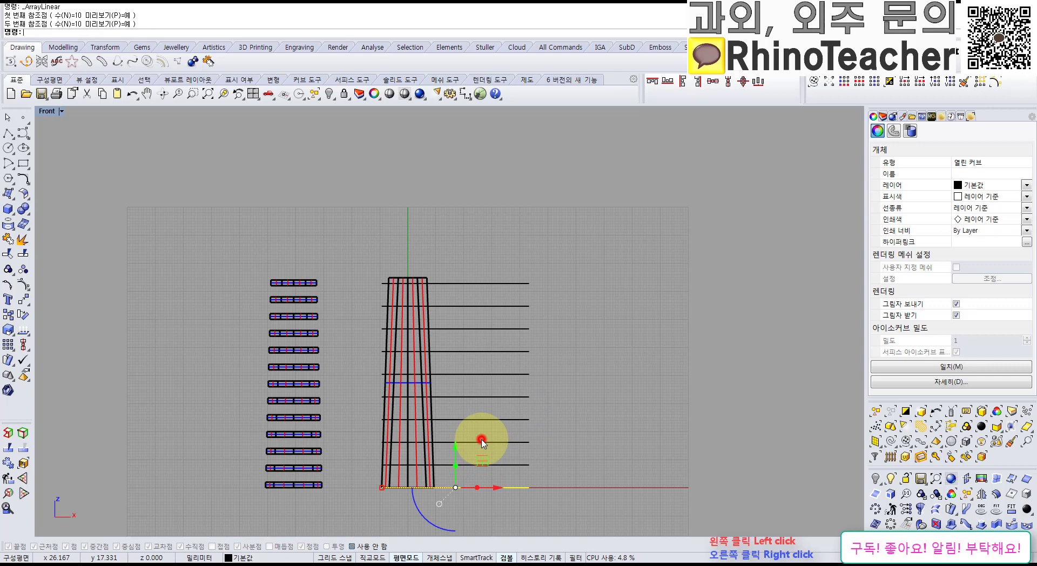
Project the nine arrayed lines above the base line onto the loft in the Front viewport to create section curves.
{"action": "left_click", "coordinate": [614, 453]}
{"action": "left_click_drag", "start_coordinate": [558, 468], "coordinate": [486, 267]}
{"action": "left_click", "coordinate": [8, 223]}
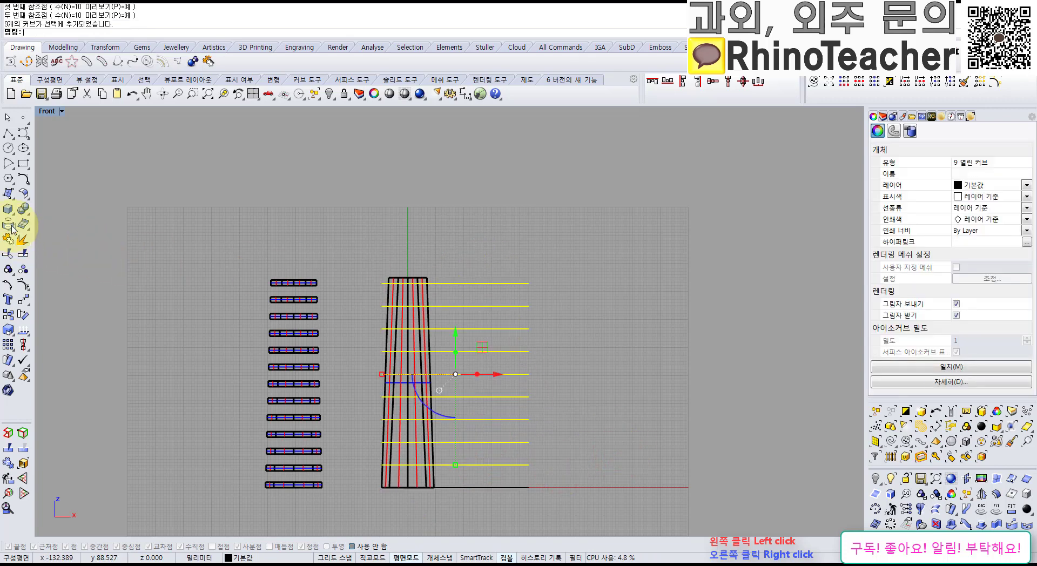
{"action": "left_click", "coordinate": [410, 295]}
{"action": "right_click", "coordinate": [461, 266]}
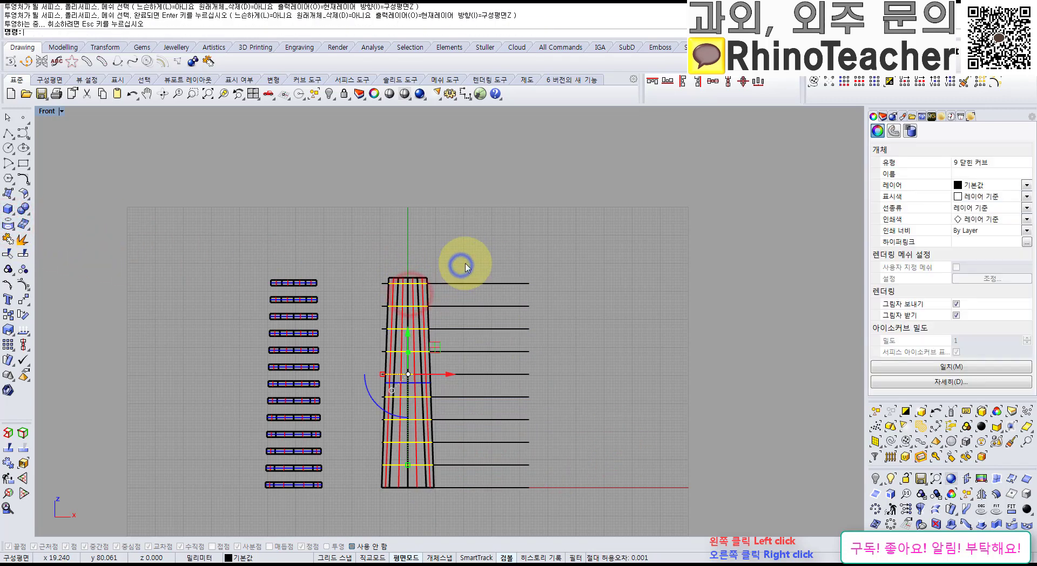
Delete the ten straight section lines and the loft polysurface, keeping the projected section curves.
{"action": "left_click", "coordinate": [574, 502]}
{"action": "key", "text": "Delete"}
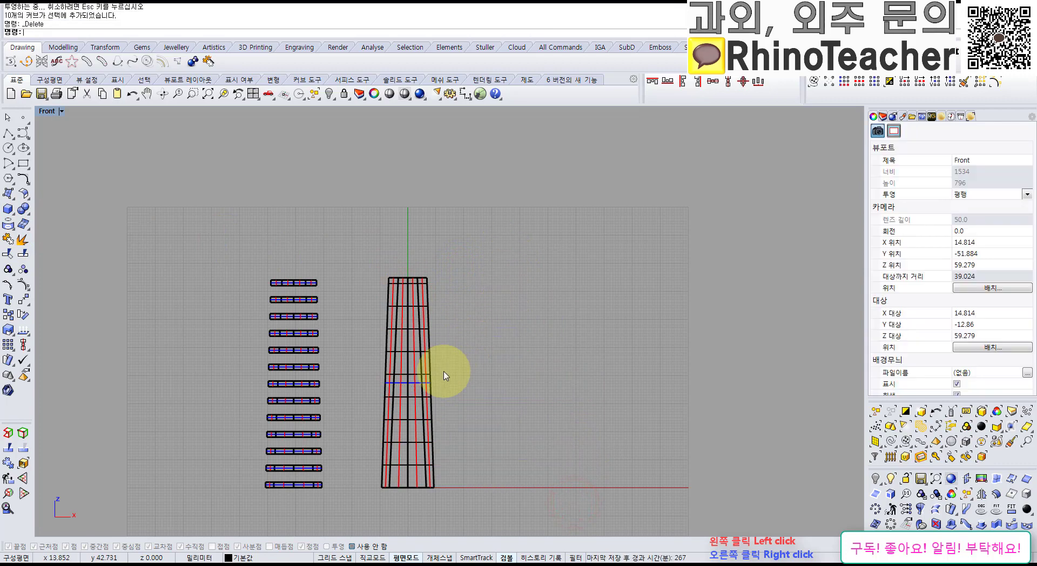
{"action": "left_click", "coordinate": [425, 363]}
{"action": "key", "text": "Delete"}
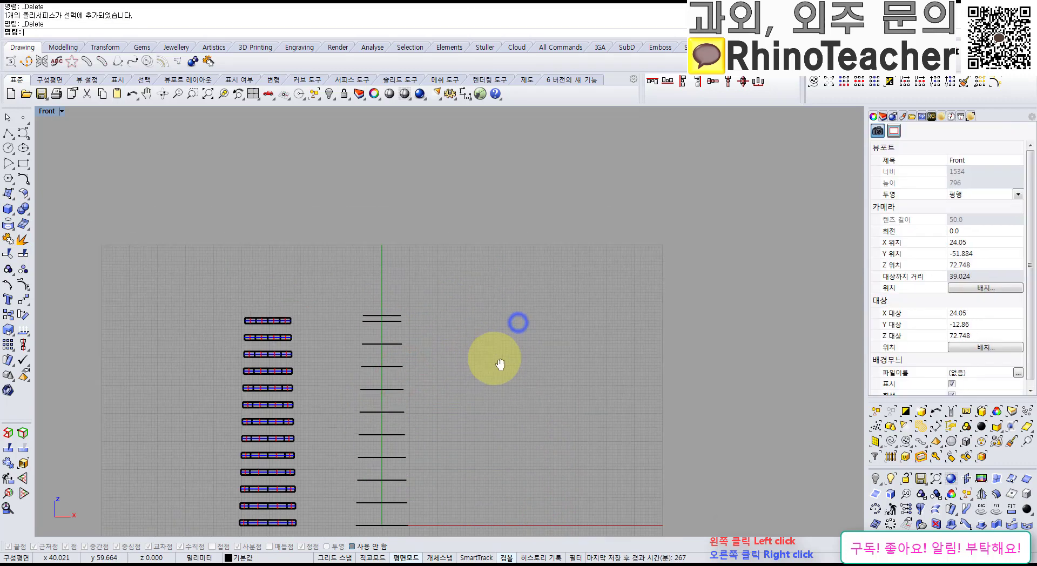
Maximize the Perspective viewport and delete the original raised square at the top of the section curves.
{"action": "key", "text": "ctrl+F4"}
{"action": "right_click_drag", "start_coordinate": [496, 359], "coordinate": [629, 194]}
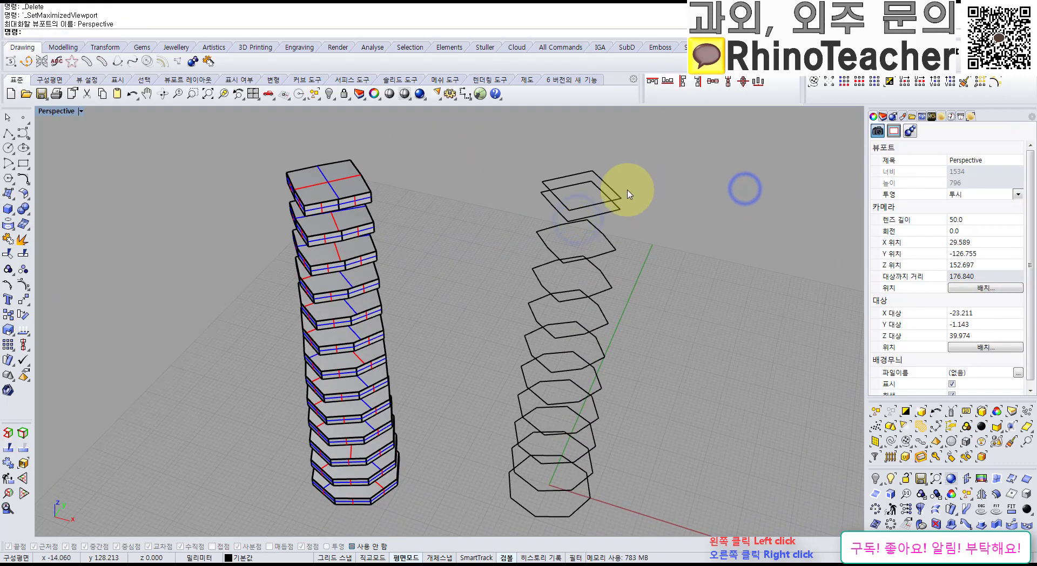
{"action": "left_click", "coordinate": [616, 194]}
{"action": "key", "text": "Delete"}
Create planar surfaces from the ten closed section curves and delete those curves.
{"action": "scroll", "coordinate": [648, 378], "scroll_direction": "down", "scroll_amount": 6}
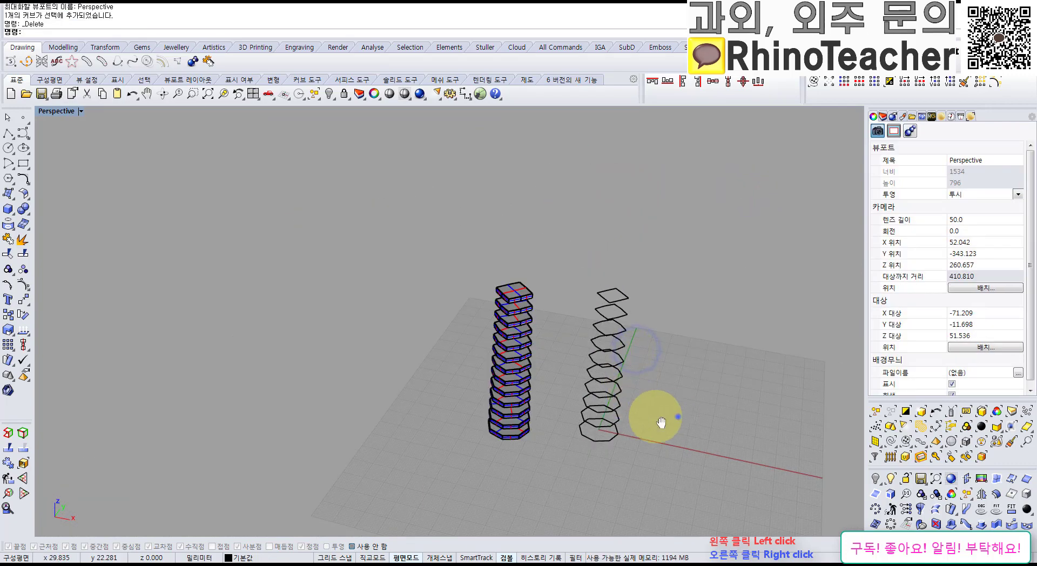
{"action": "right_click_drag", "start_coordinate": [675, 418], "coordinate": [513, 239]}
{"action": "left_click_drag", "start_coordinate": [513, 239], "coordinate": [509, 241]}
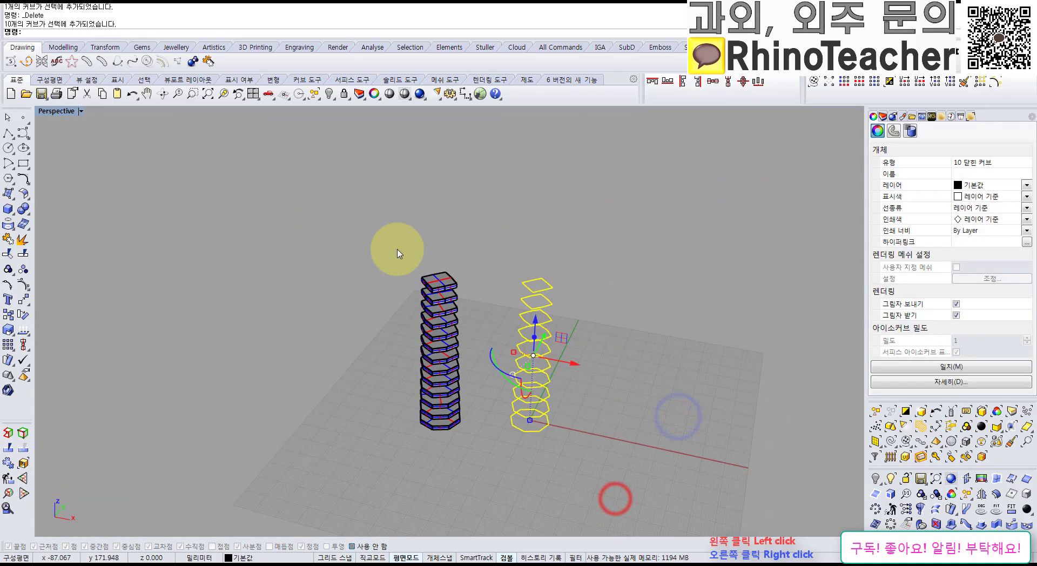
{"action": "left_click", "coordinate": [10, 185]}
{"action": "left_click", "coordinate": [11, 197]}
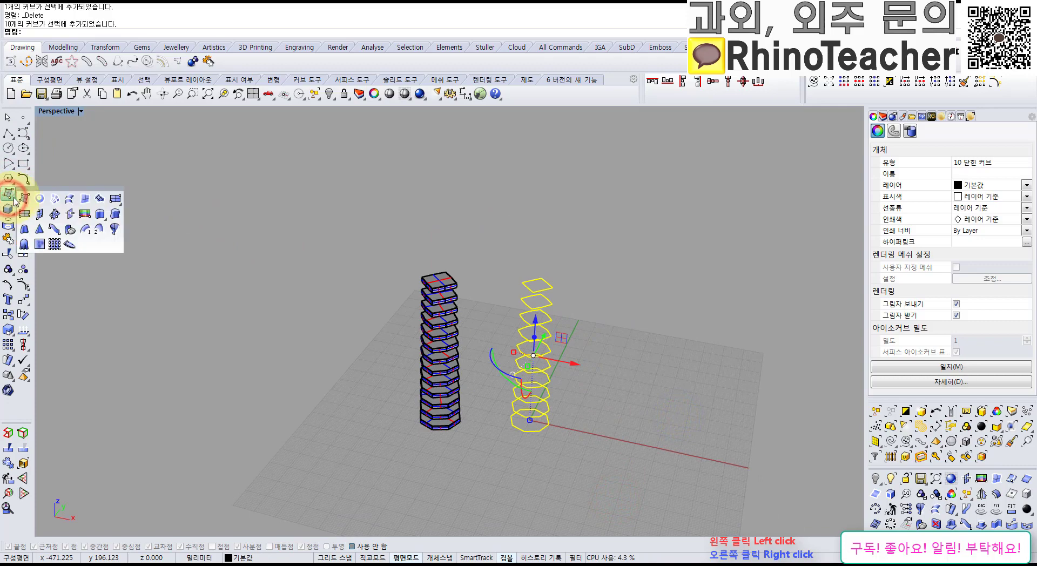
{"action": "left_click", "coordinate": [50, 201]}
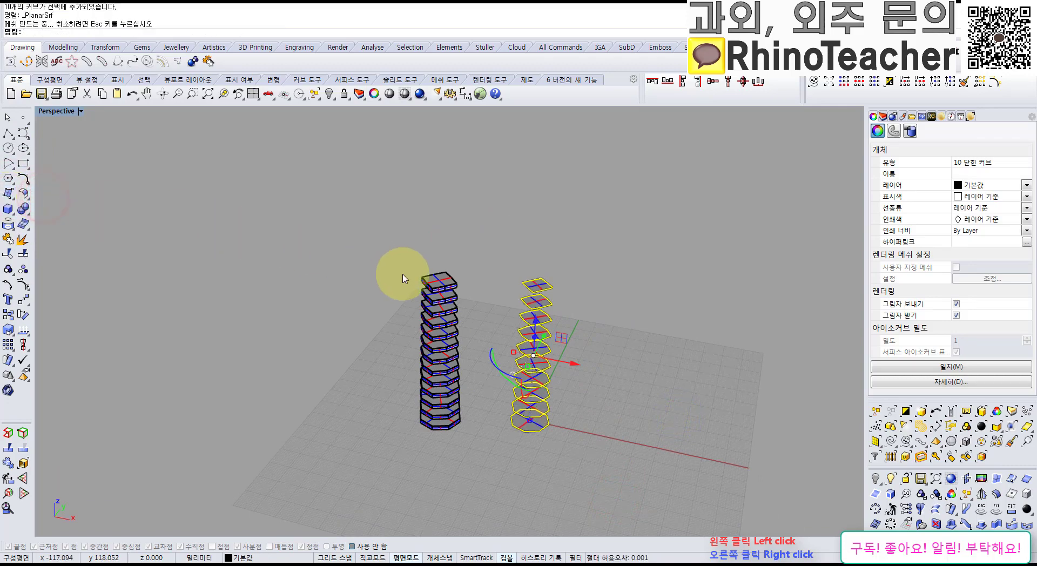
{"action": "right_click_drag", "start_coordinate": [404, 281], "coordinate": [424, 278]}
{"action": "key", "text": "Delete"}
Extrude the ten planar surfaces slightly upward as solid slabs, setting the thickness in the Front viewport.
{"action": "left_click_drag", "start_coordinate": [601, 479], "coordinate": [534, 272]}
{"action": "scroll", "coordinate": [580, 315], "scroll_direction": "up", "scroll_amount": 8}
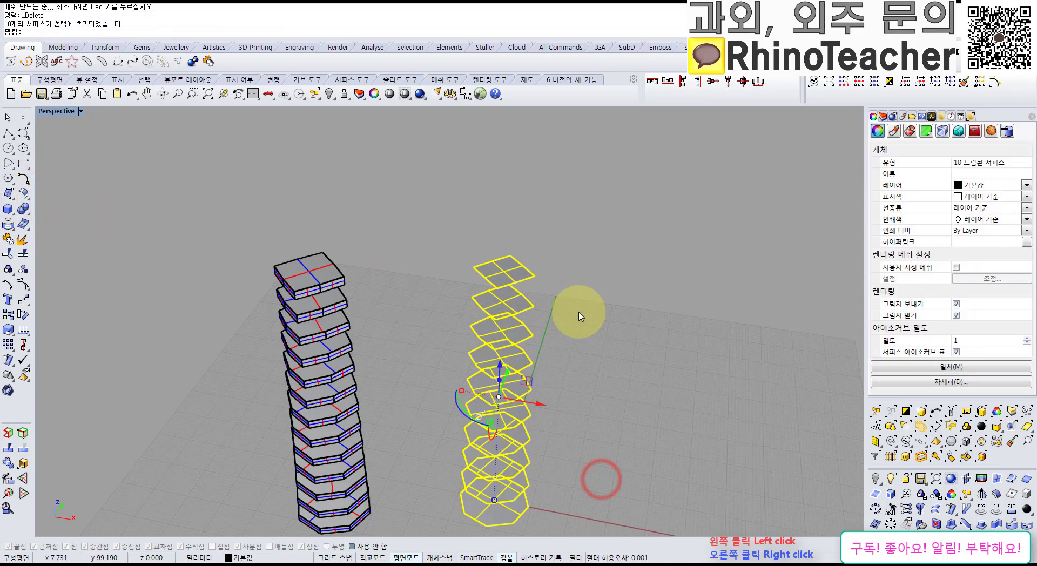
{"action": "right_click_drag", "start_coordinate": [544, 329], "coordinate": [478, 267]}
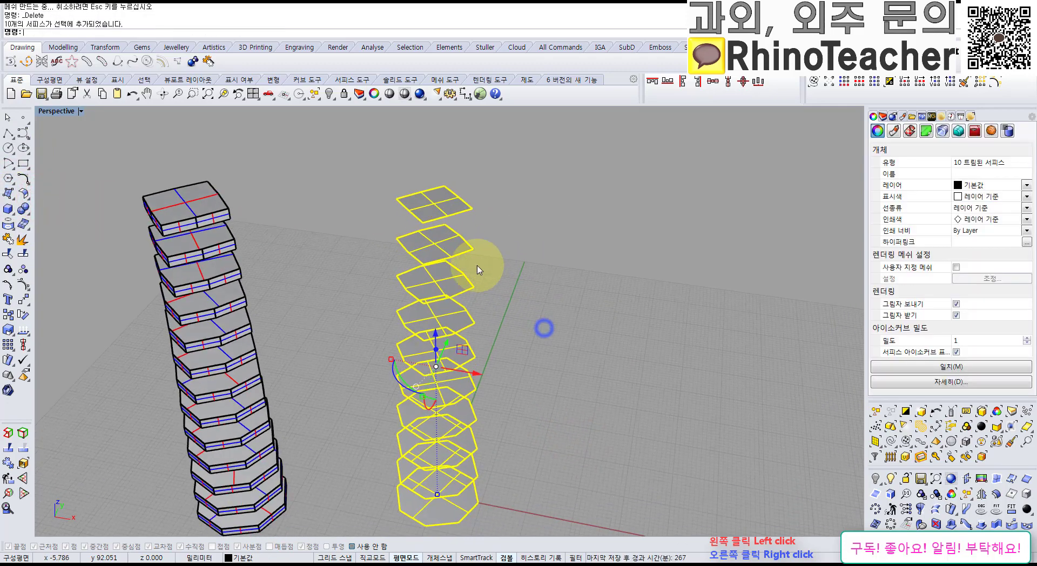
{"action": "left_click", "coordinate": [10, 210]}
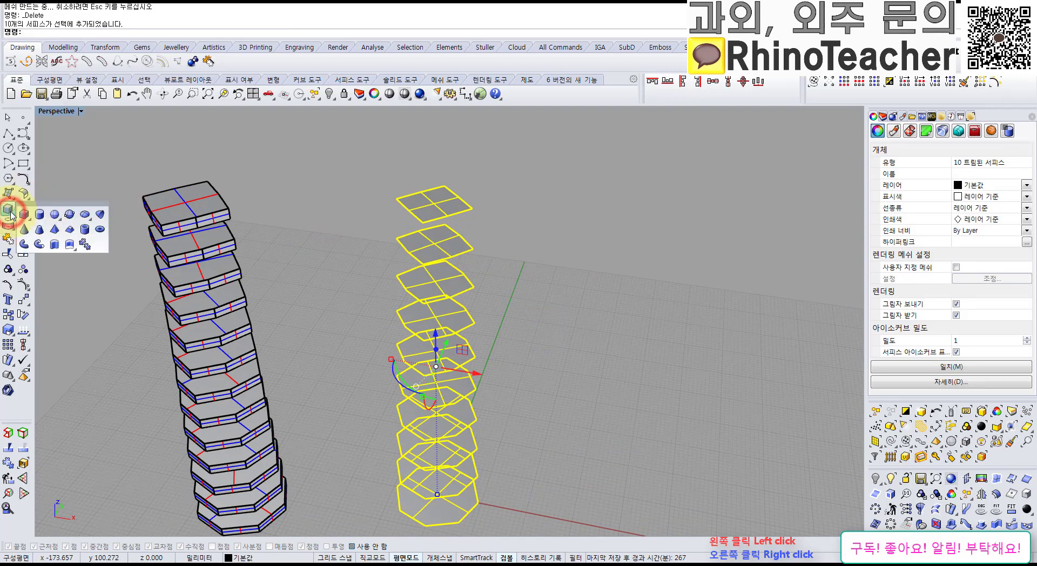
{"action": "left_click", "coordinate": [68, 248]}
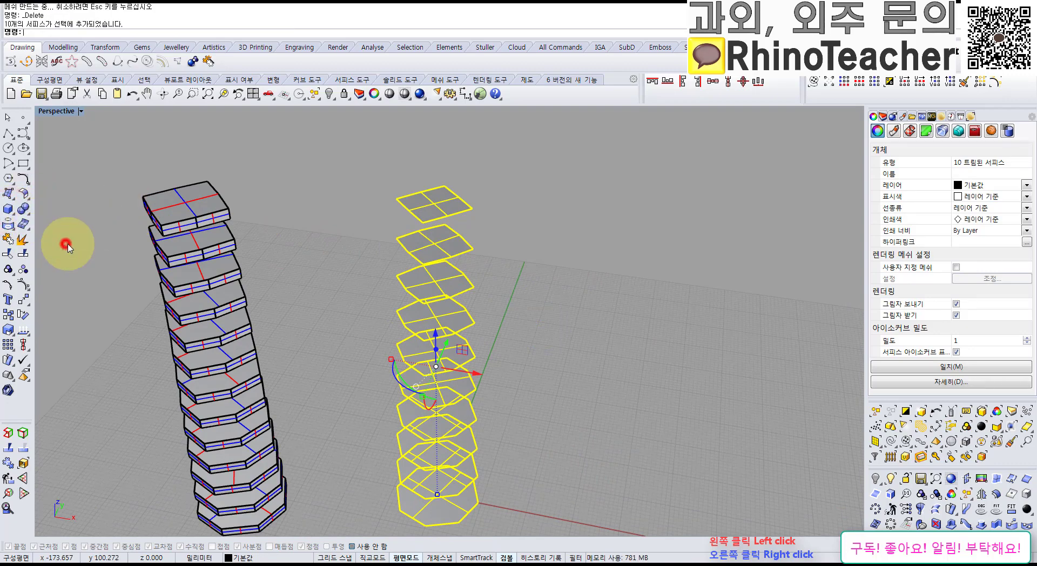
{"action": "right_click", "coordinate": [455, 265]}
{"action": "key", "text": "Return"}
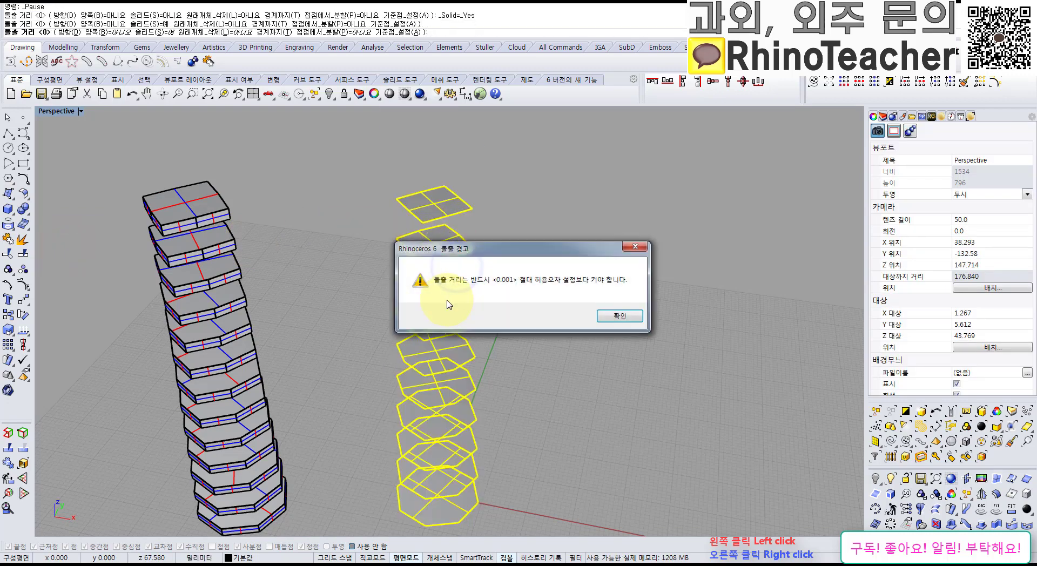
{"action": "left_click", "coordinate": [606, 314]}
{"action": "key", "text": "ctrl+F2"}
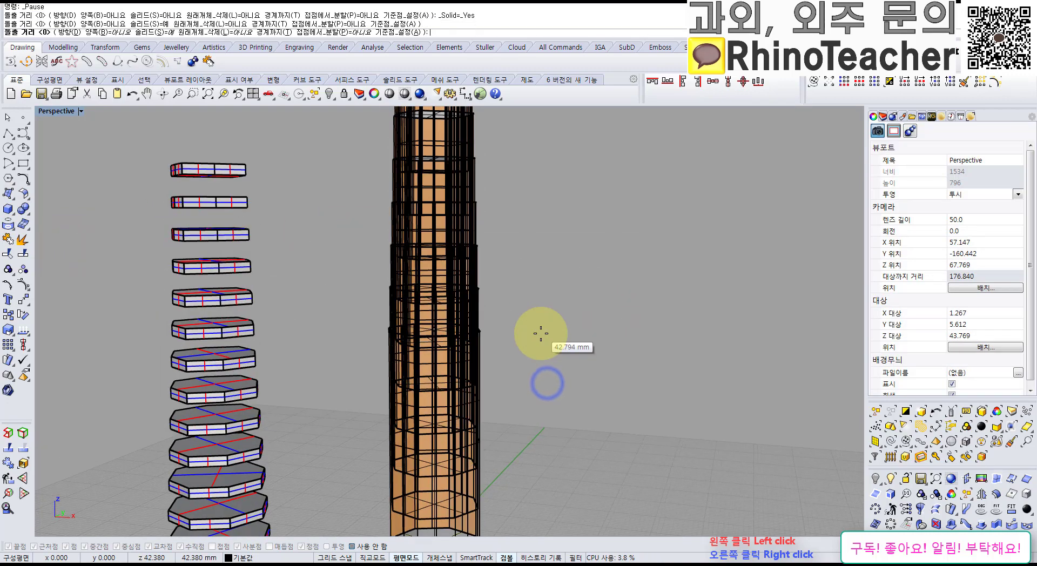
{"action": "scroll", "coordinate": [416, 513], "scroll_direction": "up", "scroll_amount": 8}
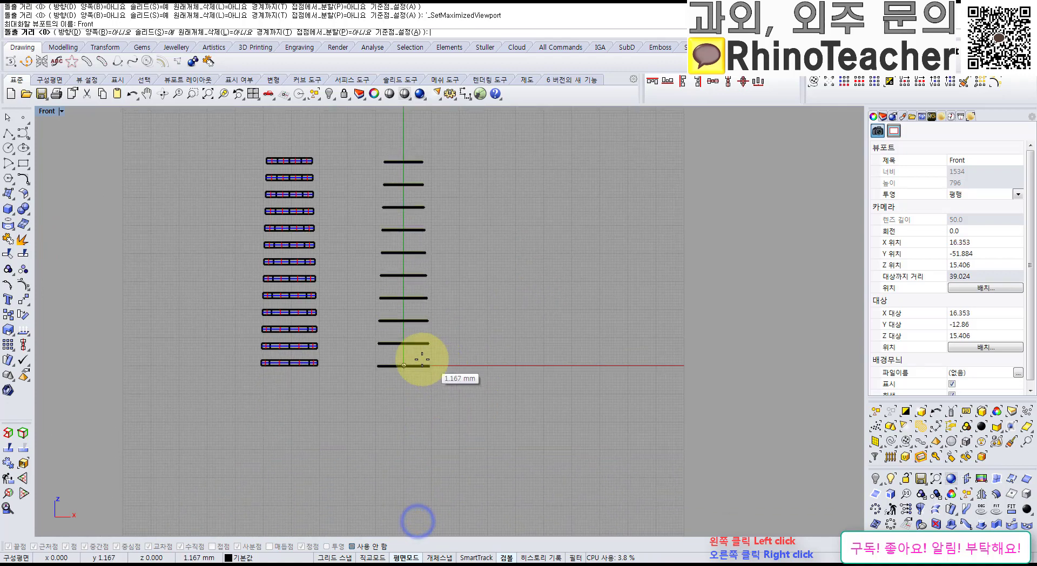
{"action": "left_click", "coordinate": [422, 359]}
Delete the ten source planar surfaces, keeping the extruded slabs, and return to the Perspective viewport.
{"action": "scroll", "coordinate": [500, 319], "scroll_direction": "down", "scroll_amount": 4}
{"action": "right_click_drag", "start_coordinate": [500, 319], "coordinate": [440, 407]}
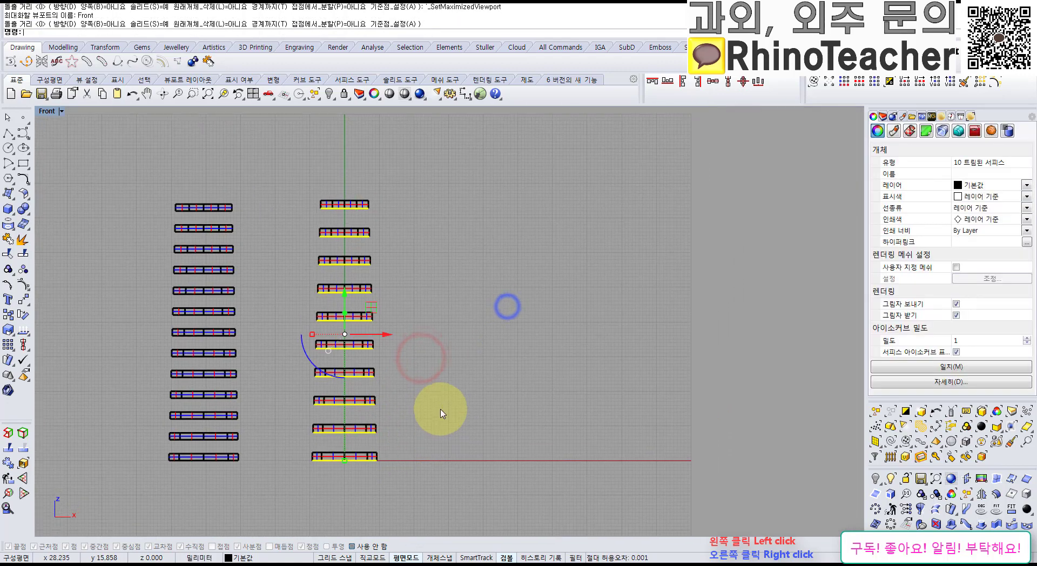
{"action": "right_click", "coordinate": [423, 356]}
{"action": "key", "text": "ctrl+F4"}
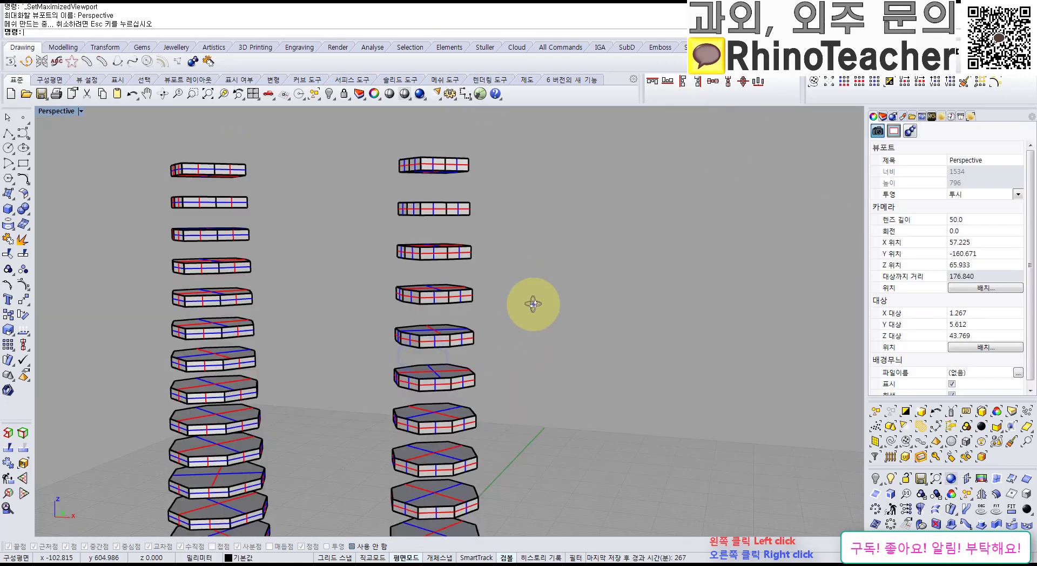
{"action": "right_click_drag", "start_coordinate": [533, 302], "coordinate": [488, 362]}
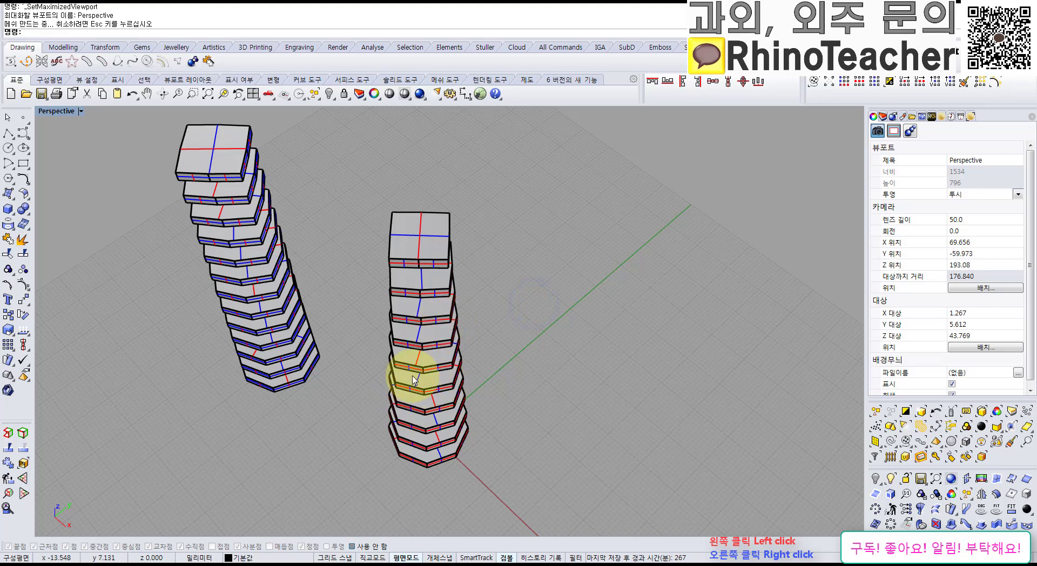
{"action": "right_click_drag", "start_coordinate": [421, 394], "coordinate": [421, 180]}
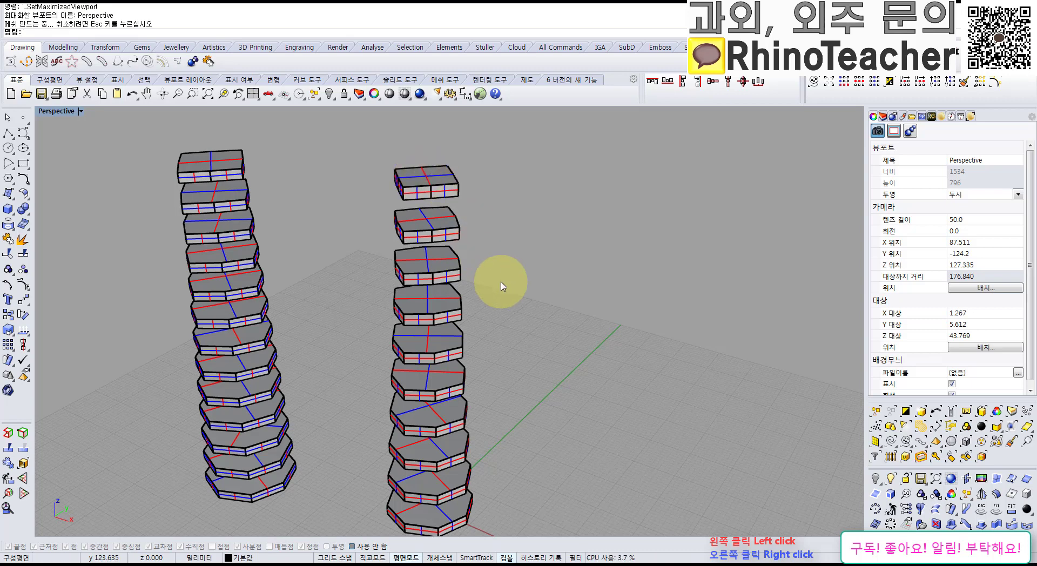
{"action": "right_click_drag", "start_coordinate": [469, 388], "coordinate": [512, 432]}
{"action": "scroll", "coordinate": [486, 433], "scroll_direction": "down", "scroll_amount": 4}
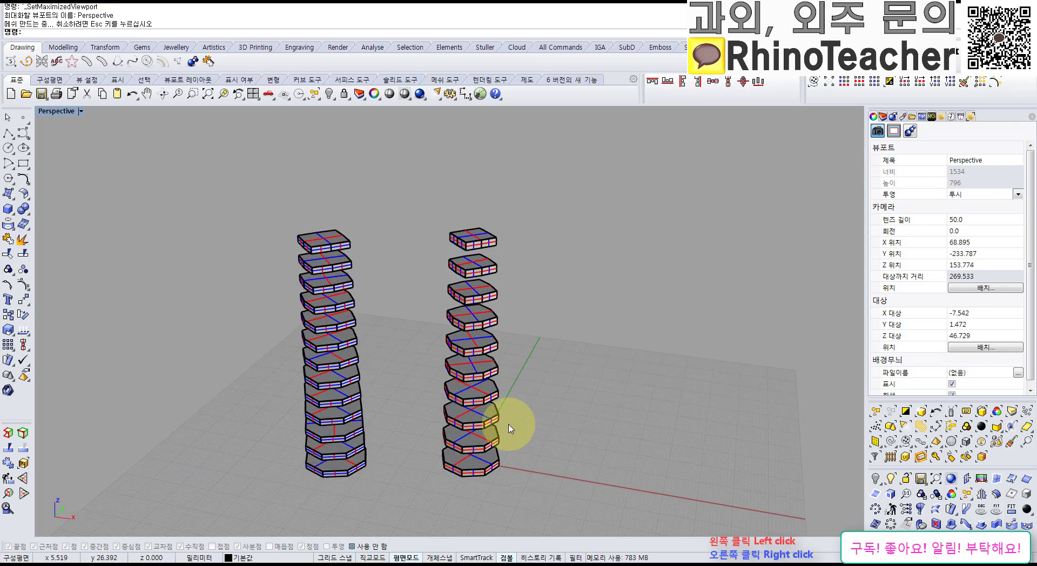
Undo the slab modelling operations back to the base octagon and raised square before the loft.
{"action": "key", "text": "ctrl+z"}
{"action": "key", "text": "ctrl+z"}
{"action": "key", "text": "ctrl+z"}
{"action": "key", "text": "ctrl+z"}
{"action": "key", "text": "ctrl+z"}
{"action": "key", "text": "ctrl+z"}
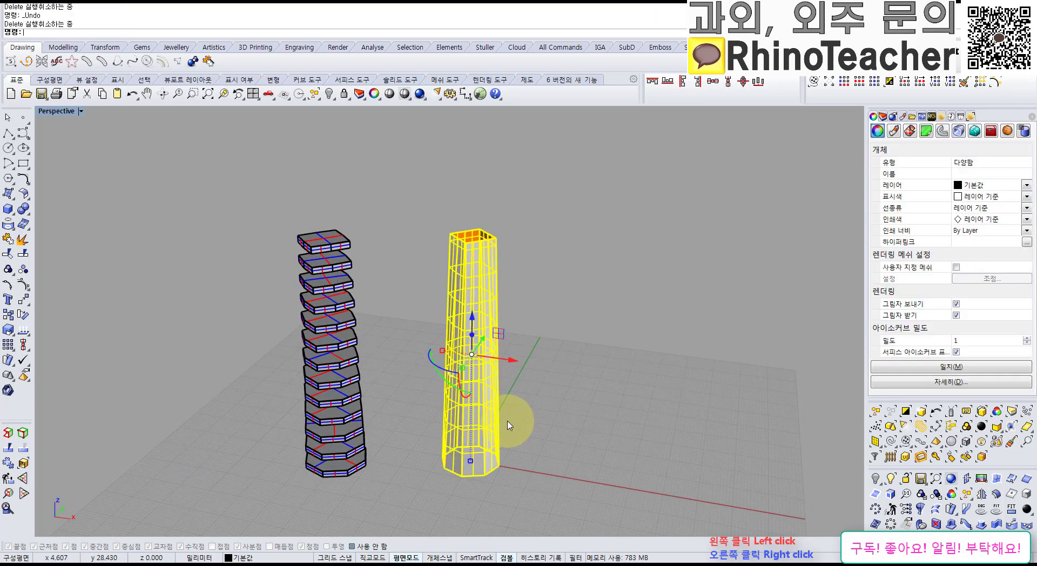
{"action": "key", "text": "ctrl+z"}
{"action": "key", "text": "ctrl+z"}
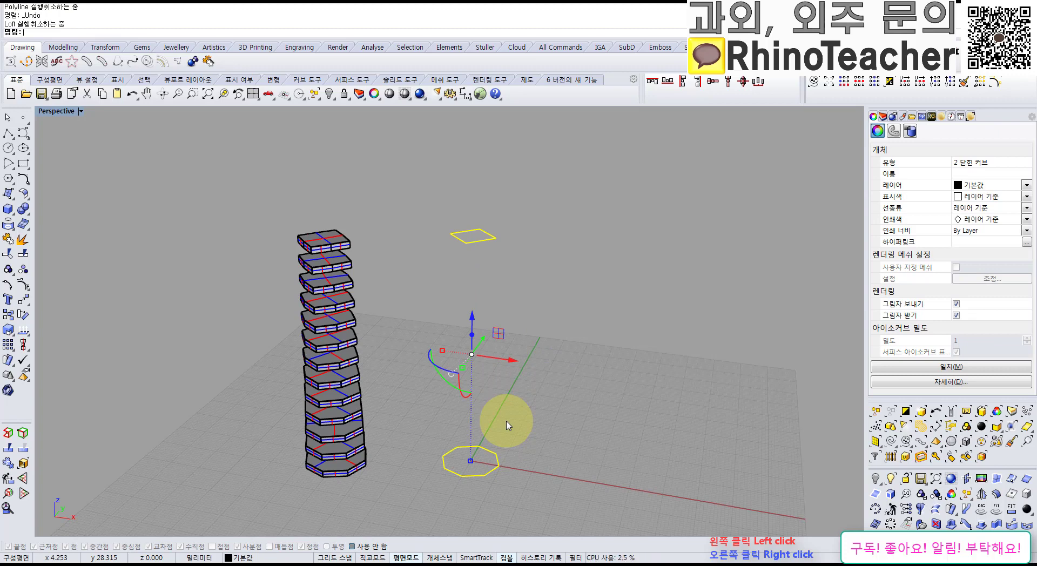
Redo the loft, section curves, planar surfaces and extrusion one operation at a time, up to the finished slabs.
{"action": "key", "text": "ctrl+y"}
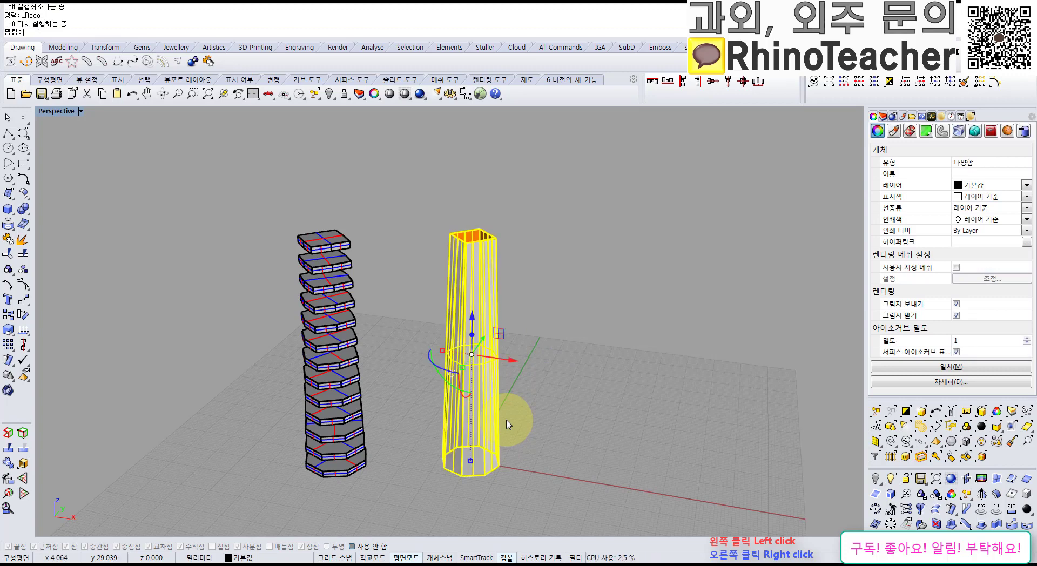
{"action": "key", "text": "ctrl+y"}
{"action": "key", "text": "ctrl+y"}
{"action": "key", "text": "ctrl+y"}
{"action": "key", "text": "ctrl+y"}
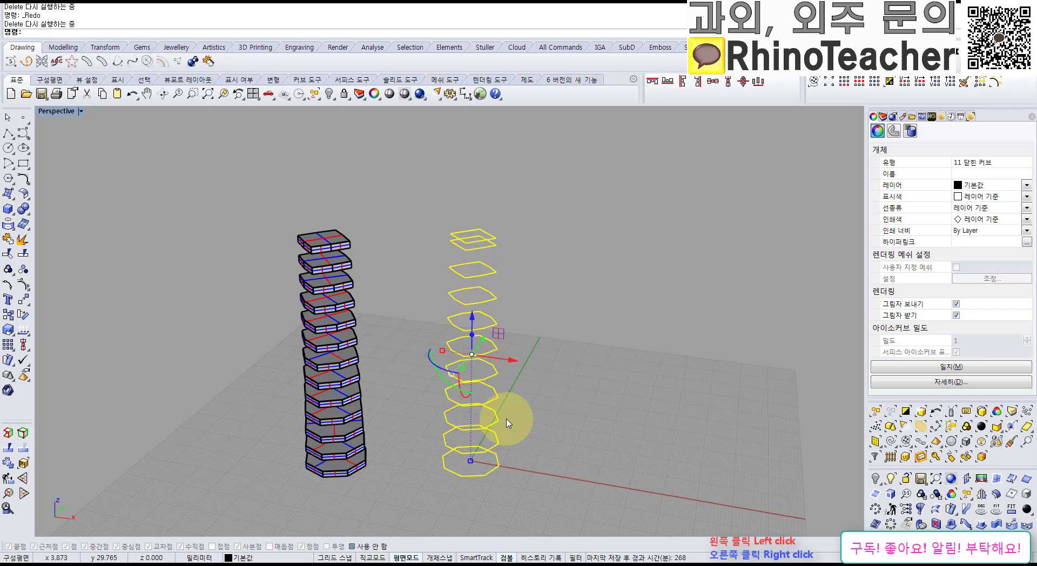
{"action": "key", "text": "ctrl+y"}
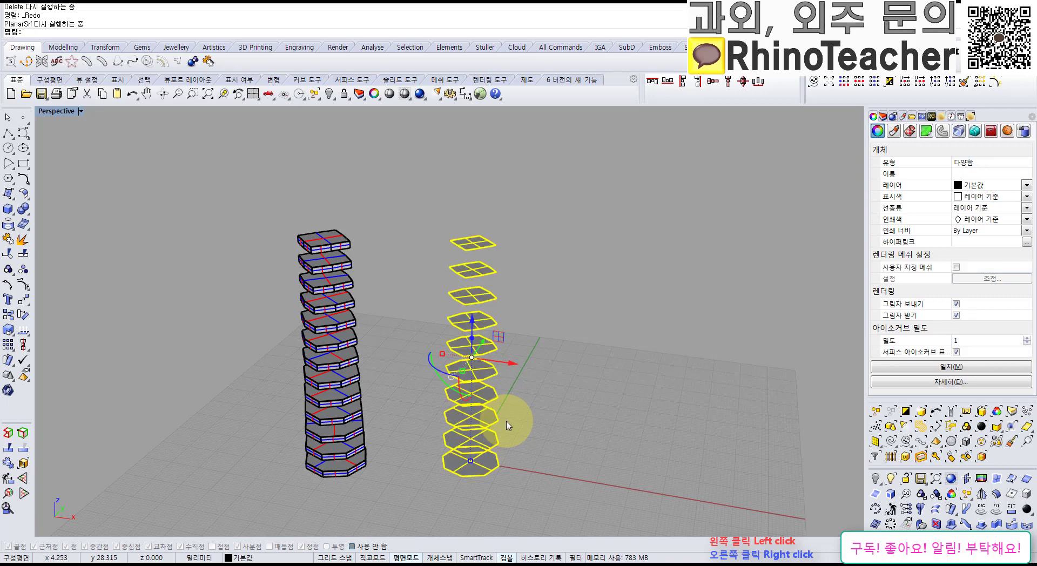
{"action": "key", "text": "ctrl+y"}
{"action": "key", "text": "ctrl+y"}
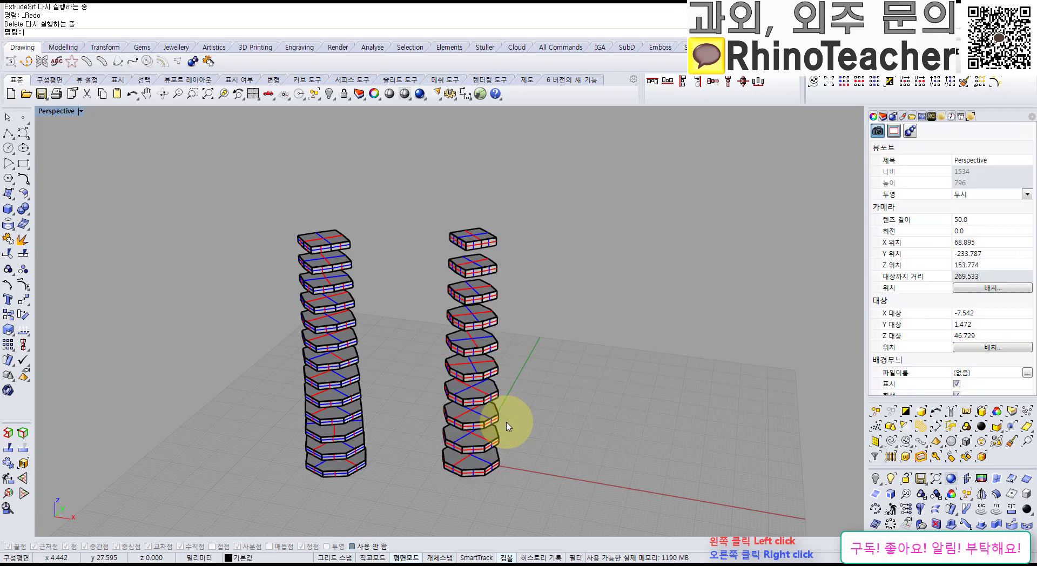
Delete the ten-slab tower built at the origin, keeping the original tower, and open Grasshopper.
{"action": "left_click", "coordinate": [524, 426]}
{"action": "scroll", "coordinate": [529, 425], "scroll_direction": "down", "scroll_amount": 6}
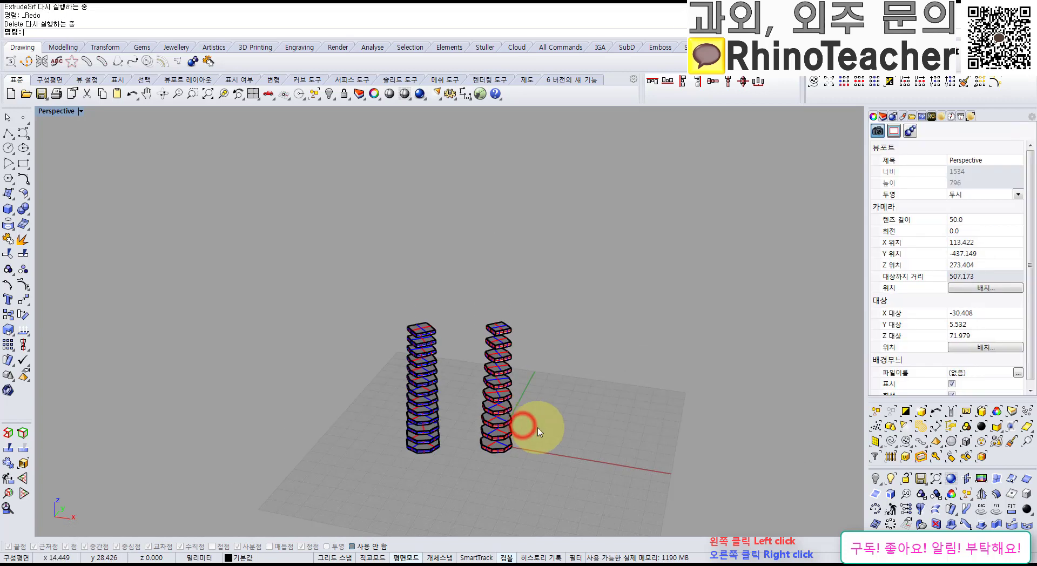
{"action": "right_click_drag", "start_coordinate": [530, 426], "coordinate": [332, 427], "text": "shift"}
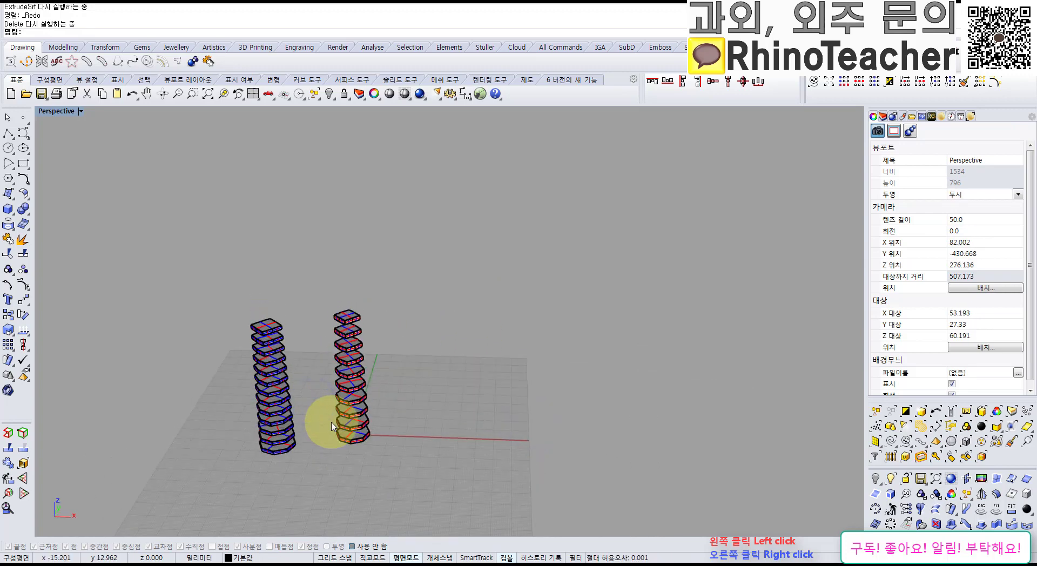
{"action": "mouse_move", "coordinate": [401, 448]}
{"action": "right_mouse_down"}
{"action": "mouse_move", "coordinate": [384, 426]}
{"action": "mouse_move", "coordinate": [390, 447]}
{"action": "right_mouse_up"}
{"action": "left_click_drag", "start_coordinate": [400, 490], "coordinate": [318, 275]}
{"action": "key", "text": "Delete"}
{"action": "left_click", "coordinate": [481, 97]}
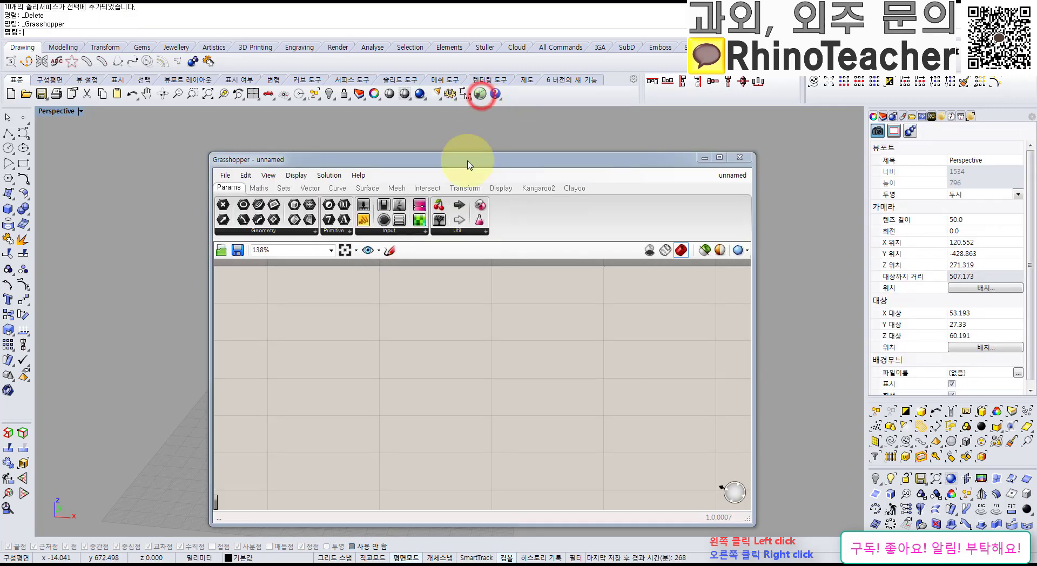
Move the Grasshopper window aside so the slab tower stays visible in the Perspective viewport.
{"action": "left_click_drag", "start_coordinate": [465, 164], "coordinate": [701, 181]}
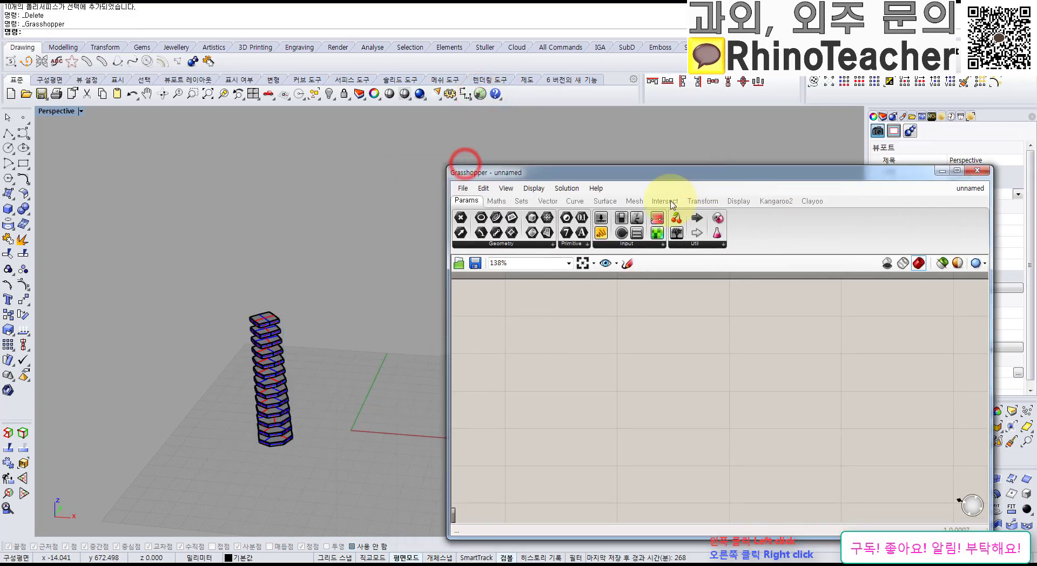
{"action": "left_click", "coordinate": [585, 418]}
{"action": "scroll", "coordinate": [585, 418], "scroll_direction": "down", "scroll_amount": 6}
{"action": "right_click_drag", "start_coordinate": [595, 463], "coordinate": [625, 419]}
{"action": "scroll", "coordinate": [573, 376], "scroll_direction": "up", "scroll_amount": 3}
{"action": "left_click_drag", "start_coordinate": [630, 171], "coordinate": [690, 192]}
{"action": "right_click_drag", "start_coordinate": [404, 425], "coordinate": [362, 387], "text": "shift"}
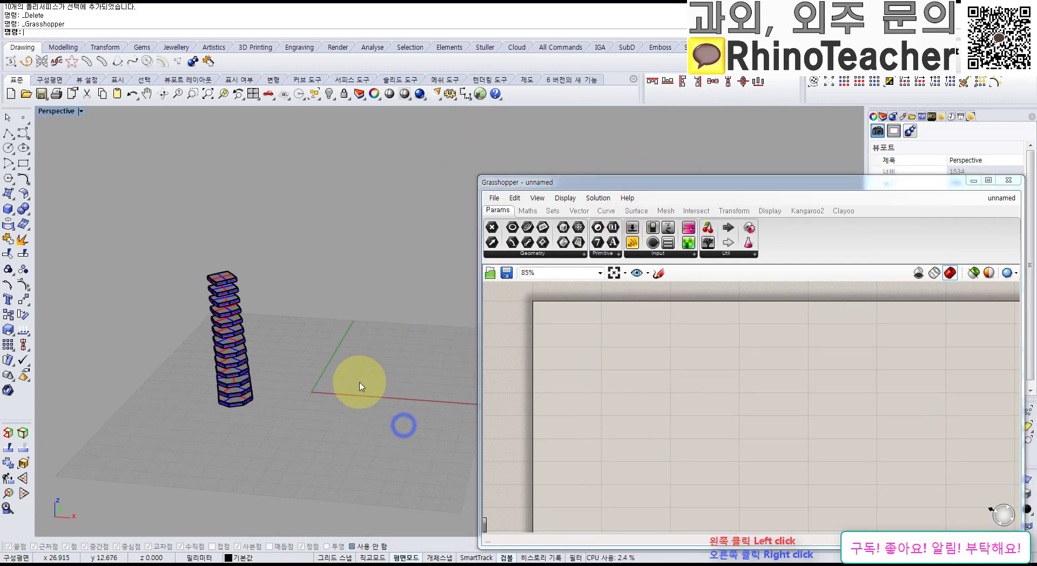
{"action": "scroll", "coordinate": [297, 396], "scroll_direction": "up", "scroll_amount": 9}
{"action": "scroll", "coordinate": [351, 399], "scroll_direction": "down", "scroll_amount": 5}
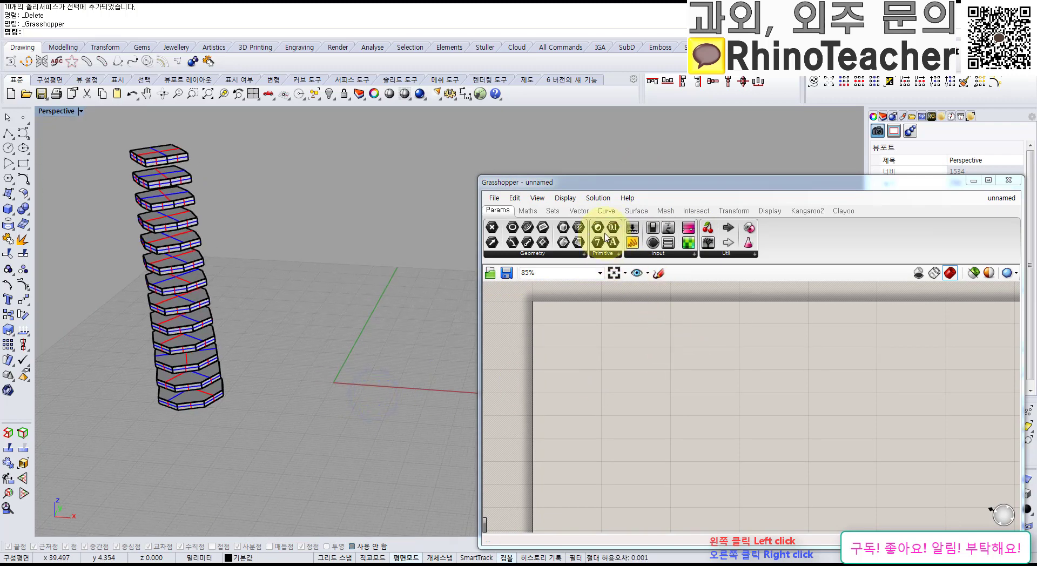
Add a Polygon component to the empty canvas, leaving free space before it for its inputs.
{"action": "left_click", "coordinate": [605, 212]}
{"action": "left_click", "coordinate": [655, 252]}
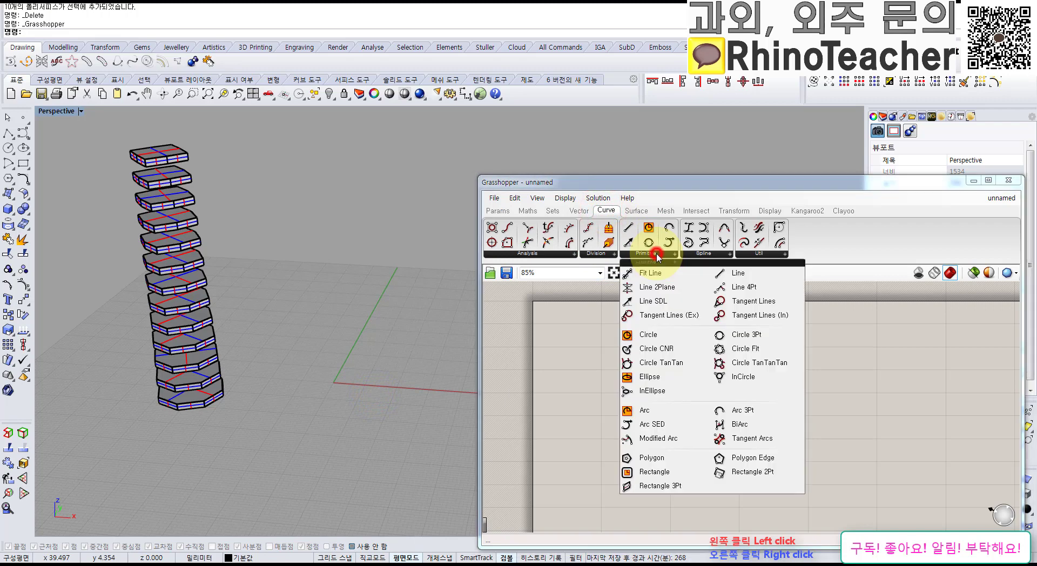
{"action": "left_click", "coordinate": [669, 455]}
{"action": "left_click", "coordinate": [722, 410]}
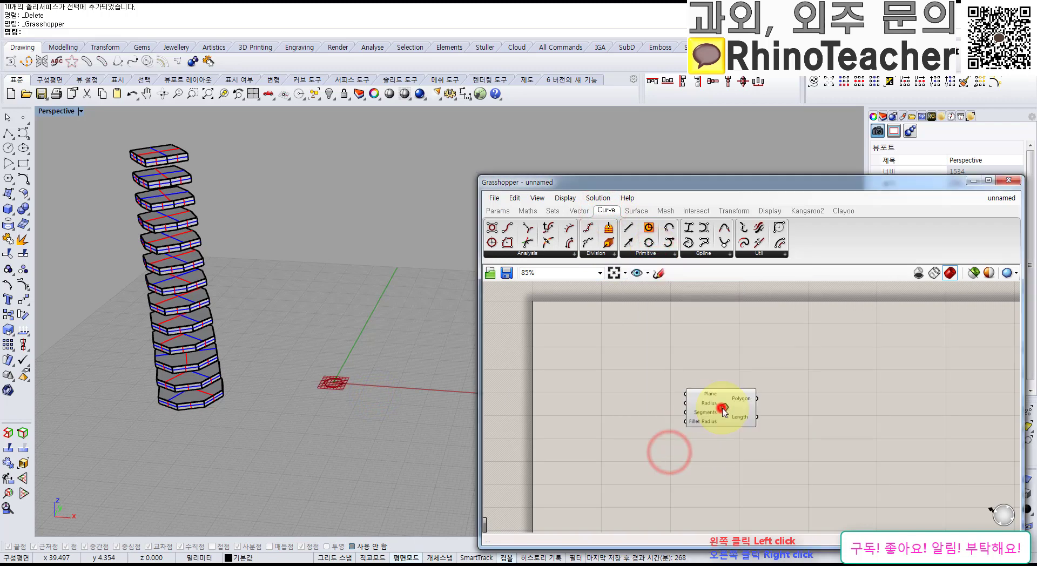
{"action": "scroll", "coordinate": [338, 400], "scroll_direction": "up", "scroll_amount": 5}
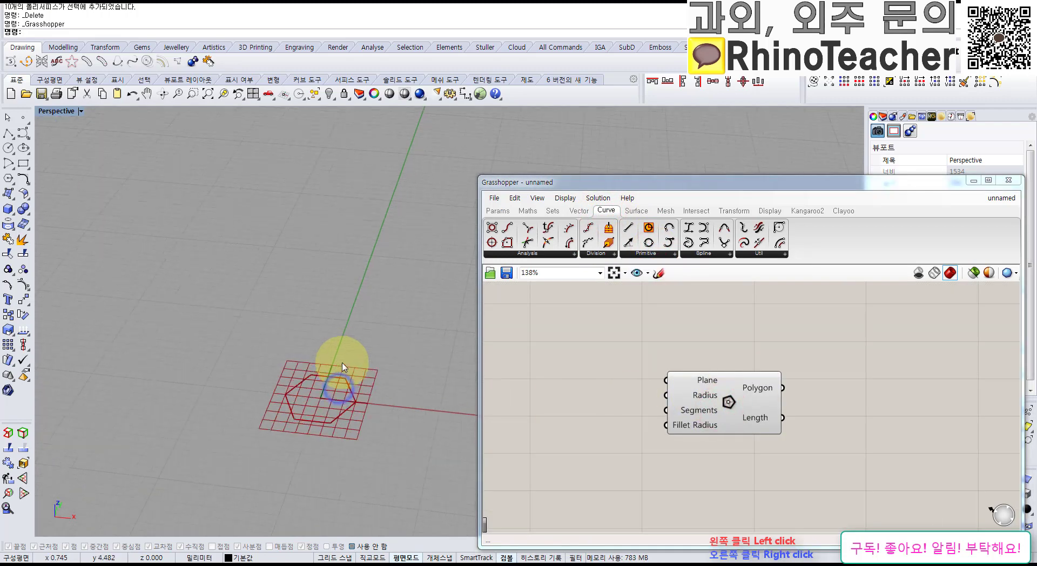
{"action": "scroll", "coordinate": [719, 413], "scroll_direction": "up", "scroll_amount": 3}
{"action": "left_click_drag", "start_coordinate": [744, 400], "coordinate": [785, 418]}
{"action": "left_click", "coordinate": [581, 352]}
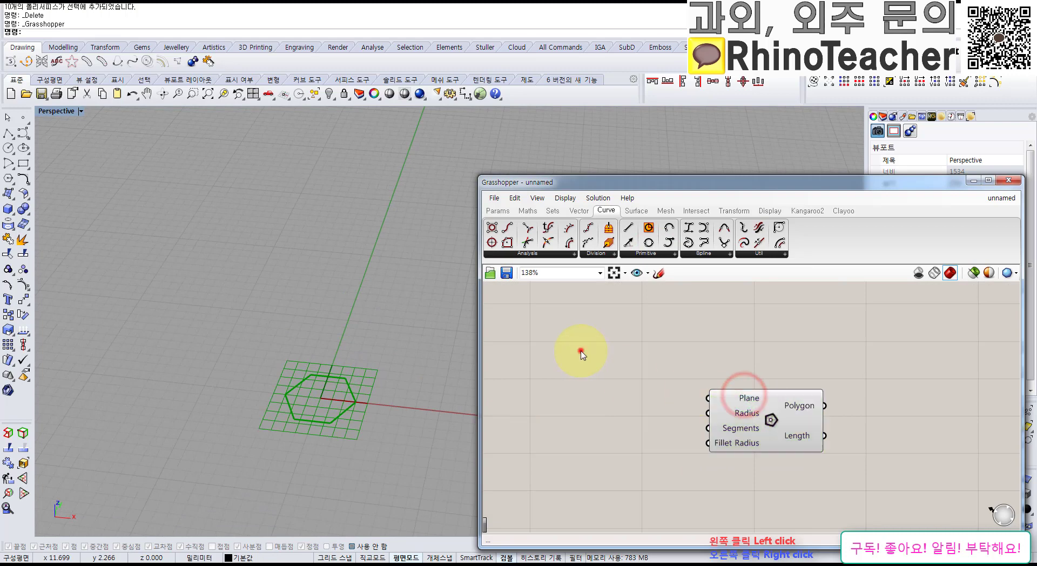
Add a Construct Point component ahead of the Polygon component on the canvas.
{"action": "left_click", "coordinate": [574, 211]}
{"action": "left_click", "coordinate": [633, 227]}
{"action": "left_click", "coordinate": [613, 382]}
{"action": "right_click_drag", "start_coordinate": [623, 383], "coordinate": [754, 393]}
Create three number sliders with value 0 and connect them to the point's X, Y and Z coordinate inputs.
{"action": "double_click", "coordinate": [626, 404]}
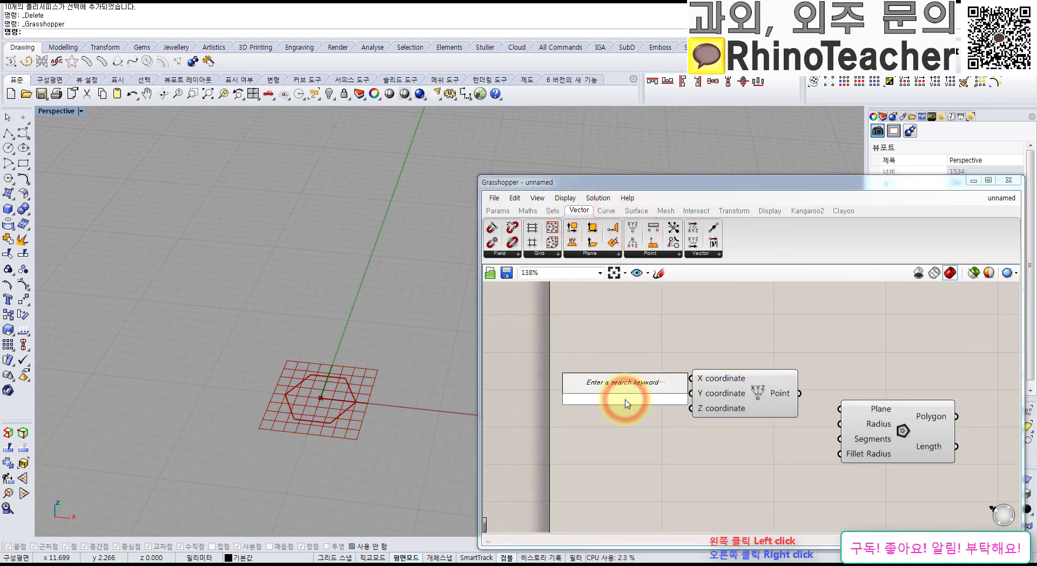
{"action": "type", "text": "0"}
{"action": "left_click", "coordinate": [645, 403]}
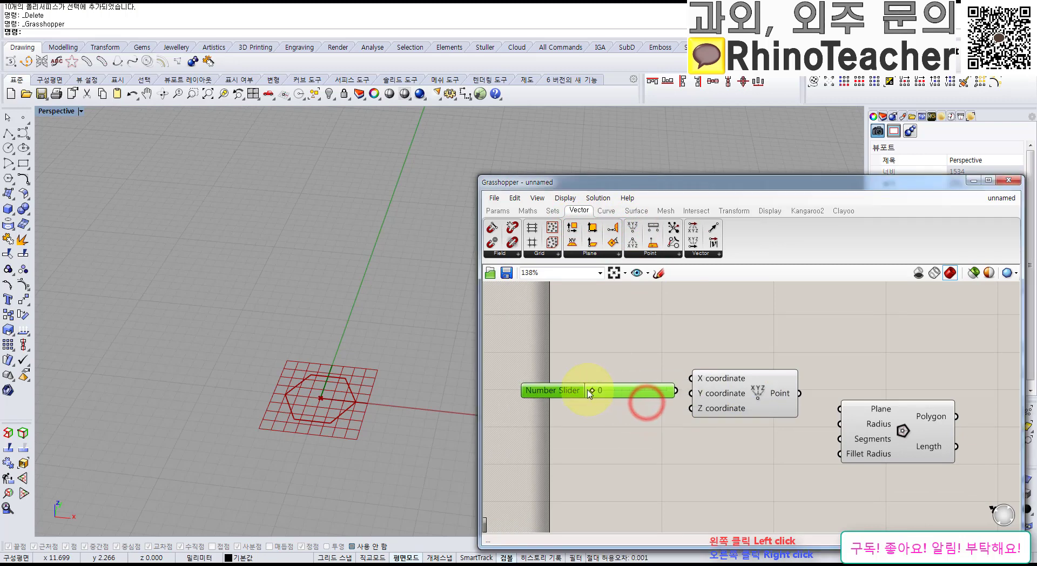
{"action": "left_click_drag", "start_coordinate": [615, 395], "coordinate": [594, 400]}
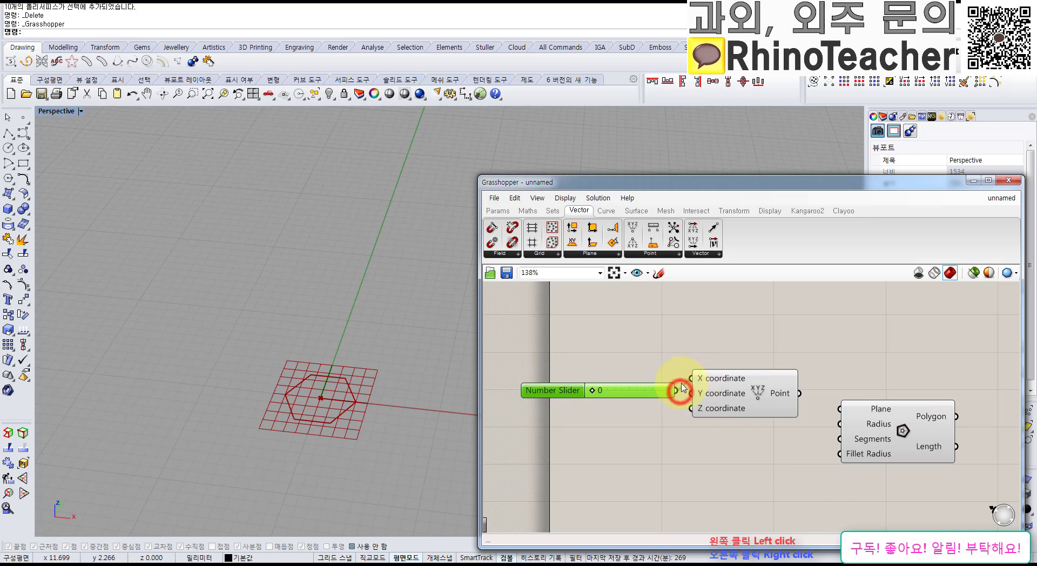
{"action": "left_click_drag", "start_coordinate": [678, 390], "coordinate": [630, 399]}
{"action": "left_click", "coordinate": [612, 384]}
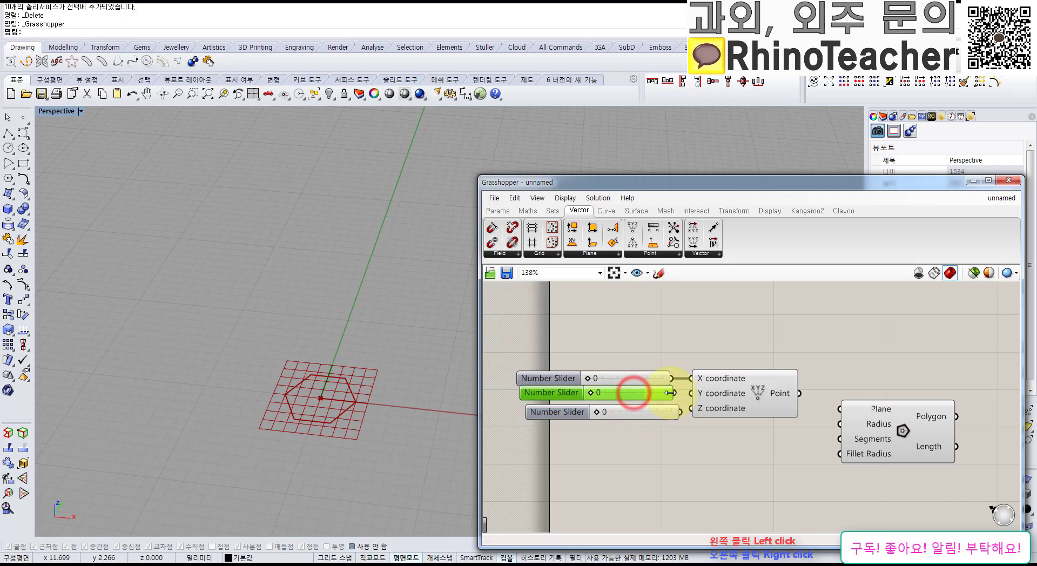
{"action": "left_click_drag", "start_coordinate": [690, 414], "coordinate": [691, 411]}
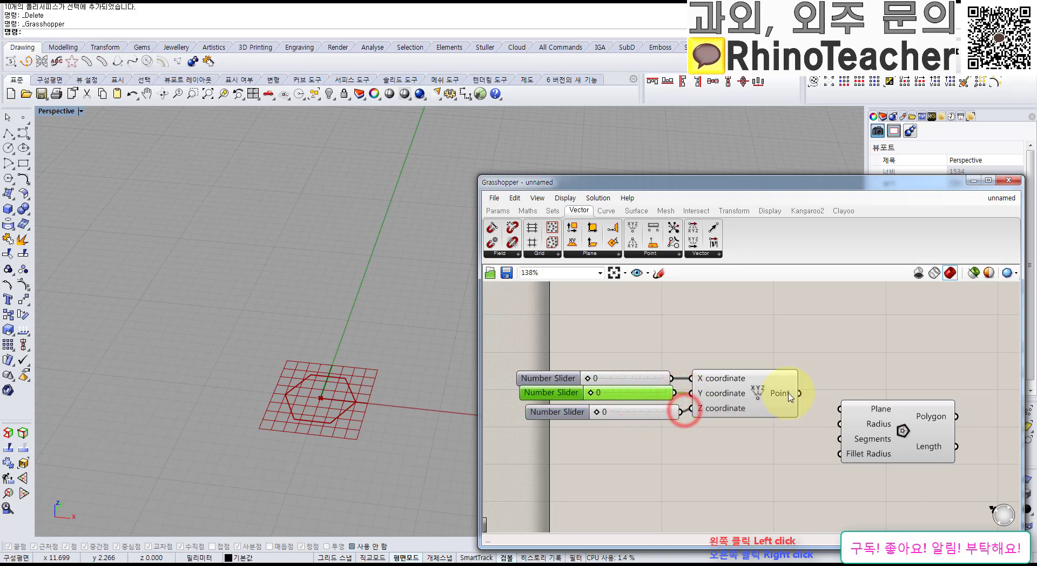
Connect the Construct Point output to the Polygon's Plane input and reposition the Polygon component.
{"action": "left_click_drag", "start_coordinate": [836, 413], "coordinate": [837, 413]}
{"action": "right_click_drag", "start_coordinate": [864, 435], "coordinate": [823, 404]}
{"action": "mouse_move", "coordinate": [863, 401]}
{"action": "left_mouse_down"}
{"action": "mouse_move", "coordinate": [874, 380]}
{"action": "mouse_move", "coordinate": [879, 410]}
{"action": "left_mouse_up"}
Create a number slider with value 10 and connect it to the Polygon's Radius input.
{"action": "left_click", "coordinate": [718, 427]}
{"action": "double_click", "coordinate": [718, 425]}
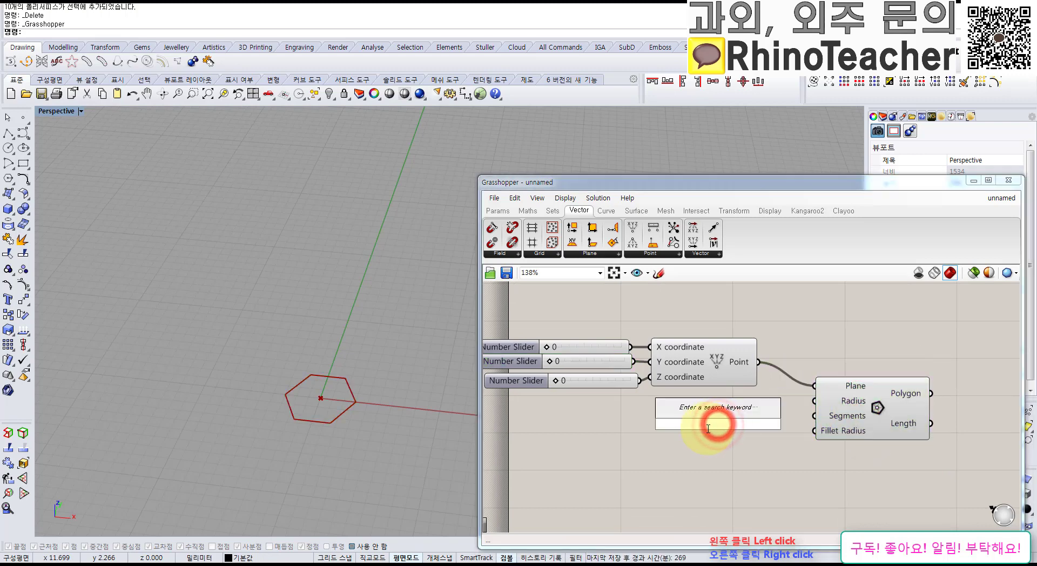
{"action": "type", "text": "10"}
{"action": "key", "text": "Return"}
{"action": "left_click_drag", "start_coordinate": [753, 426], "coordinate": [813, 400]}
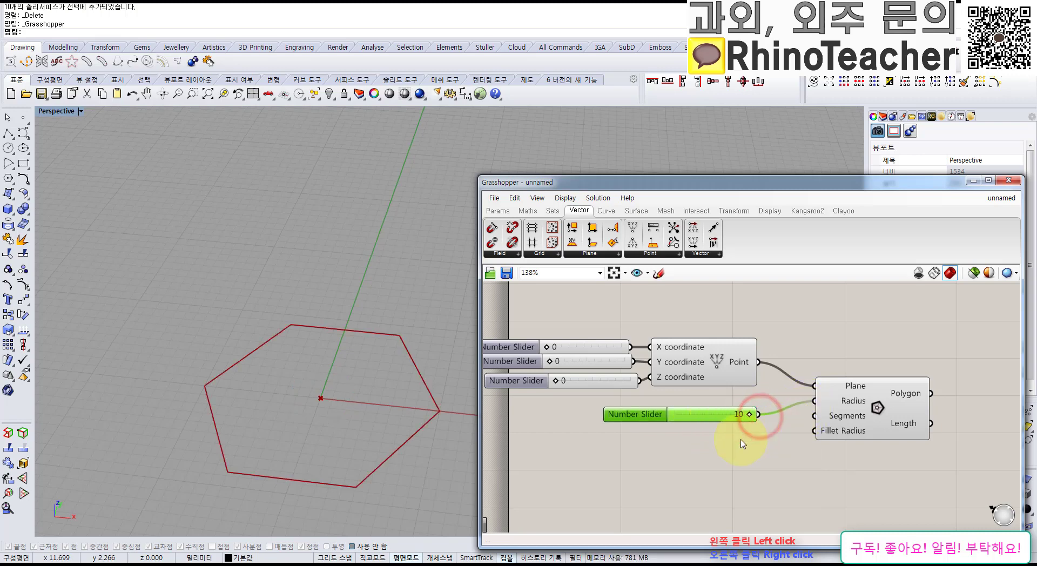
{"action": "left_click_drag", "start_coordinate": [729, 422], "coordinate": [723, 414]}
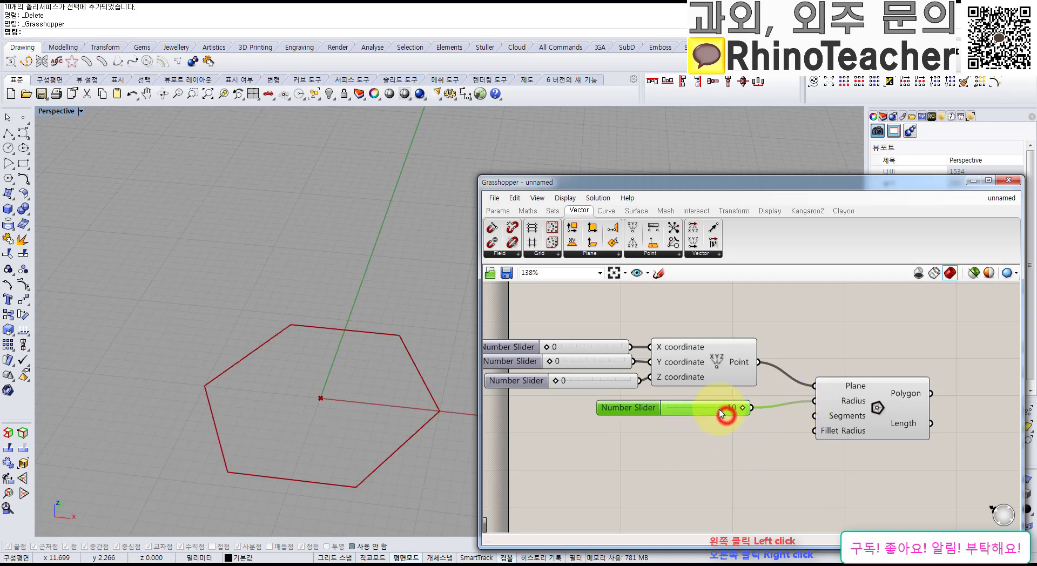
Create a number slider with value 100 and connect it to the Polygon's Segments input.
{"action": "double_click", "coordinate": [722, 451]}
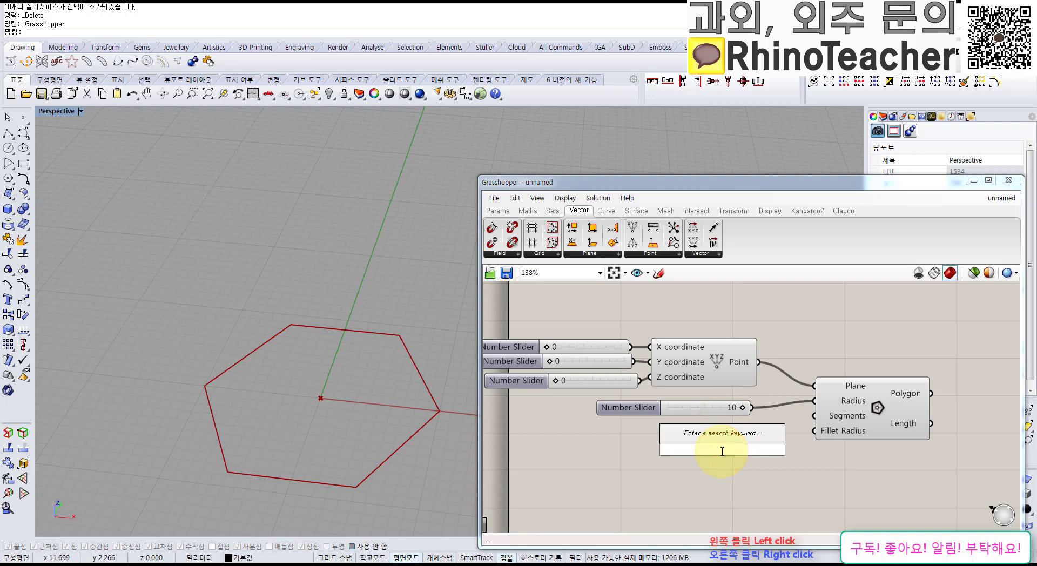
{"action": "type", "text": "100"}
{"action": "key", "text": "Return"}
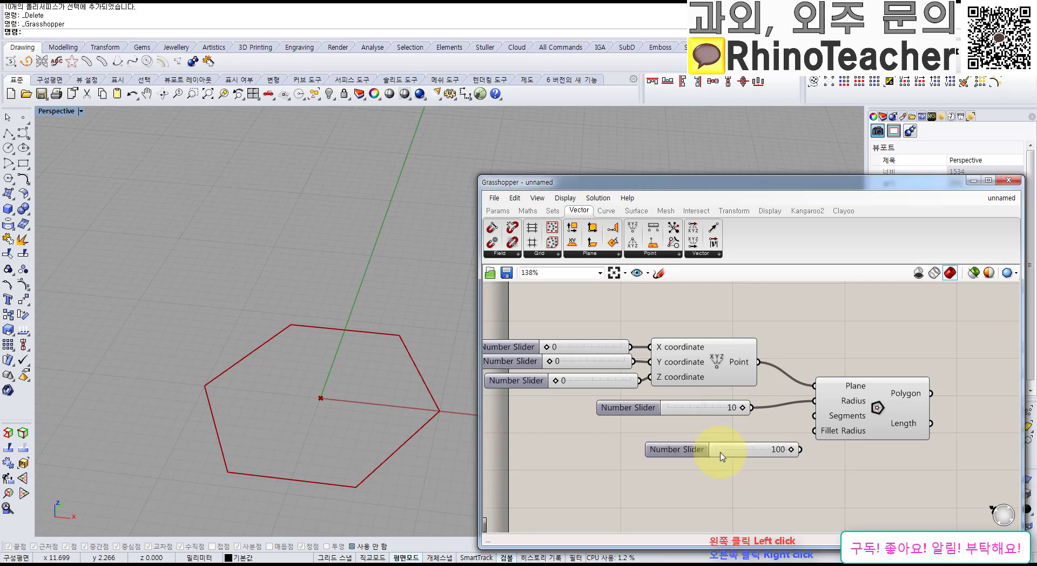
{"action": "left_click_drag", "start_coordinate": [764, 451], "coordinate": [755, 432]}
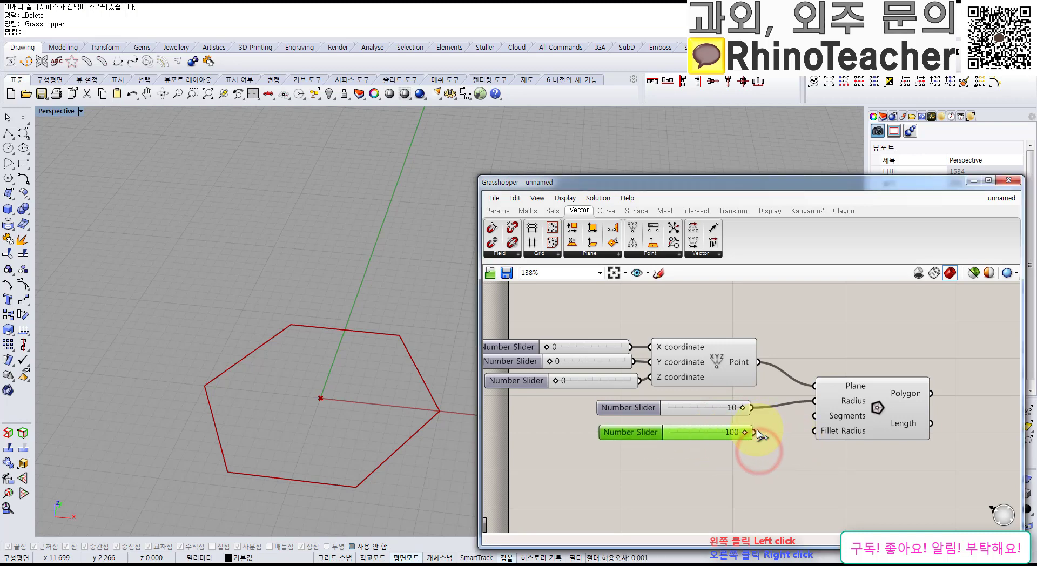
{"action": "left_click_drag", "start_coordinate": [813, 416], "coordinate": [814, 416]}
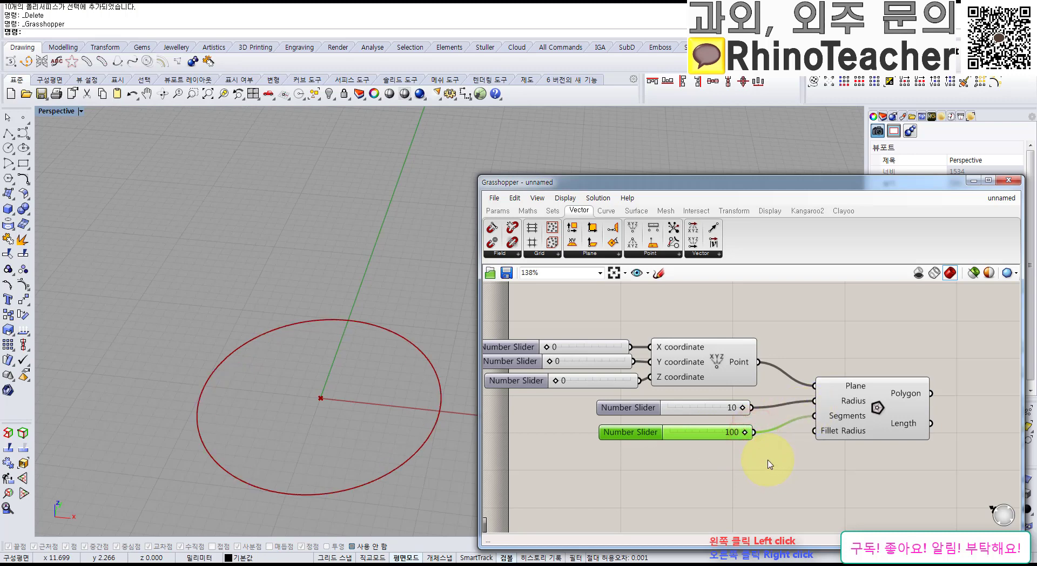
Lower the Segments slider from its maximum to 5, and delete that slider.
{"action": "right_click_drag", "start_coordinate": [426, 460], "coordinate": [419, 438]}
{"action": "scroll", "coordinate": [419, 440], "scroll_direction": "up", "scroll_amount": 8}
{"action": "scroll", "coordinate": [415, 442], "scroll_direction": "down", "scroll_amount": 7}
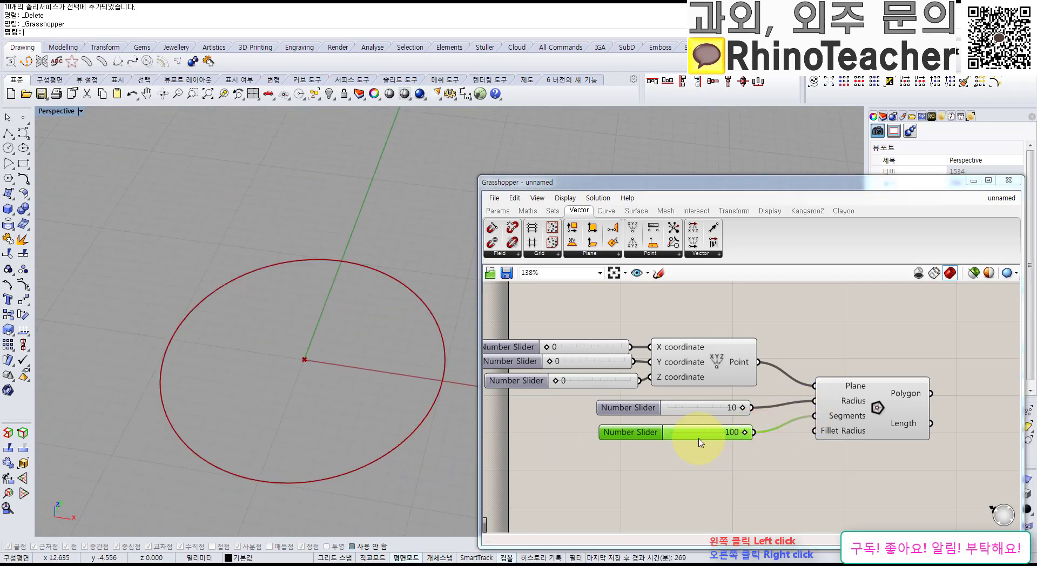
{"action": "left_click_drag", "start_coordinate": [747, 434], "coordinate": [675, 439]}
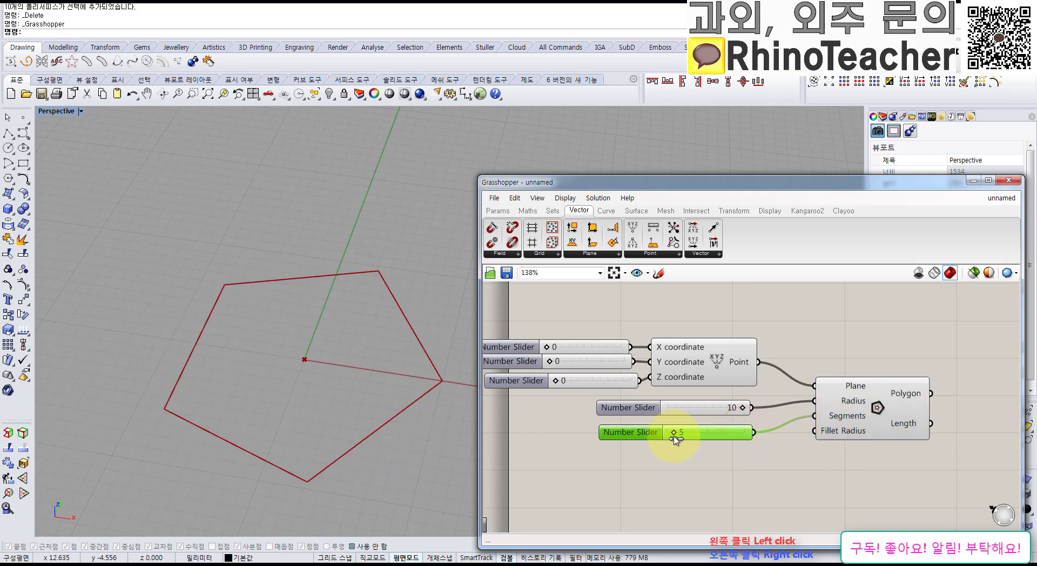
{"action": "key", "text": "Delete"}
Create a number slider with value 10 and connect it to the Polygon's Segments input.
{"action": "double_click", "coordinate": [733, 441]}
{"action": "type", "text": "10"}
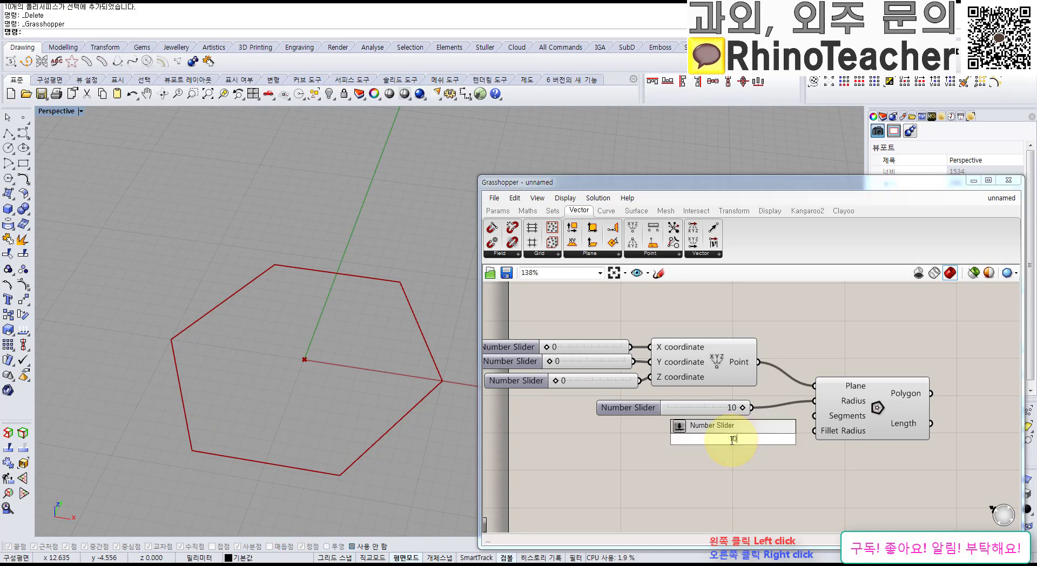
{"action": "key", "text": "Return"}
{"action": "left_click_drag", "start_coordinate": [739, 444], "coordinate": [690, 434]}
{"action": "left_click_drag", "start_coordinate": [763, 428], "coordinate": [852, 447]}
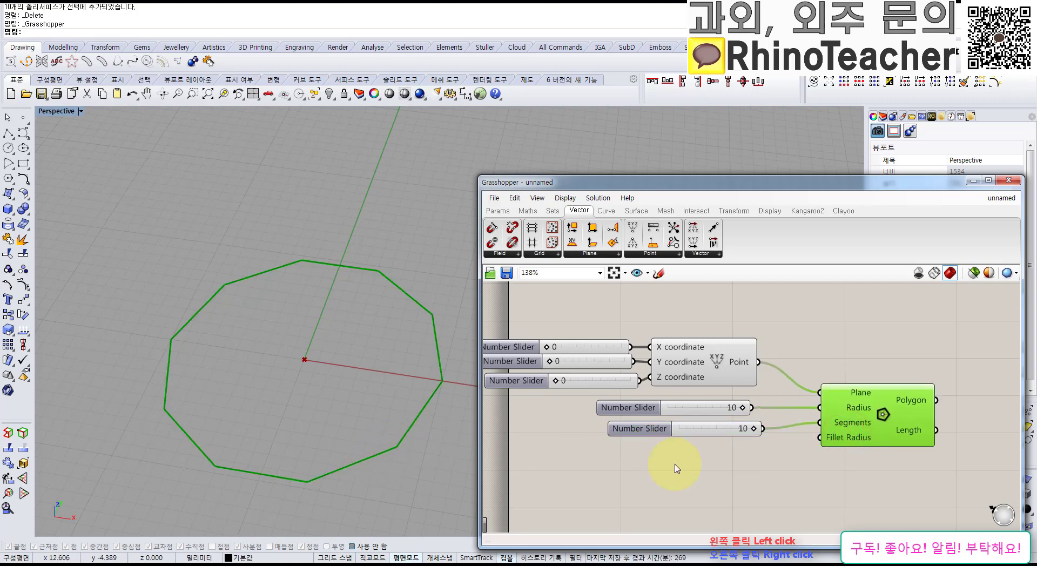
Create a number slider with value 5 and connect it to the Polygon's Fillet Radius input.
{"action": "double_click", "coordinate": [685, 440]}
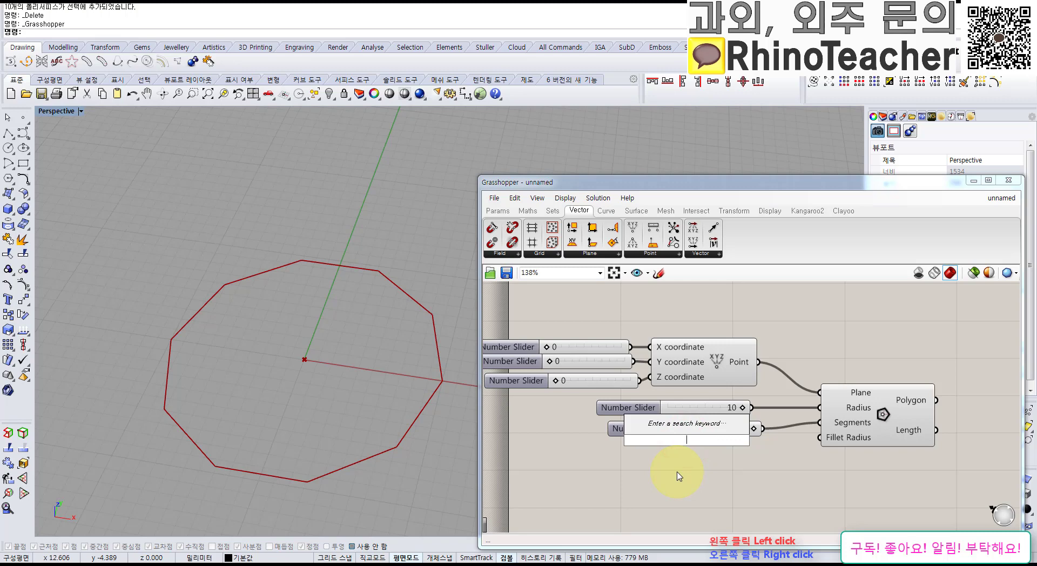
{"action": "type", "text": "5"}
{"action": "key", "text": "Return"}
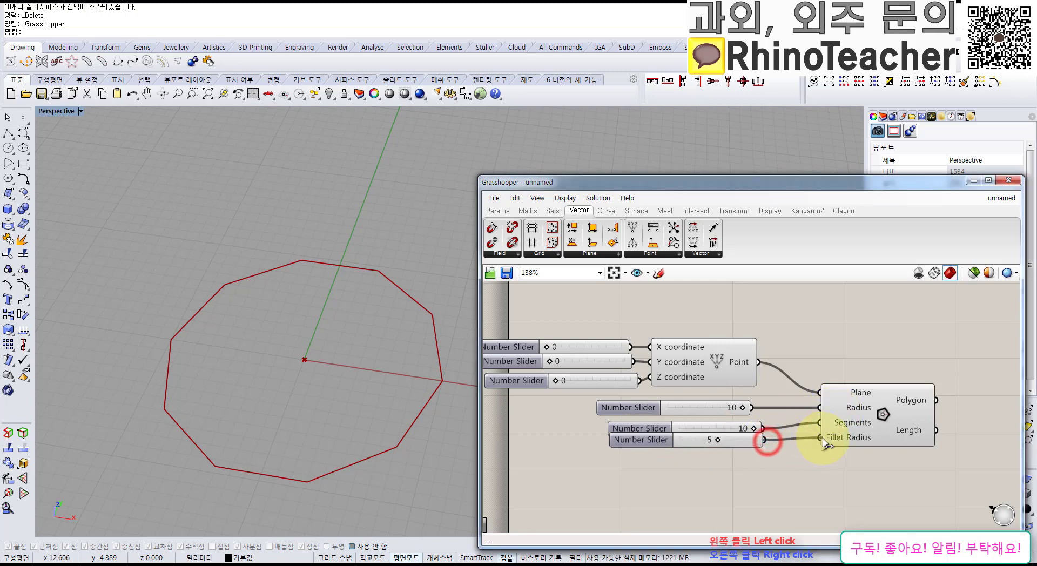
{"action": "left_click_drag", "start_coordinate": [824, 442], "coordinate": [820, 438]}
Lower the Fillet Radius slider to 0 and delete it from the canvas.
{"action": "left_click_drag", "start_coordinate": [721, 441], "coordinate": [669, 458]}
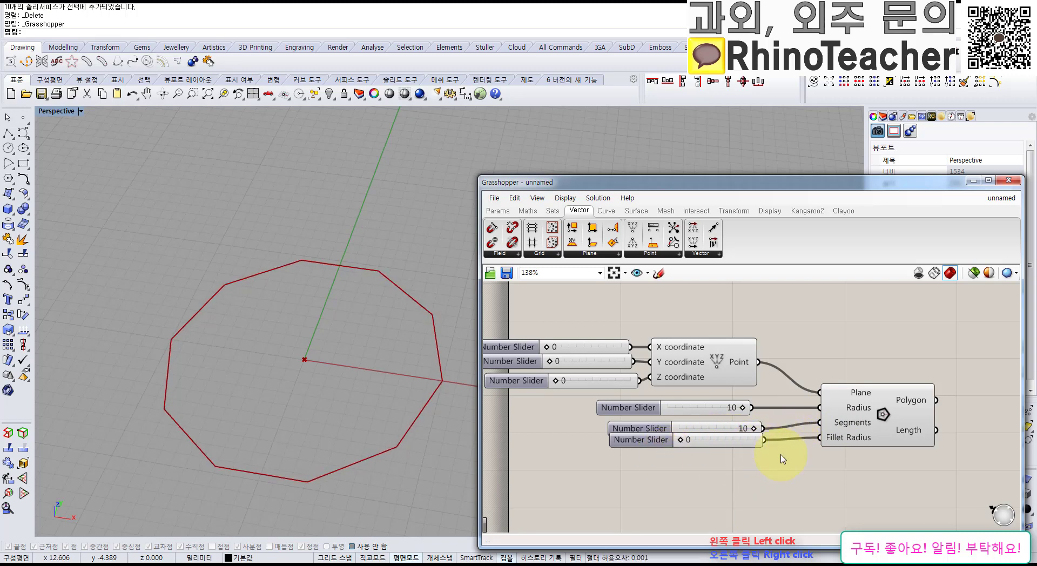
{"action": "left_click_drag", "start_coordinate": [733, 444], "coordinate": [735, 474]}
{"action": "key", "text": "Delete"}
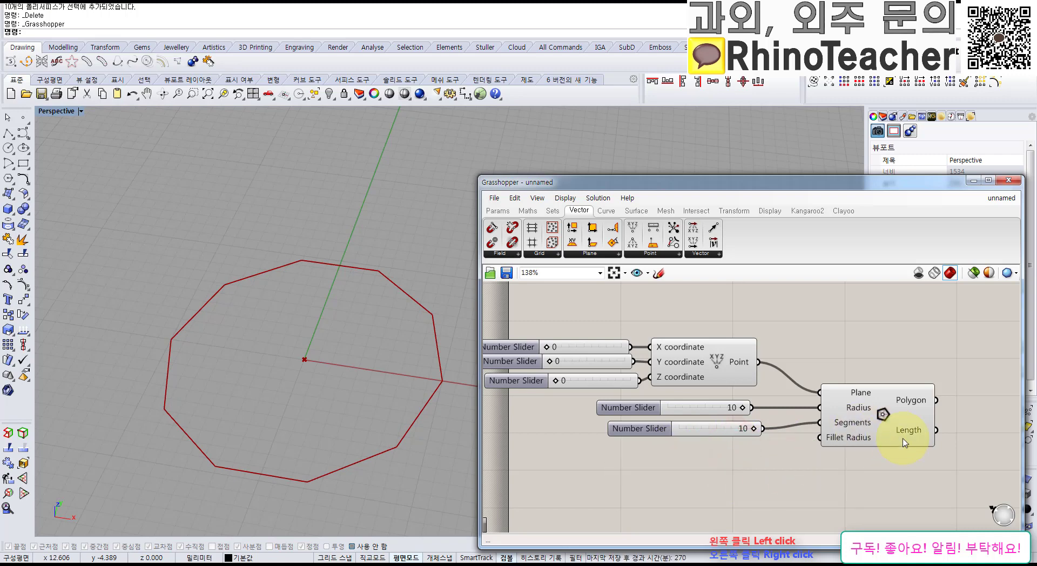
Align the Polygon component with the Construct Point component and set the Radius slider to 8.
{"action": "left_click_drag", "start_coordinate": [875, 425], "coordinate": [866, 400]}
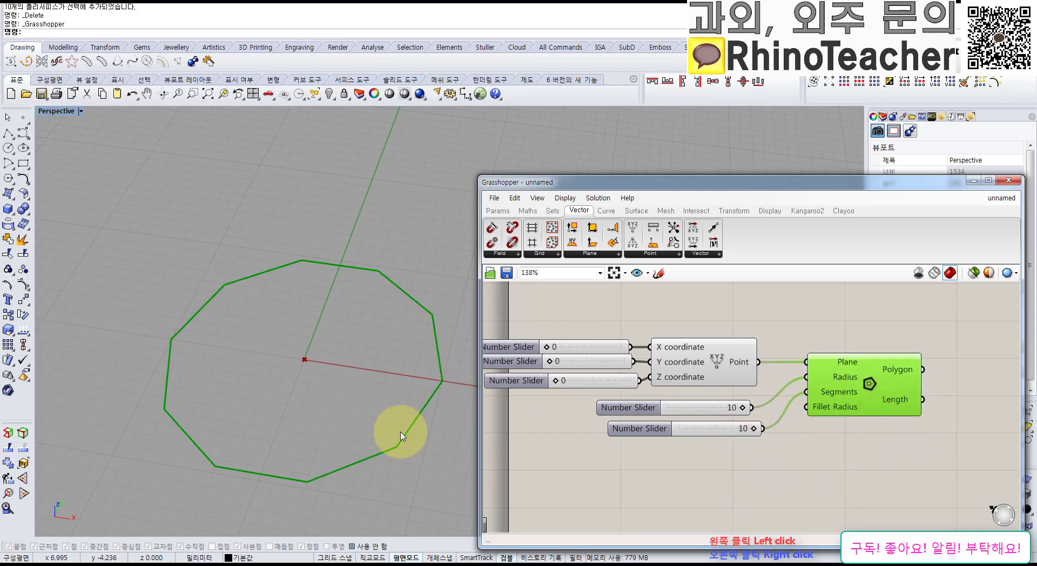
{"action": "right_click_drag", "start_coordinate": [400, 424], "coordinate": [344, 415]}
{"action": "scroll", "coordinate": [344, 415], "scroll_direction": "down", "scroll_amount": 5}
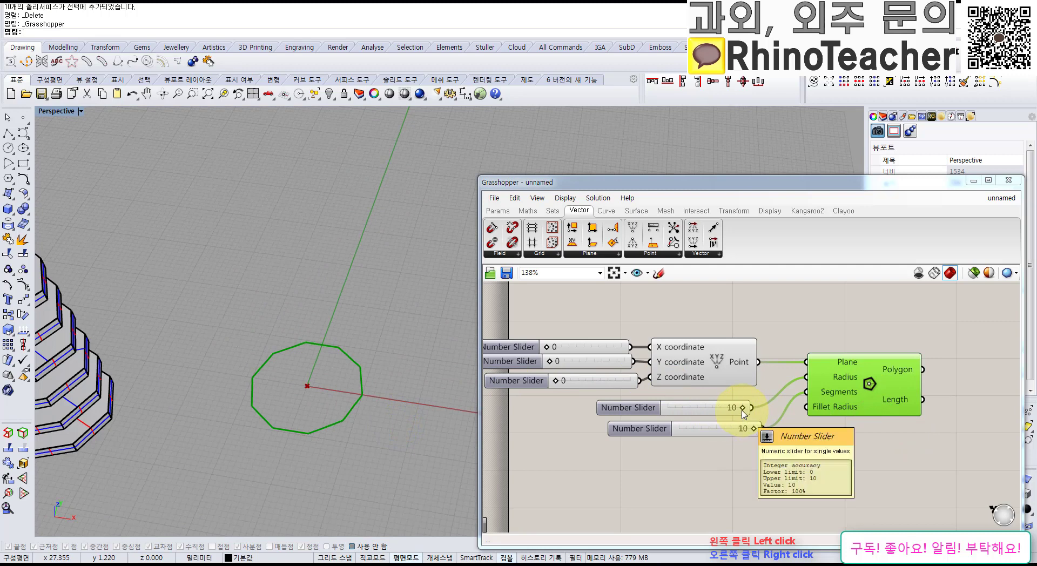
{"action": "left_click_drag", "start_coordinate": [742, 409], "coordinate": [726, 409]}
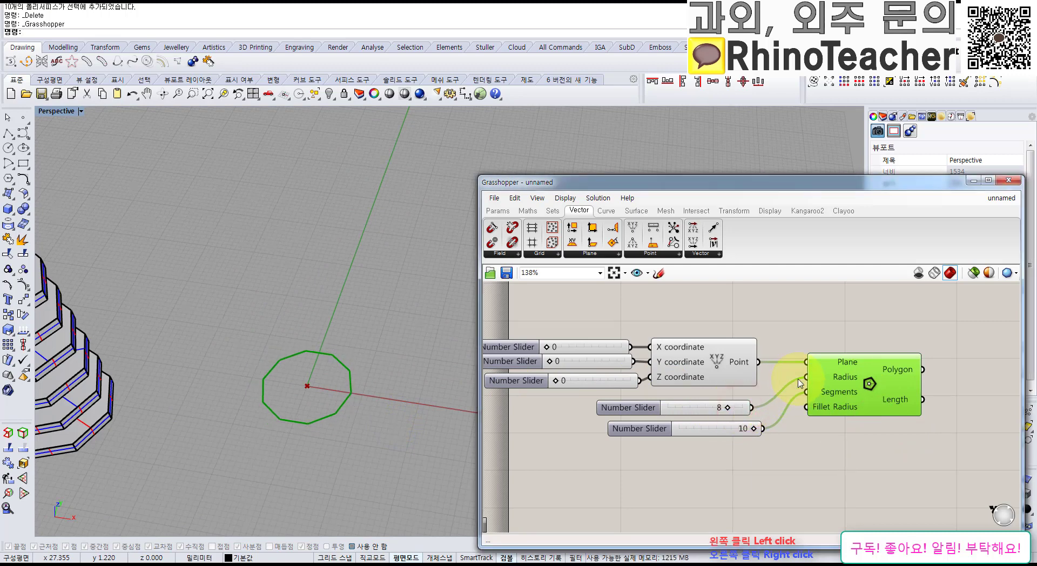
{"action": "left_click", "coordinate": [800, 319]}
{"action": "double_click", "coordinate": [709, 408]}
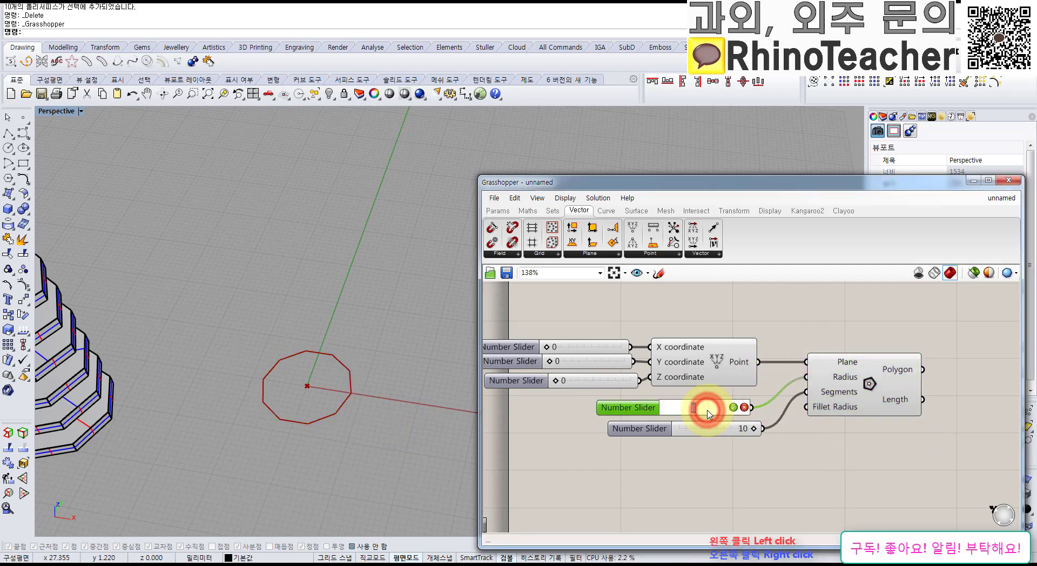
{"action": "double_click", "coordinate": [628, 408]}
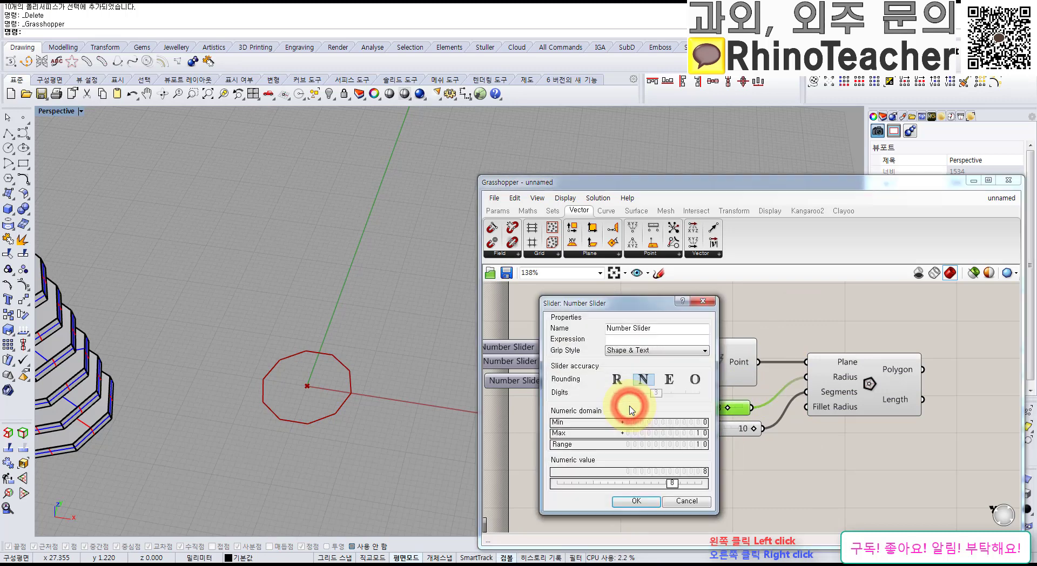
{"action": "left_click", "coordinate": [691, 500]}
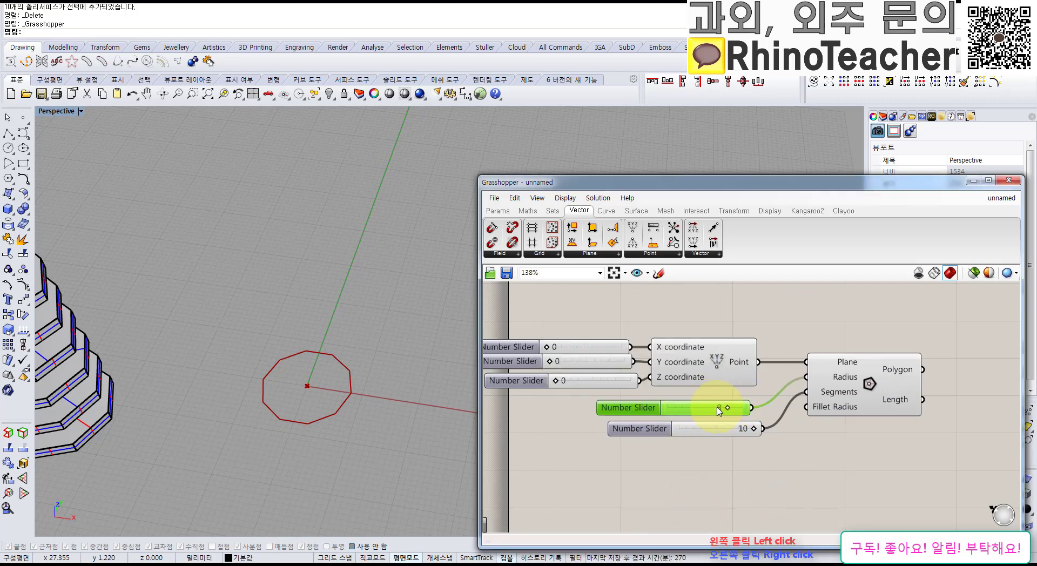
Try floating-point rounding on the Polygon's Radius slider and return it to integer rounding.
{"action": "double_click", "coordinate": [630, 411]}
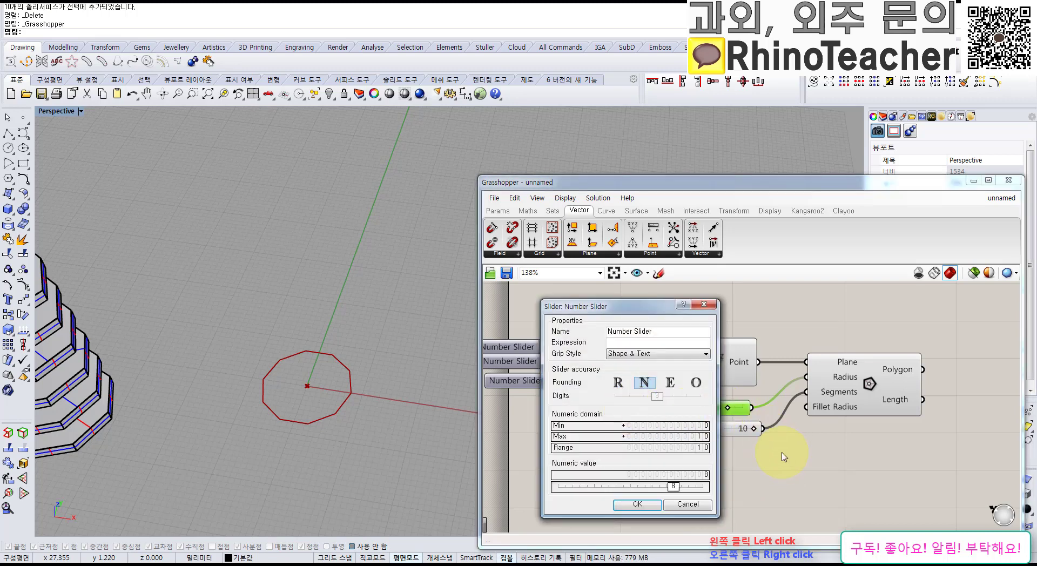
{"action": "left_click", "coordinate": [616, 383]}
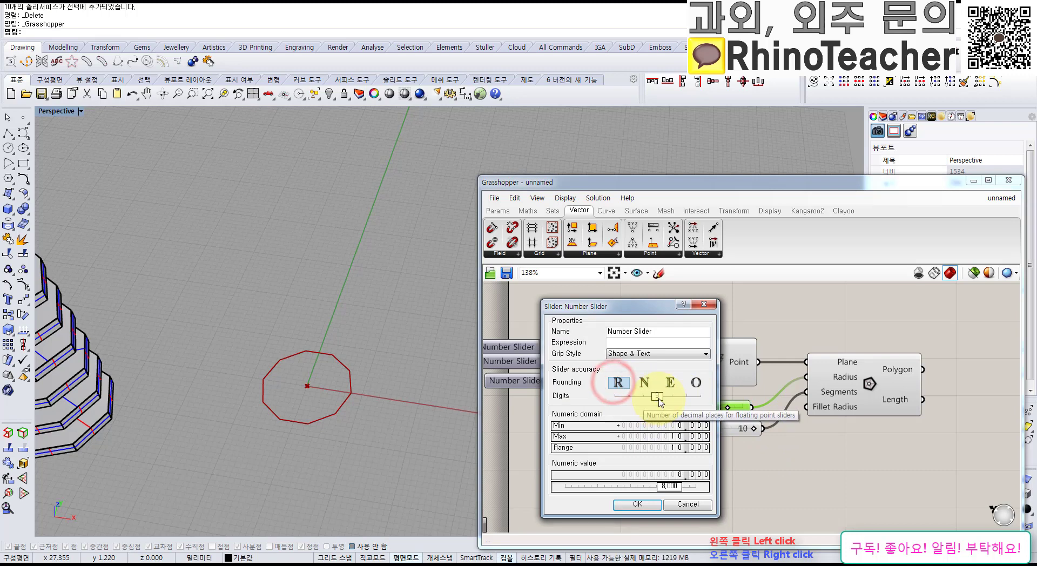
{"action": "left_click", "coordinate": [638, 504]}
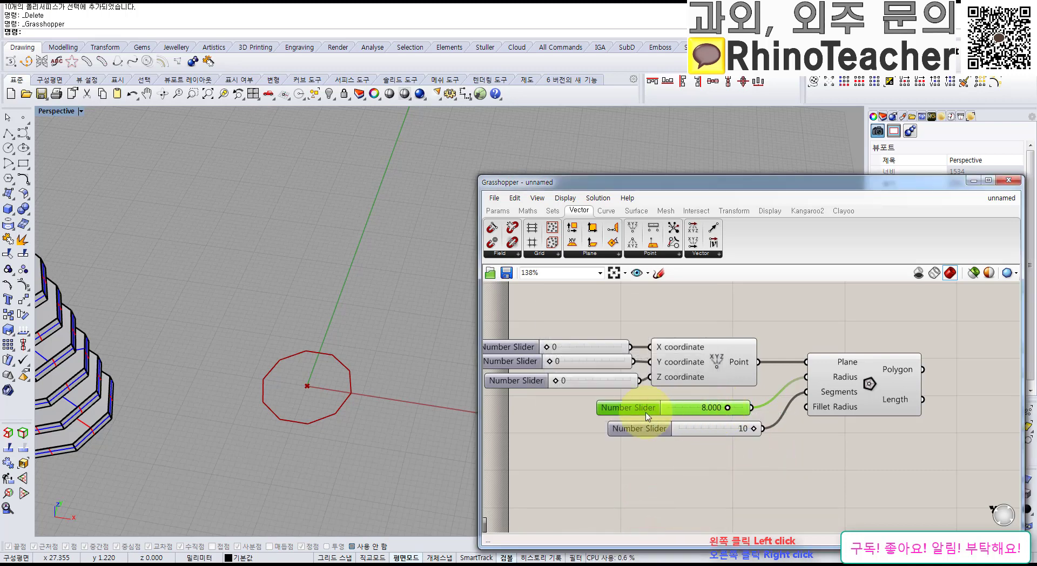
{"action": "double_click", "coordinate": [630, 414]}
{"action": "left_click_drag", "start_coordinate": [655, 398], "coordinate": [633, 401]}
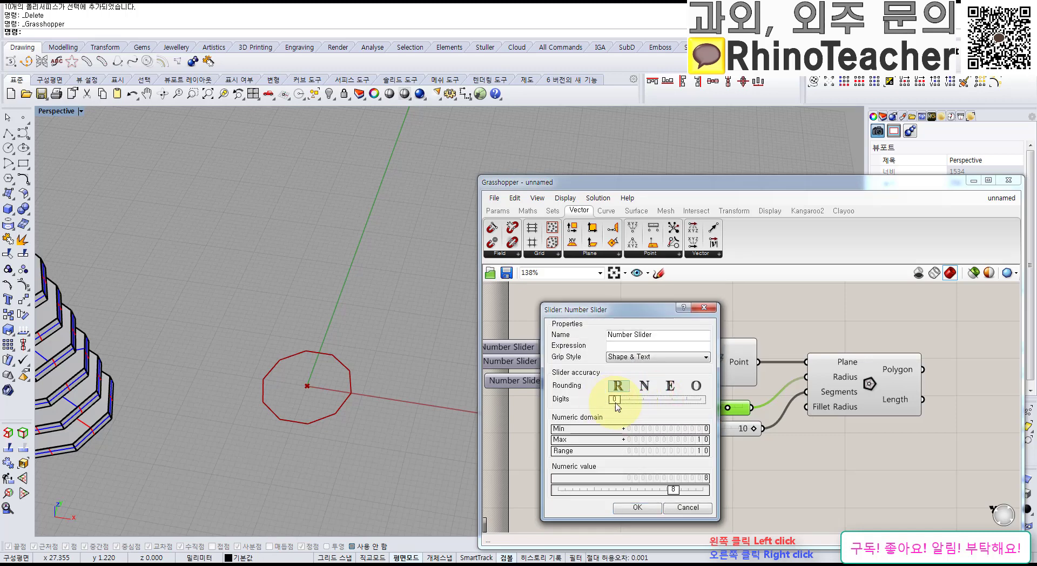
{"action": "left_click", "coordinate": [644, 385]}
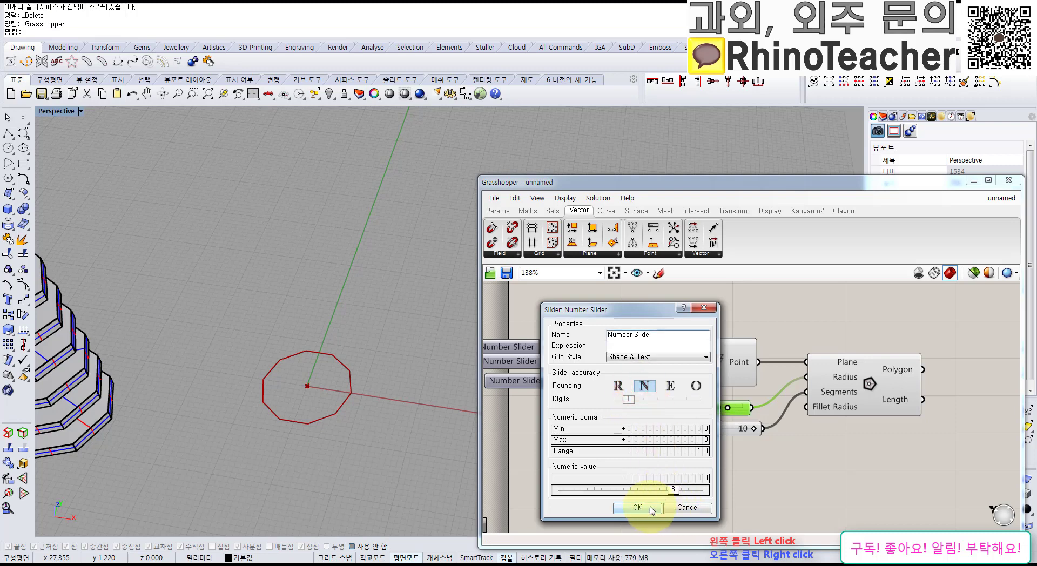
{"action": "left_click", "coordinate": [651, 508]}
{"action": "left_click", "coordinate": [768, 483]}
Set the Polygon's Radius slider to 10 and its Segments slider to 8.
{"action": "right_click_drag", "start_coordinate": [752, 436], "coordinate": [707, 425]}
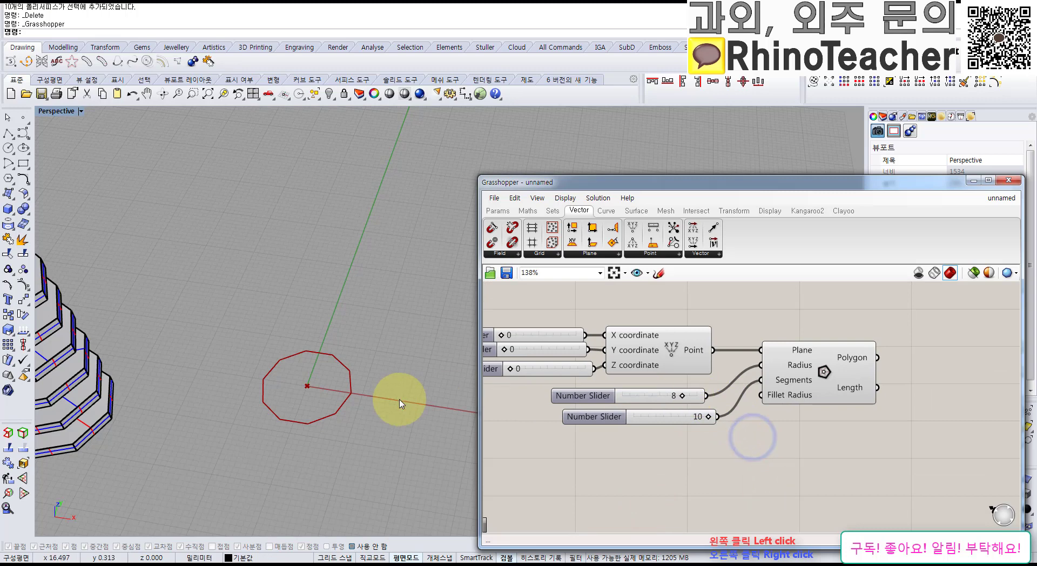
{"action": "right_click_drag", "start_coordinate": [391, 374], "coordinate": [391, 371]}
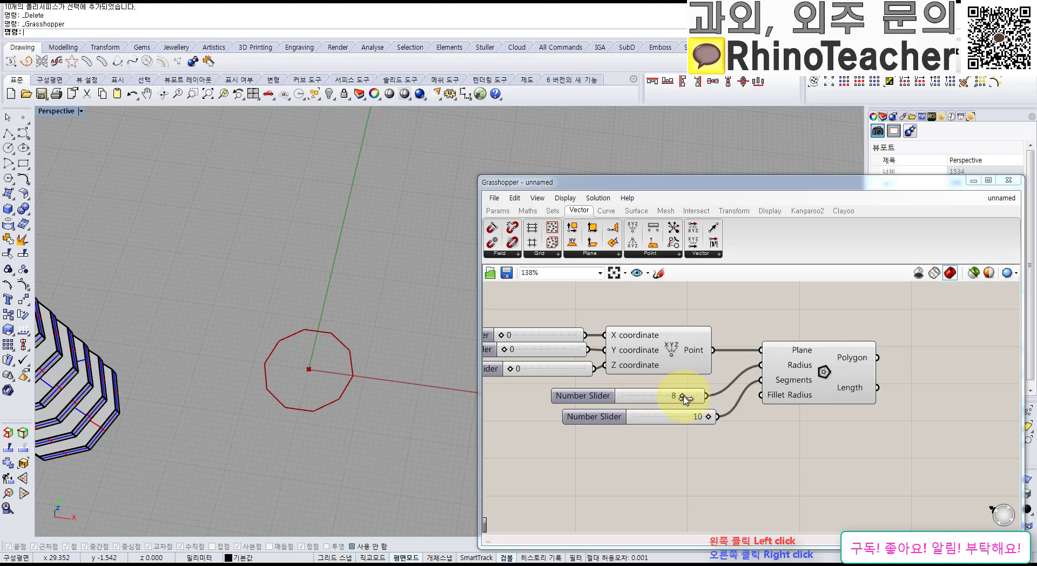
{"action": "left_click_drag", "start_coordinate": [684, 395], "coordinate": [691, 417]}
{"action": "right_click_drag", "start_coordinate": [356, 461], "coordinate": [393, 394]}
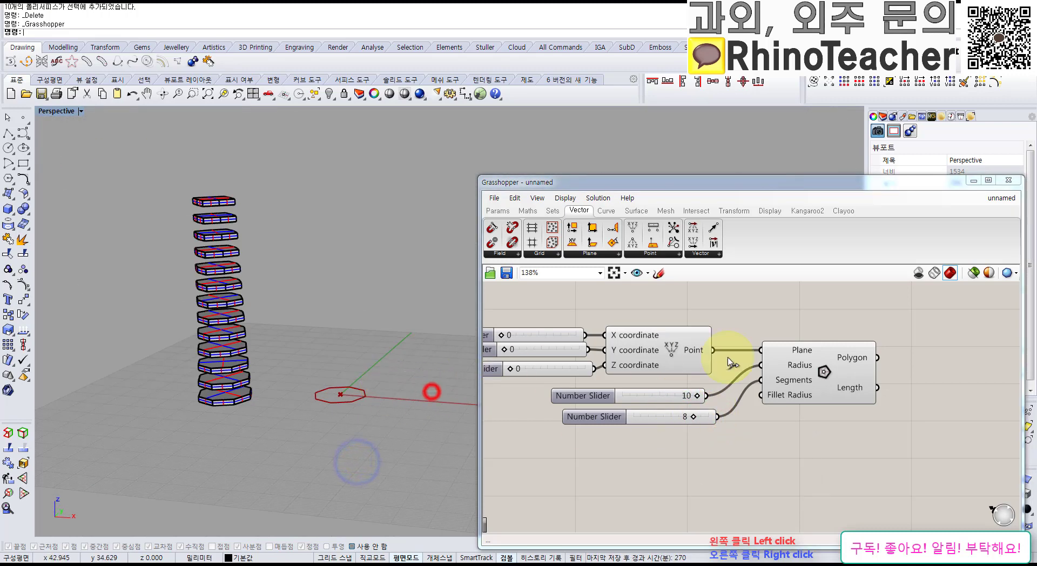
{"action": "right_click_drag", "start_coordinate": [643, 461], "coordinate": [675, 478]}
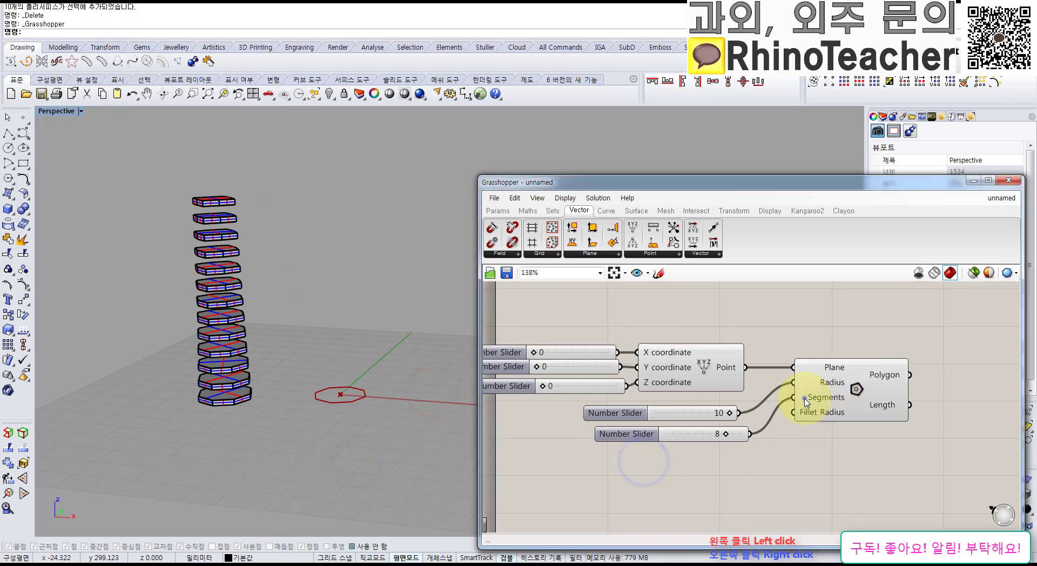
{"action": "scroll", "coordinate": [788, 413], "scroll_direction": "down", "scroll_amount": 3}
{"action": "left_click", "coordinate": [808, 432]}
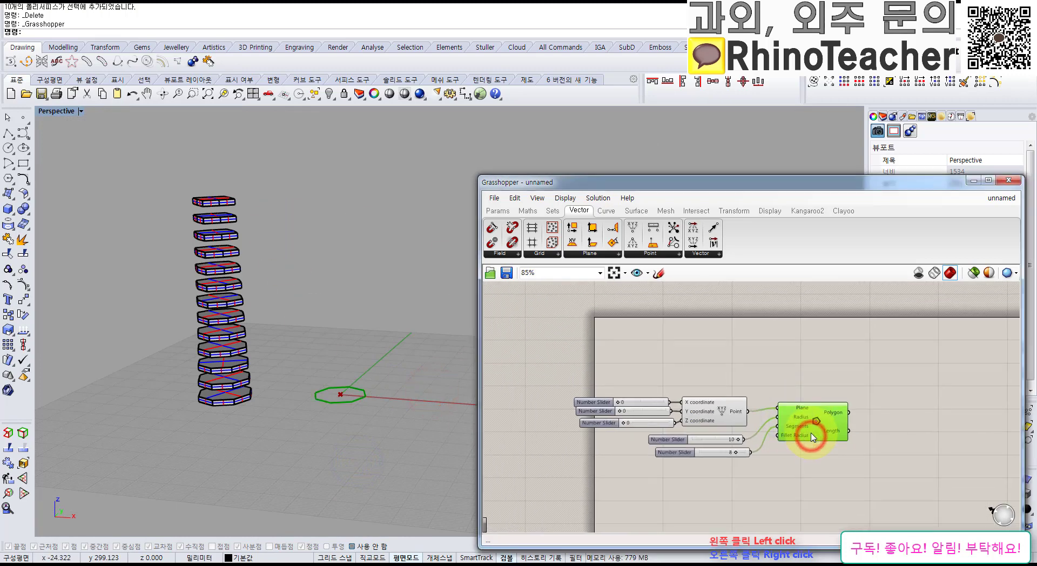
{"action": "left_click", "coordinate": [826, 370]}
{"action": "right_click_drag", "start_coordinate": [867, 366], "coordinate": [821, 394]}
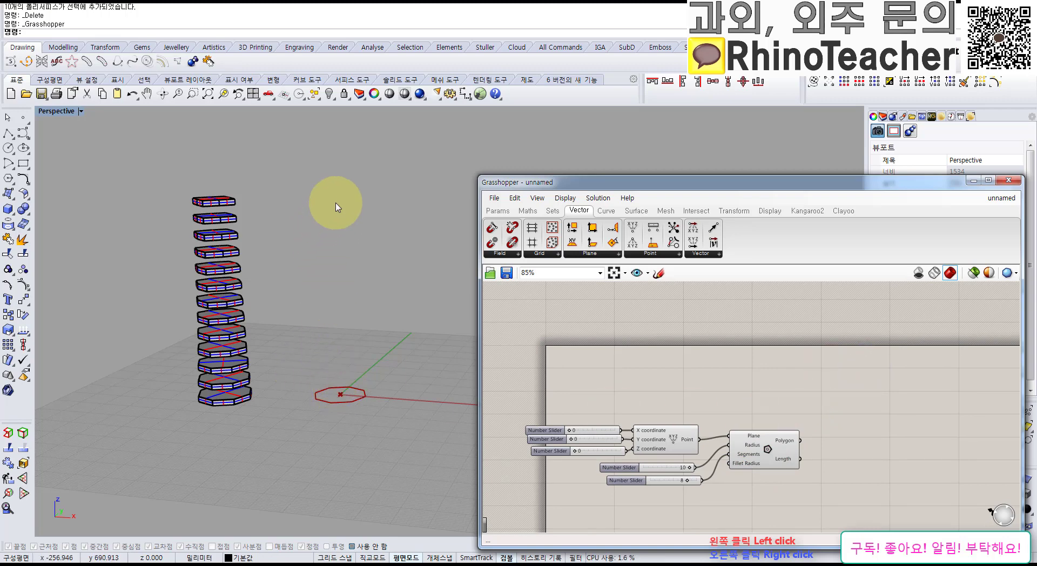
{"action": "right_click_drag", "start_coordinate": [796, 402], "coordinate": [794, 391]}
{"action": "left_click", "coordinate": [817, 377]}
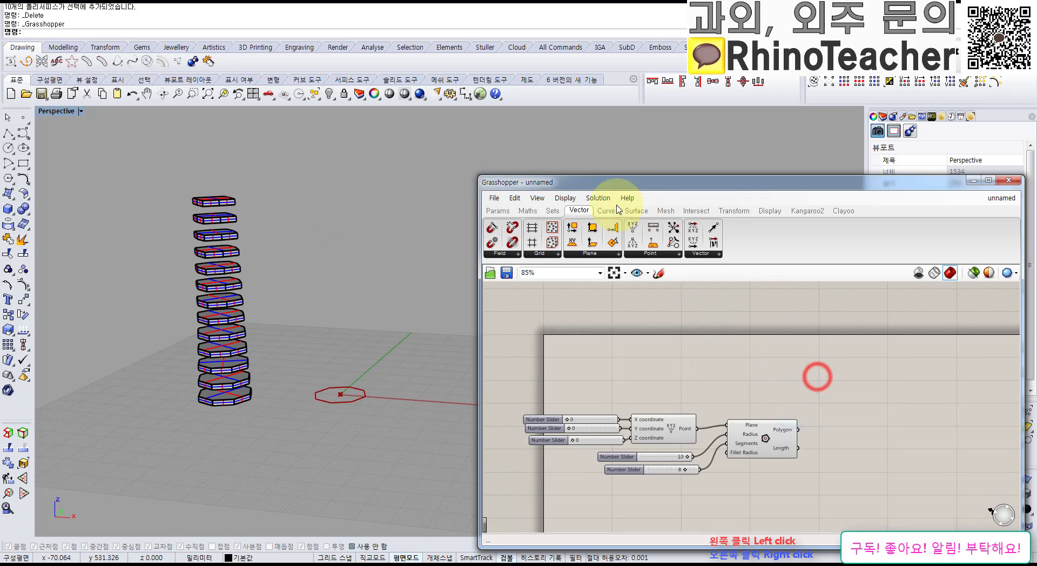
Duplicate the Polygon component above the original with its input wires attached.
{"action": "left_click", "coordinate": [767, 435]}
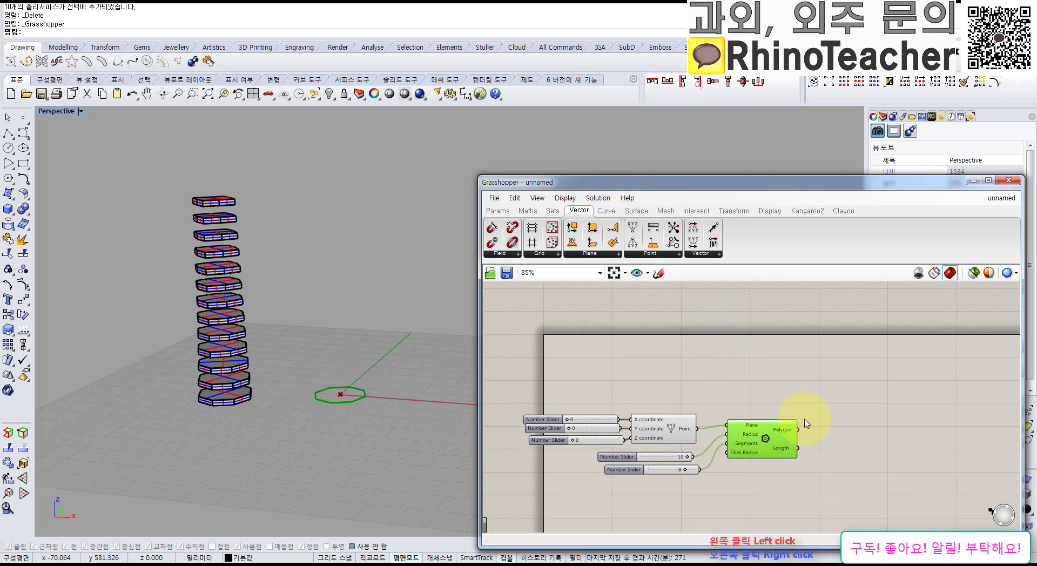
{"action": "right_click_drag", "start_coordinate": [807, 423], "coordinate": [769, 415]}
{"action": "left_click_drag", "start_coordinate": [739, 452], "coordinate": [783, 350], "text": "alt"}
{"action": "right_click_drag", "start_coordinate": [752, 377], "coordinate": [764, 450]}
{"action": "scroll", "coordinate": [764, 449], "scroll_direction": "up", "scroll_amount": 3}
{"action": "right_click_drag", "start_coordinate": [764, 449], "coordinate": [748, 427]}
{"action": "scroll", "coordinate": [700, 356], "scroll_direction": "down", "scroll_amount": 2}
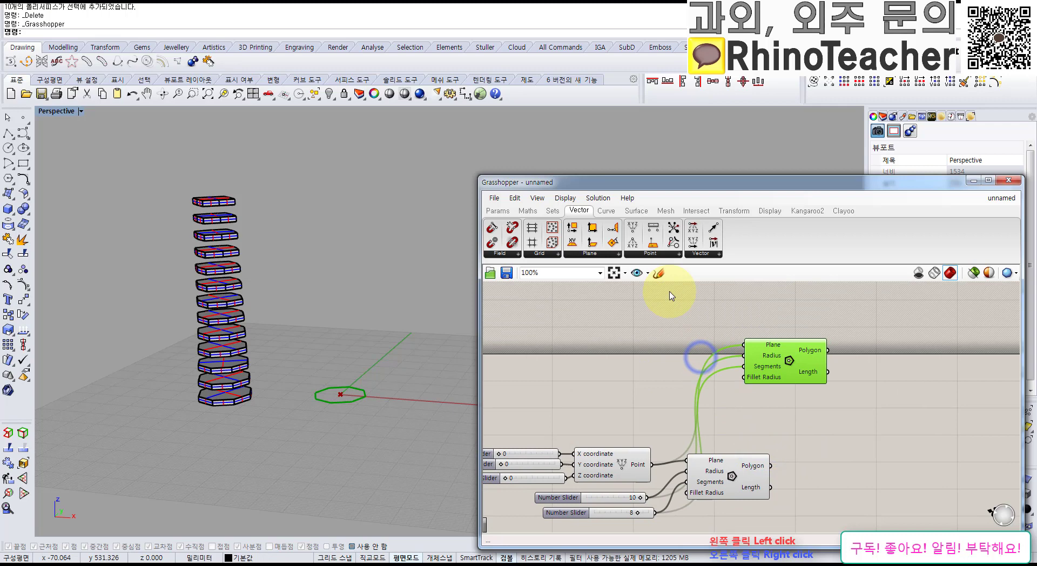
Place a separate unconnected Polygon component through a canvas search and delete it.
{"action": "left_click", "coordinate": [612, 211]}
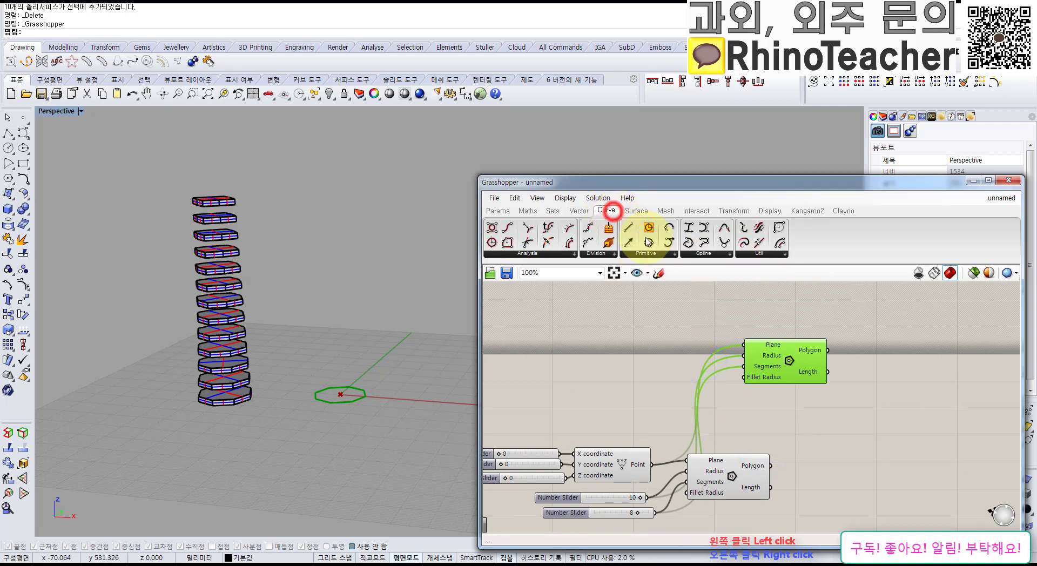
{"action": "left_click", "coordinate": [655, 256]}
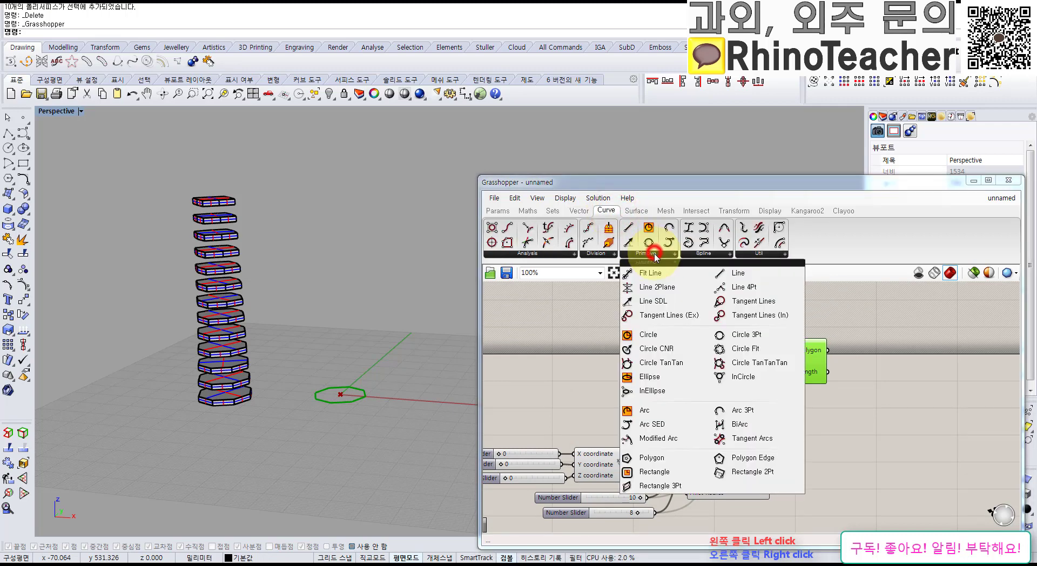
{"action": "left_click", "coordinate": [907, 414]}
{"action": "double_click", "coordinate": [644, 391]}
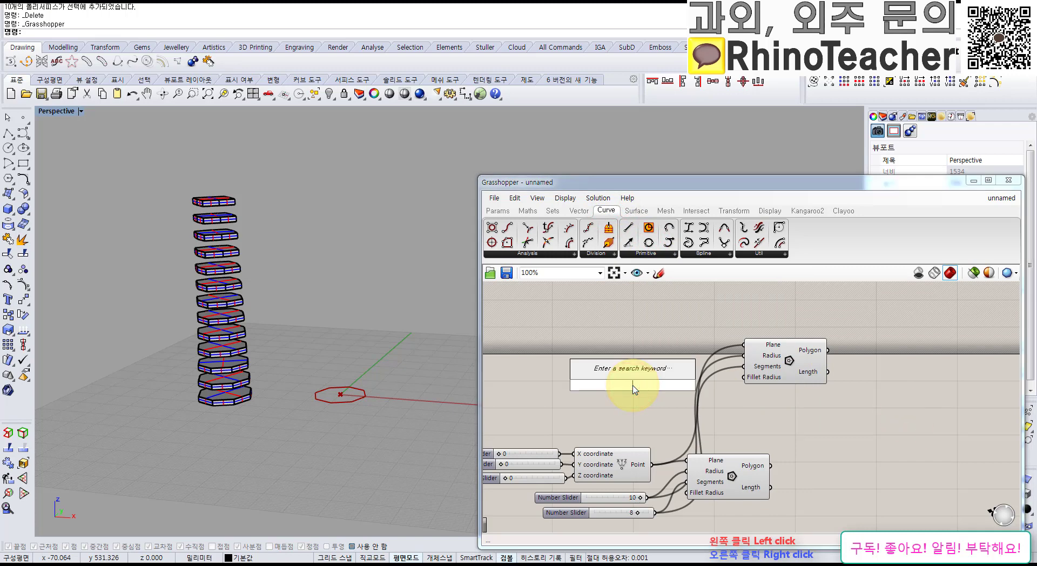
{"action": "type", "text": "Po"}
{"action": "scroll", "coordinate": [645, 398], "scroll_direction": "up", "scroll_amount": 2}
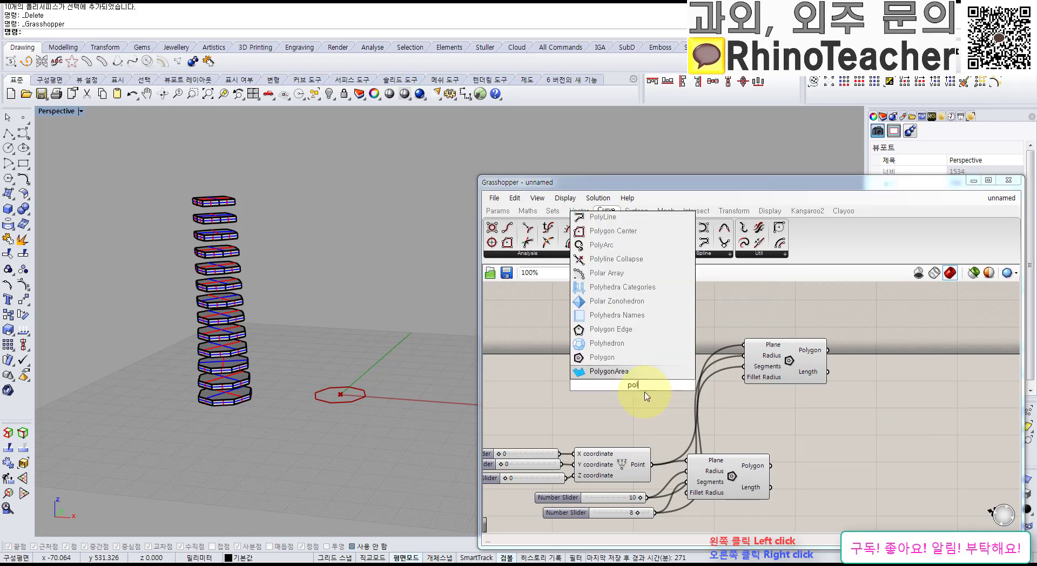
{"action": "left_click", "coordinate": [613, 359]}
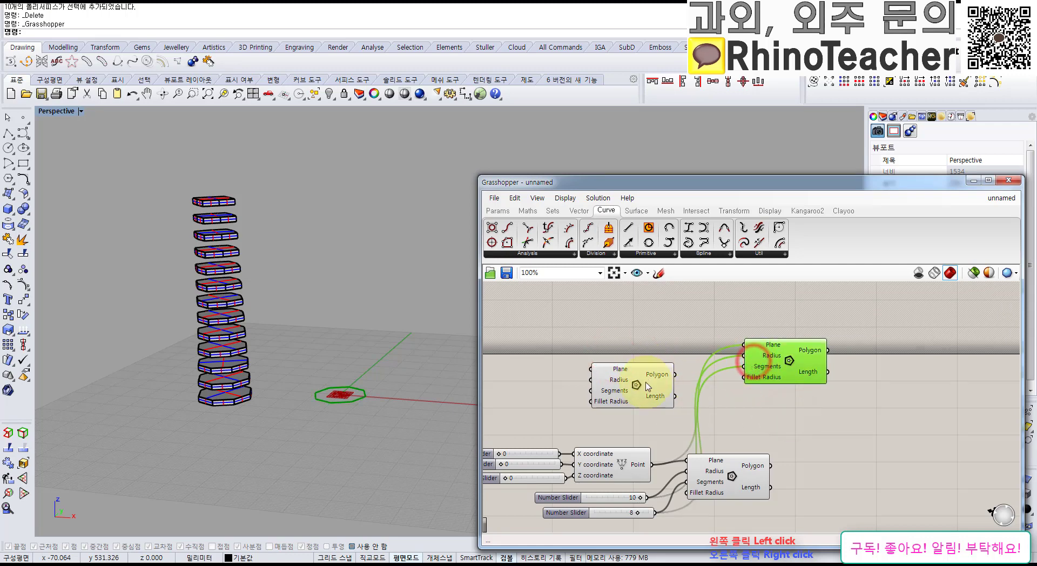
{"action": "left_click", "coordinate": [646, 382]}
{"action": "key", "text": "Delete"}
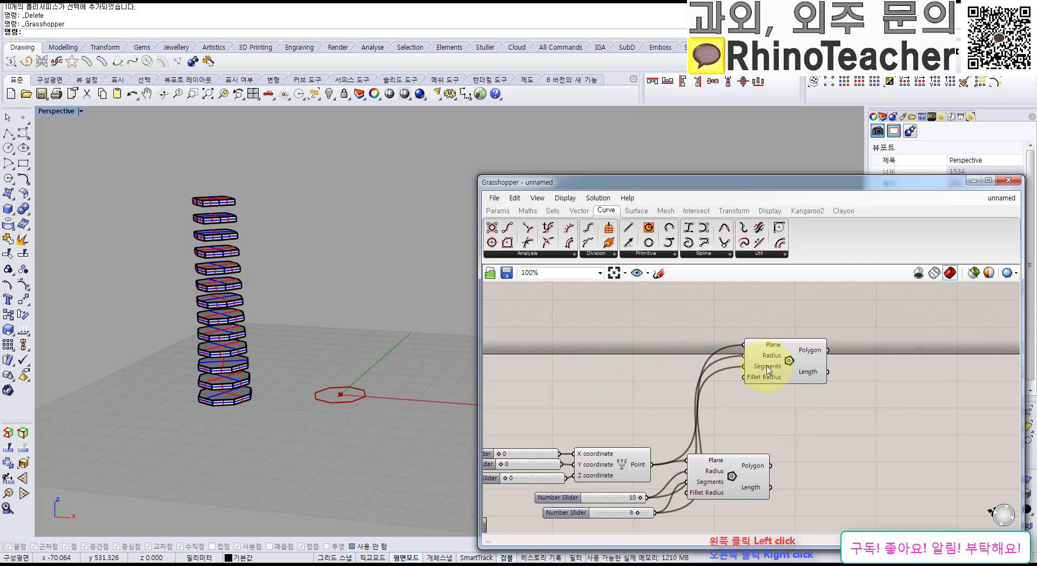
Disconnect the Plane, Radius and Segments inputs of the duplicated Polygon component and delete it.
{"action": "left_click_drag", "start_coordinate": [766, 366], "coordinate": [750, 395]}
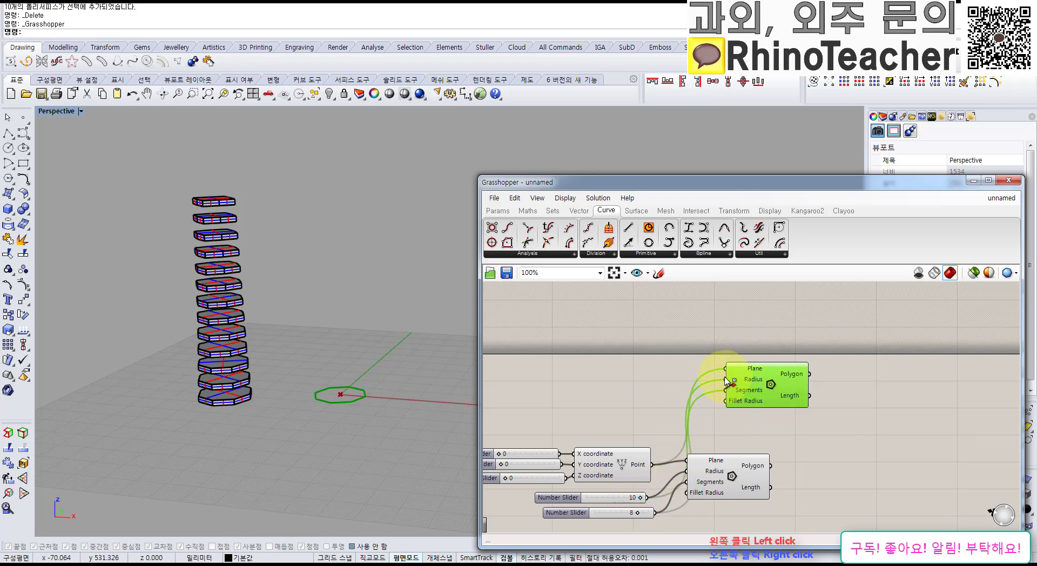
{"action": "left_click_drag", "start_coordinate": [759, 380], "coordinate": [846, 369]}
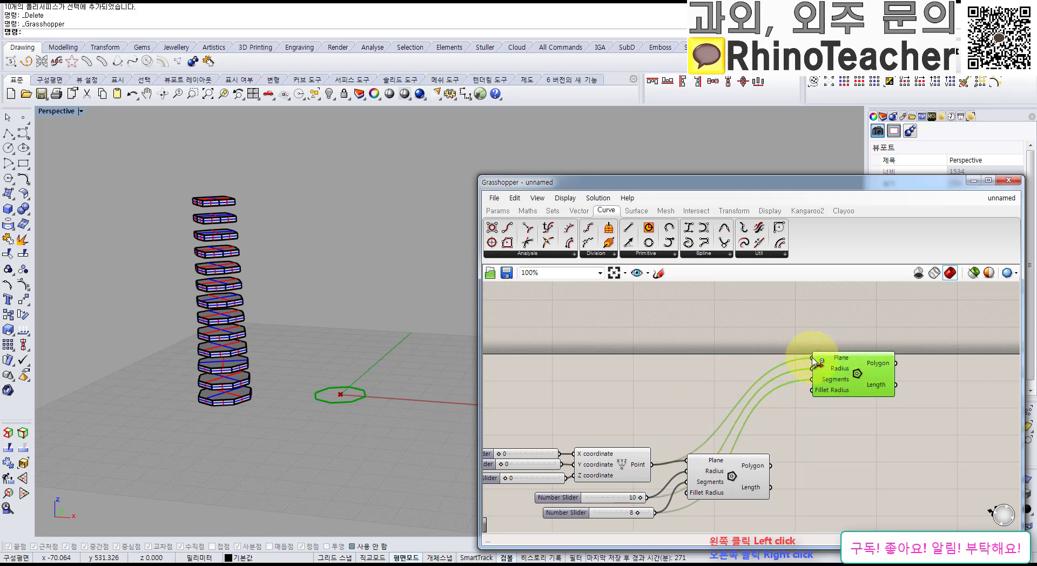
{"action": "left_click_drag", "start_coordinate": [809, 361], "coordinate": [653, 467], "text": "ctrl"}
{"action": "left_click_drag", "start_coordinate": [716, 434], "coordinate": [655, 465], "text": "ctrl"}
{"action": "left_click_drag", "start_coordinate": [815, 372], "coordinate": [652, 507], "text": "ctrl"}
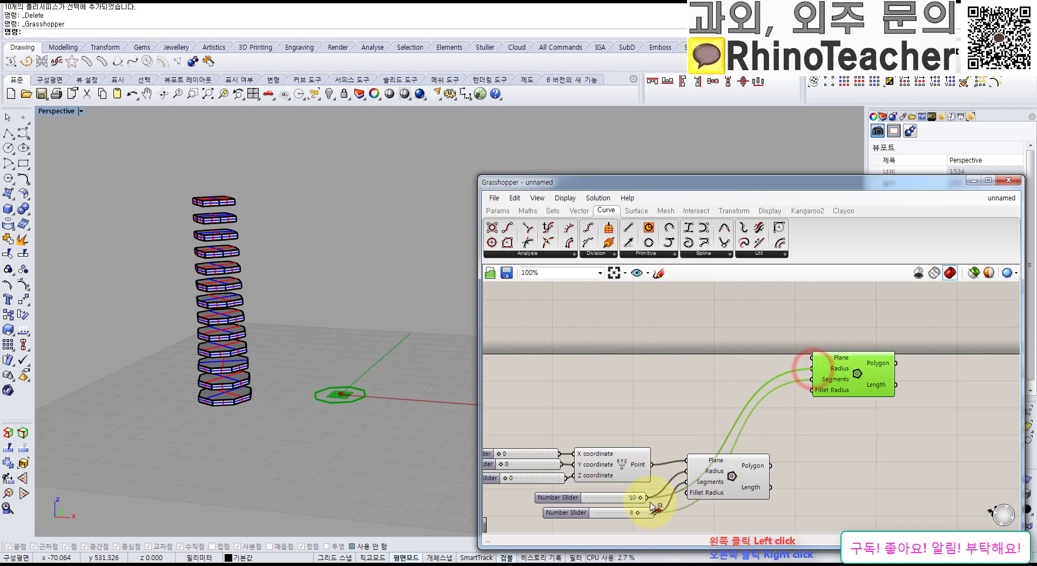
{"action": "right_click", "coordinate": [826, 383]}
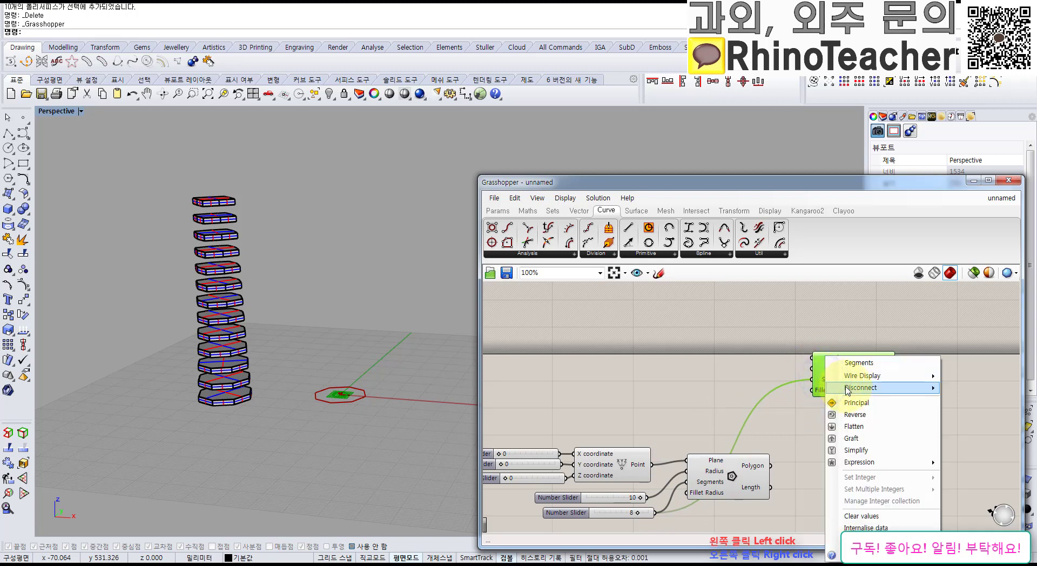
{"action": "mouse_move", "coordinate": [918, 387]}
{"action": "left_click", "coordinate": [956, 389]}
{"action": "left_click", "coordinate": [846, 436]}
{"action": "left_click_drag", "start_coordinate": [856, 378], "coordinate": [791, 402]}
{"action": "key", "text": "Delete"}
Duplicate the Polygon together with its Radius and Segments sliders and place the copies above the originals.
{"action": "right_click_drag", "start_coordinate": [747, 460], "coordinate": [745, 434]}
{"action": "left_click_drag", "start_coordinate": [778, 500], "coordinate": [583, 457]}
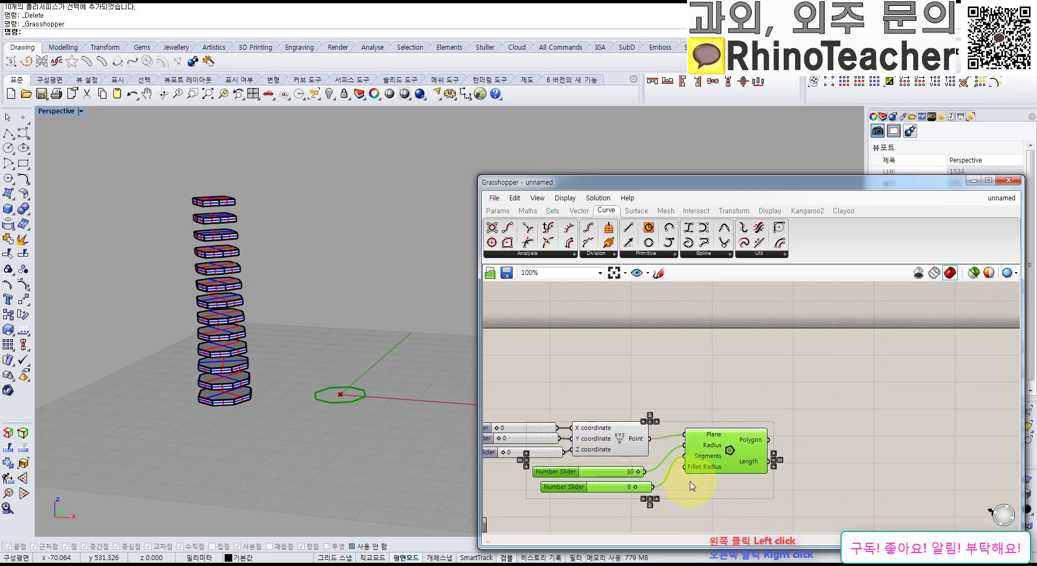
{"action": "left_click_drag", "start_coordinate": [738, 461], "coordinate": [806, 328], "text": "alt"}
{"action": "right_click_drag", "start_coordinate": [842, 387], "coordinate": [828, 440]}
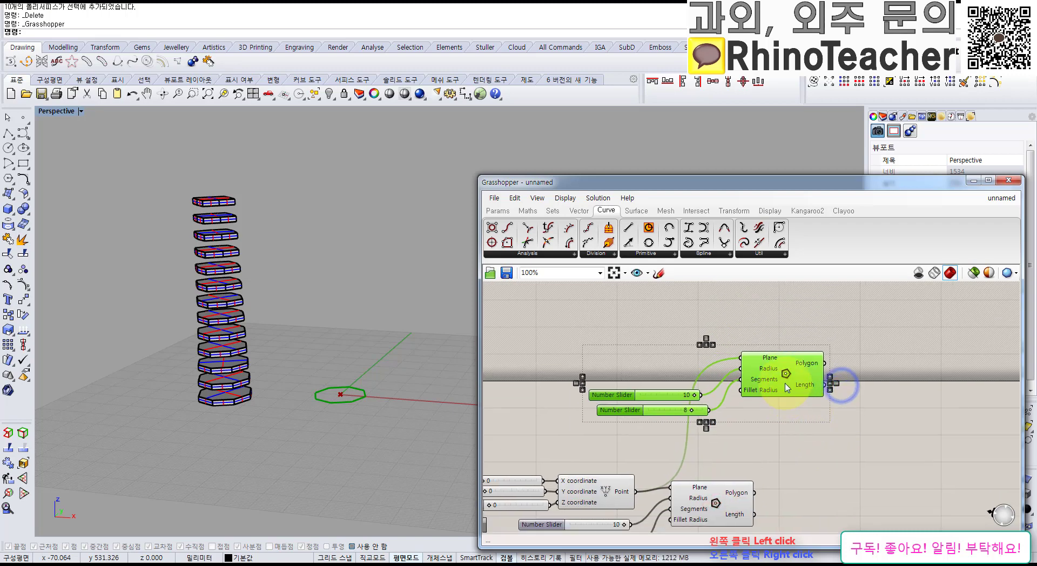
{"action": "left_click_drag", "start_coordinate": [785, 382], "coordinate": [795, 402]}
{"action": "left_click", "coordinate": [784, 324]}
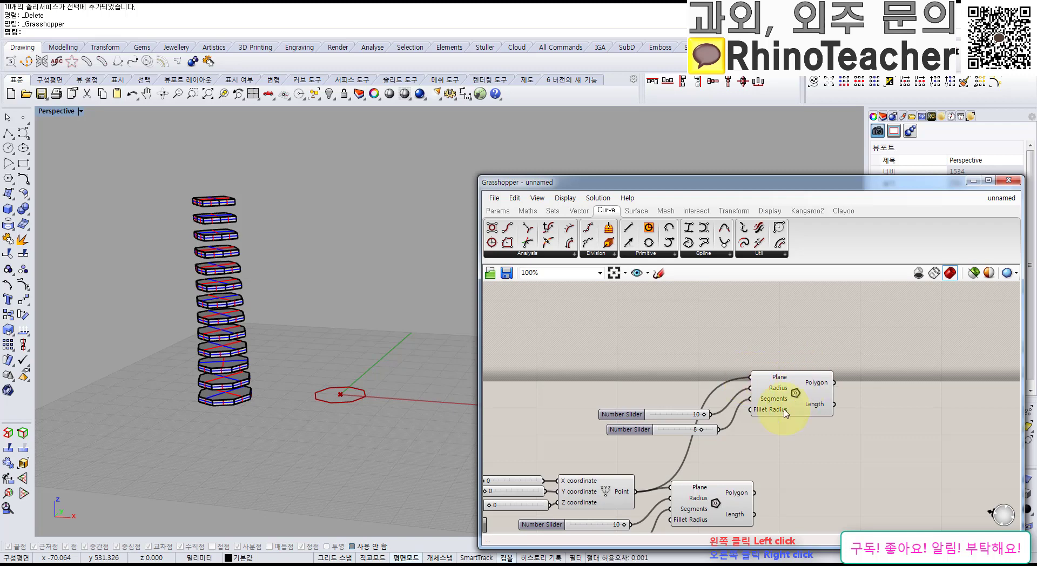
Add a Move component to the canvas beside the upper Polygon.
{"action": "right_click_drag", "start_coordinate": [784, 413], "coordinate": [813, 411]}
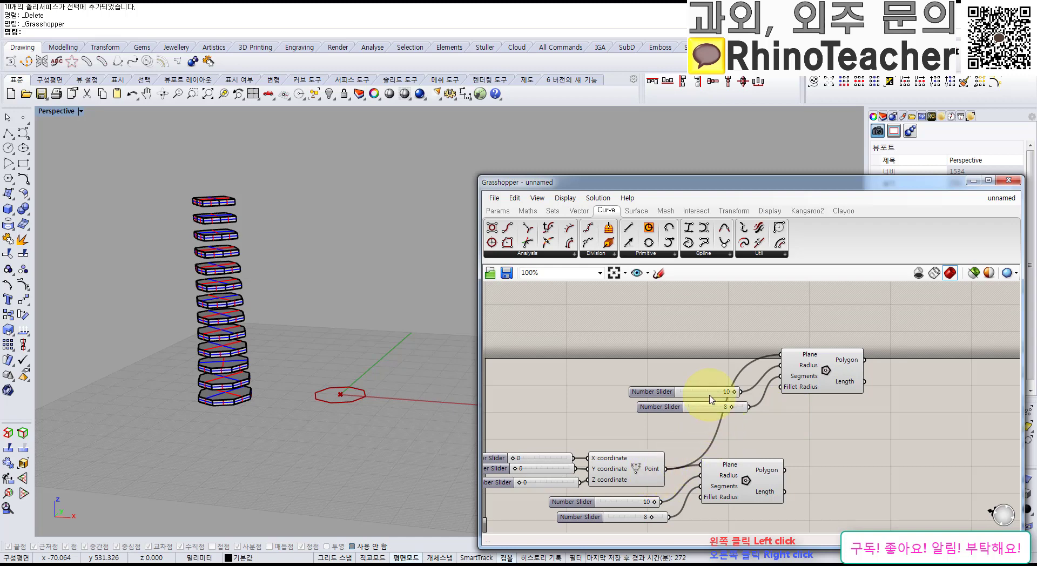
{"action": "left_click_drag", "start_coordinate": [813, 376], "coordinate": [803, 387]}
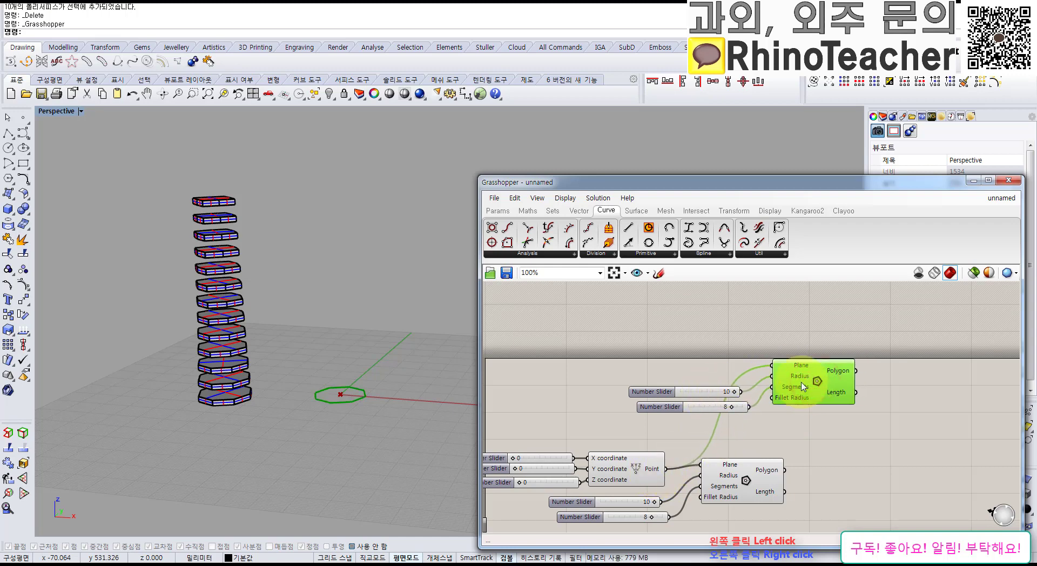
{"action": "left_click", "coordinate": [727, 210]}
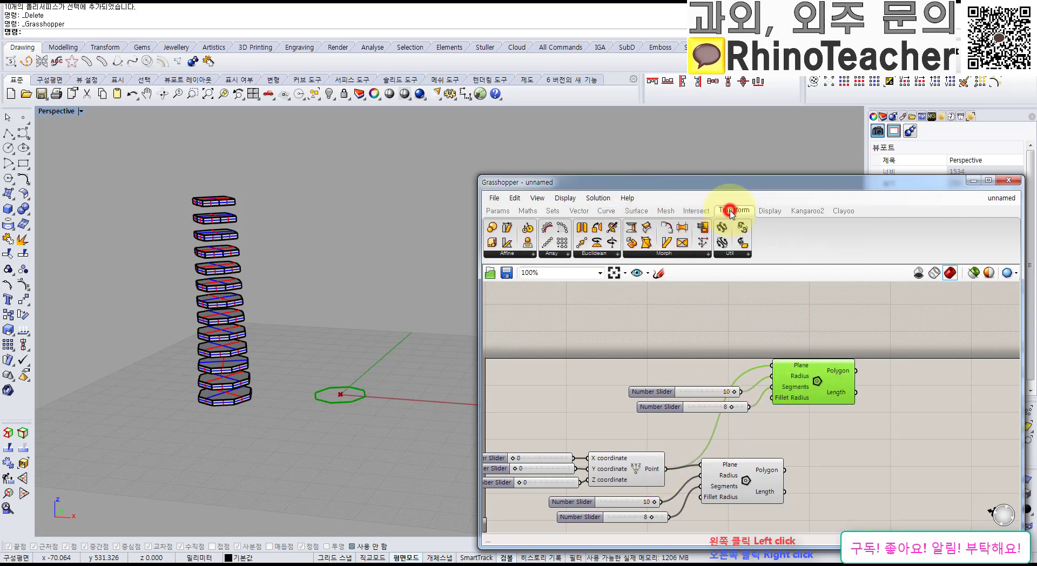
{"action": "left_click", "coordinate": [598, 256]}
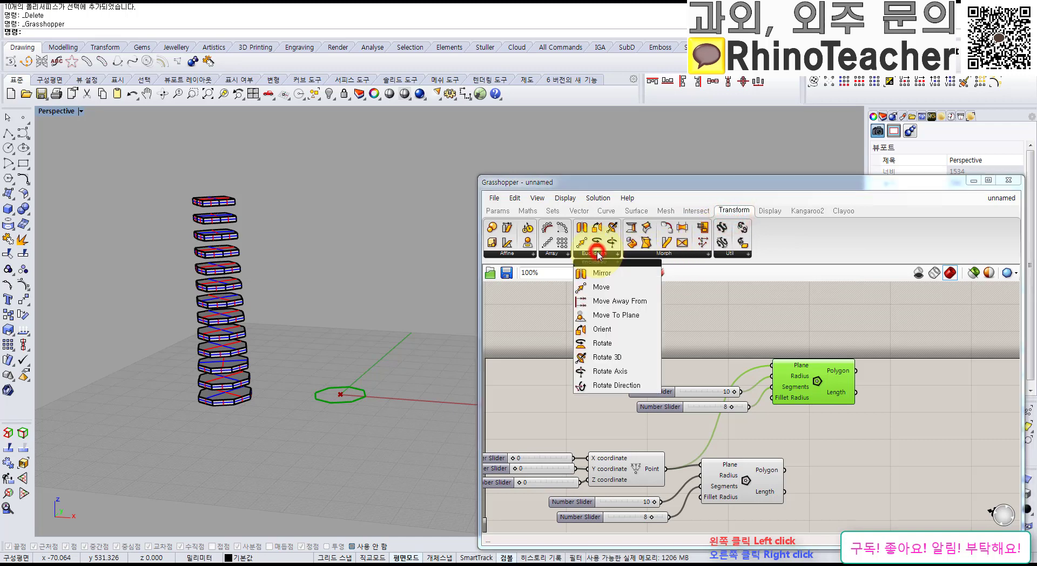
{"action": "left_click_drag", "start_coordinate": [604, 286], "coordinate": [665, 341]}
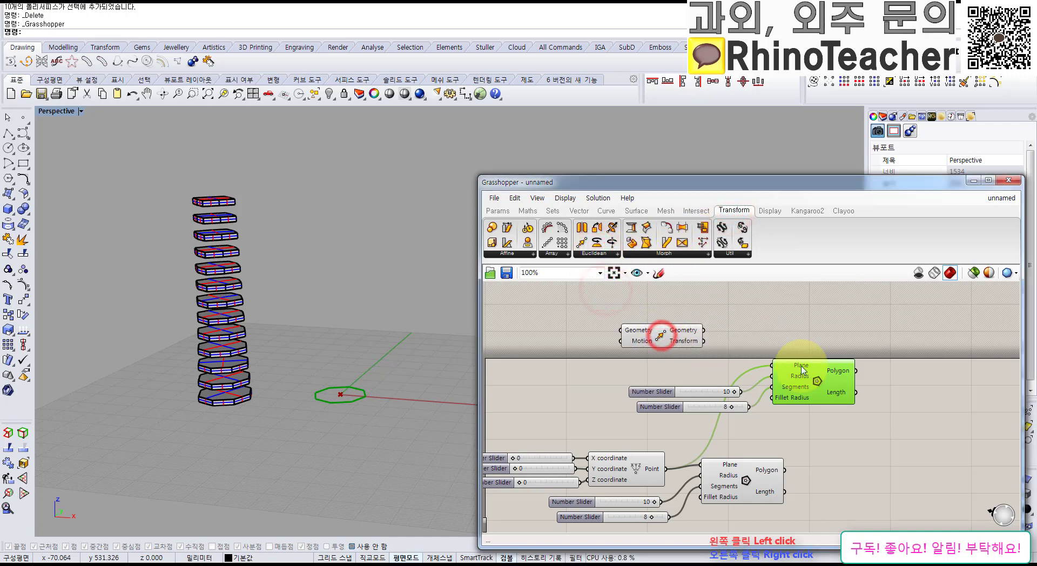
Route the constructed point through Move's Geometry input and output into the upper Polygon's Plane, repositioning its two sliders.
{"action": "left_click_drag", "start_coordinate": [668, 469], "coordinate": [820, 398]}
{"action": "left_click_drag", "start_coordinate": [774, 430], "coordinate": [763, 388]}
{"action": "right_click_drag", "start_coordinate": [426, 380], "coordinate": [347, 395]}
{"action": "scroll", "coordinate": [347, 394], "scroll_direction": "up", "scroll_amount": 3}
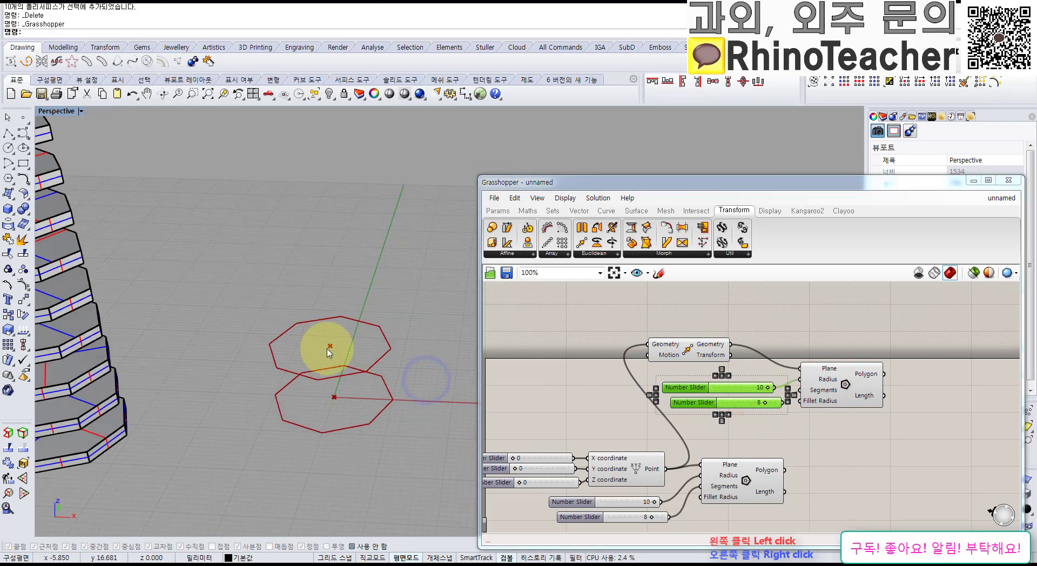
Examine which viewport geometry belongs to the Move component, the upper and lower Polygons and the Construct Point.
{"action": "left_click", "coordinate": [690, 350]}
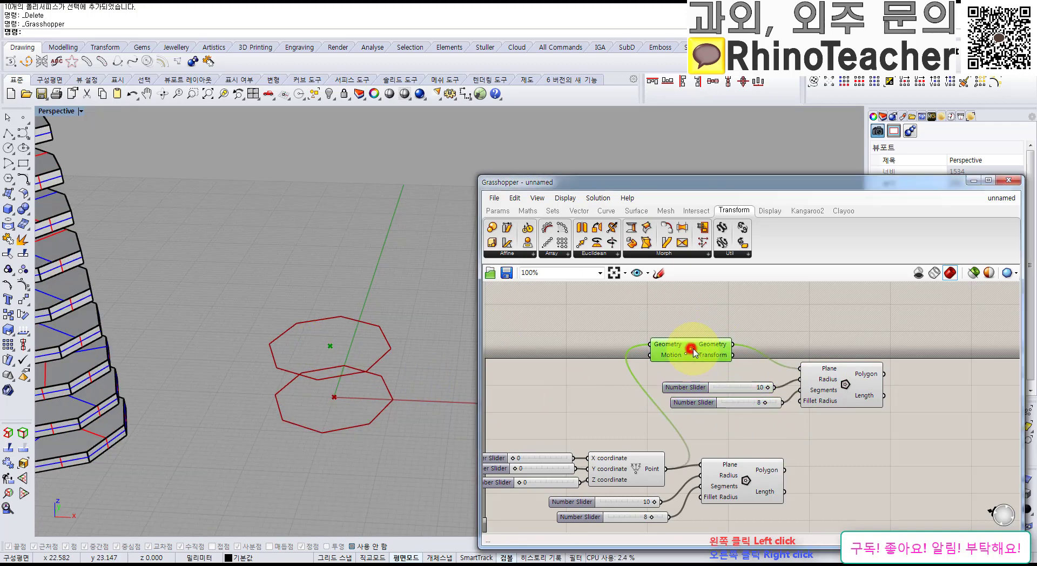
{"action": "left_click", "coordinate": [736, 286]}
{"action": "left_click", "coordinate": [678, 351]}
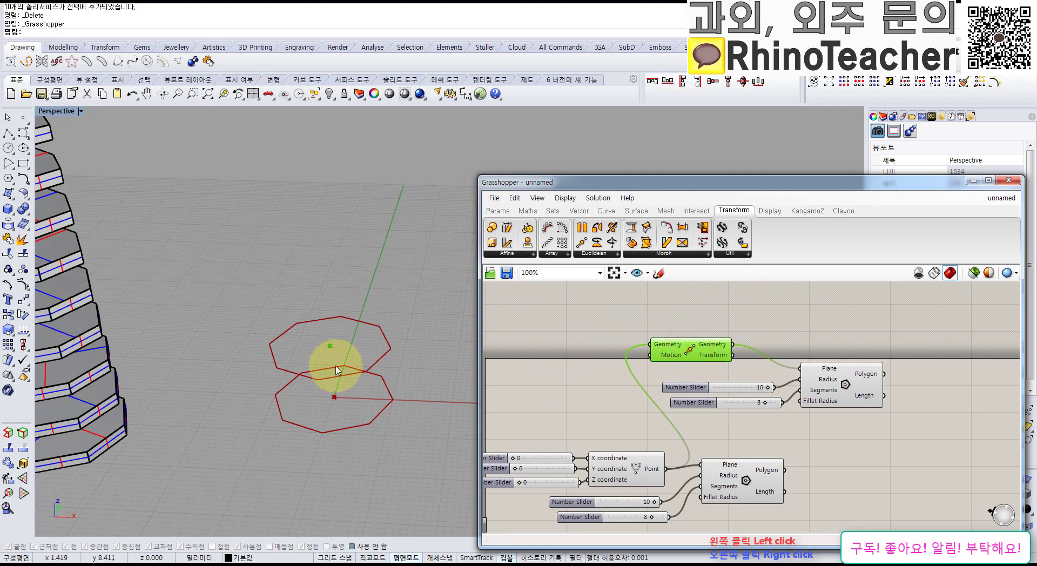
{"action": "mouse_move", "coordinate": [619, 408]}
{"action": "right_mouse_down"}
{"action": "mouse_move", "coordinate": [626, 386]}
{"action": "mouse_move", "coordinate": [627, 401]}
{"action": "right_mouse_up"}
{"action": "left_click", "coordinate": [568, 400]}
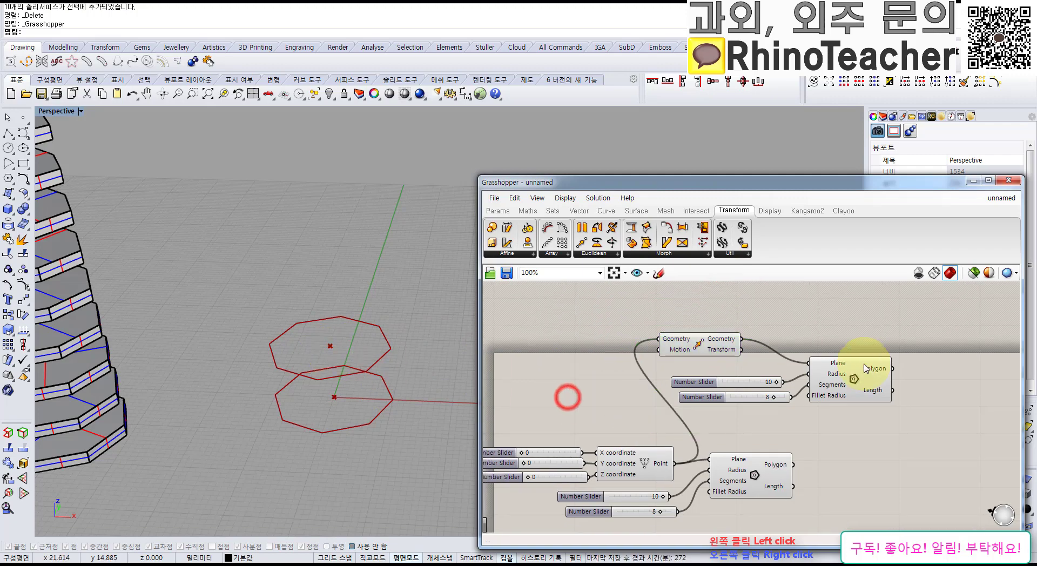
{"action": "left_click", "coordinate": [867, 371]}
{"action": "right_click_drag", "start_coordinate": [405, 404], "coordinate": [428, 350]}
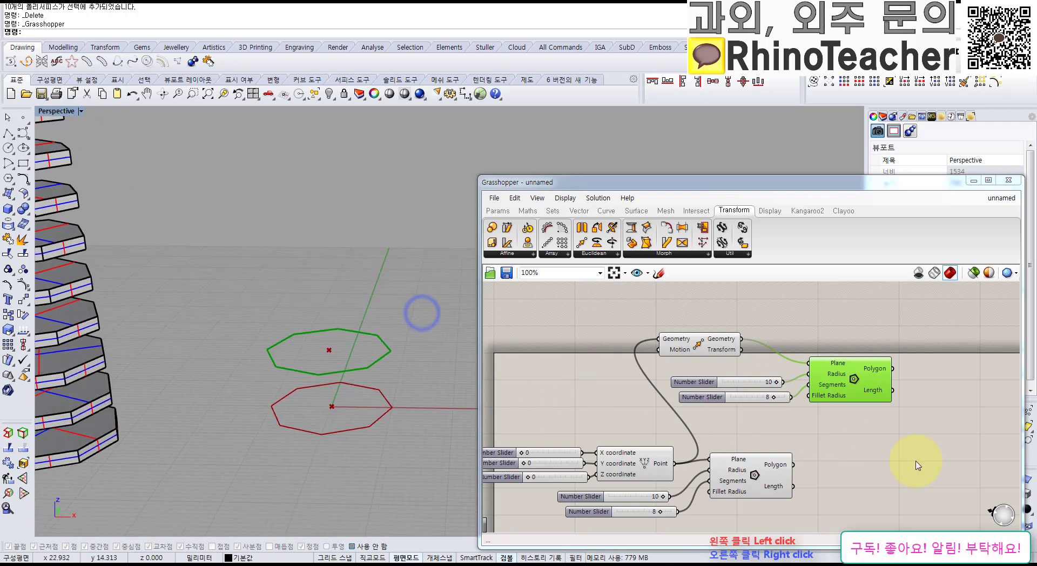
{"action": "left_click", "coordinate": [914, 459]}
{"action": "left_click", "coordinate": [750, 474]}
{"action": "left_click", "coordinate": [901, 452]}
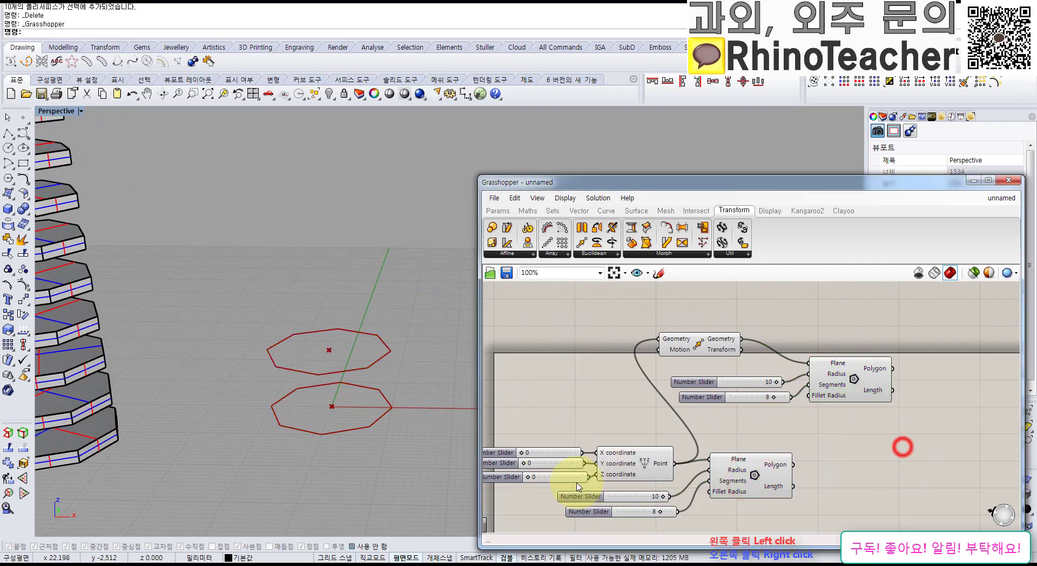
{"action": "left_click", "coordinate": [621, 460]}
{"action": "left_click", "coordinate": [601, 398]}
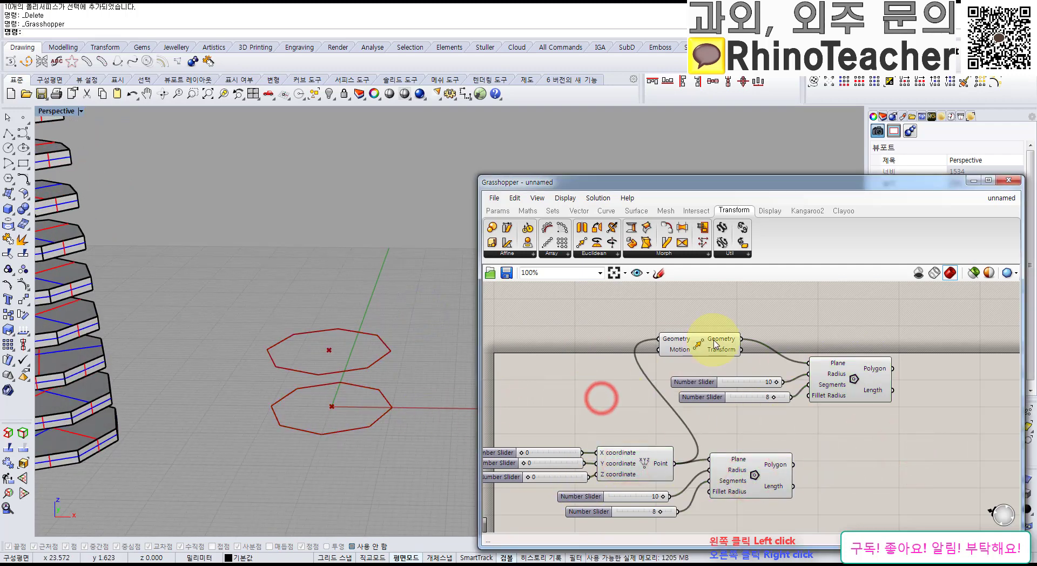
Check which geometry the Move, Point and upper Polygon components produce, and set the upper polygon's segments to 4.
{"action": "left_click", "coordinate": [715, 344]}
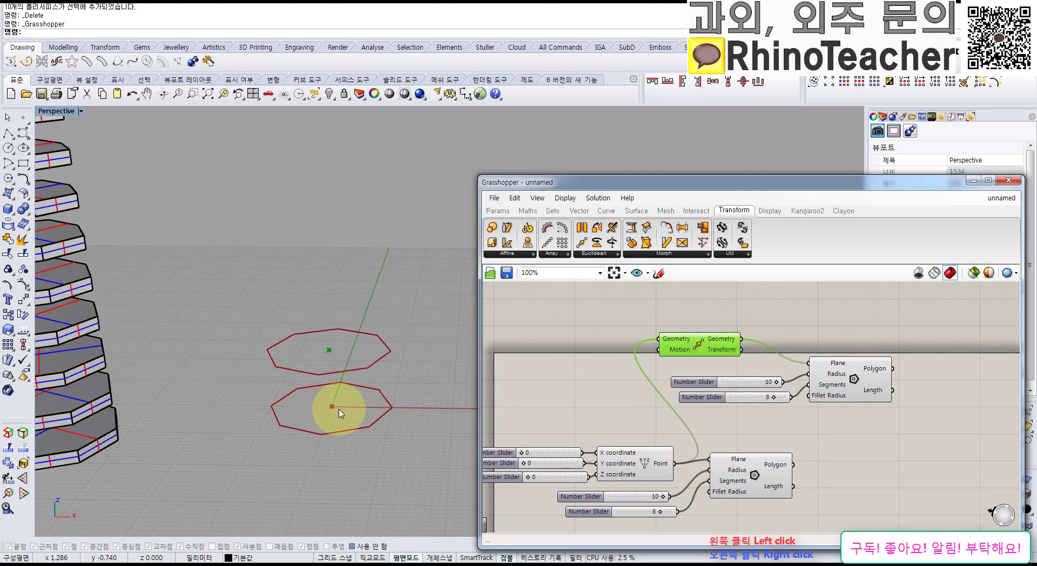
{"action": "left_click", "coordinate": [621, 463]}
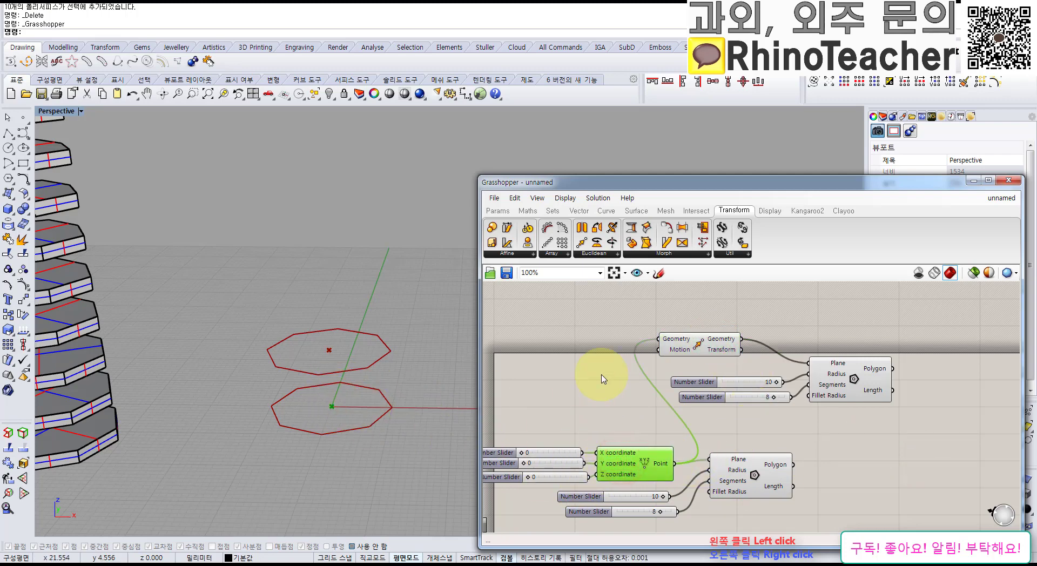
{"action": "left_click", "coordinate": [695, 350]}
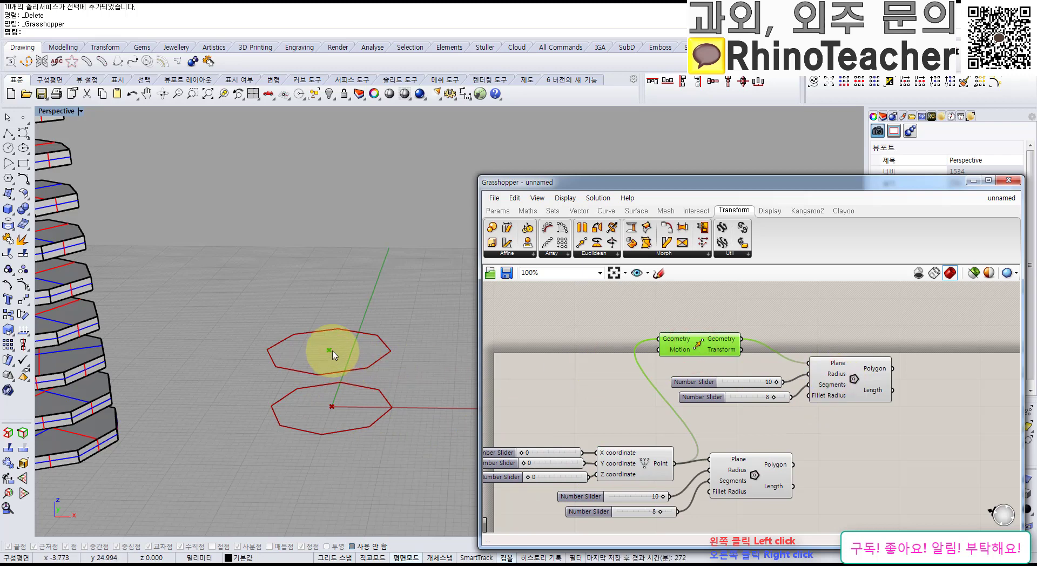
{"action": "left_click", "coordinate": [848, 378]}
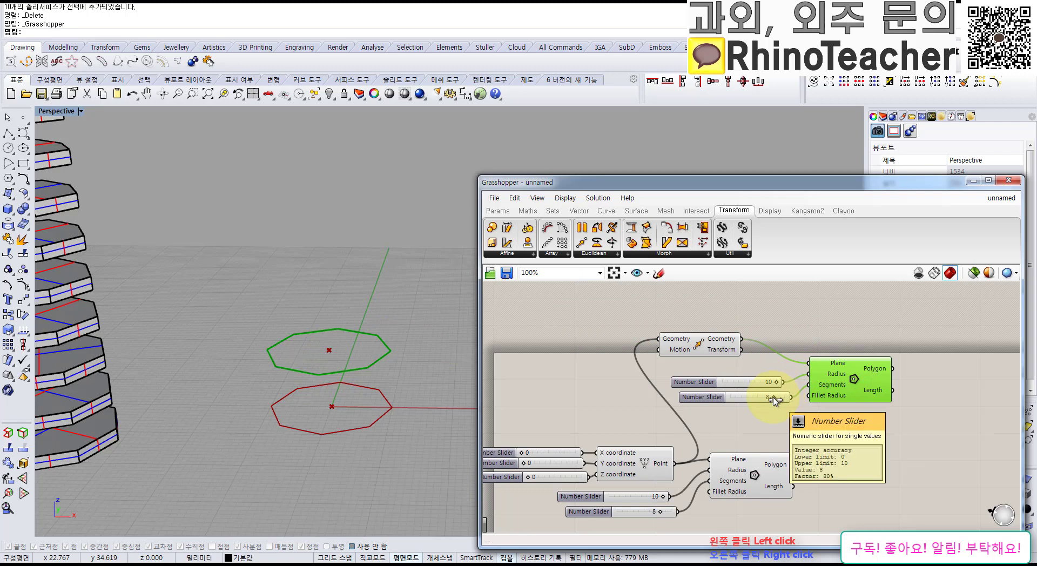
{"action": "left_click_drag", "start_coordinate": [774, 398], "coordinate": [750, 402]}
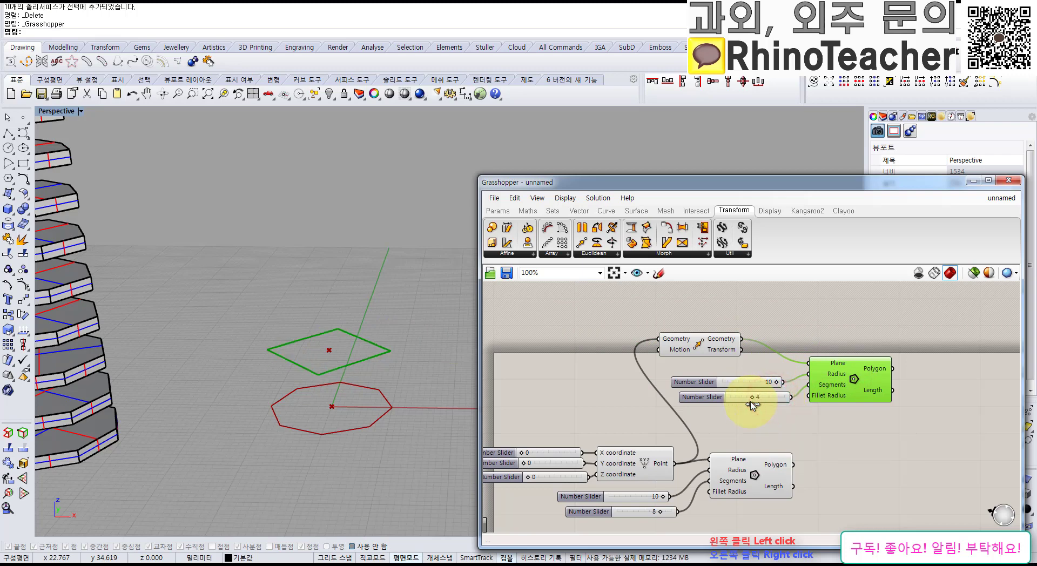
{"action": "left_click_drag", "start_coordinate": [845, 396], "coordinate": [853, 390]}
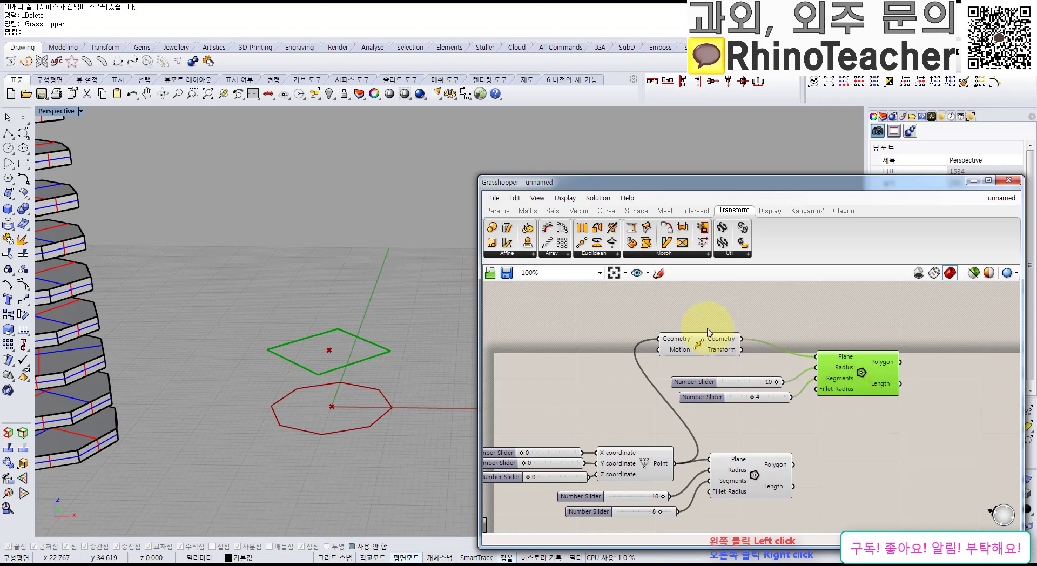
Examine the vertical offset between the two polygons in the Front and Perspective views, along with the components driving the upper polygon.
{"action": "right_click_drag", "start_coordinate": [361, 380], "coordinate": [356, 357]}
{"action": "key", "text": "ctrl+F2"}
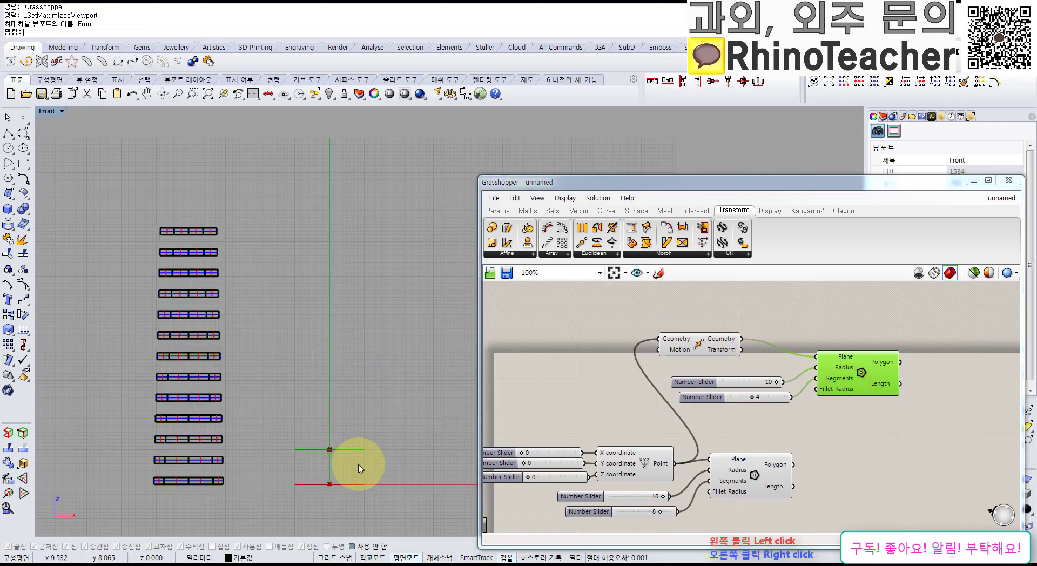
{"action": "scroll", "coordinate": [342, 465], "scroll_direction": "up", "scroll_amount": 14}
{"action": "right_click_drag", "start_coordinate": [387, 453], "coordinate": [337, 366]}
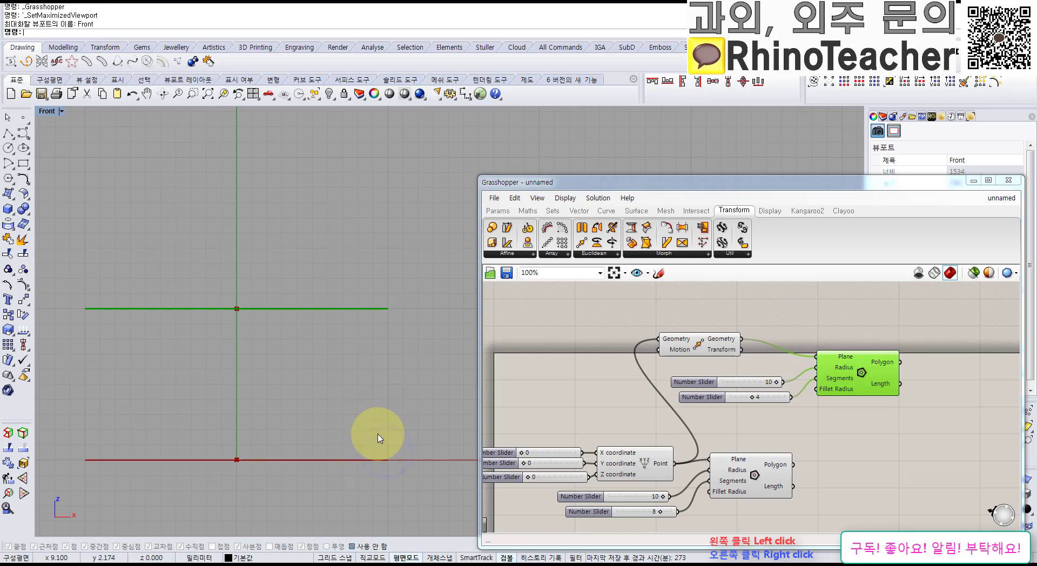
{"action": "key", "text": "ctrl+F4"}
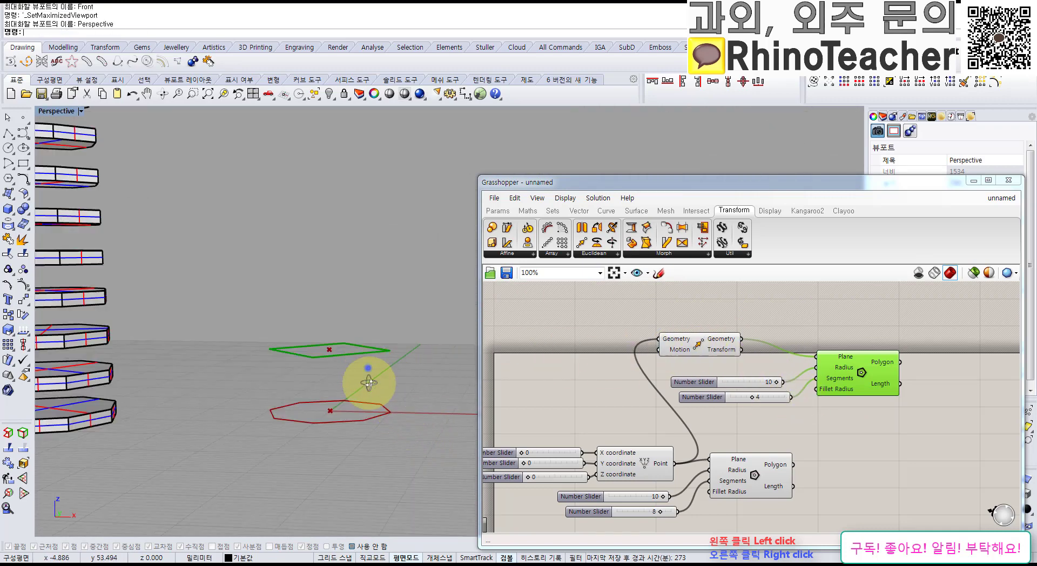
{"action": "right_click_drag", "start_coordinate": [370, 381], "coordinate": [366, 366]}
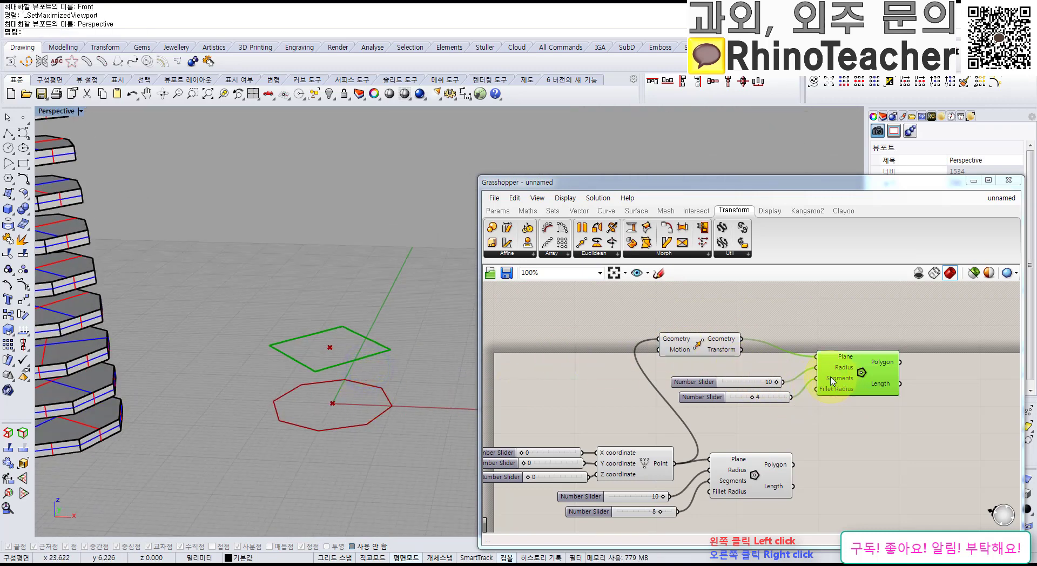
{"action": "left_click_drag", "start_coordinate": [689, 349], "coordinate": [702, 353]}
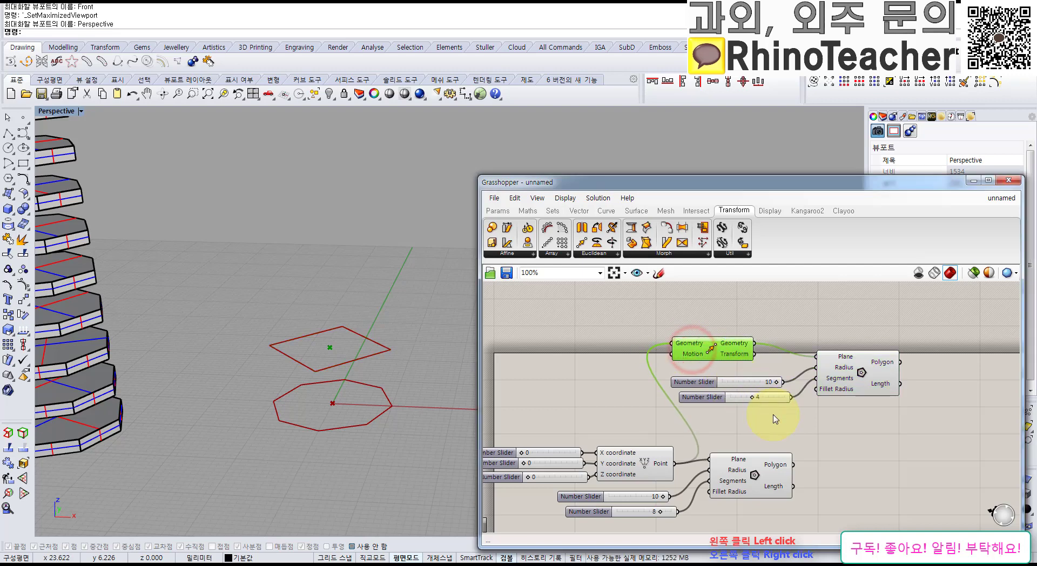
{"action": "left_click_drag", "start_coordinate": [775, 419], "coordinate": [724, 379]}
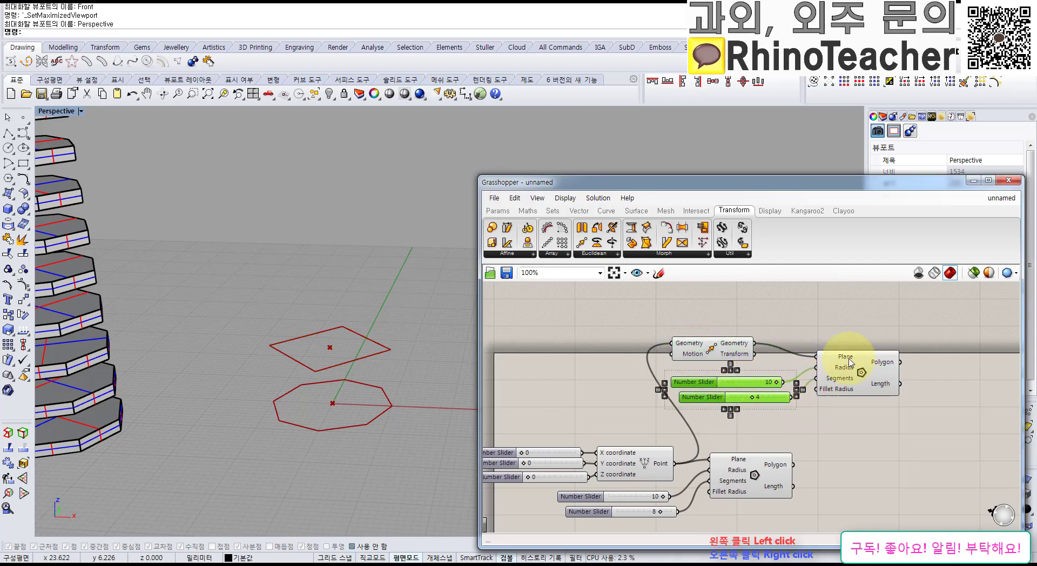
{"action": "left_click", "coordinate": [767, 313]}
Add a Unit Z vector component and connect its output to the Motion input of the Move component.
{"action": "right_click_drag", "start_coordinate": [718, 341], "coordinate": [752, 371]}
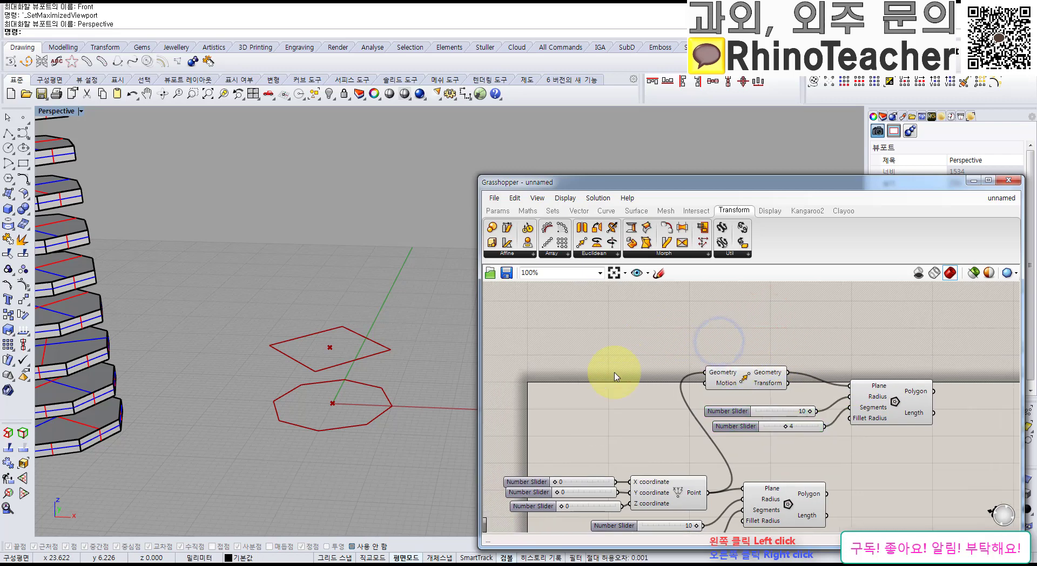
{"action": "left_click", "coordinate": [579, 210]}
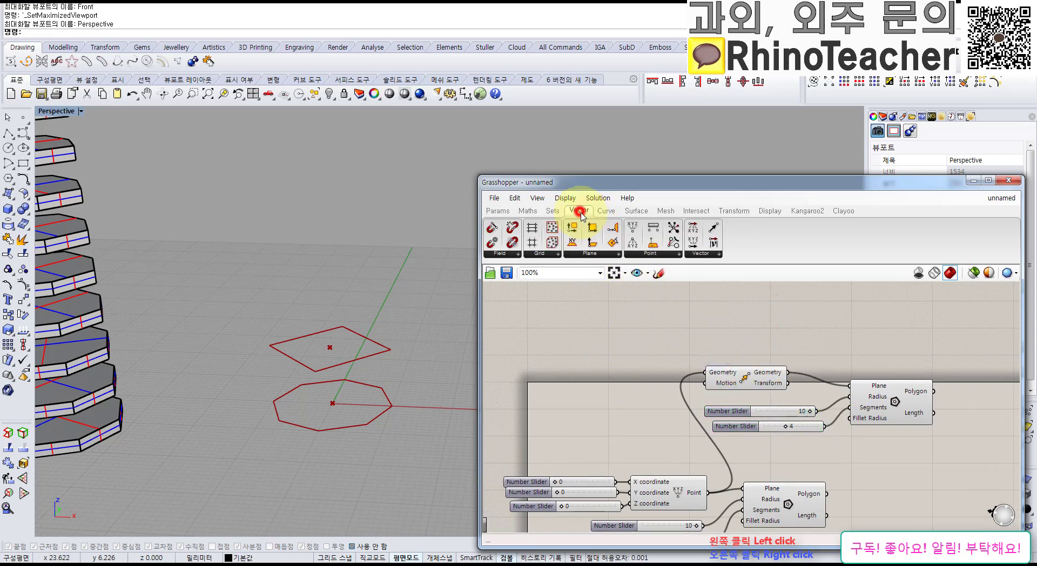
{"action": "left_click", "coordinate": [696, 255]}
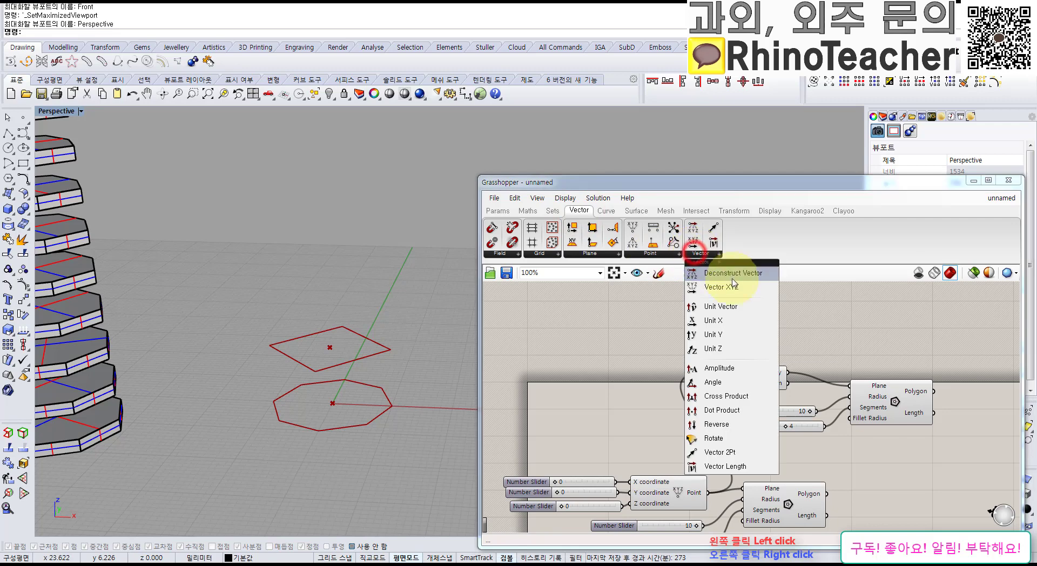
{"action": "left_click", "coordinate": [732, 343]}
{"action": "left_click", "coordinate": [647, 388]}
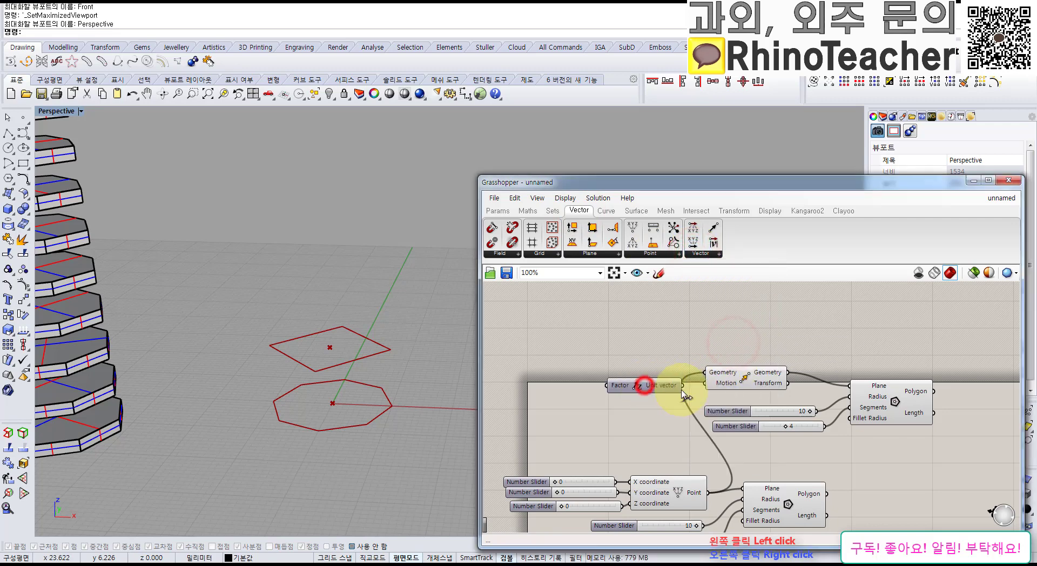
{"action": "left_click_drag", "start_coordinate": [679, 383], "coordinate": [635, 382]}
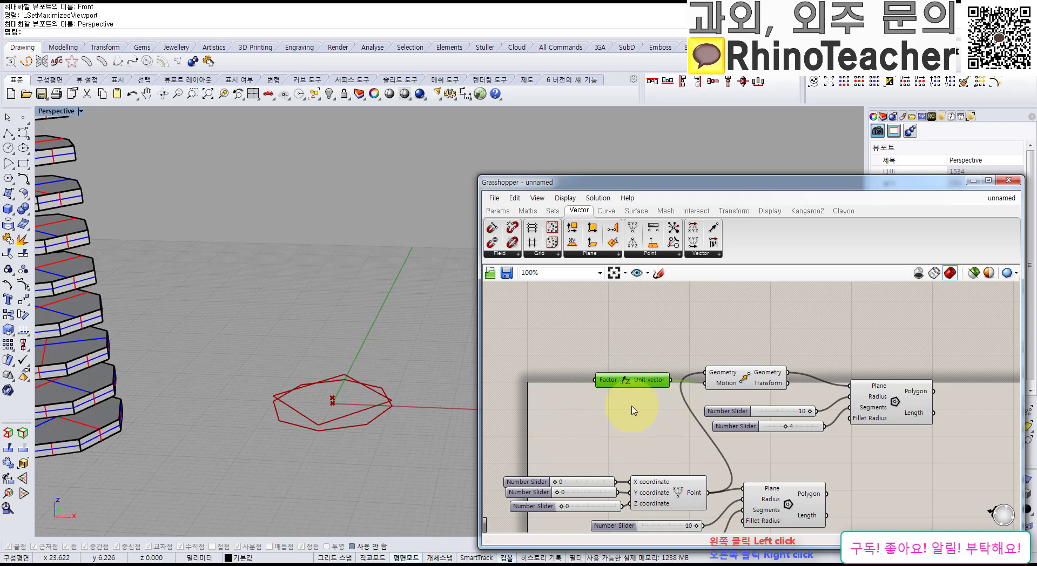
Create a number slider with the value 100 and connect it to the Factor input of Unit Z.
{"action": "double_click", "coordinate": [577, 415]}
{"action": "type", "text": "100"}
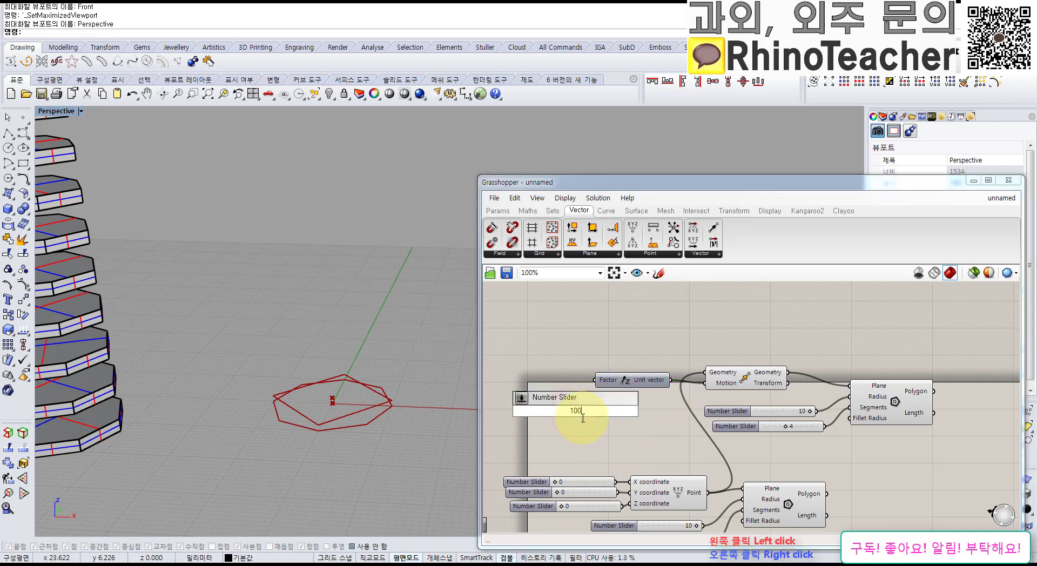
{"action": "key", "text": "Return"}
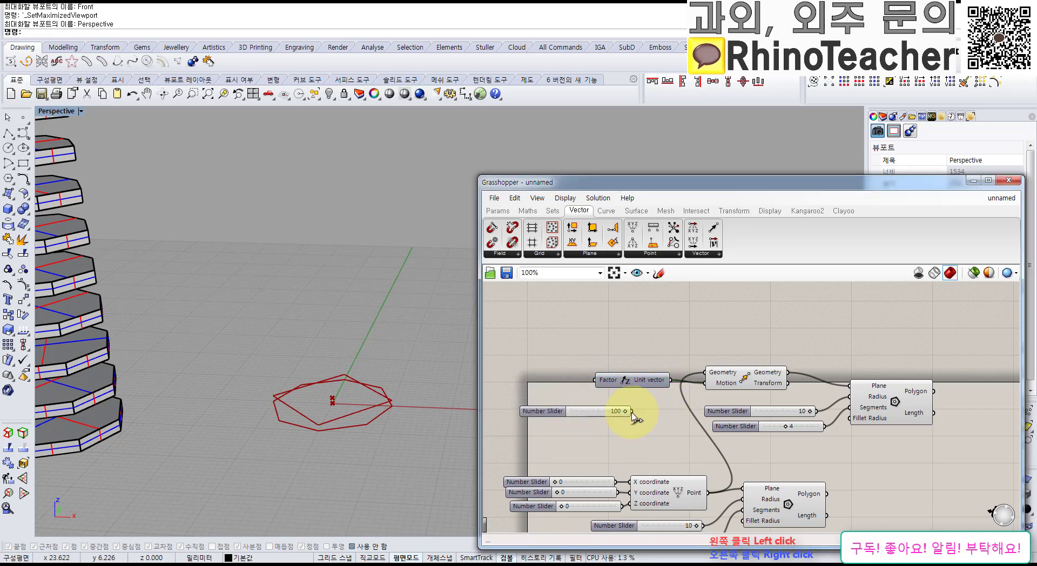
{"action": "left_click_drag", "start_coordinate": [631, 411], "coordinate": [561, 346]}
{"action": "right_click_drag", "start_coordinate": [352, 426], "coordinate": [378, 337]}
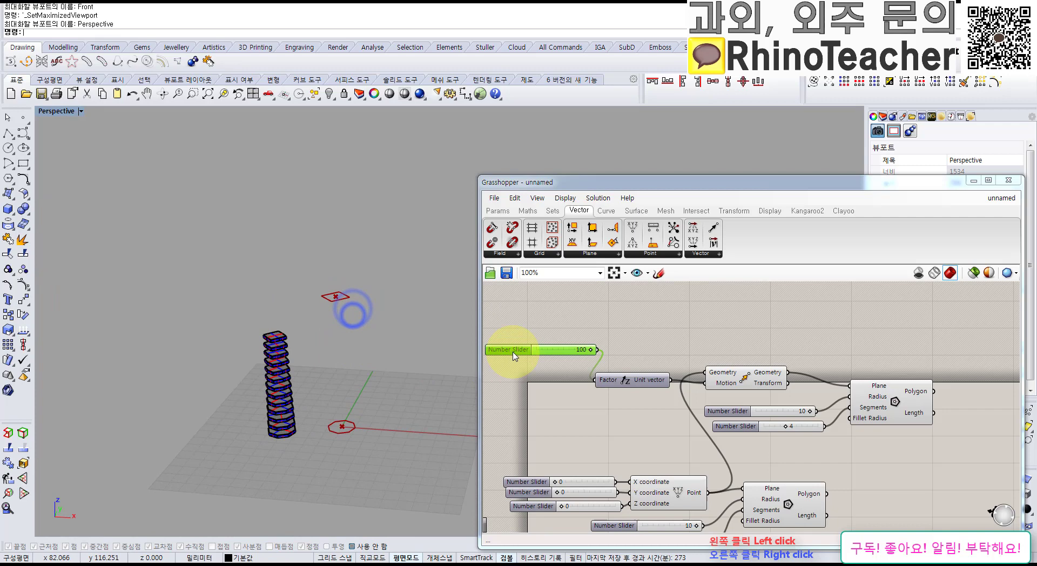
Set the Unit Z factor slider to 80 to adjust the upper polygon's height.
{"action": "left_click", "coordinate": [591, 350]}
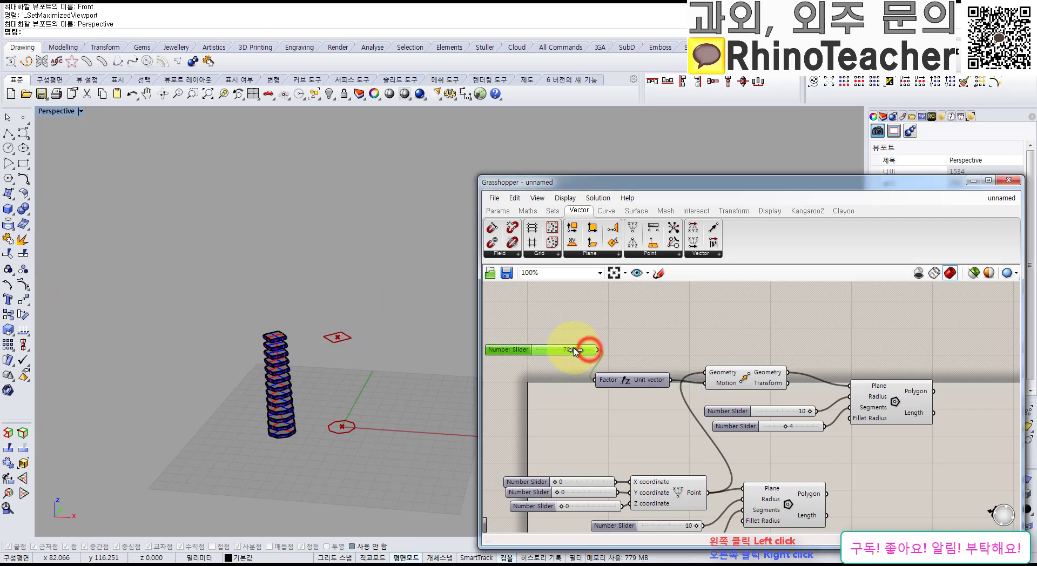
{"action": "left_click", "coordinate": [375, 427]}
{"action": "right_click_drag", "start_coordinate": [336, 403], "coordinate": [577, 365]}
{"action": "left_click_drag", "start_coordinate": [573, 351], "coordinate": [580, 351]}
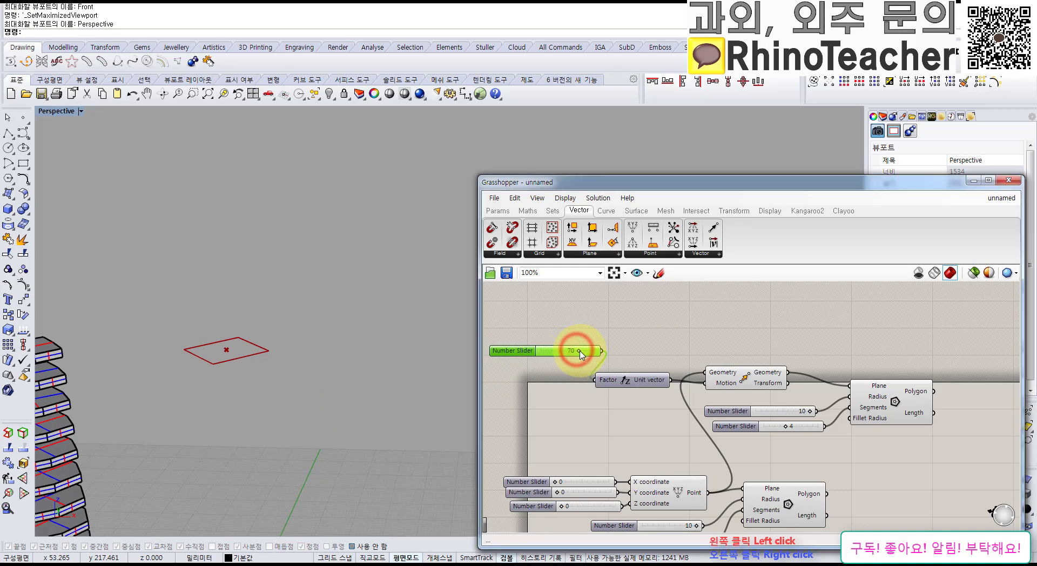
{"action": "double_click", "coordinate": [576, 352]}
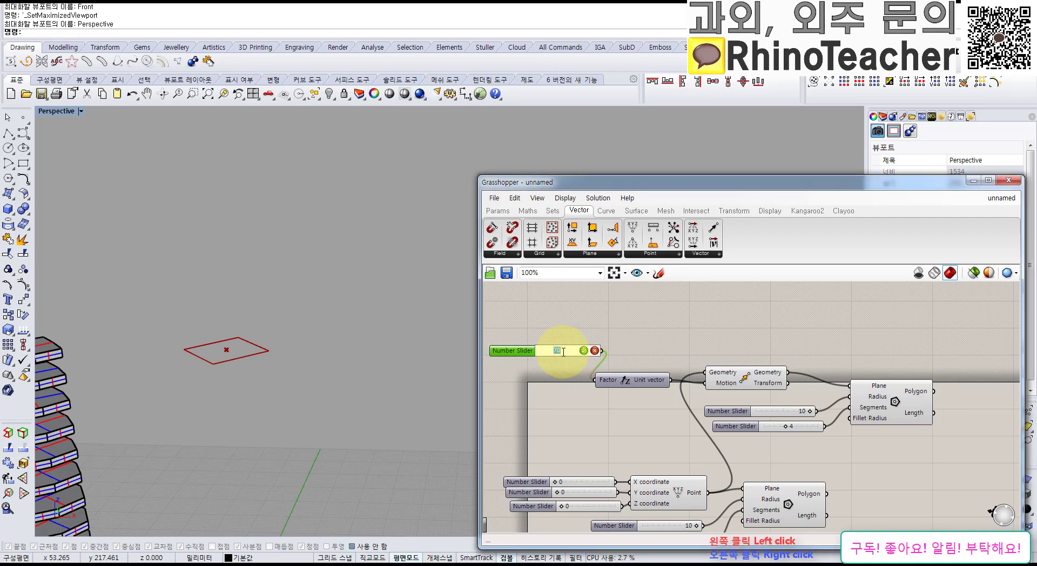
{"action": "key", "text": "Return"}
{"action": "left_click", "coordinate": [576, 424]}
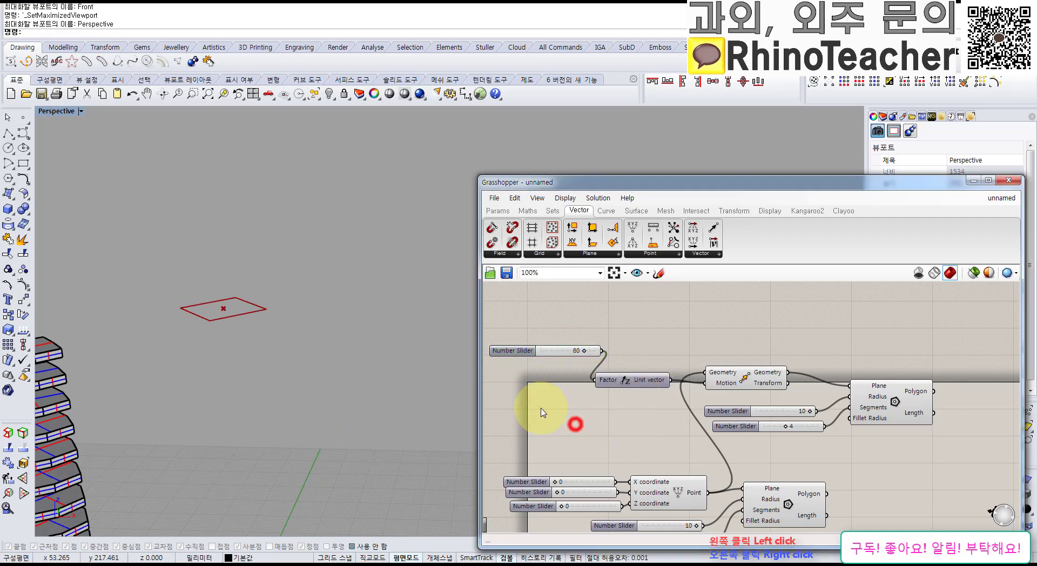
{"action": "right_click_drag", "start_coordinate": [380, 376], "coordinate": [354, 336], "text": "shift"}
{"action": "scroll", "coordinate": [389, 356], "scroll_direction": "down", "scroll_amount": 4}
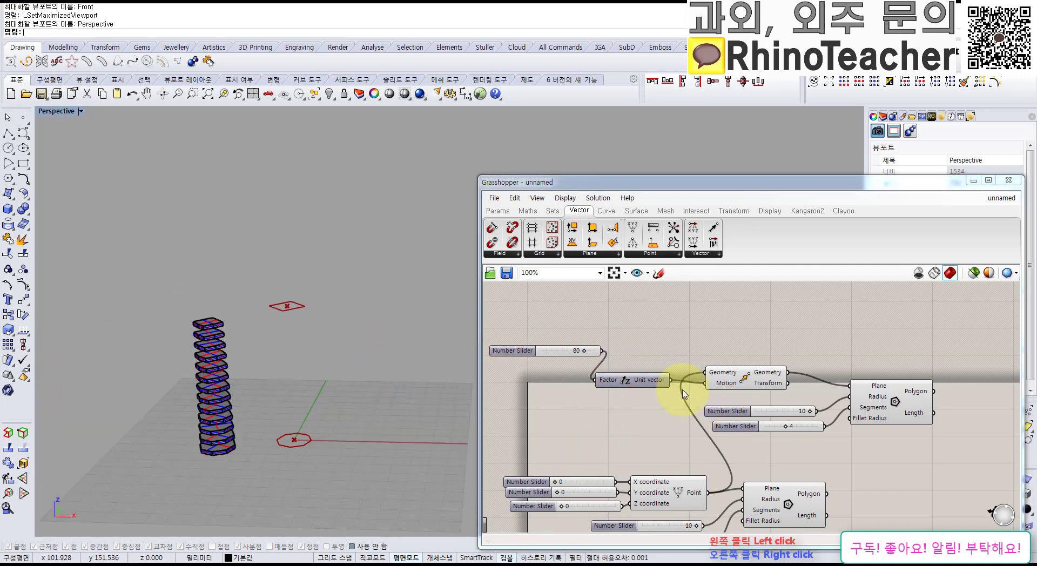
Rearrange the Unit Z component and its slider next to Move, and place the base Polygon component directly beneath the upper one.
{"action": "left_click_drag", "start_coordinate": [563, 351], "coordinate": [627, 408]}
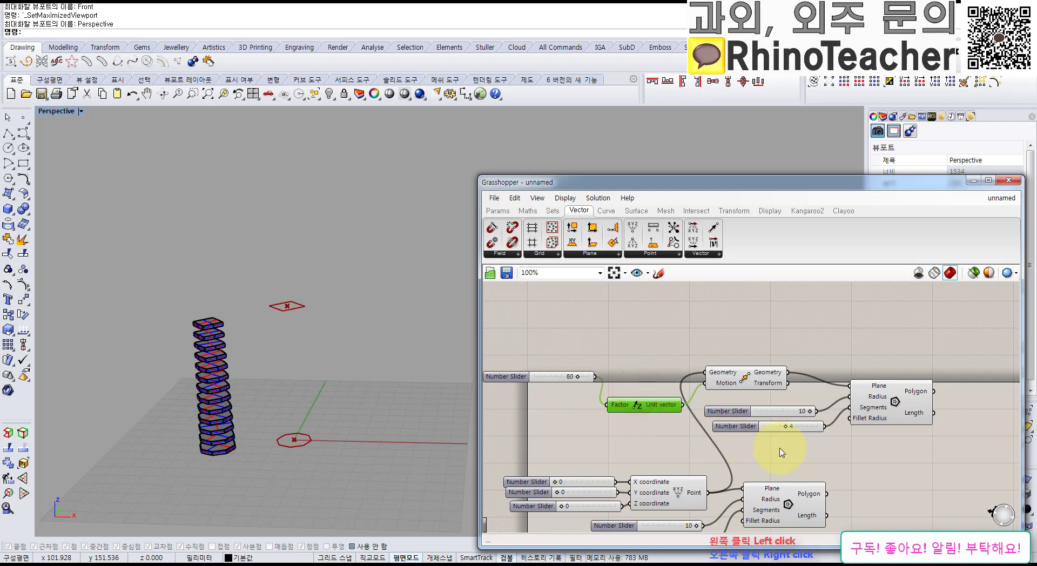
{"action": "right_click_drag", "start_coordinate": [761, 453], "coordinate": [798, 414]}
{"action": "scroll", "coordinate": [857, 412], "scroll_direction": "down", "scroll_amount": 2}
{"action": "right_click_drag", "start_coordinate": [857, 412], "coordinate": [764, 407]}
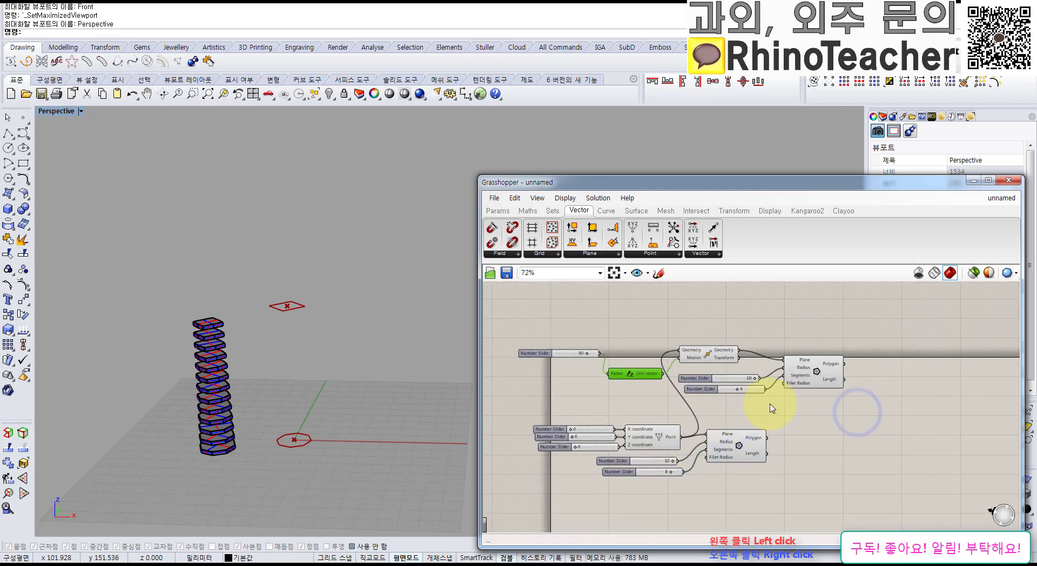
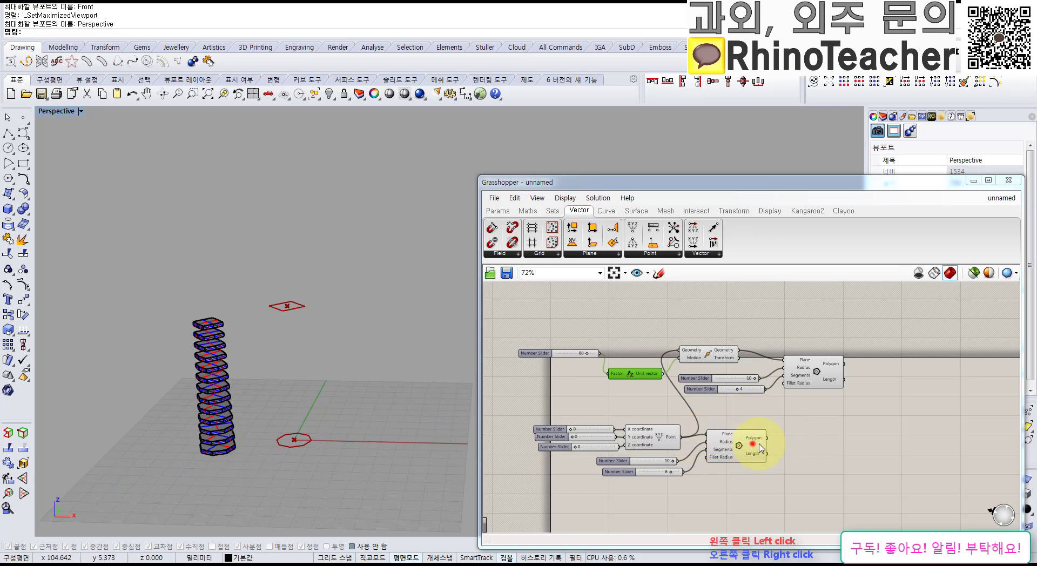
{"action": "left_click_drag", "start_coordinate": [761, 447], "coordinate": [834, 416]}
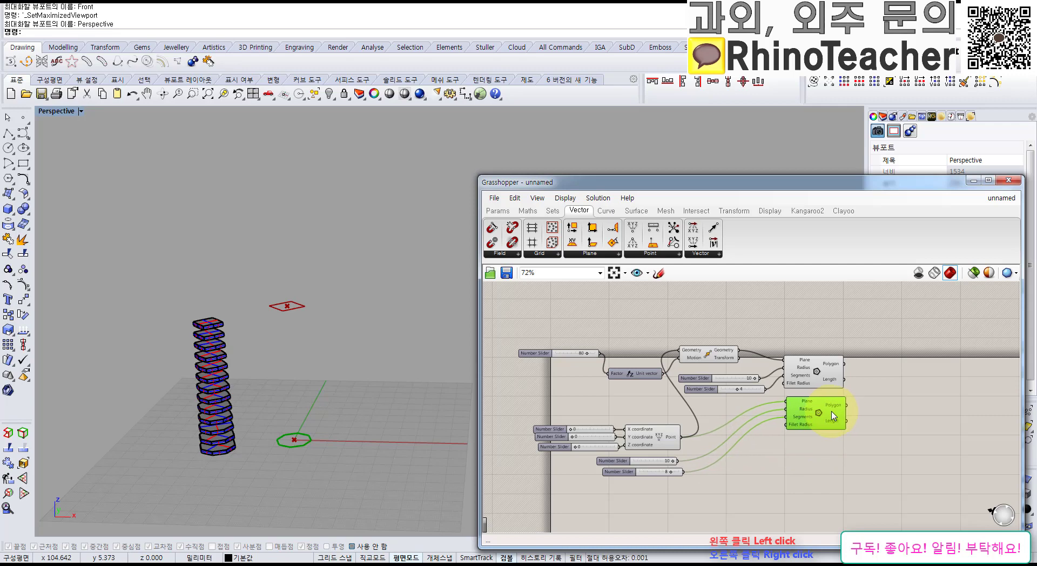
{"action": "left_click", "coordinate": [891, 412]}
Add a Loft surface component to the canvas beside the outputs of the two Polygon components.
{"action": "scroll", "coordinate": [904, 388], "scroll_direction": "up", "scroll_amount": 5}
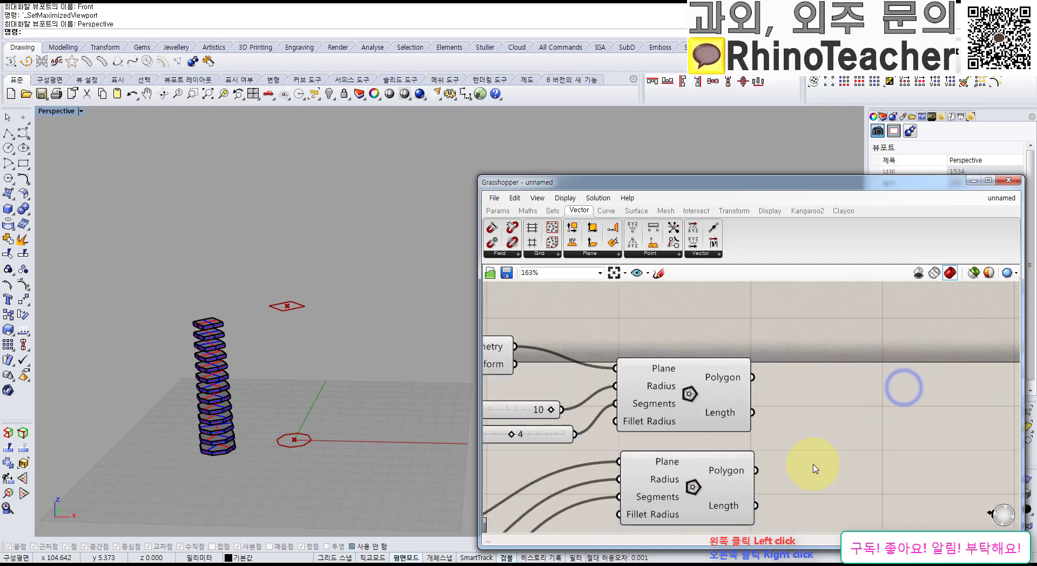
{"action": "right_click_drag", "start_coordinate": [810, 479], "coordinate": [741, 442]}
{"action": "scroll", "coordinate": [744, 442], "scroll_direction": "down", "scroll_amount": 1}
{"action": "right_click_drag", "start_coordinate": [801, 456], "coordinate": [752, 437]}
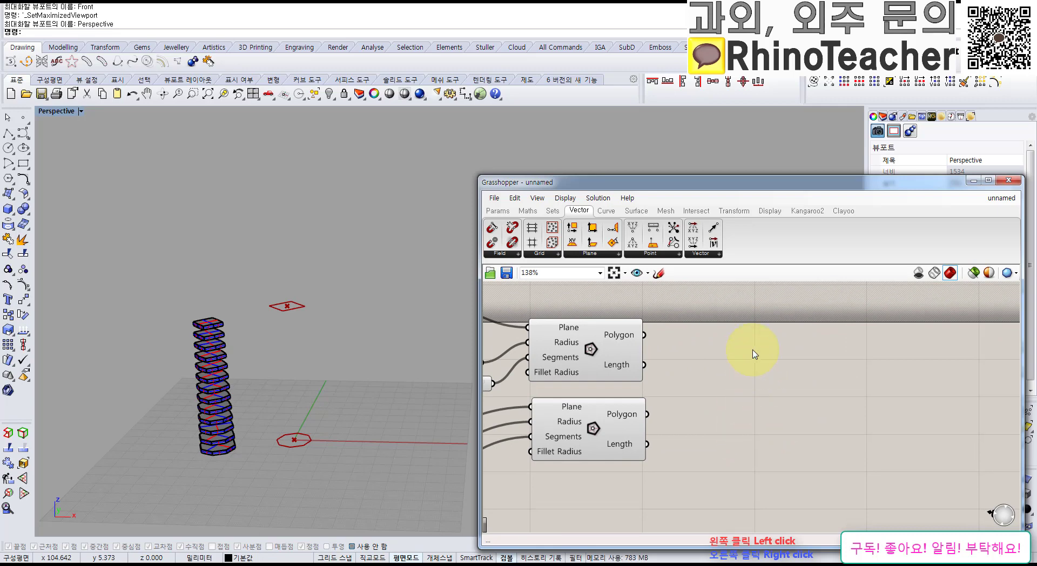
{"action": "left_click", "coordinate": [637, 211]}
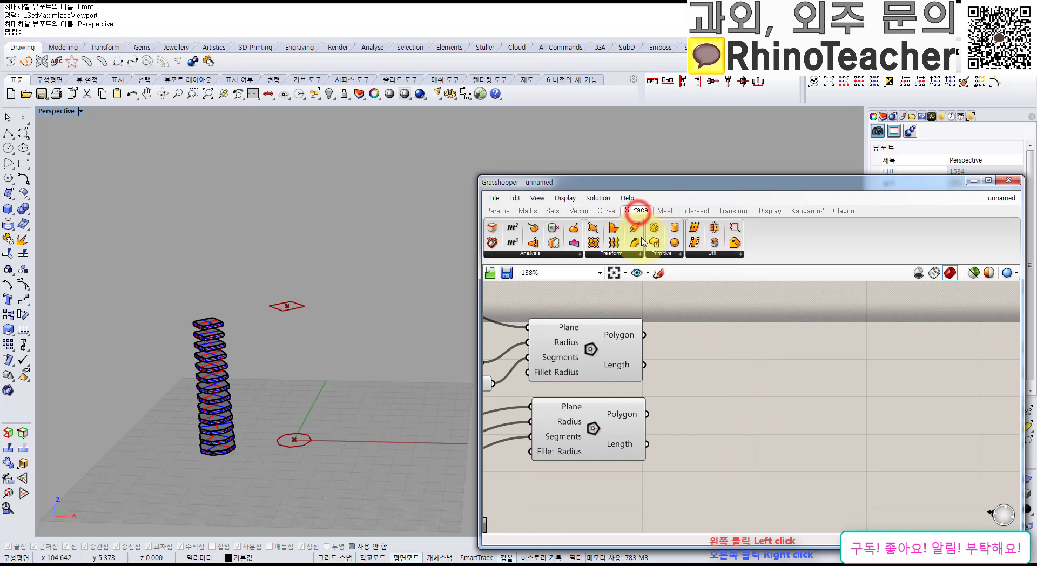
{"action": "left_click_drag", "start_coordinate": [613, 244], "coordinate": [758, 376]}
Connect the Polygon outputs of both the upper and base polygons to the Loft's Curves input.
{"action": "left_click_drag", "start_coordinate": [643, 335], "coordinate": [733, 359]}
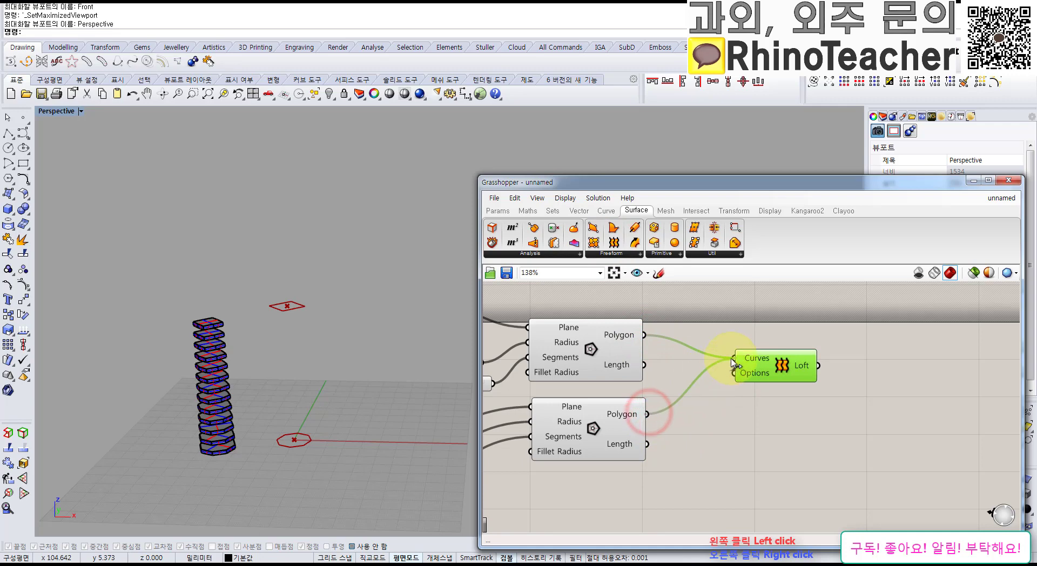
{"action": "left_click_drag", "start_coordinate": [644, 335], "coordinate": [733, 358]}
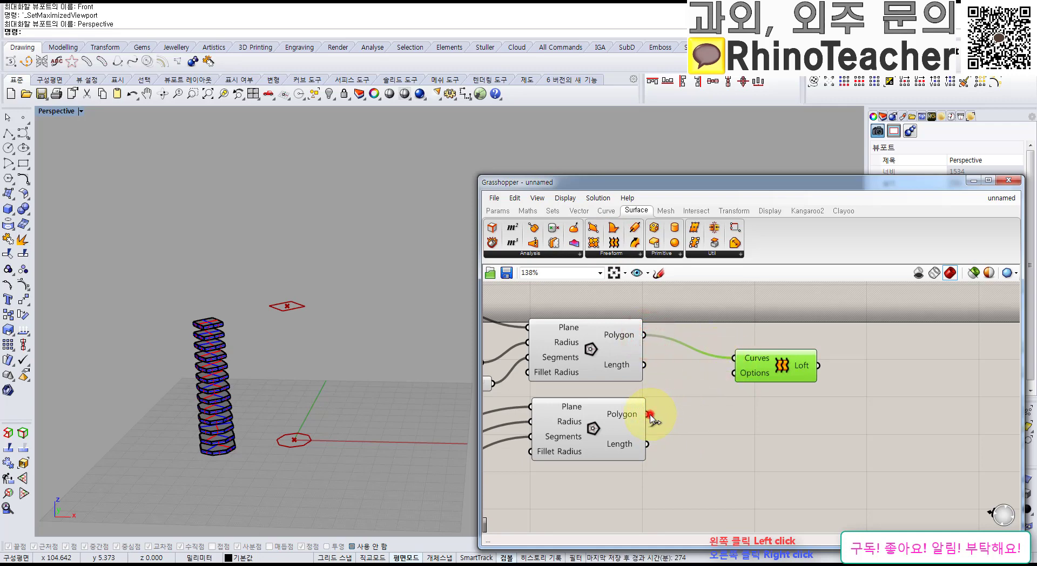
{"action": "left_click_drag", "start_coordinate": [671, 416], "coordinate": [674, 415]}
{"action": "left_click_drag", "start_coordinate": [719, 389], "coordinate": [734, 358], "text": "shift"}
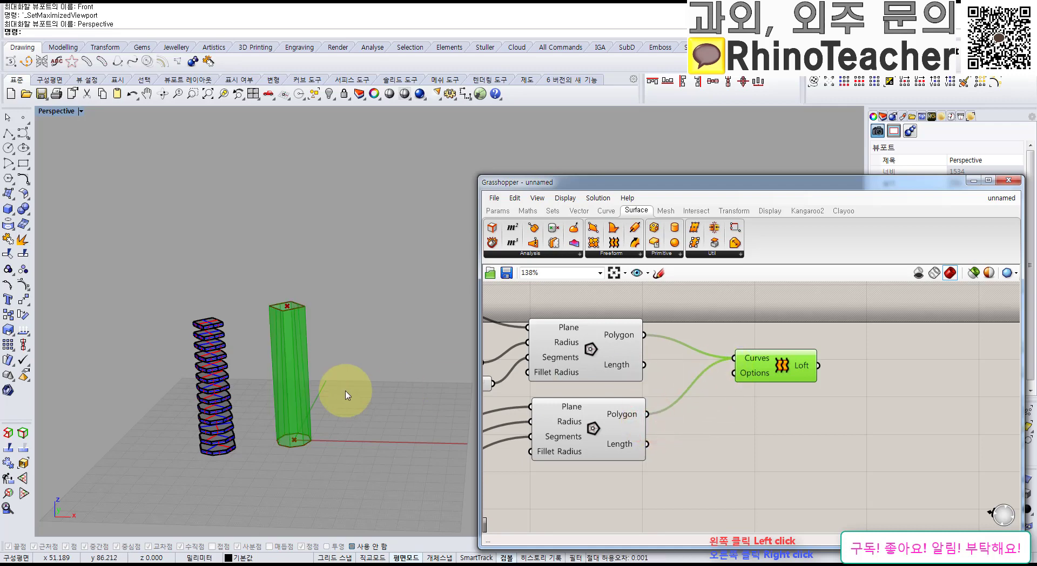
Set the upper polygon's Radius slider to 7 so the lofted tower tapers toward its top.
{"action": "mouse_move", "coordinate": [338, 367]}
{"action": "right_mouse_down"}
{"action": "mouse_move", "coordinate": [333, 336]}
{"action": "mouse_move", "coordinate": [349, 372]}
{"action": "right_mouse_up"}
{"action": "right_click_drag", "start_coordinate": [680, 426], "coordinate": [782, 434]}
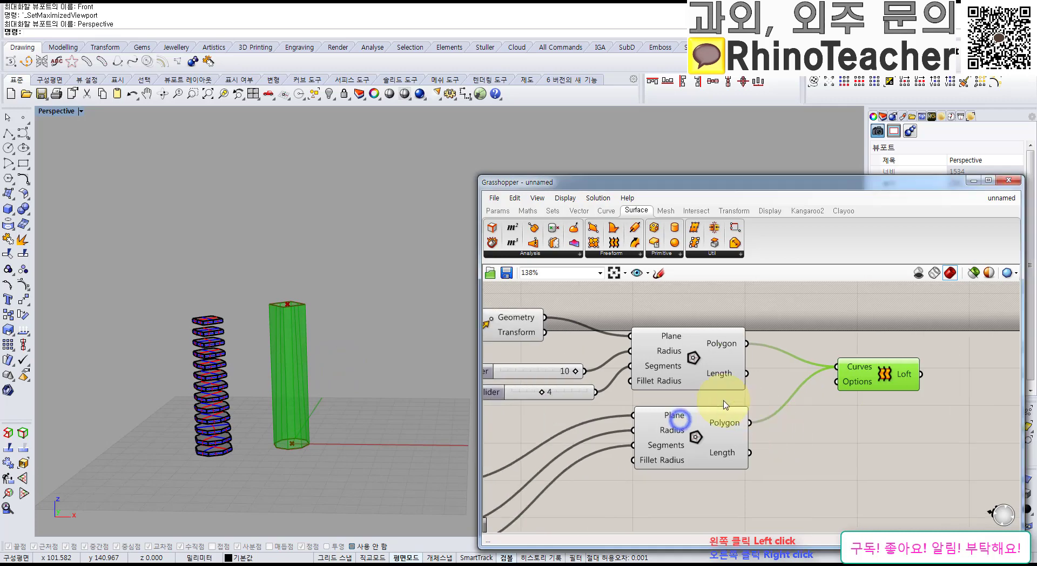
{"action": "scroll", "coordinate": [720, 402], "scroll_direction": "down", "scroll_amount": 4}
{"action": "scroll", "coordinate": [643, 387], "scroll_direction": "up", "scroll_amount": 5}
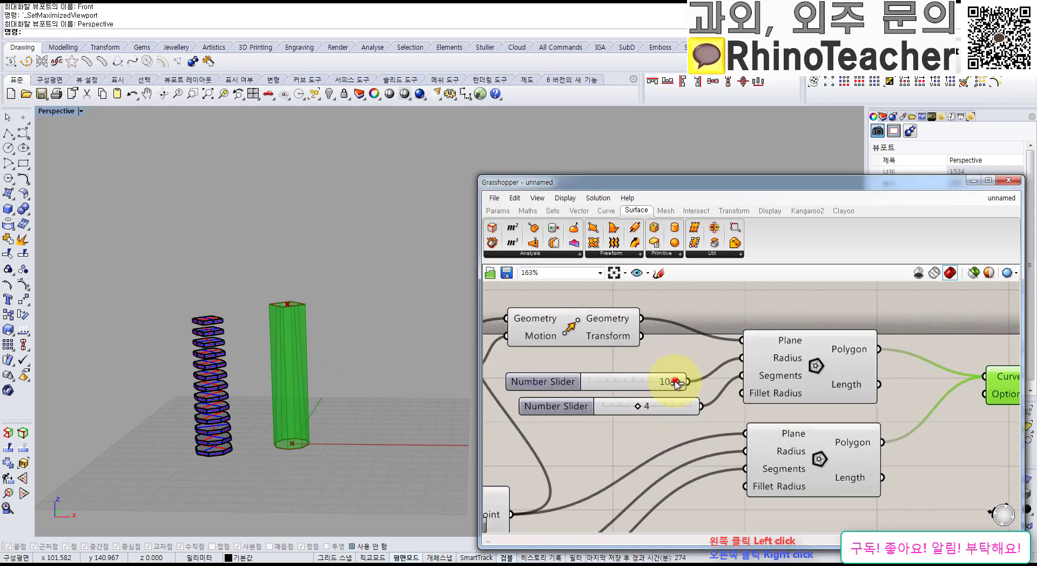
{"action": "left_click_drag", "start_coordinate": [676, 383], "coordinate": [642, 382]}
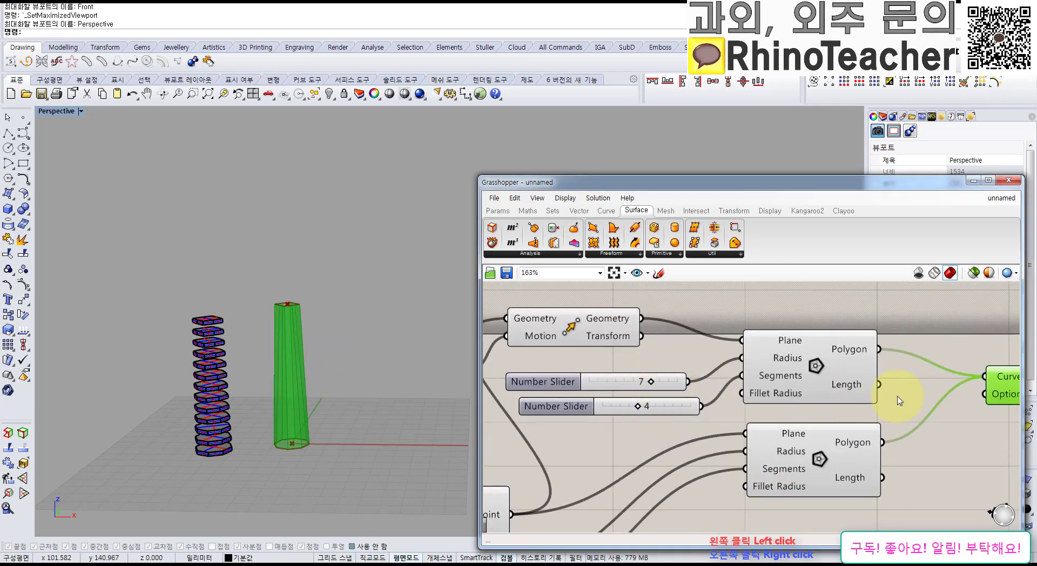
Reposition the Loft component slightly beside the two Polygon components and deselect it.
{"action": "right_click_drag", "start_coordinate": [890, 397], "coordinate": [707, 388]}
{"action": "scroll", "coordinate": [704, 389], "scroll_direction": "down", "scroll_amount": 3}
{"action": "right_click_drag", "start_coordinate": [780, 407], "coordinate": [704, 422]}
{"action": "scroll", "coordinate": [729, 410], "scroll_direction": "up", "scroll_amount": 3}
{"action": "left_click_drag", "start_coordinate": [731, 393], "coordinate": [744, 383]}
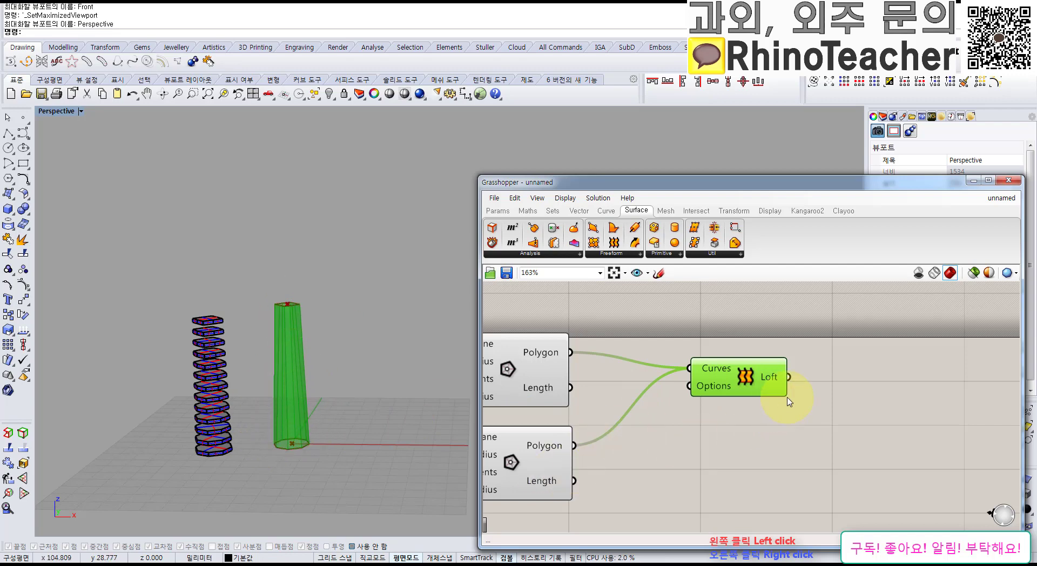
{"action": "right_click_drag", "start_coordinate": [768, 394], "coordinate": [711, 386]}
{"action": "left_click", "coordinate": [812, 399]}
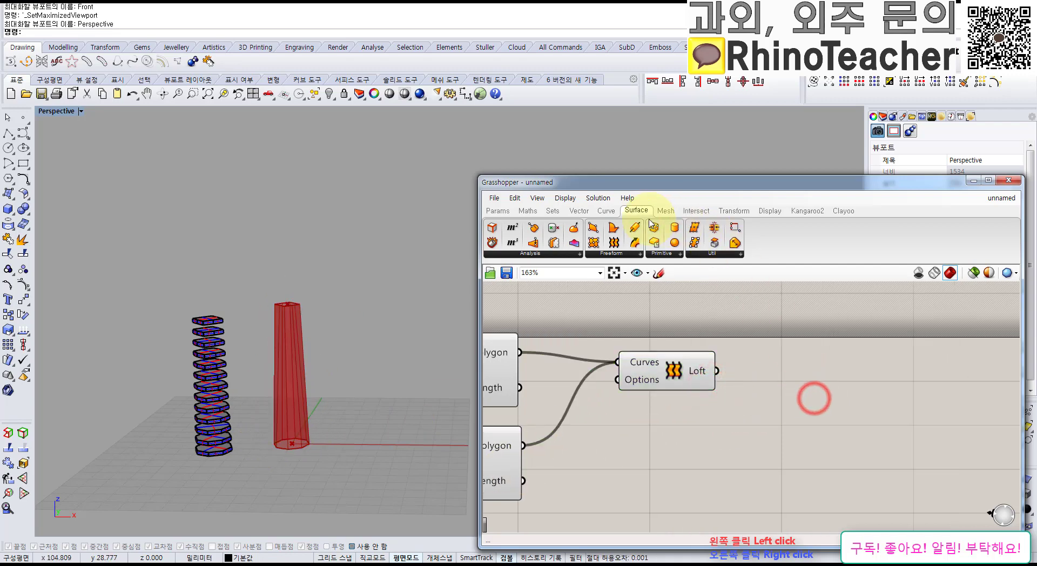
Add a Contour component to the canvas beside the Loft component.
{"action": "left_click", "coordinate": [696, 210]}
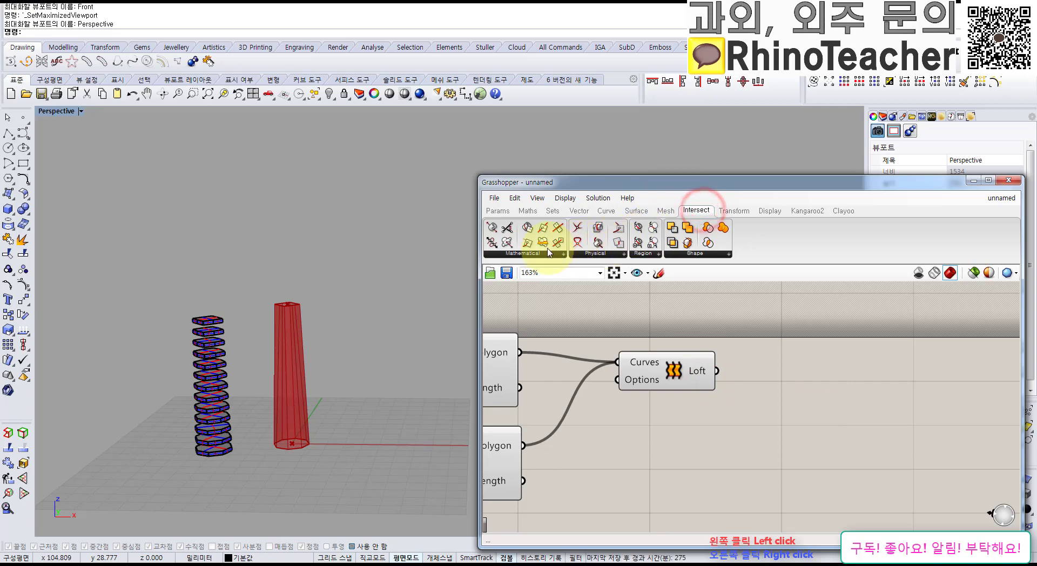
{"action": "left_click", "coordinate": [598, 253]}
{"action": "left_click", "coordinate": [542, 253]}
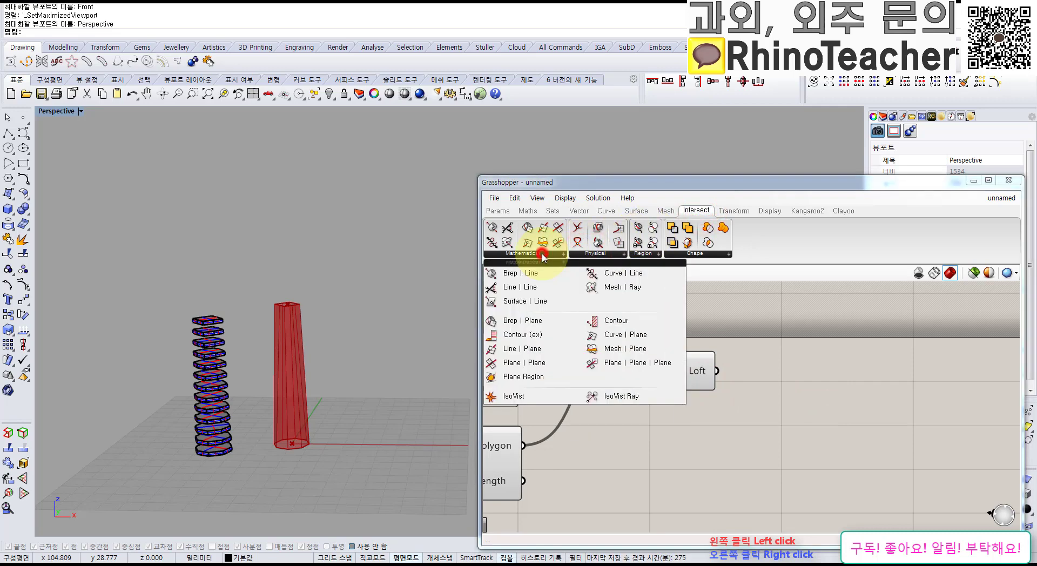
{"action": "left_click", "coordinate": [616, 320]}
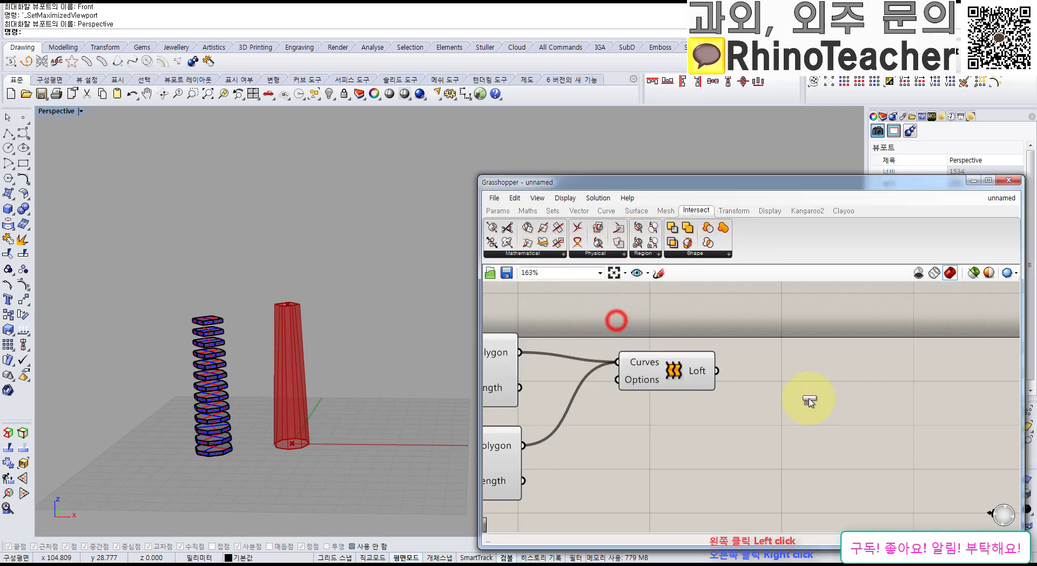
{"action": "left_click", "coordinate": [817, 376]}
{"action": "left_click_drag", "start_coordinate": [820, 389], "coordinate": [822, 413]}
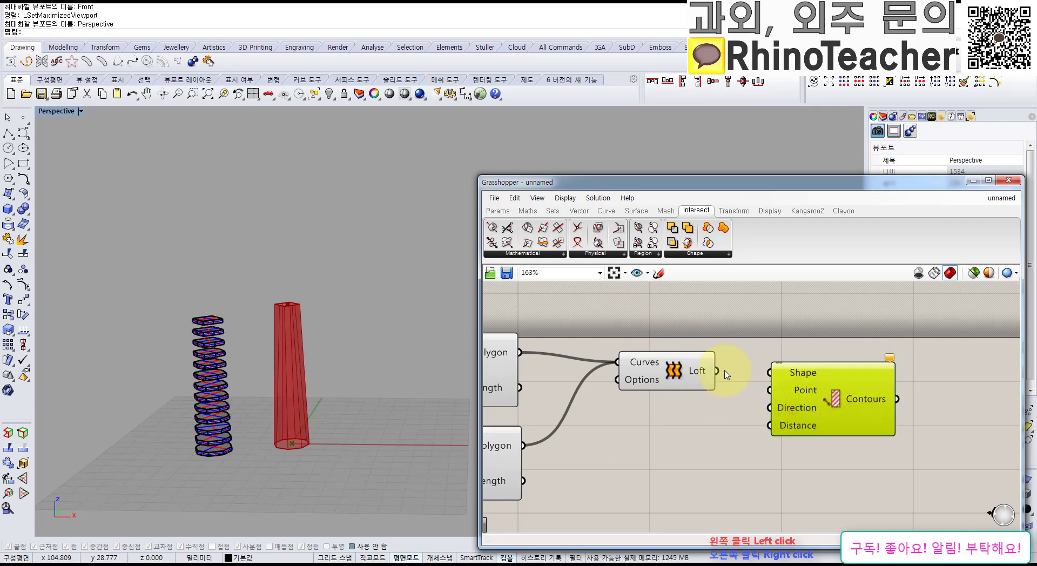
Connect the Loft output to the Contour's Shape input and shift the Contour component slightly away from Loft.
{"action": "left_click", "coordinate": [697, 379]}
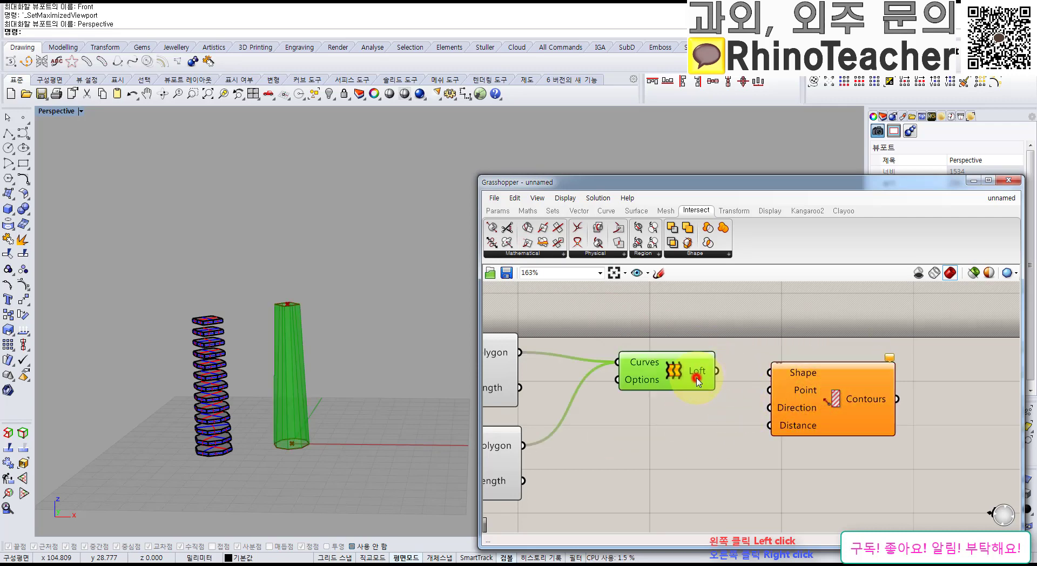
{"action": "left_click_drag", "start_coordinate": [726, 373], "coordinate": [763, 378]}
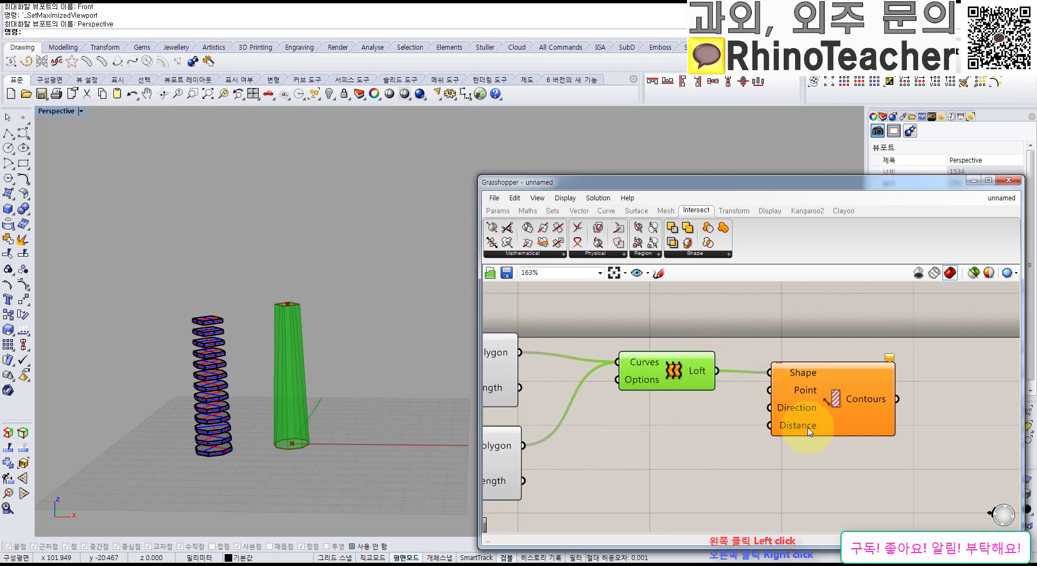
{"action": "left_click_drag", "start_coordinate": [821, 424], "coordinate": [832, 426]}
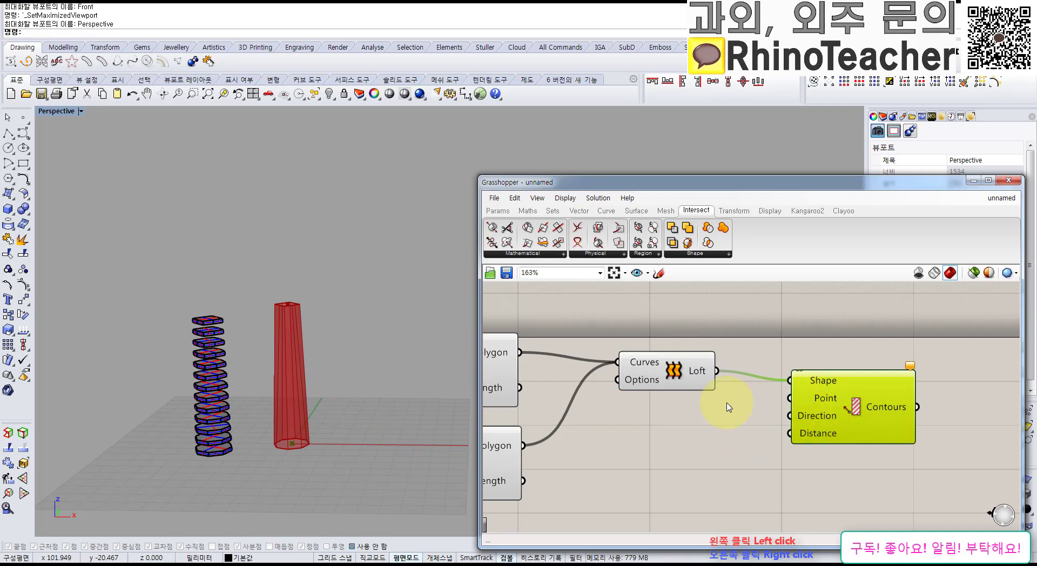
Connect the Construct Point output to the Contour's Point input.
{"action": "scroll", "coordinate": [729, 408], "scroll_direction": "down", "scroll_amount": 5}
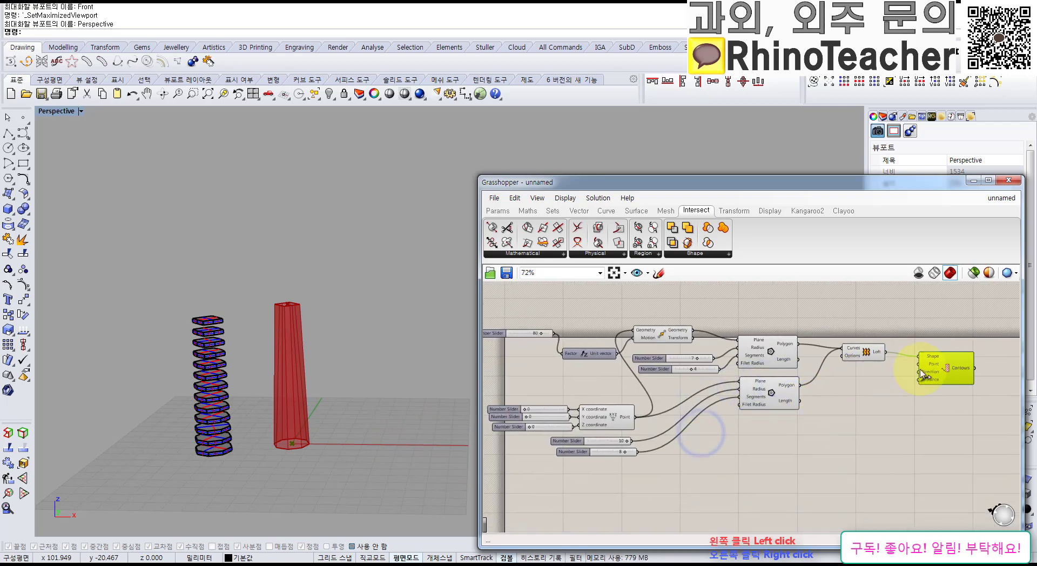
{"action": "scroll", "coordinate": [937, 372], "scroll_direction": "up", "scroll_amount": 6}
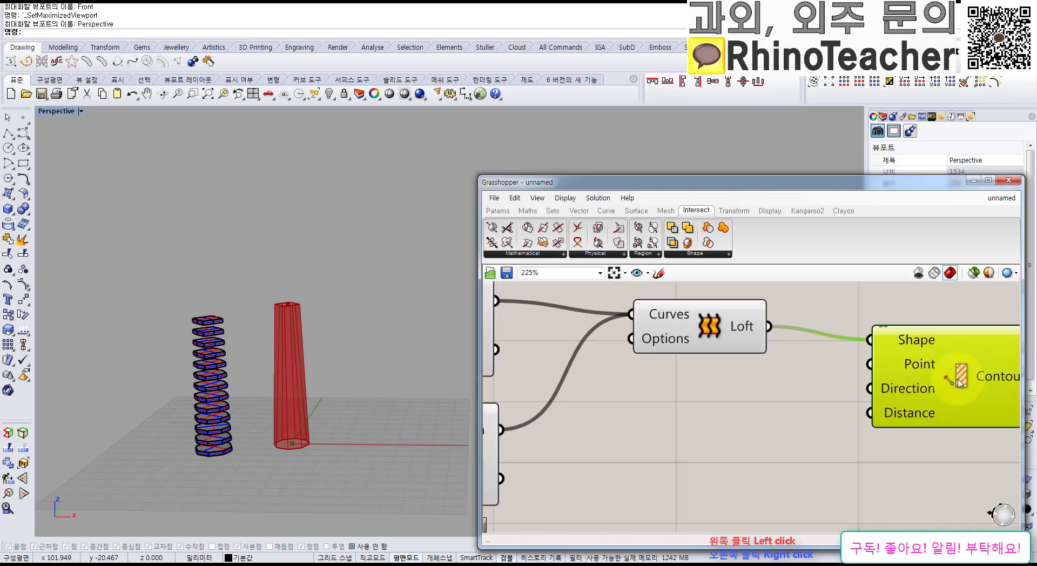
{"action": "scroll", "coordinate": [659, 418], "scroll_direction": "down", "scroll_amount": 3}
{"action": "mouse_move", "coordinate": [773, 408]}
{"action": "right_mouse_down"}
{"action": "mouse_move", "coordinate": [747, 432]}
{"action": "mouse_move", "coordinate": [780, 406]}
{"action": "right_mouse_up"}
{"action": "scroll", "coordinate": [748, 432], "scroll_direction": "down", "scroll_amount": 2}
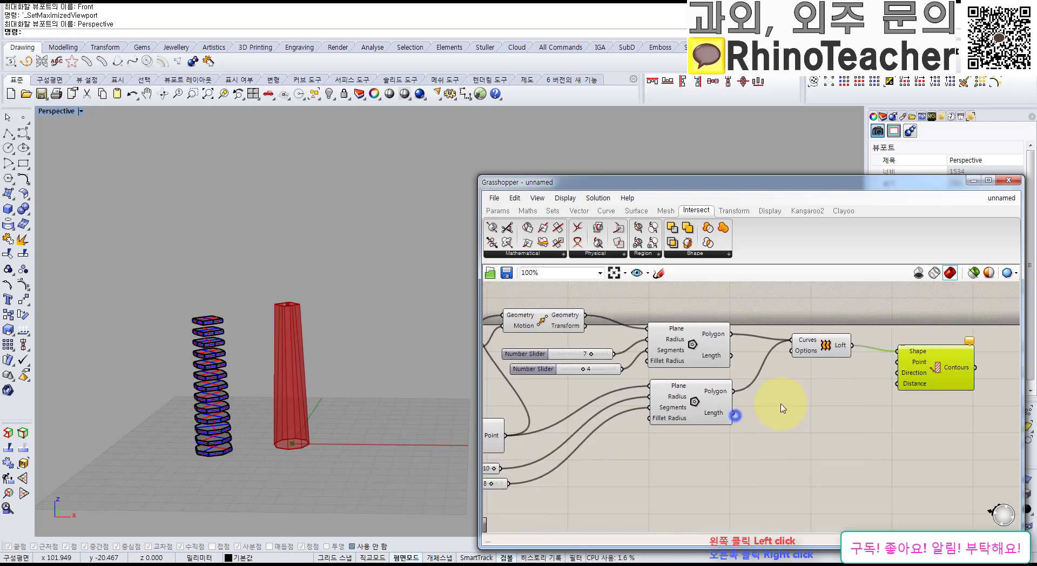
{"action": "scroll", "coordinate": [849, 397], "scroll_direction": "down", "scroll_amount": 2}
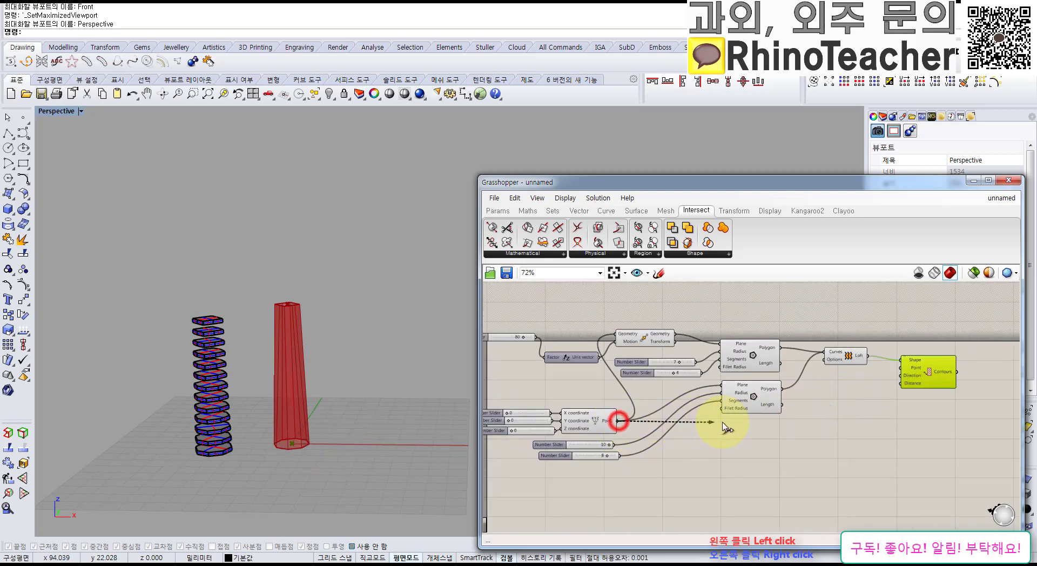
{"action": "left_click_drag", "start_coordinate": [728, 428], "coordinate": [887, 372]}
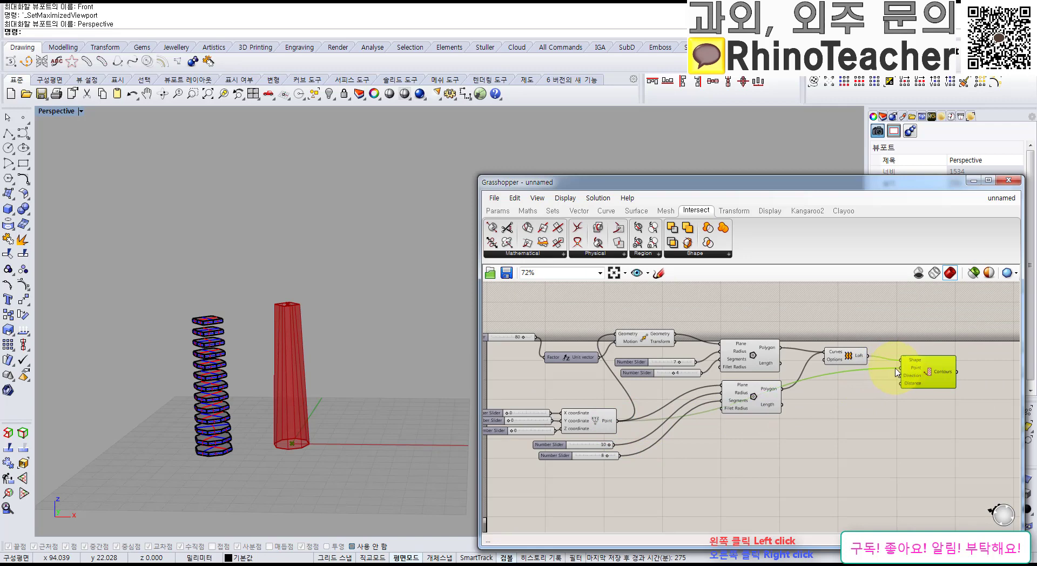
Disconnect the Construct Point wire from the Contour's Point input.
{"action": "right_click", "coordinate": [911, 370]}
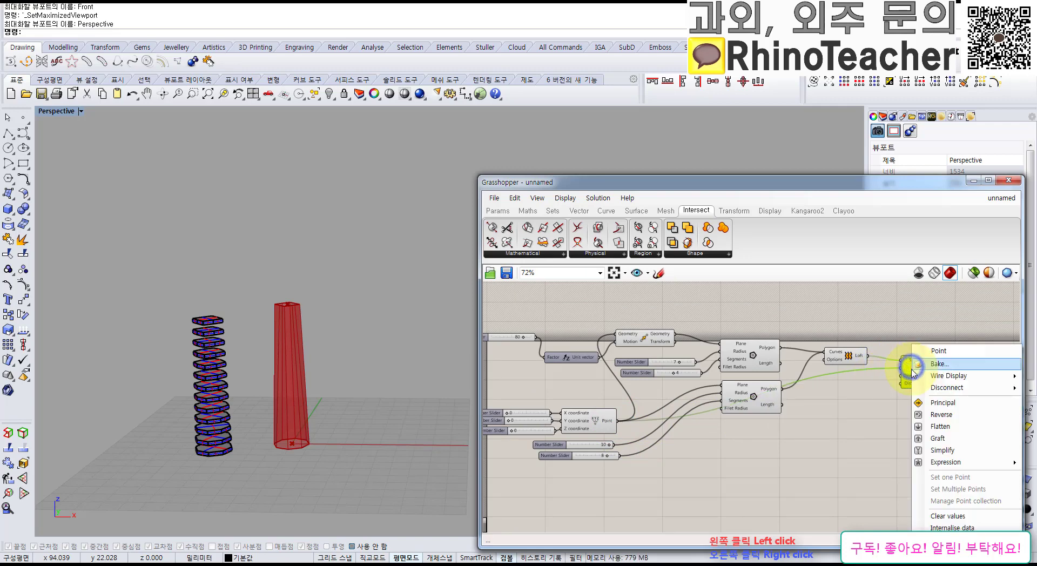
{"action": "mouse_move", "coordinate": [936, 389]}
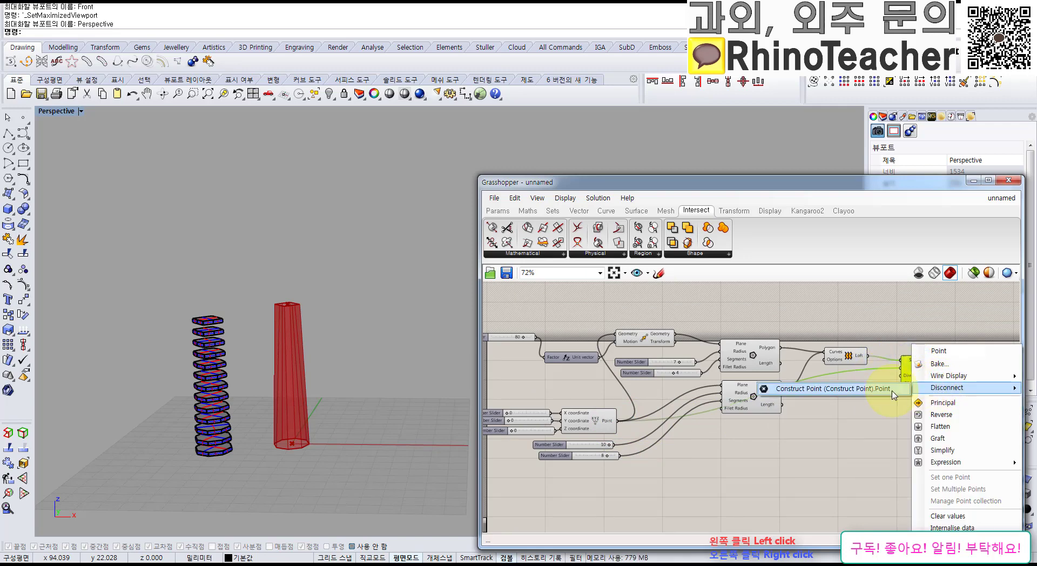
{"action": "left_click", "coordinate": [864, 388]}
{"action": "left_click", "coordinate": [888, 436]}
Add a Unit Z vector component below Loft and connect its Unit vector output to the Contour's Direction input.
{"action": "scroll", "coordinate": [885, 410], "scroll_direction": "up", "scroll_amount": 4}
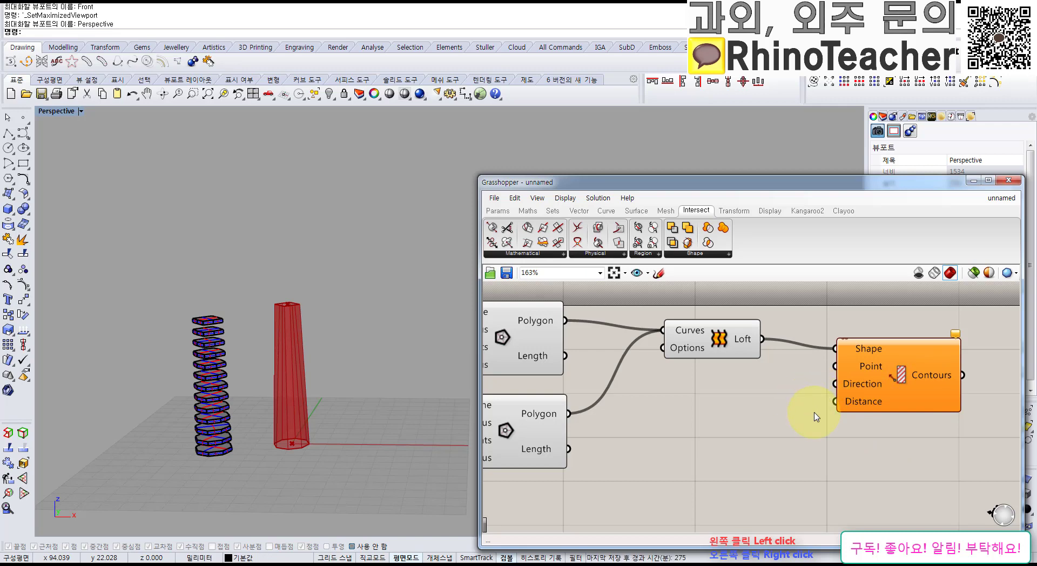
{"action": "double_click", "coordinate": [805, 399]}
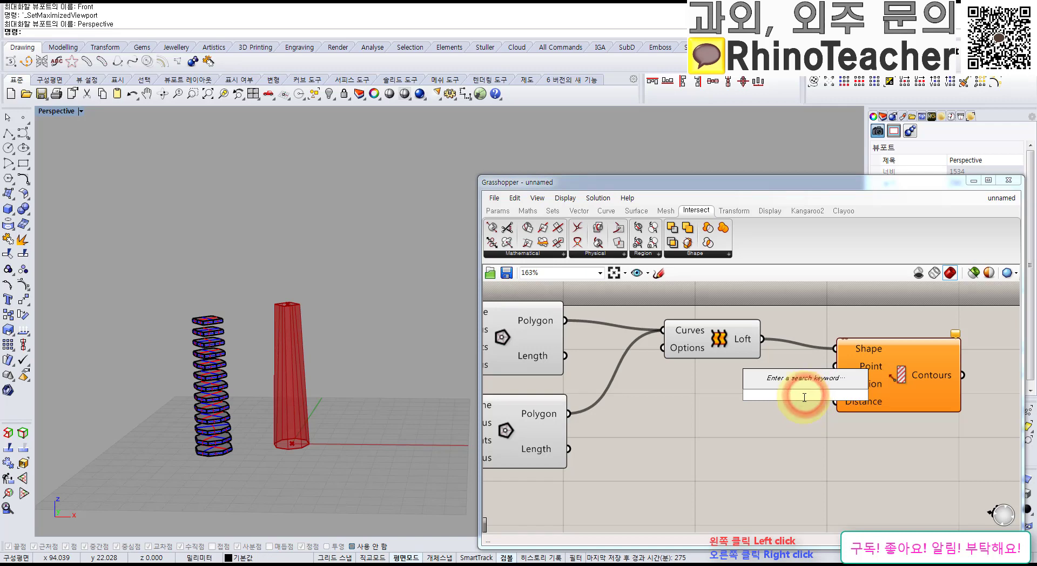
{"action": "left_click", "coordinate": [674, 410]}
{"action": "left_click", "coordinate": [578, 210]}
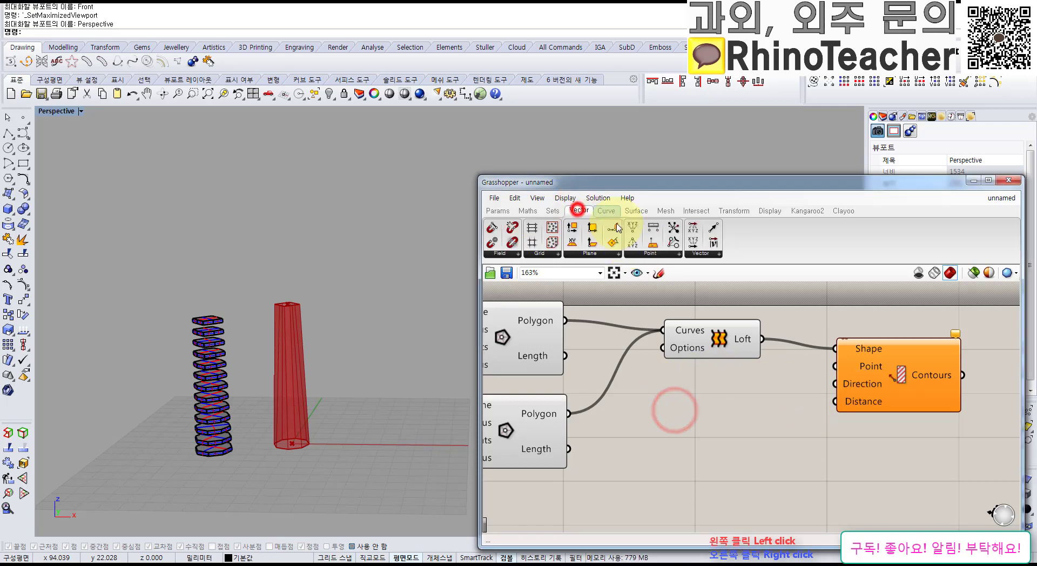
{"action": "left_click", "coordinate": [694, 253]}
{"action": "left_click", "coordinate": [713, 349]}
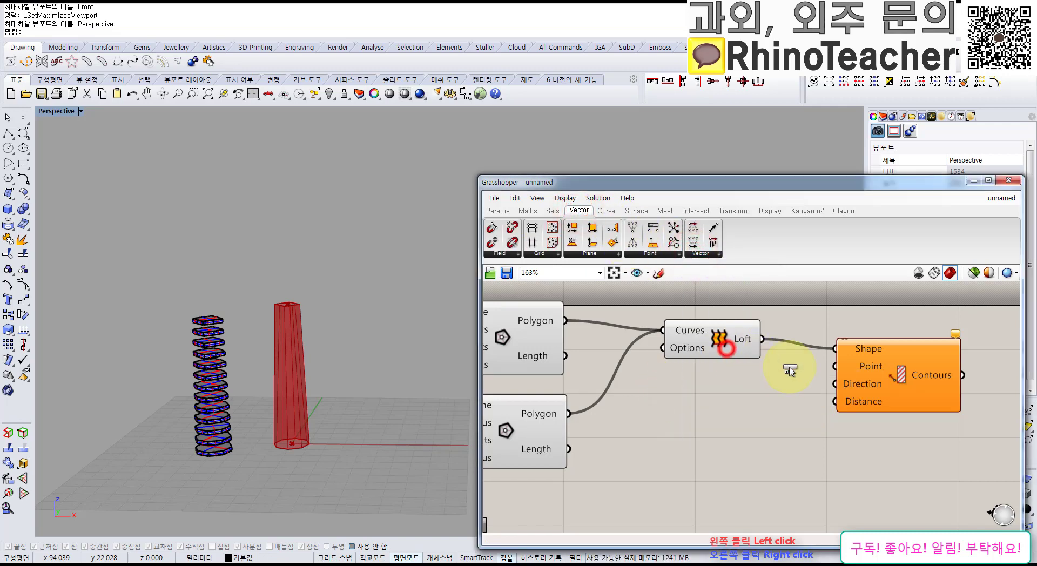
{"action": "left_click", "coordinate": [735, 381]}
{"action": "left_click_drag", "start_coordinate": [798, 385], "coordinate": [758, 378]}
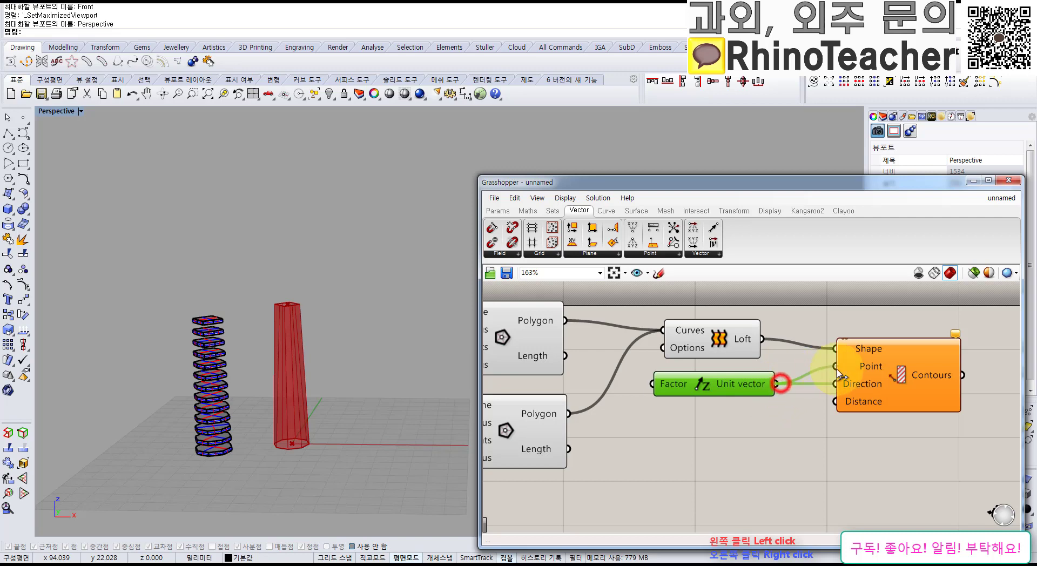
{"action": "left_click", "coordinate": [779, 384]}
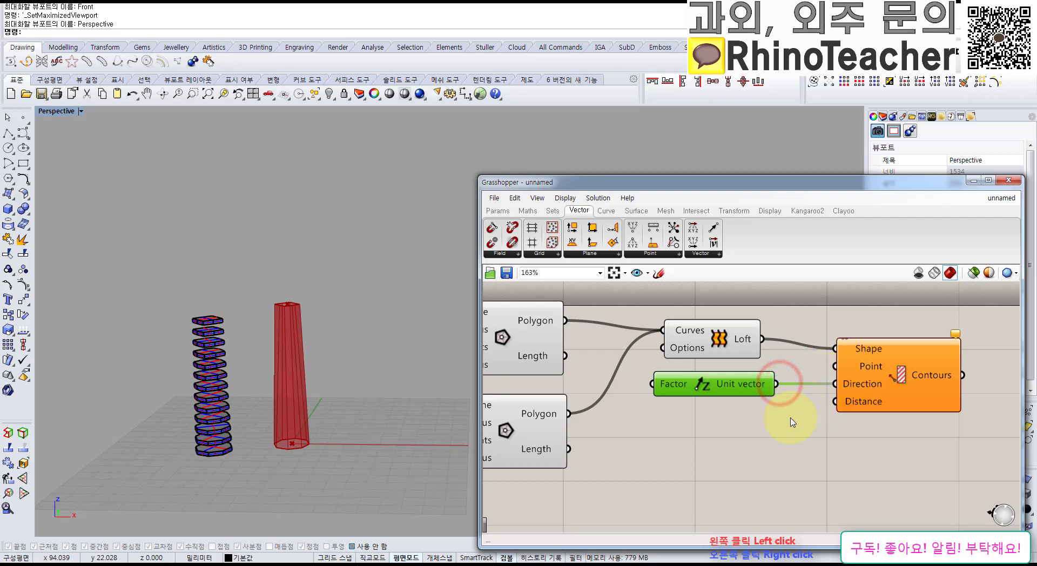
{"action": "right_click", "coordinate": [852, 387]}
{"action": "mouse_move", "coordinate": [885, 381]}
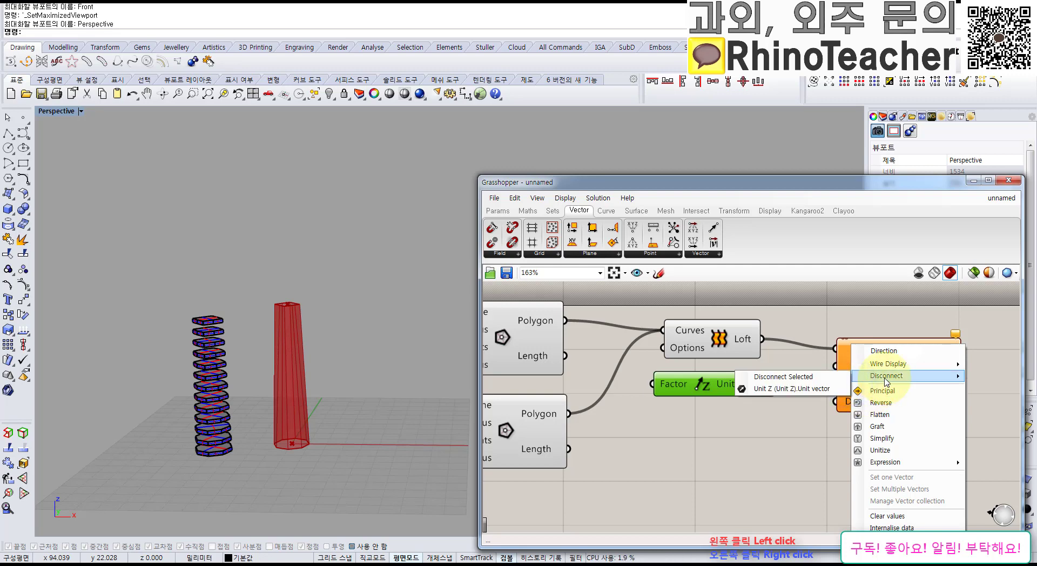
{"action": "left_click", "coordinate": [737, 464]}
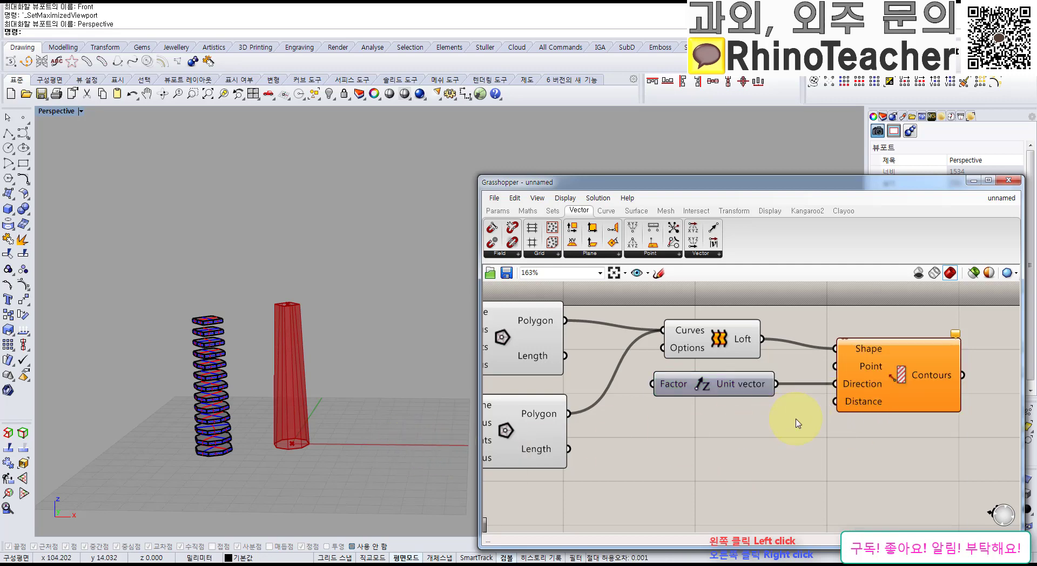
Create a number slider with value 10 below Unit Z and connect it to the Contour's Distance input.
{"action": "double_click", "coordinate": [738, 432]}
{"action": "type", "text": "10"}
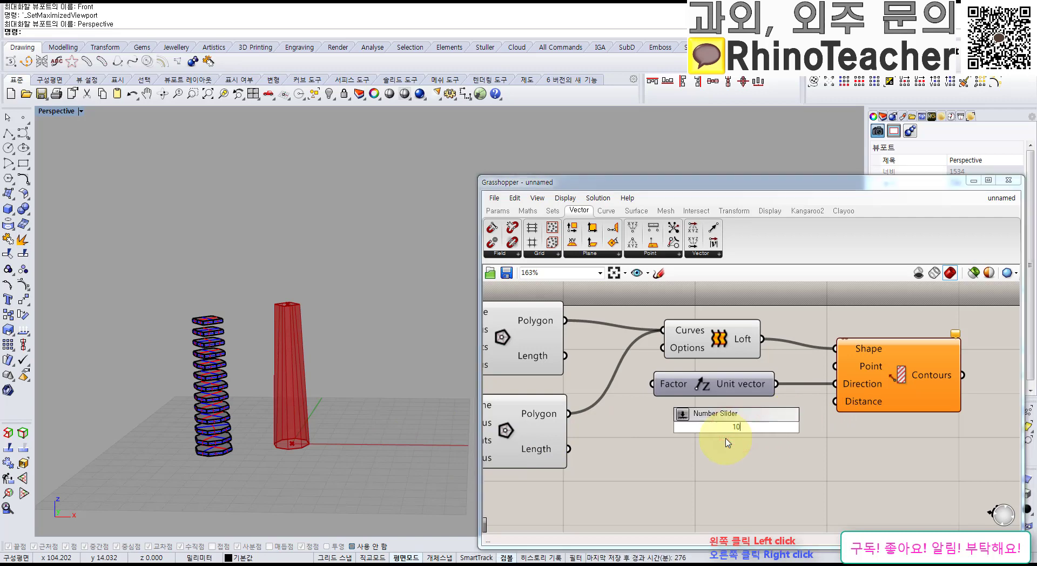
{"action": "key", "text": "Return"}
{"action": "left_click_drag", "start_coordinate": [743, 426], "coordinate": [704, 422]}
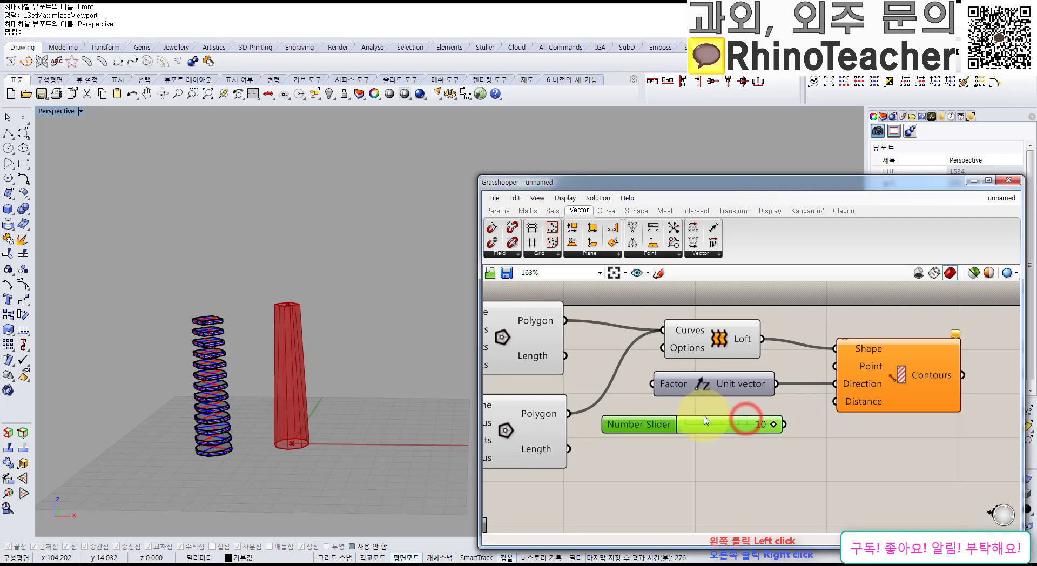
{"action": "left_click_drag", "start_coordinate": [787, 424], "coordinate": [836, 402]}
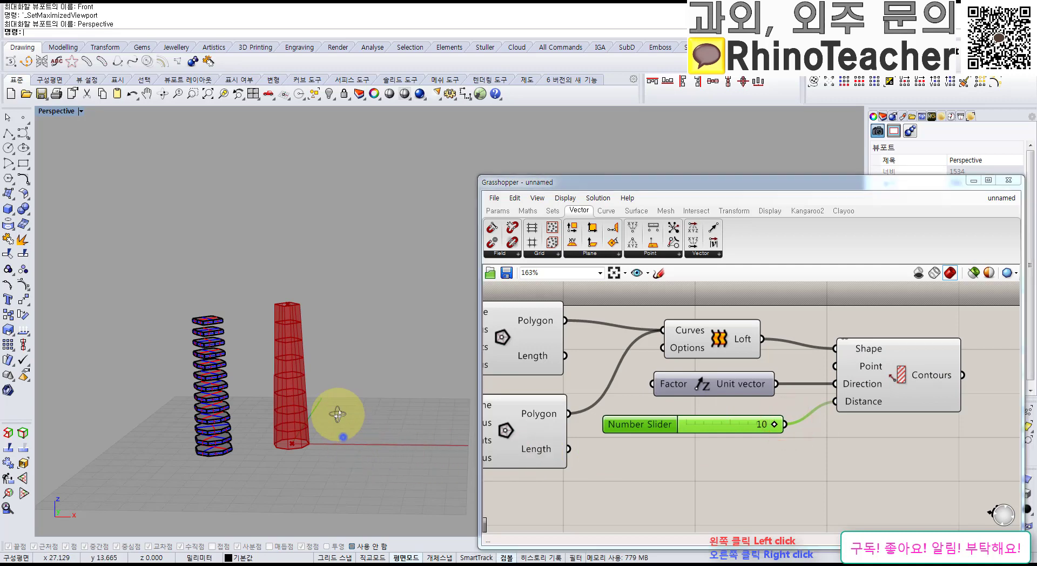
Set the contour Distance slider to 5 and check the contour spacing on the tower.
{"action": "scroll", "coordinate": [301, 451], "scroll_direction": "up", "scroll_amount": 5}
{"action": "left_click_drag", "start_coordinate": [774, 423], "coordinate": [733, 426]}
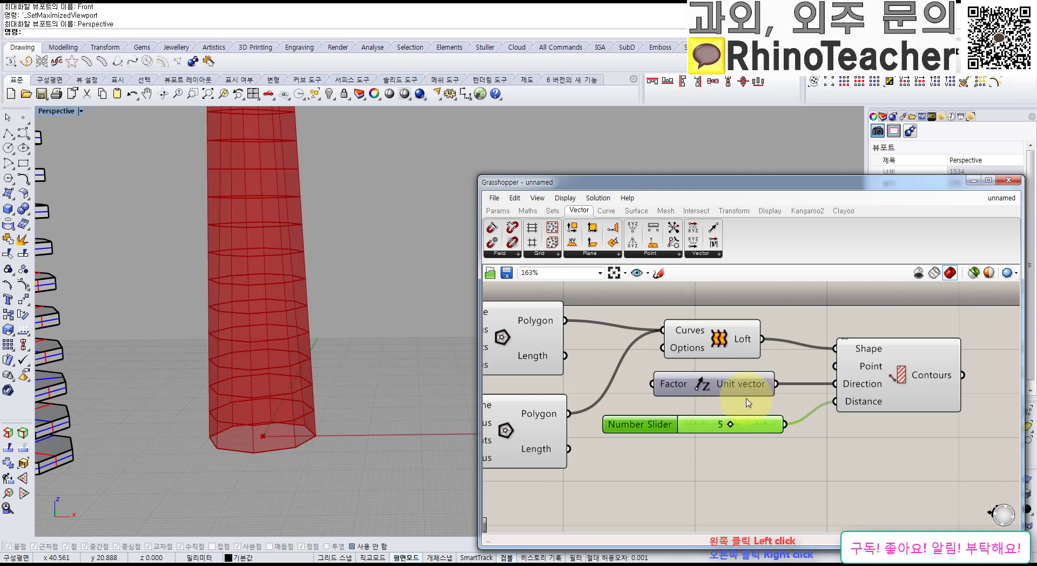
{"action": "scroll", "coordinate": [370, 427], "scroll_direction": "down", "scroll_amount": 5}
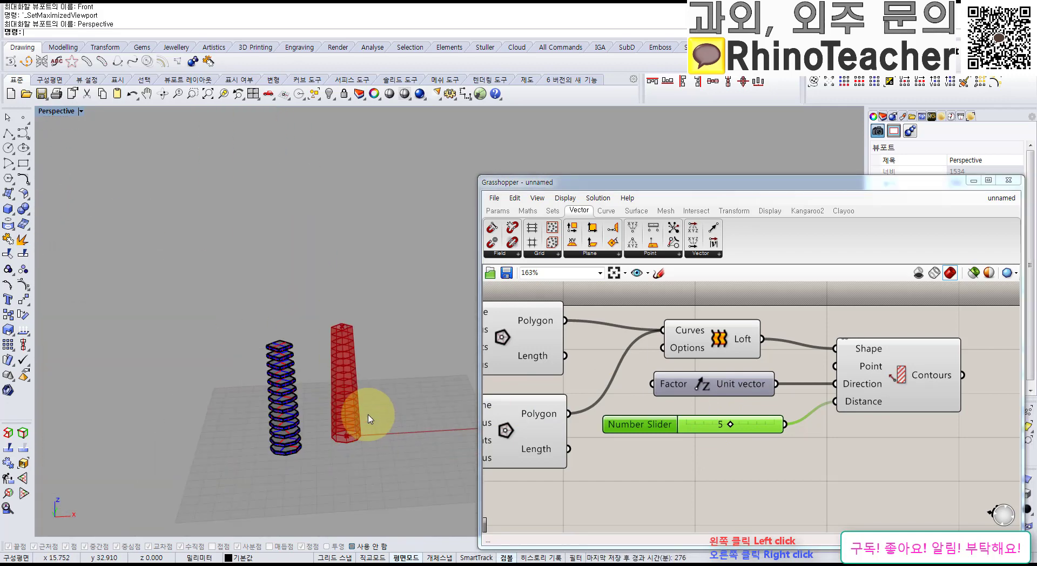
{"action": "scroll", "coordinate": [376, 418], "scroll_direction": "up", "scroll_amount": 3}
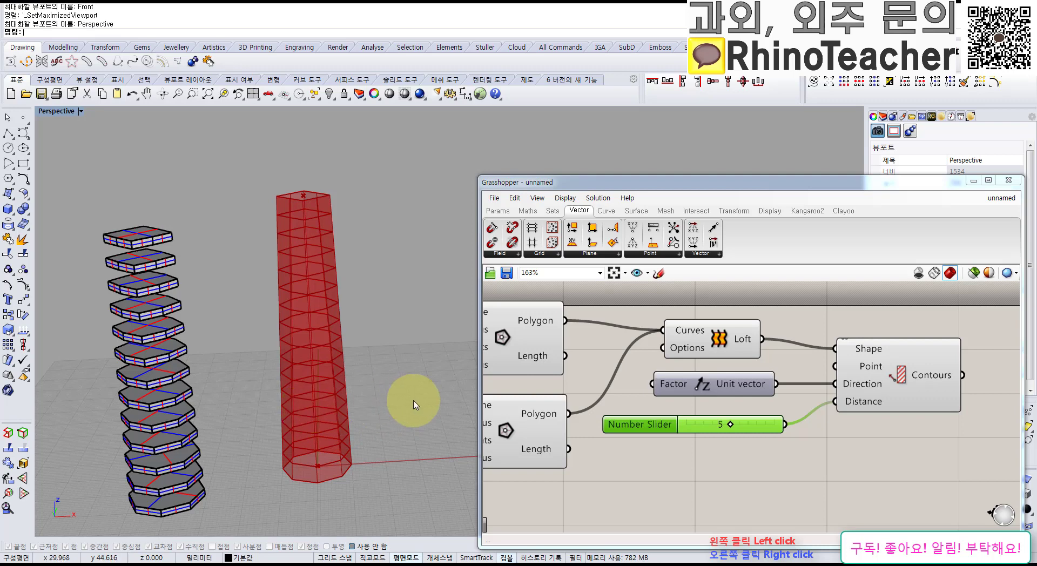
Move the Unit Z component slightly closer to the Contour component, just above the Distance slider.
{"action": "left_click", "coordinate": [755, 395]}
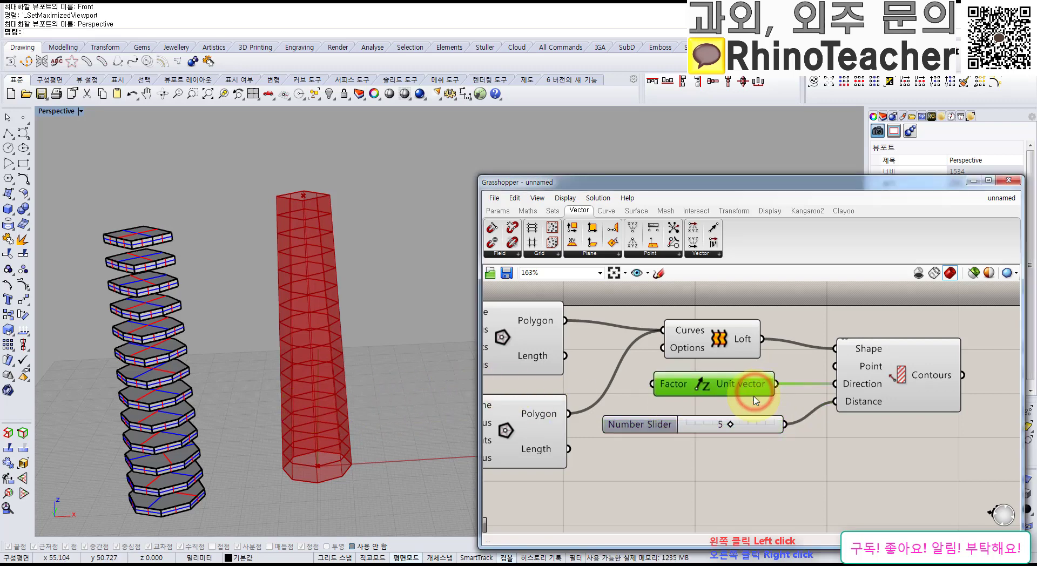
{"action": "right_click_drag", "start_coordinate": [755, 400], "coordinate": [804, 410]}
{"action": "left_click_drag", "start_coordinate": [801, 404], "coordinate": [812, 409]}
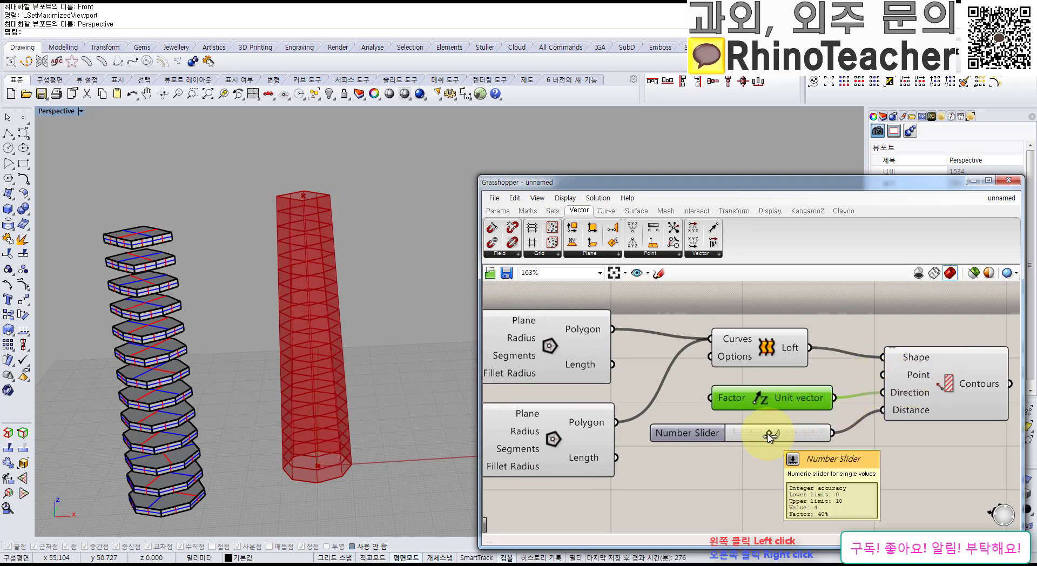
Set the contour Distance slider to 7 and check the floor spacing along the tower in the Front view.
{"action": "left_click_drag", "start_coordinate": [773, 435], "coordinate": [795, 433]}
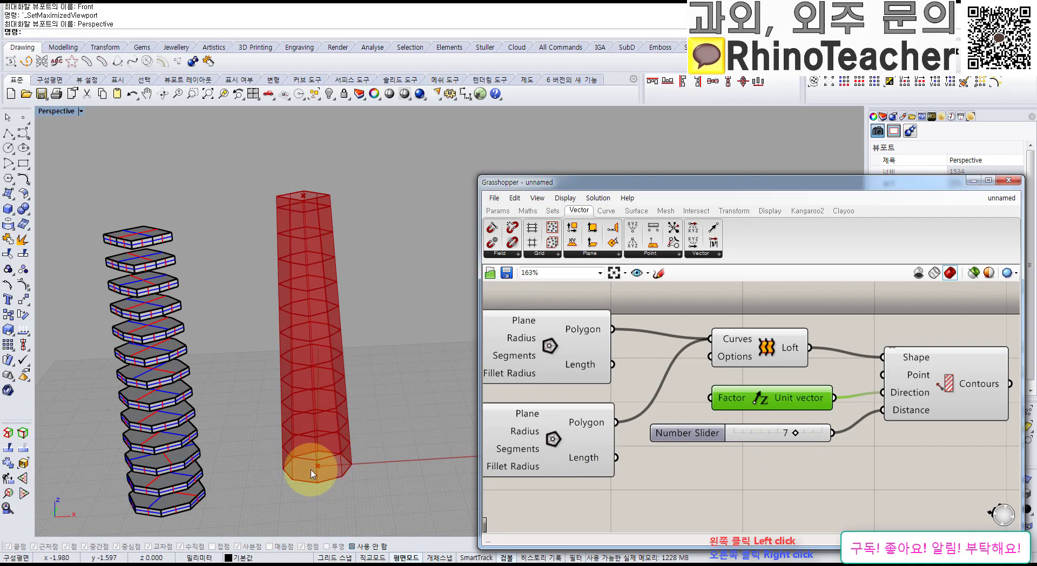
{"action": "right_click_drag", "start_coordinate": [362, 464], "coordinate": [356, 416]}
{"action": "key", "text": "ctrl+F2"}
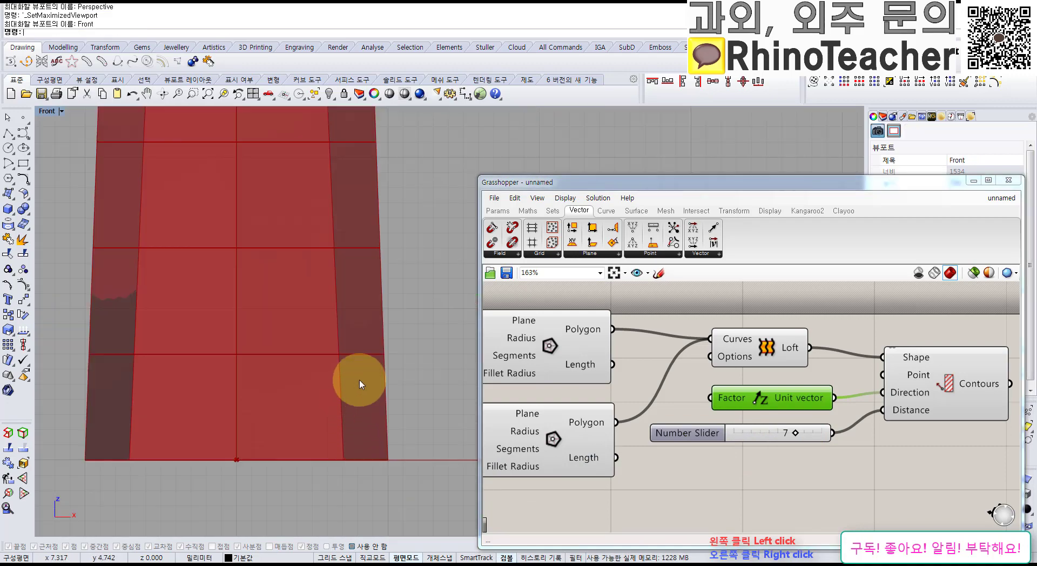
{"action": "scroll", "coordinate": [357, 307], "scroll_direction": "up", "scroll_amount": 5}
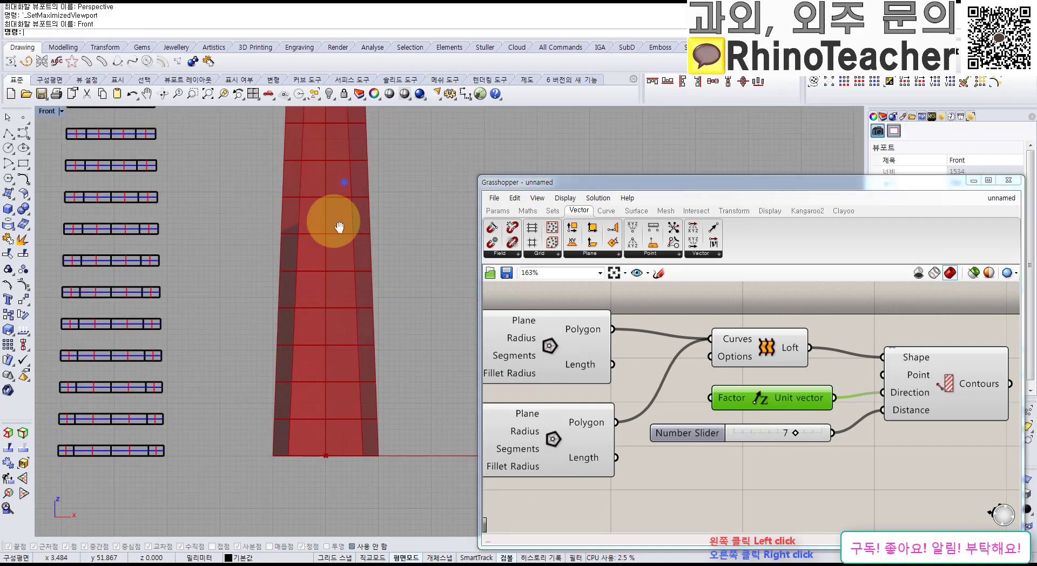
{"action": "scroll", "coordinate": [300, 191], "scroll_direction": "up", "scroll_amount": 5}
{"action": "right_click_drag", "start_coordinate": [365, 151], "coordinate": [349, 251]}
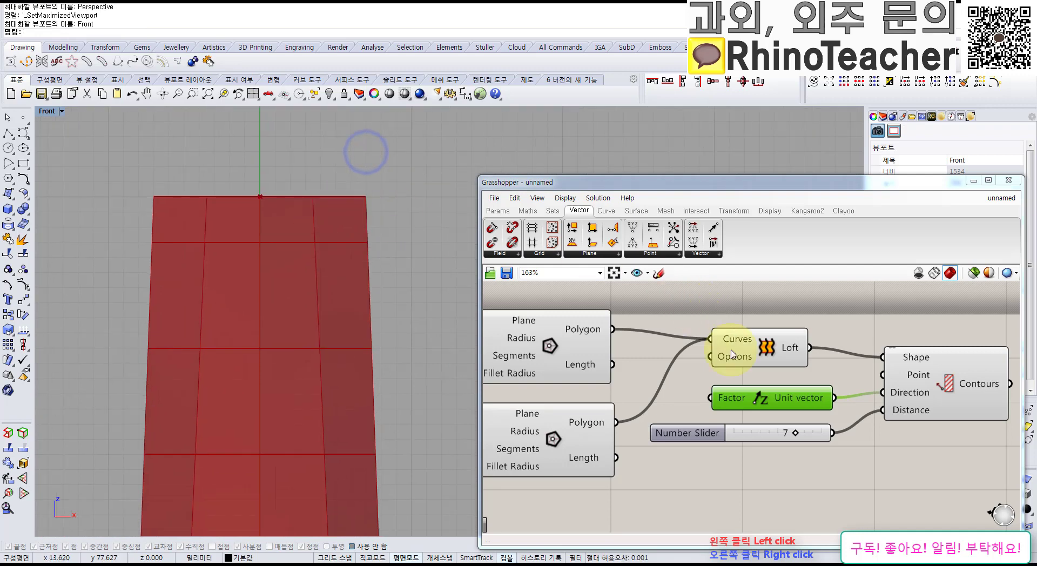
Connect the Construct Point component's Point output to the Contour's Point input and check the contours in the Front view.
{"action": "scroll", "coordinate": [783, 435], "scroll_direction": "down", "scroll_amount": 4}
{"action": "right_click_drag", "start_coordinate": [740, 451], "coordinate": [921, 410]}
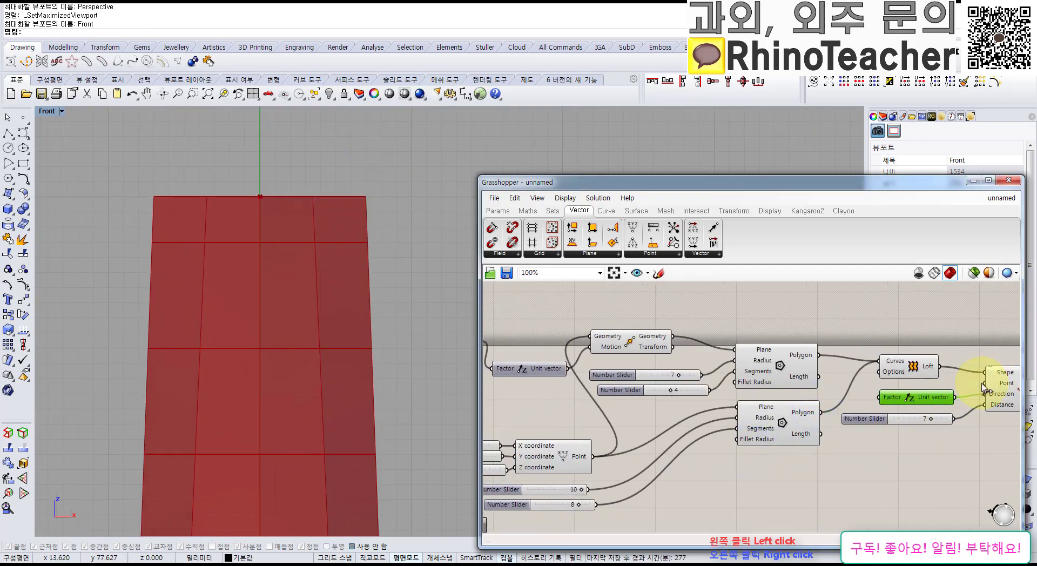
{"action": "left_click_drag", "start_coordinate": [983, 384], "coordinate": [596, 458]}
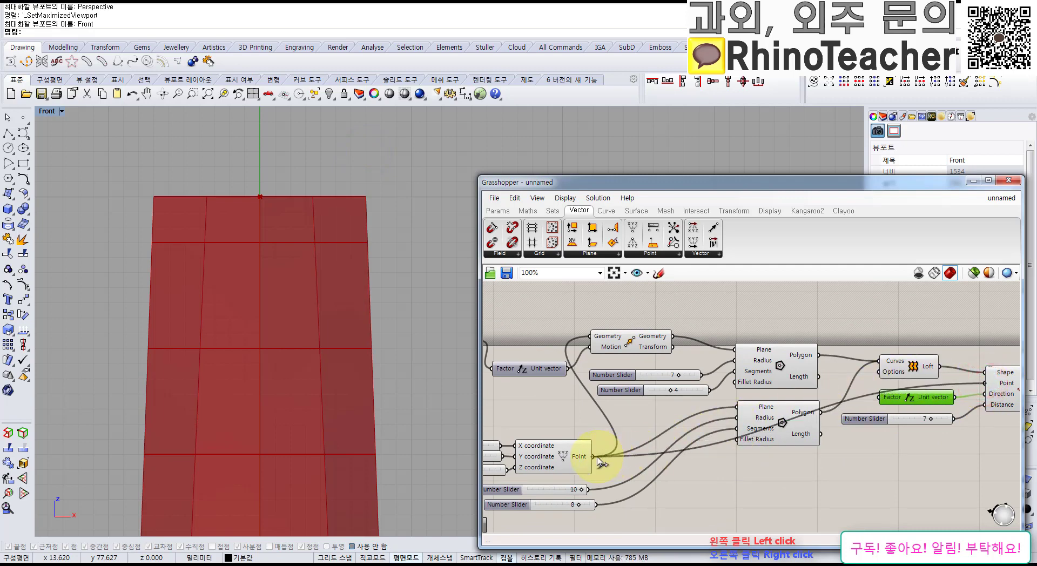
{"action": "right_click_drag", "start_coordinate": [897, 386], "coordinate": [590, 431]}
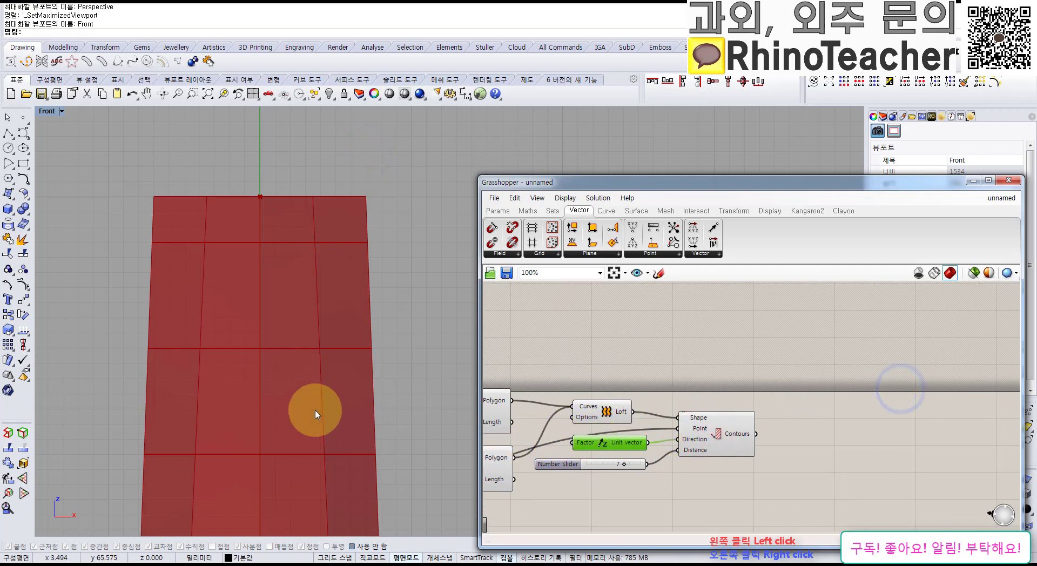
{"action": "right_click_drag", "start_coordinate": [350, 391], "coordinate": [274, 433]}
{"action": "scroll", "coordinate": [274, 434], "scroll_direction": "down", "scroll_amount": 3}
{"action": "mouse_move", "coordinate": [377, 425]}
{"action": "right_mouse_down"}
{"action": "mouse_move", "coordinate": [427, 346]}
{"action": "mouse_move", "coordinate": [388, 422]}
{"action": "right_mouse_up"}
Move the Contour component slightly farther from Unit Z and inspect its curves on the tower in the Perspective view.
{"action": "left_click", "coordinate": [723, 436]}
{"action": "key", "text": "ctrl+F4"}
{"action": "right_click_drag", "start_coordinate": [445, 366], "coordinate": [446, 403]}
{"action": "right_click_drag", "start_coordinate": [406, 363], "coordinate": [378, 438]}
{"action": "left_click", "coordinate": [382, 371]}
{"action": "left_click", "coordinate": [777, 441]}
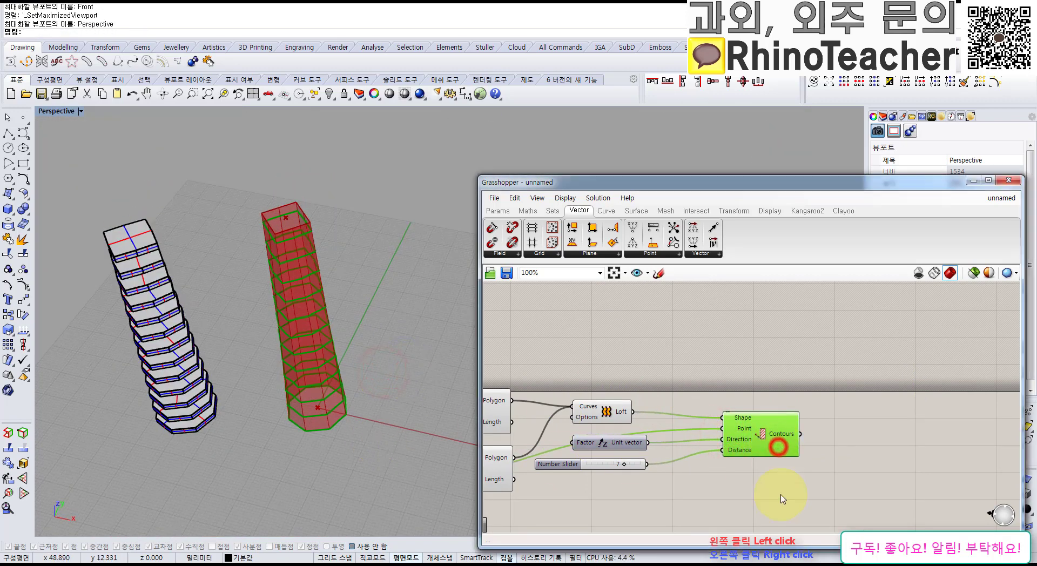
{"action": "right_click_drag", "start_coordinate": [348, 410], "coordinate": [341, 234]}
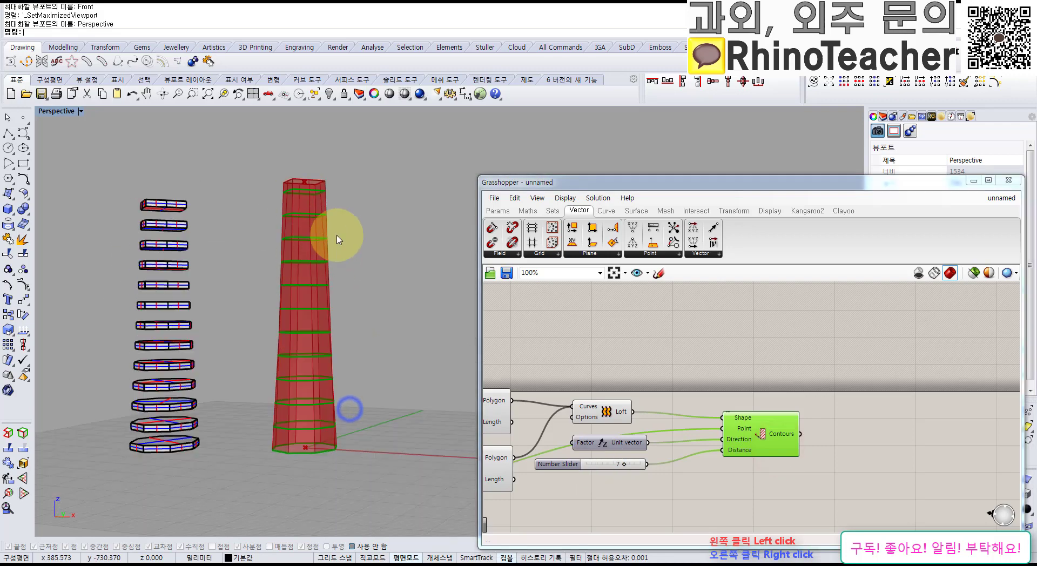
{"action": "right_click_drag", "start_coordinate": [709, 419], "coordinate": [733, 419]}
{"action": "left_click", "coordinate": [693, 365]}
{"action": "right_click_drag", "start_coordinate": [299, 190], "coordinate": [302, 269]}
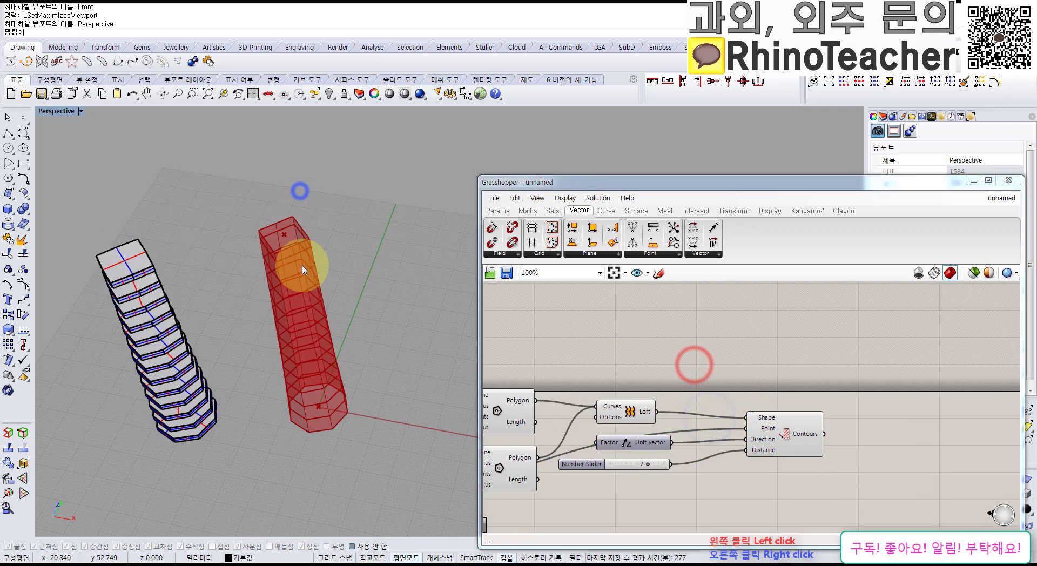
Turn off the Loft component's preview and select the Contour component to highlight its curves.
{"action": "scroll", "coordinate": [292, 224], "scroll_direction": "up", "scroll_amount": 6}
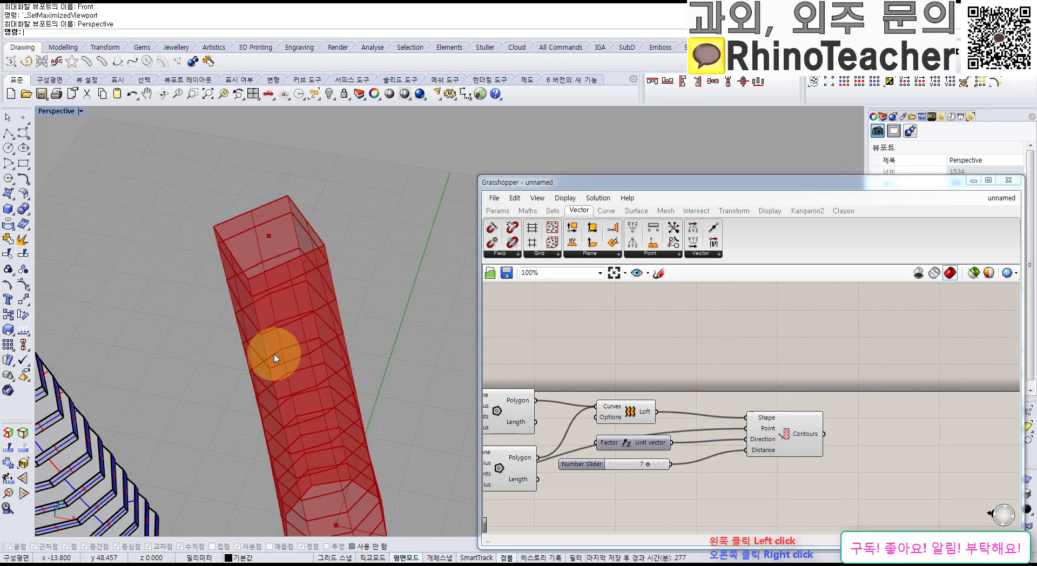
{"action": "right_click_drag", "start_coordinate": [727, 386], "coordinate": [770, 381]}
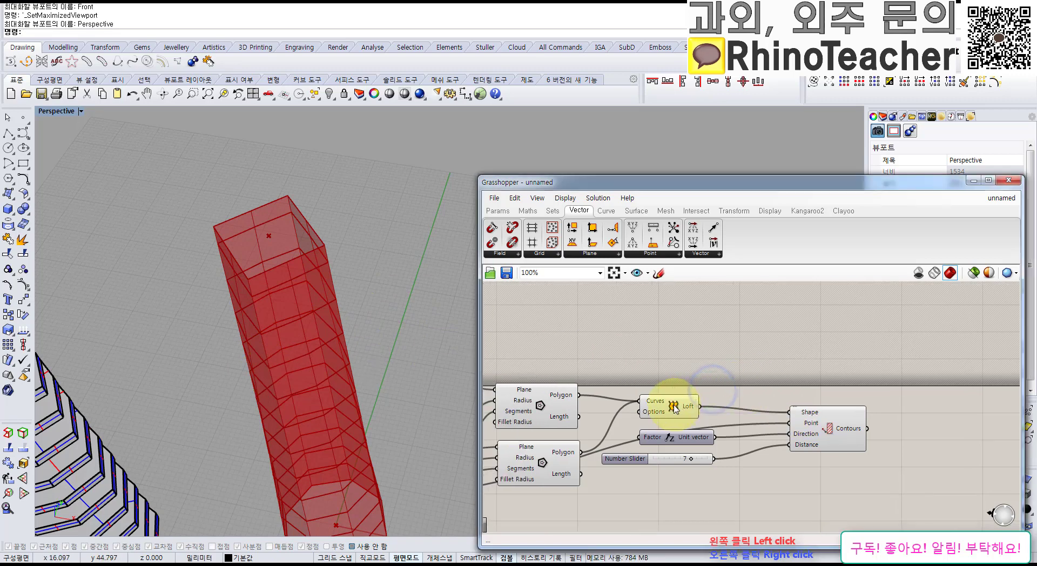
{"action": "right_click", "coordinate": [674, 408]}
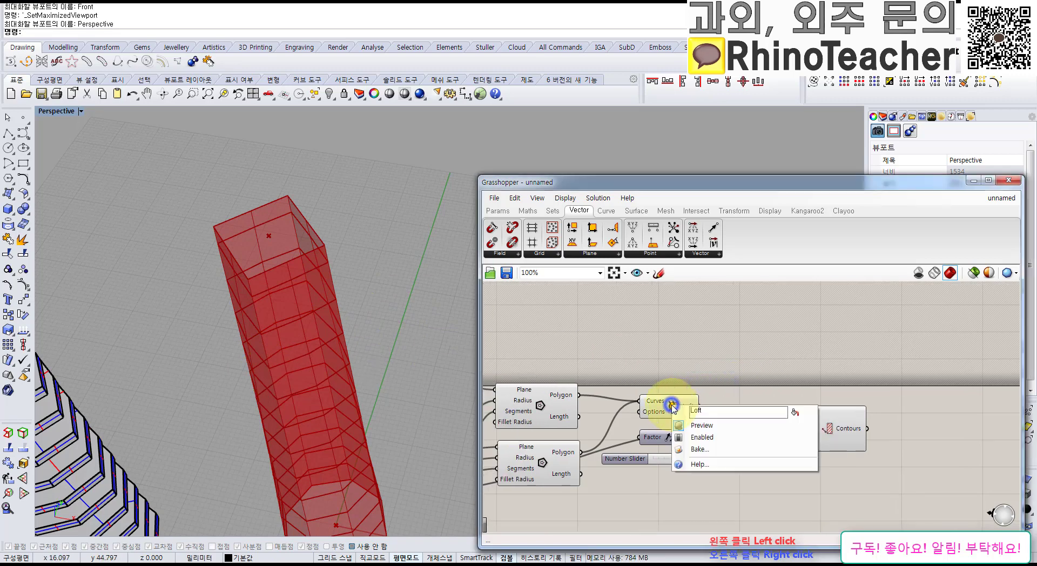
{"action": "left_click", "coordinate": [708, 430]}
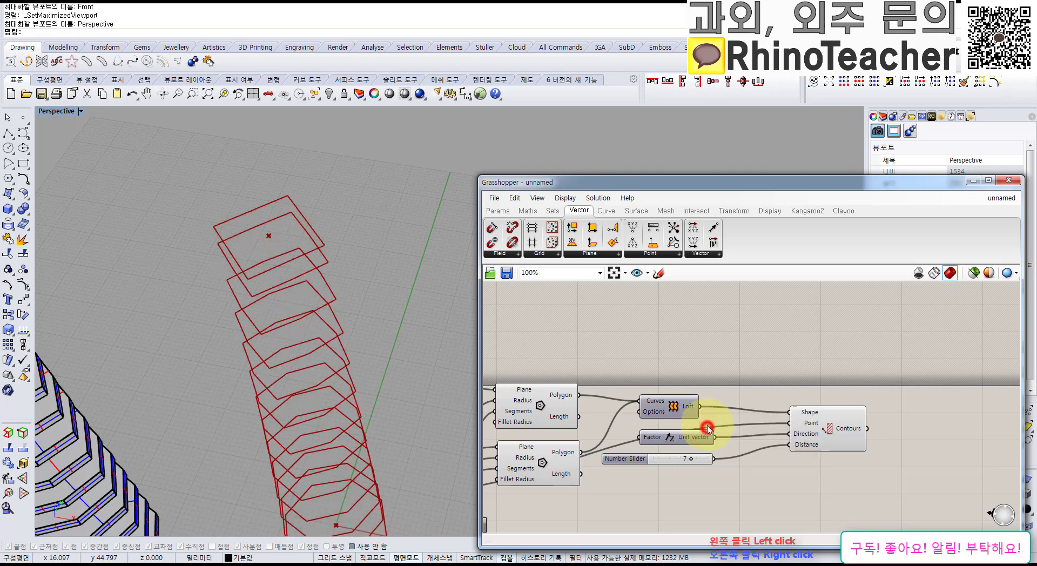
{"action": "right_click_drag", "start_coordinate": [370, 366], "coordinate": [356, 302]}
{"action": "left_click", "coordinate": [800, 422]}
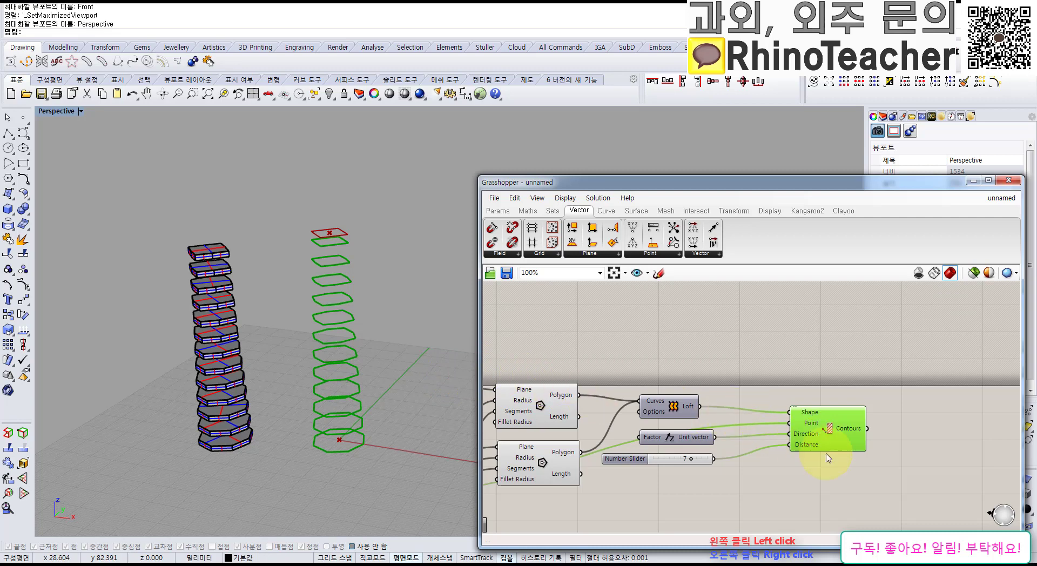
{"action": "mouse_move", "coordinate": [844, 450]}
{"action": "right_mouse_down"}
{"action": "mouse_move", "coordinate": [812, 453]}
{"action": "mouse_move", "coordinate": [835, 468]}
{"action": "right_mouse_up"}
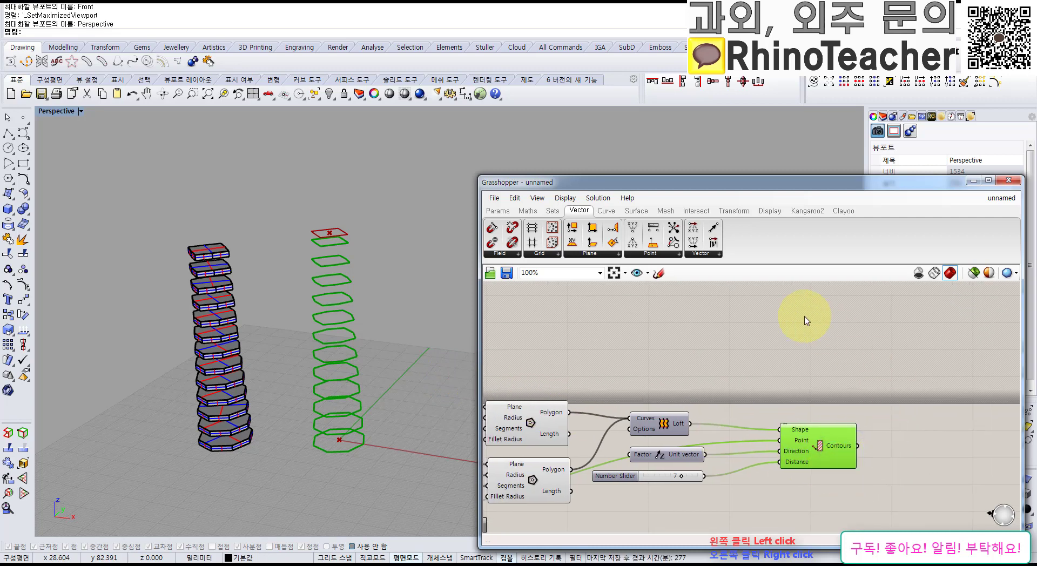
Add a Boundary Surfaces component after Contour and connect the Contours output to its Edges input.
{"action": "left_click", "coordinate": [636, 210]}
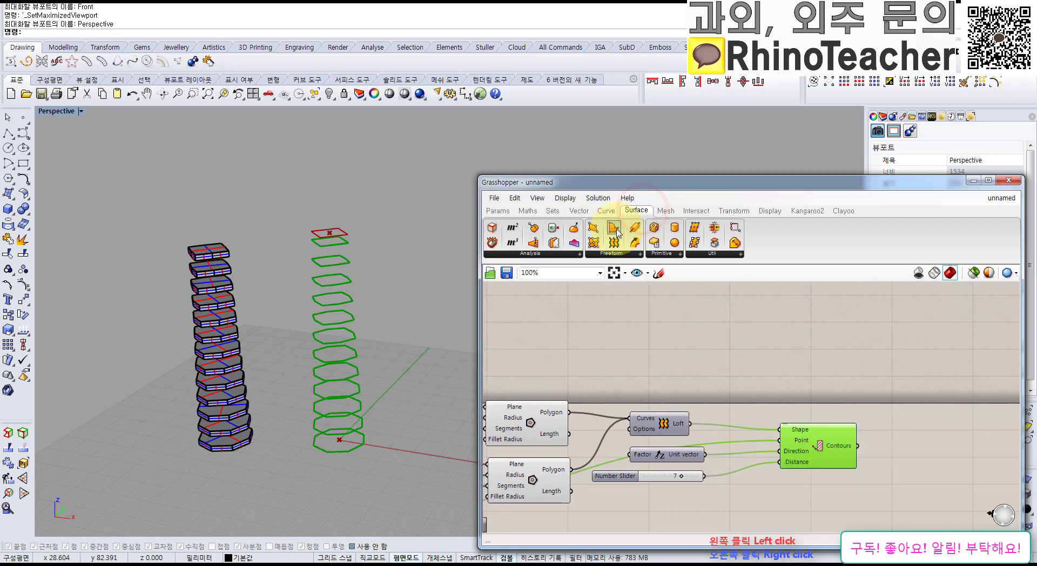
{"action": "left_click_drag", "start_coordinate": [614, 227], "coordinate": [923, 449]}
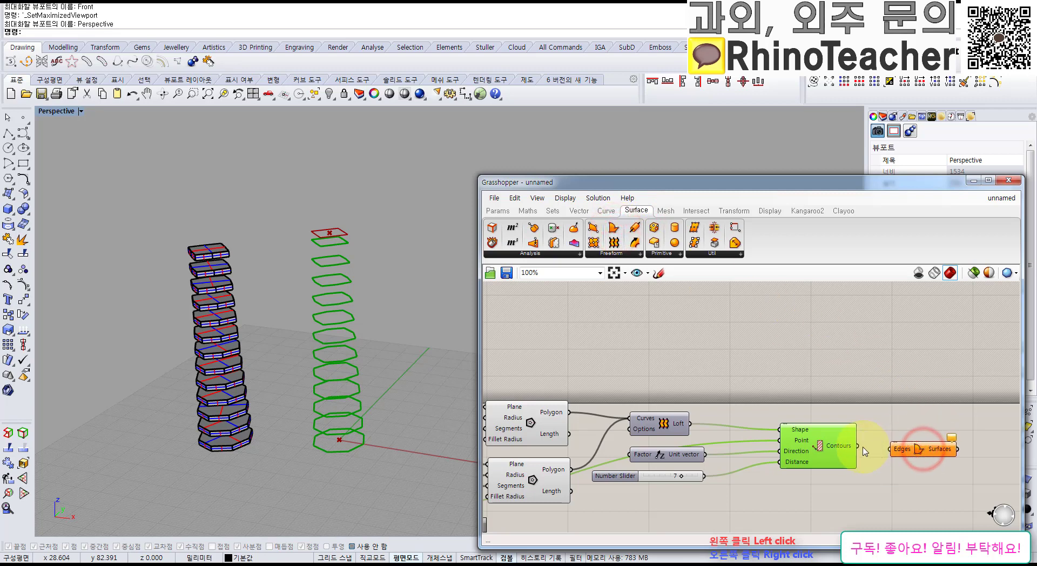
{"action": "left_click_drag", "start_coordinate": [859, 446], "coordinate": [937, 435]}
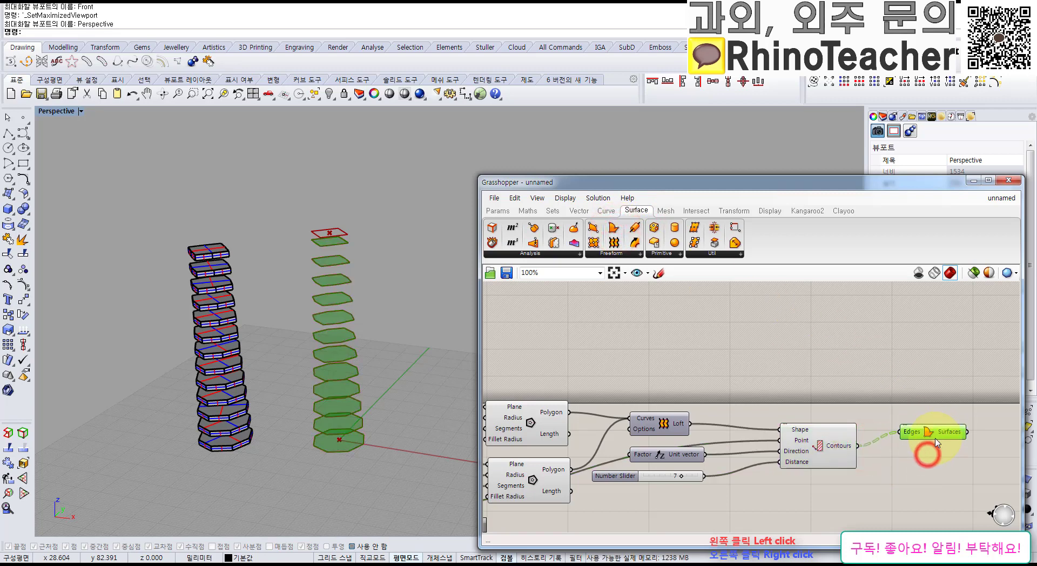
{"action": "right_click_drag", "start_coordinate": [946, 398], "coordinate": [833, 390]}
{"action": "right_click_drag", "start_coordinate": [395, 264], "coordinate": [390, 323]}
{"action": "scroll", "coordinate": [315, 276], "scroll_direction": "up", "scroll_amount": 6}
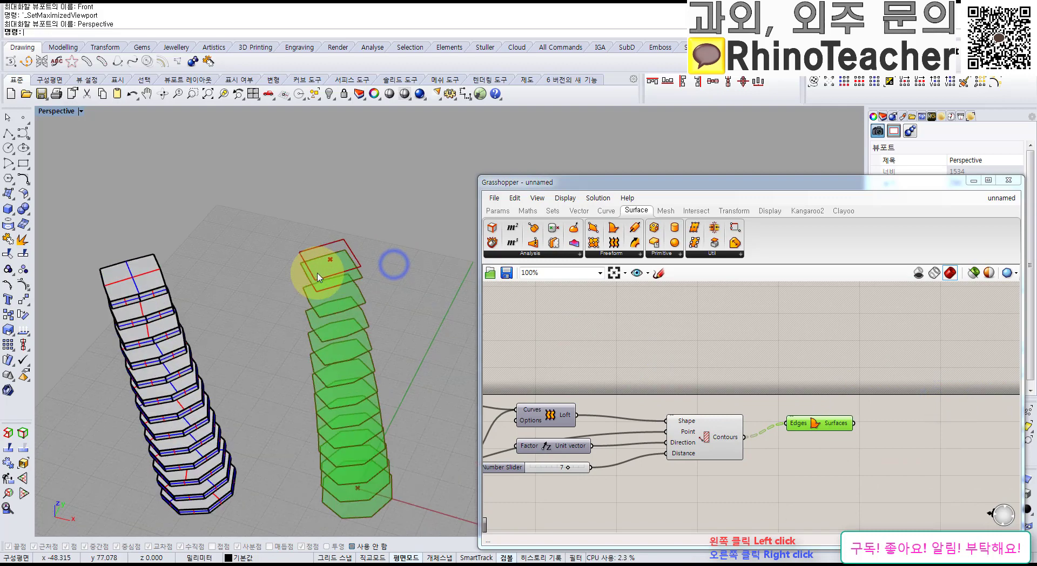
{"action": "left_click_drag", "start_coordinate": [817, 427], "coordinate": [804, 442]}
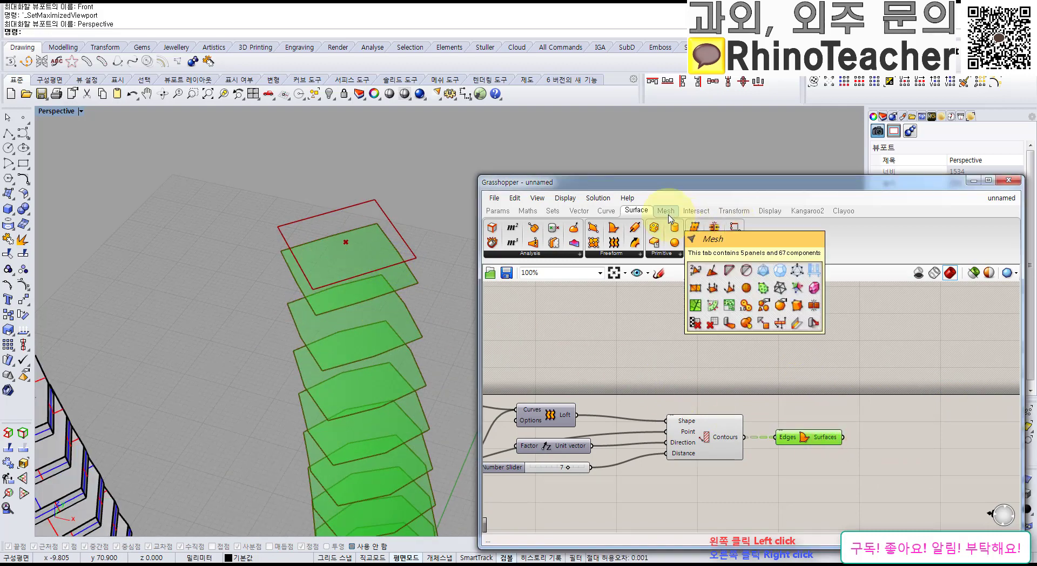
Add an Extrude component to the empty canvas area above the Contour and Boundary Surfaces components.
{"action": "left_click", "coordinate": [628, 254]}
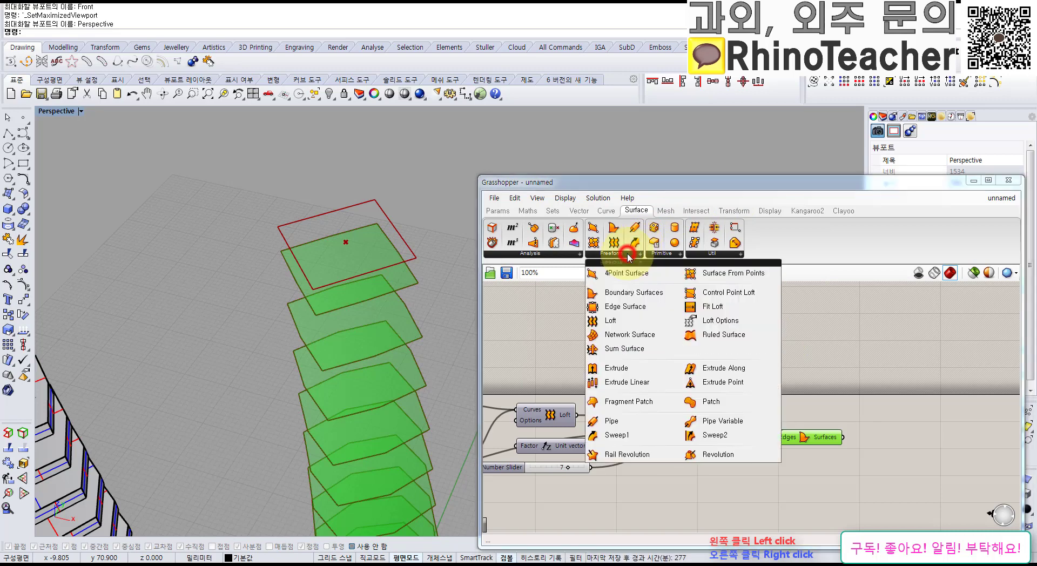
{"action": "left_click", "coordinate": [825, 331]}
{"action": "double_click", "coordinate": [732, 359]}
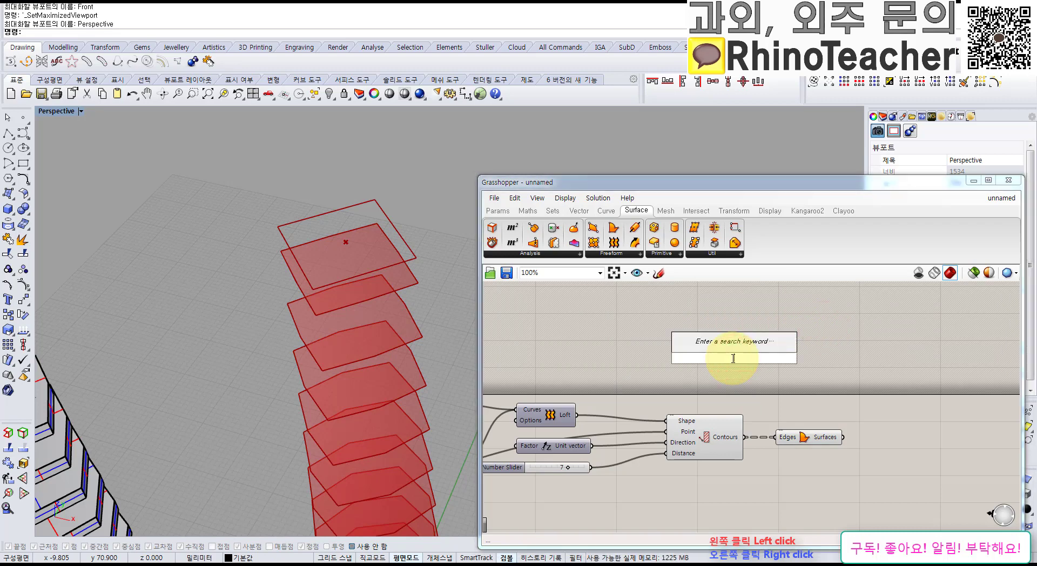
{"action": "type", "text": "ex"}
{"action": "left_click", "coordinate": [710, 346]}
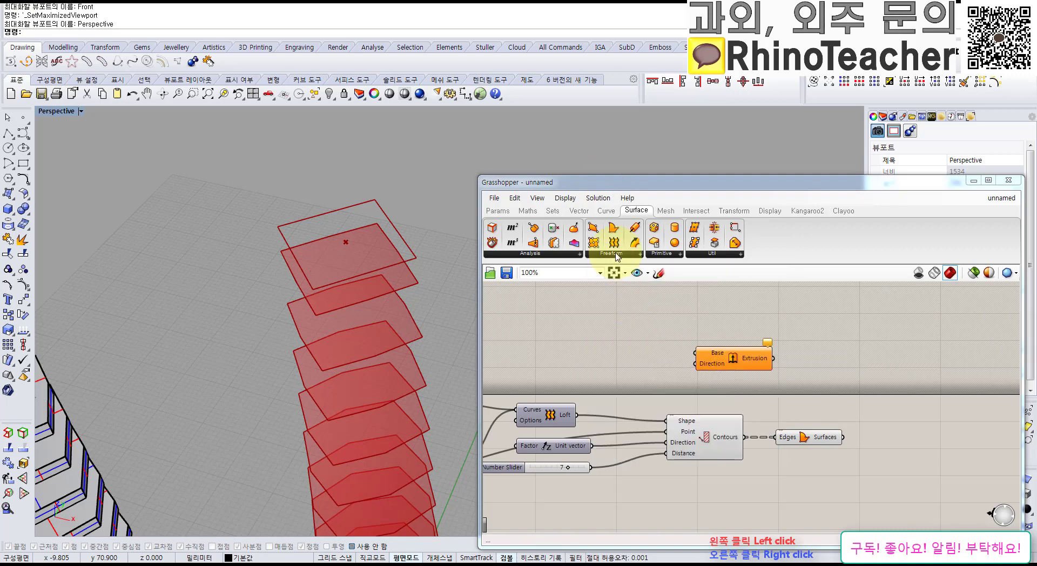
{"action": "left_click", "coordinate": [615, 254]}
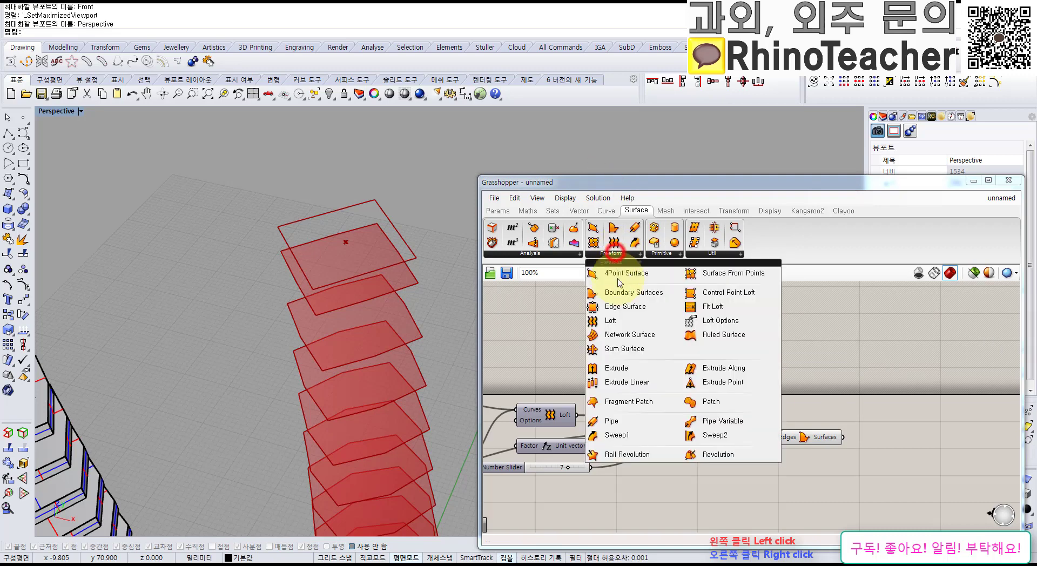
{"action": "left_click", "coordinate": [953, 358]}
Place the Extrude component beside Boundary Surfaces and connect the Surfaces output to its Base input.
{"action": "right_click_drag", "start_coordinate": [789, 376], "coordinate": [593, 360]}
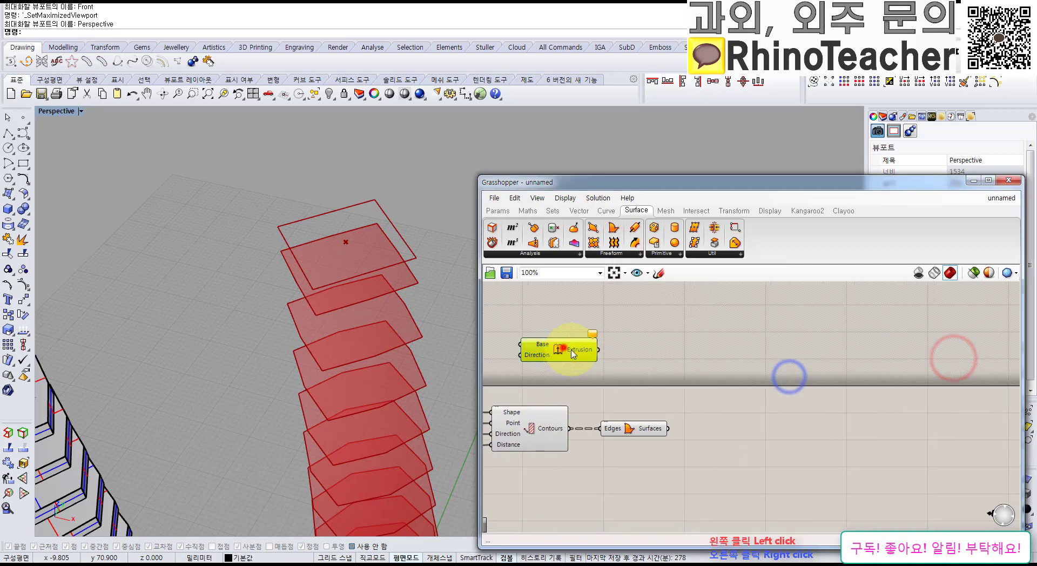
{"action": "left_click_drag", "start_coordinate": [563, 347], "coordinate": [755, 423]}
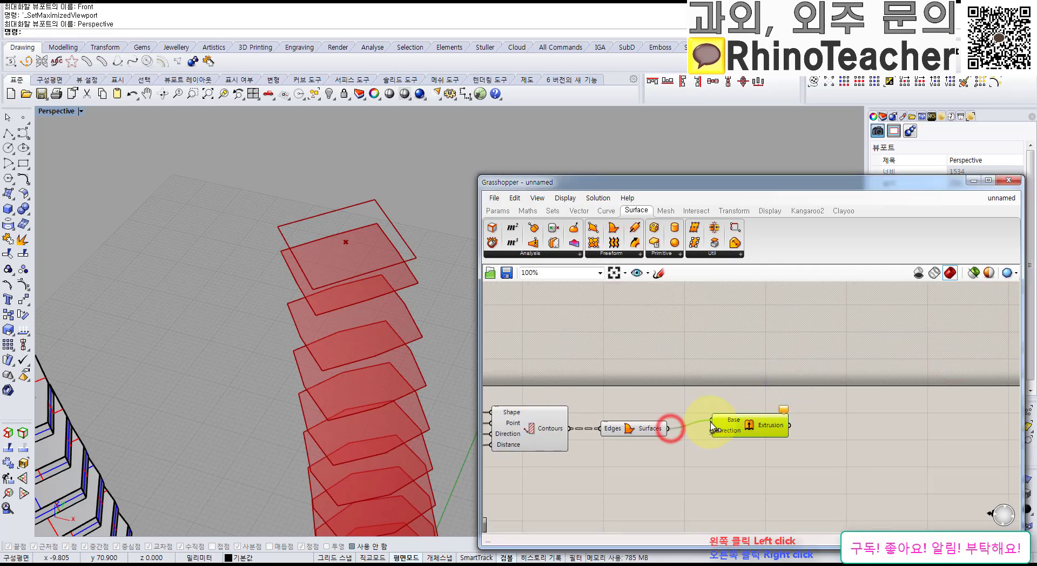
{"action": "left_click_drag", "start_coordinate": [712, 428], "coordinate": [750, 448]}
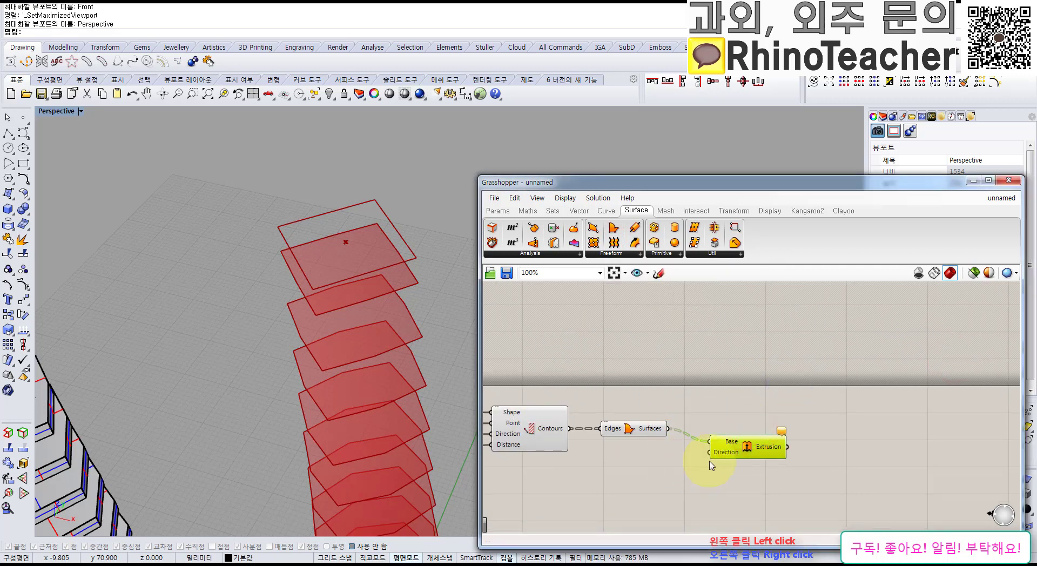
{"action": "mouse_move", "coordinate": [412, 429]}
{"action": "right_mouse_down"}
{"action": "mouse_move", "coordinate": [370, 308]}
{"action": "mouse_move", "coordinate": [414, 396]}
{"action": "right_mouse_up"}
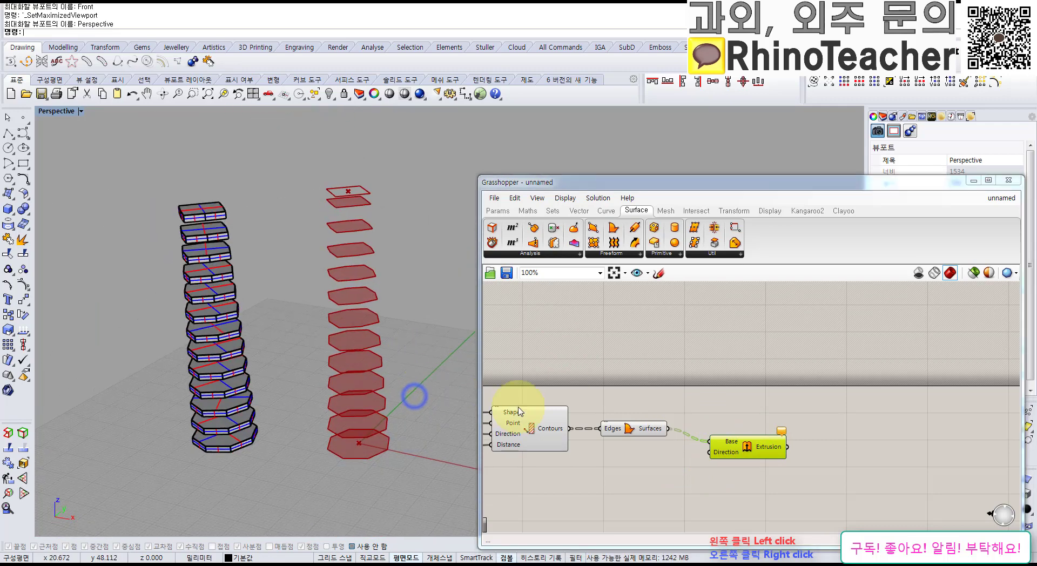
{"action": "left_click_drag", "start_coordinate": [738, 451], "coordinate": [732, 438]}
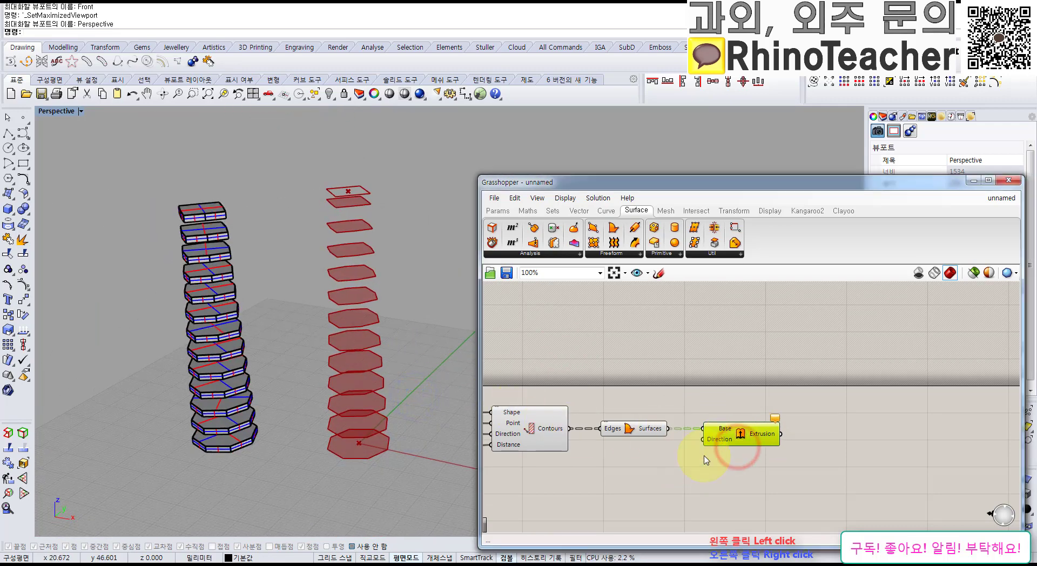
{"action": "double_click", "coordinate": [683, 459]}
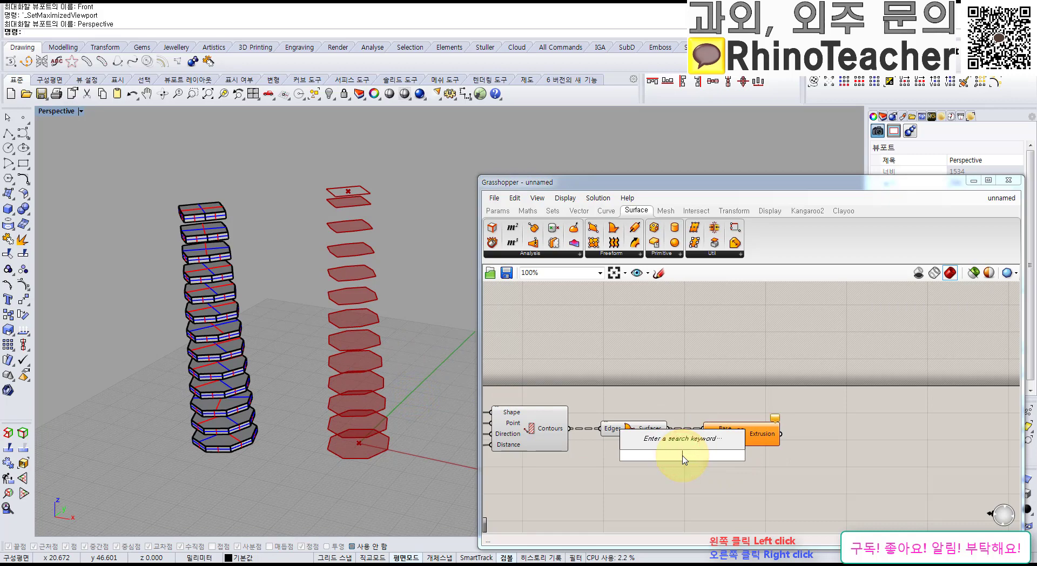
{"action": "type", "text": "z"}
{"action": "left_click", "coordinate": [681, 442]}
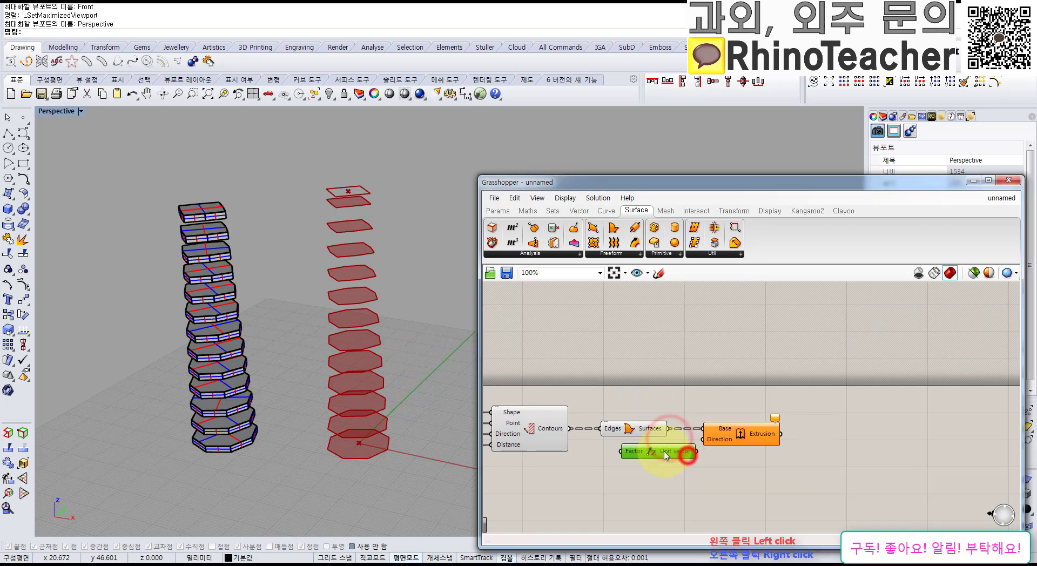
{"action": "left_click_drag", "start_coordinate": [719, 427], "coordinate": [733, 436]}
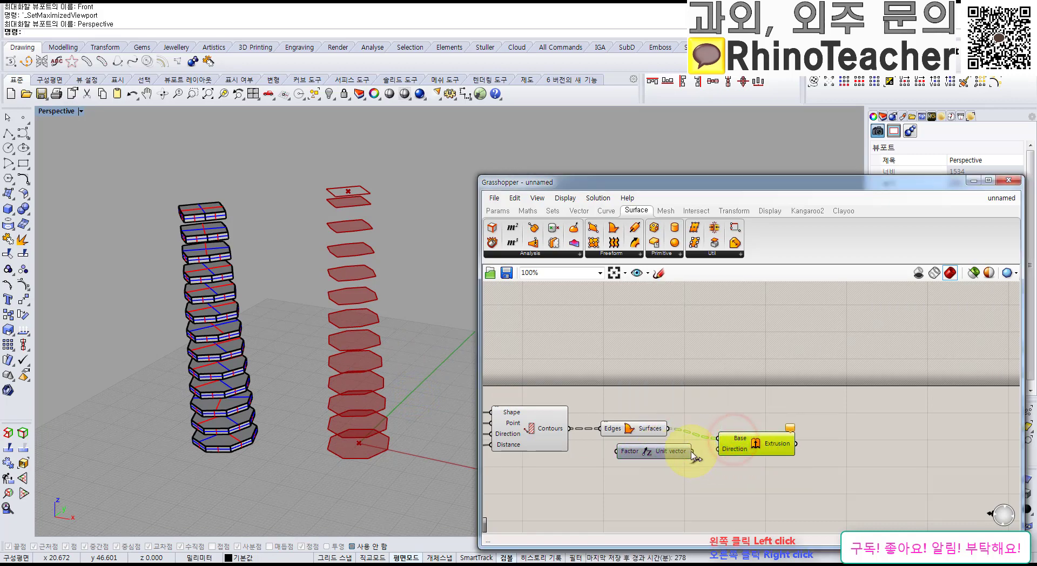
{"action": "left_click", "coordinate": [682, 468]}
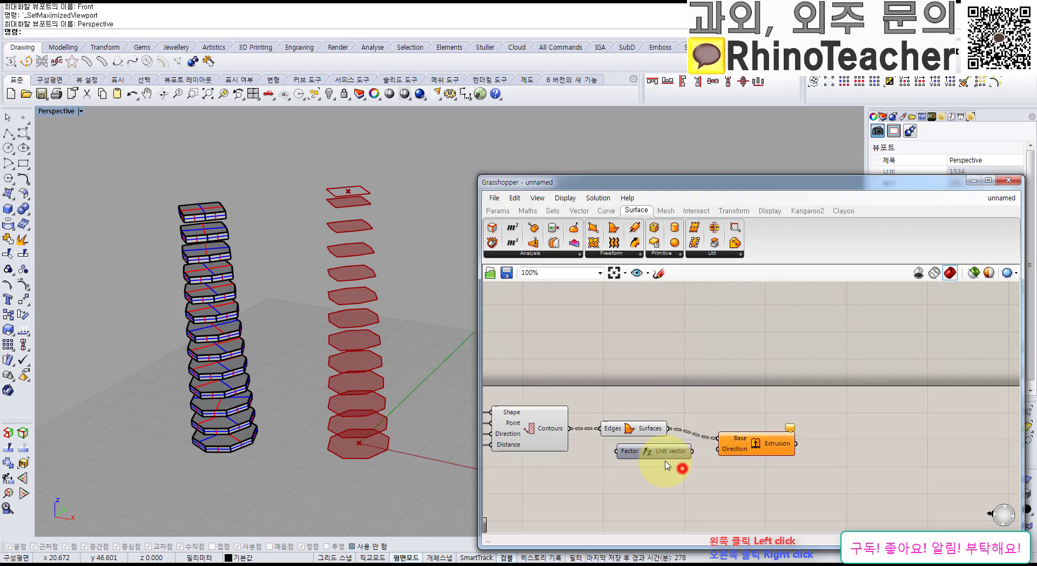
{"action": "key", "text": "Delete"}
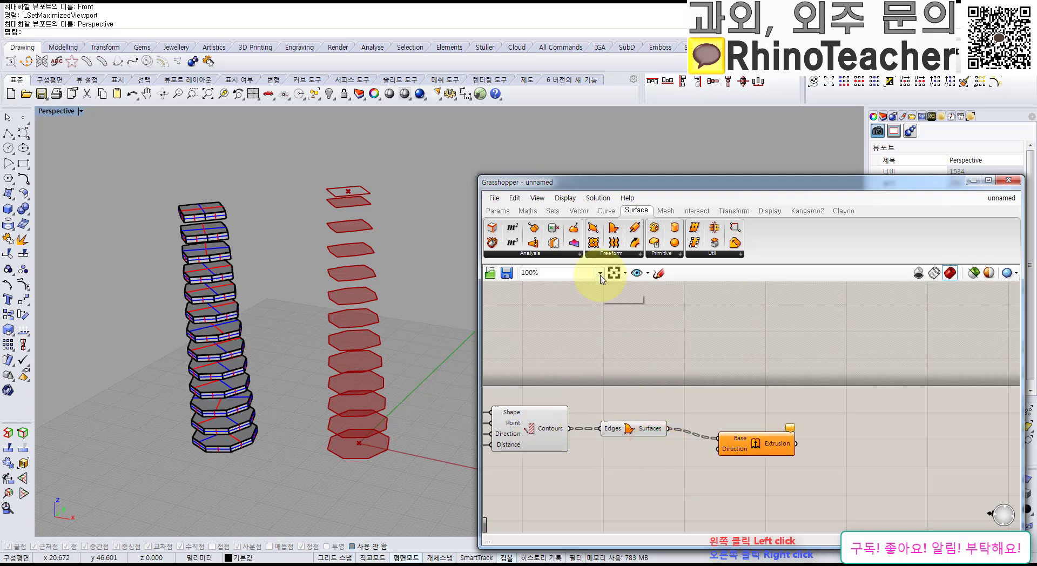
Add a Unit Z component below Boundary Surfaces and connect its Unit vector output to the Extrude component's Direction input.
{"action": "left_click", "coordinate": [579, 211]}
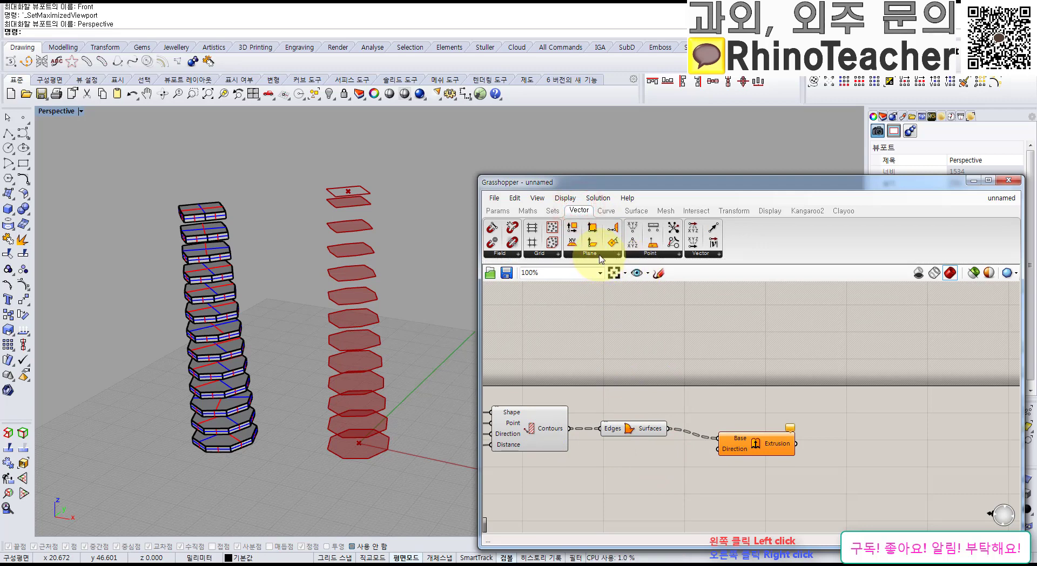
{"action": "left_click", "coordinate": [699, 251]}
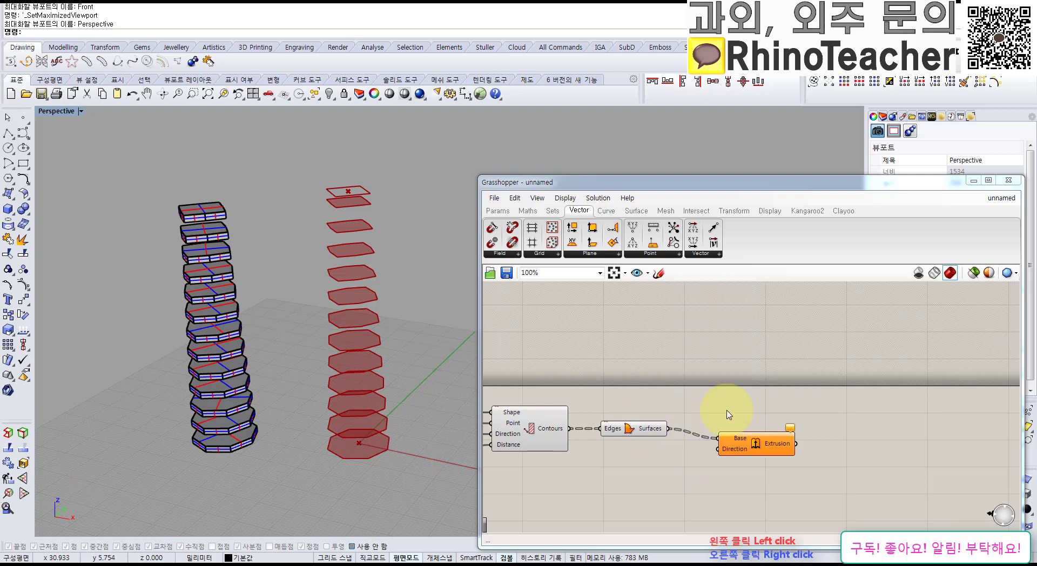
{"action": "right_click_drag", "start_coordinate": [771, 458], "coordinate": [752, 412]}
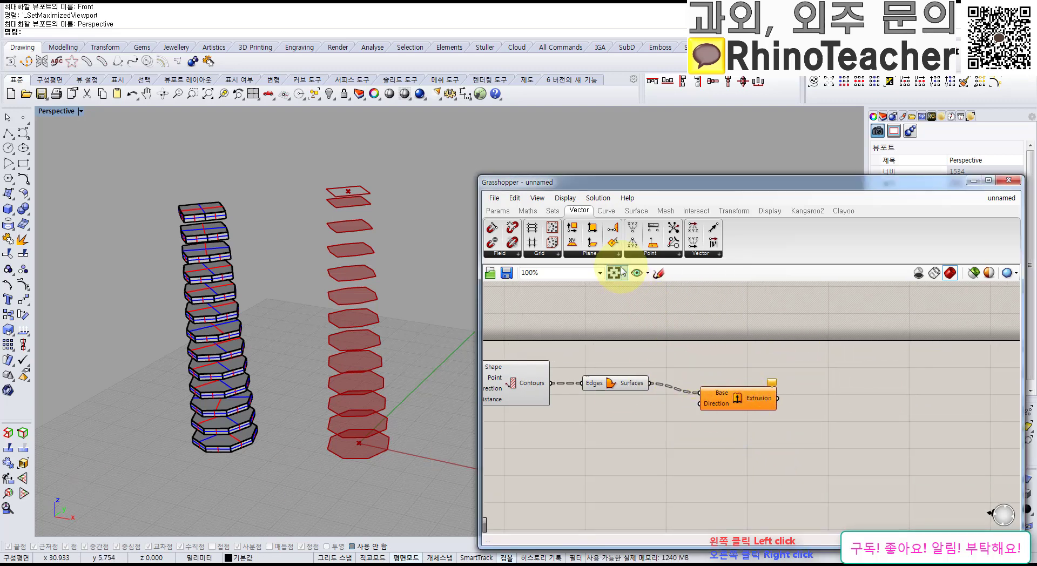
{"action": "left_click", "coordinate": [710, 260]}
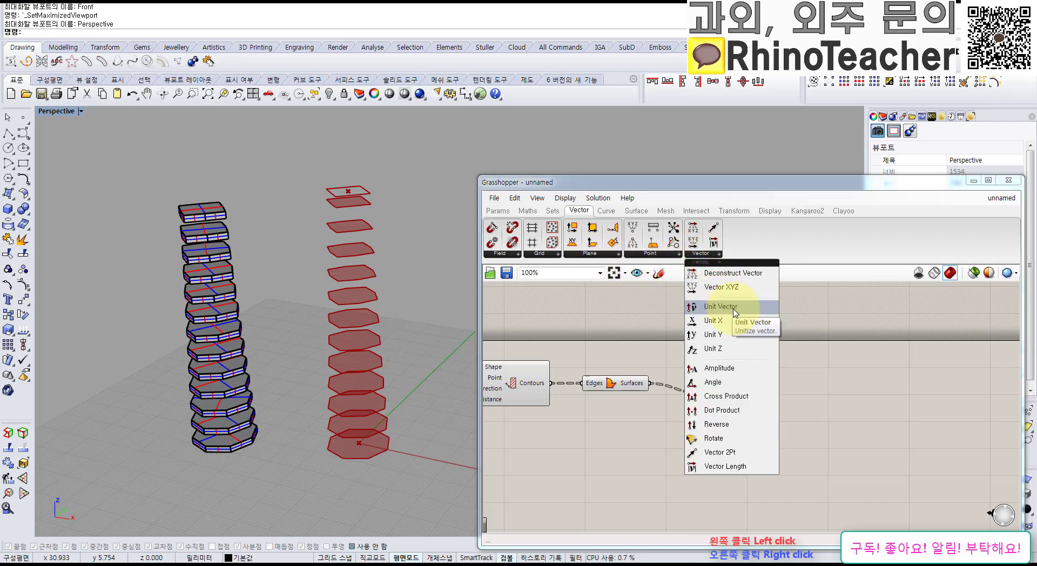
{"action": "left_click", "coordinate": [739, 349]}
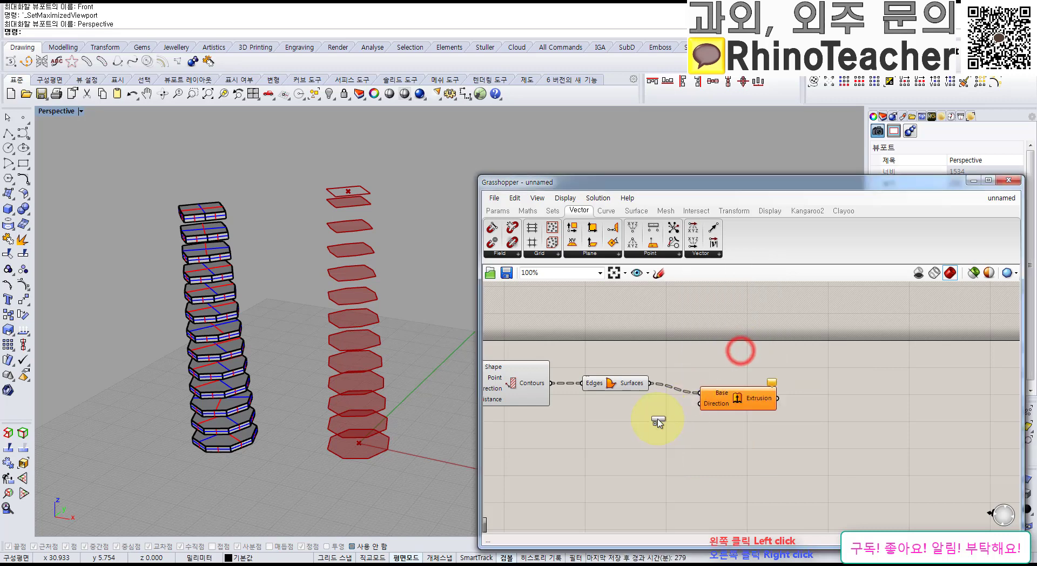
{"action": "left_click", "coordinate": [655, 412]}
{"action": "mouse_move", "coordinate": [722, 404]}
{"action": "left_mouse_down"}
{"action": "mouse_move", "coordinate": [741, 409]}
{"action": "mouse_move", "coordinate": [719, 410]}
{"action": "left_mouse_up"}
{"action": "mouse_move", "coordinate": [414, 347]}
{"action": "right_mouse_down"}
{"action": "mouse_move", "coordinate": [401, 301]}
{"action": "mouse_move", "coordinate": [413, 296]}
{"action": "right_mouse_up"}
{"action": "scroll", "coordinate": [385, 254], "scroll_direction": "up", "scroll_amount": 8}
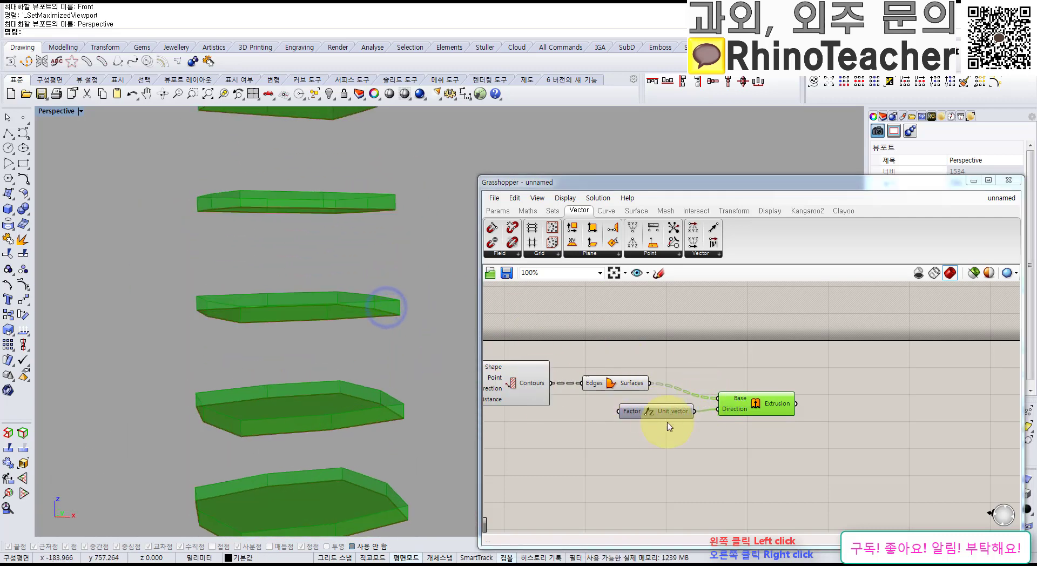
{"action": "left_click_drag", "start_coordinate": [658, 414], "coordinate": [670, 420]}
Add a number slider with a maximum of 10, connect it to the new Unit Z component's Factor input, and set it to 2.
{"action": "double_click", "coordinate": [566, 433]}
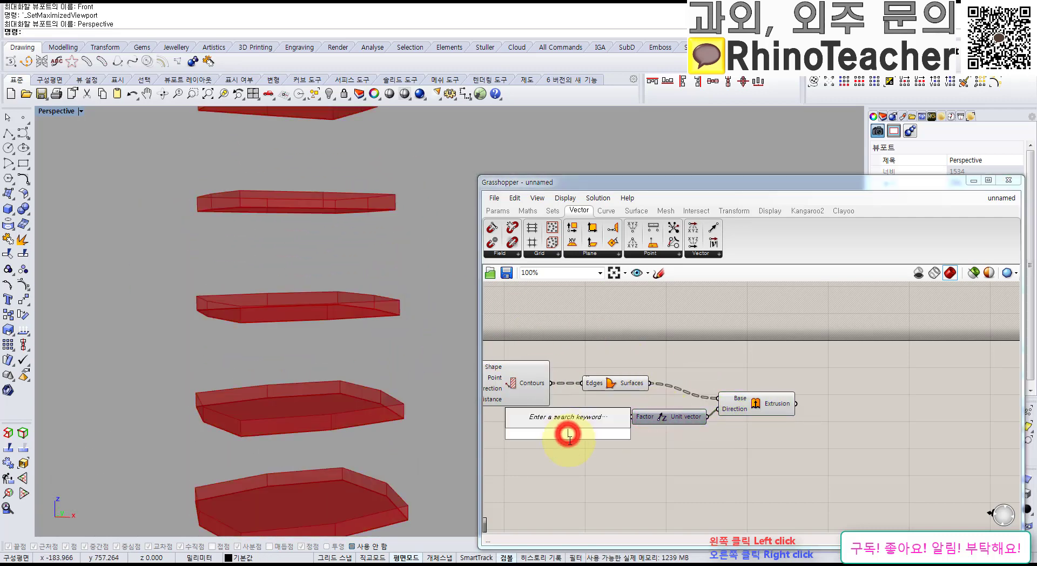
{"action": "type", "text": "10"}
{"action": "key", "text": "Return"}
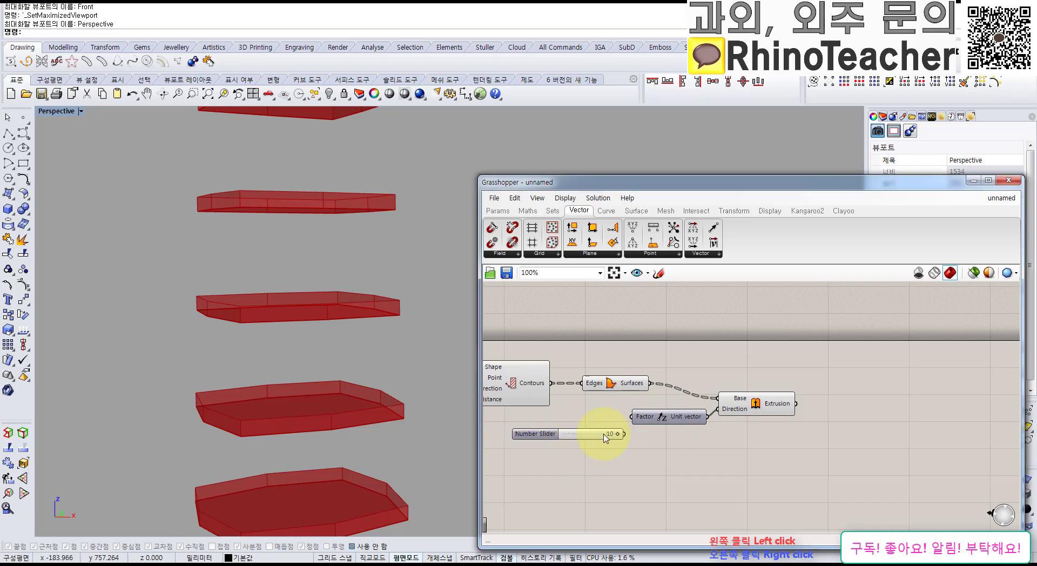
{"action": "left_click_drag", "start_coordinate": [631, 419], "coordinate": [575, 435]}
{"action": "right_click_drag", "start_coordinate": [455, 331], "coordinate": [436, 396]}
{"action": "scroll", "coordinate": [442, 420], "scroll_direction": "down", "scroll_amount": 12}
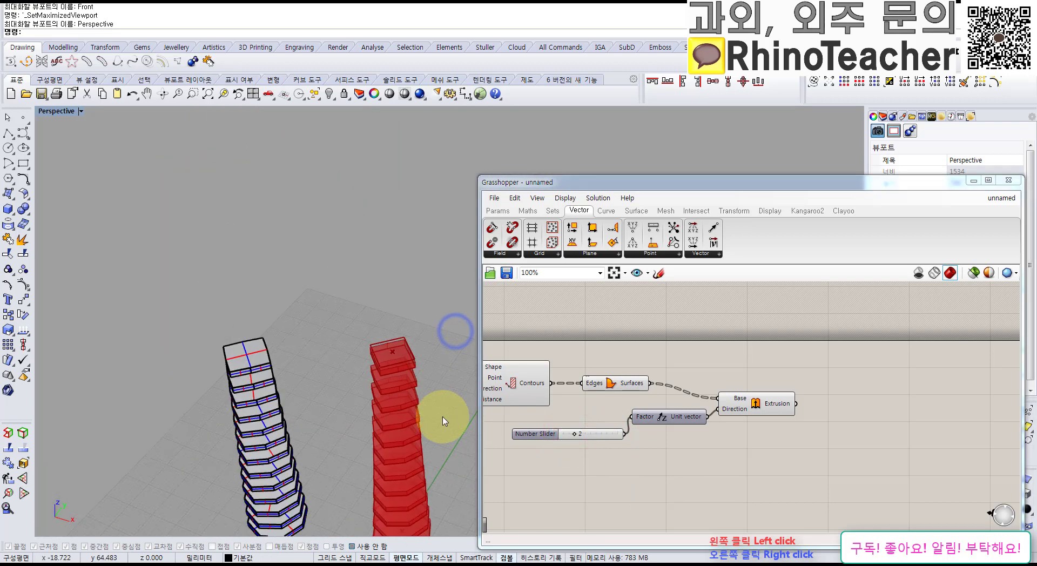
{"action": "right_click_drag", "start_coordinate": [433, 451], "coordinate": [381, 308], "text": "shift"}
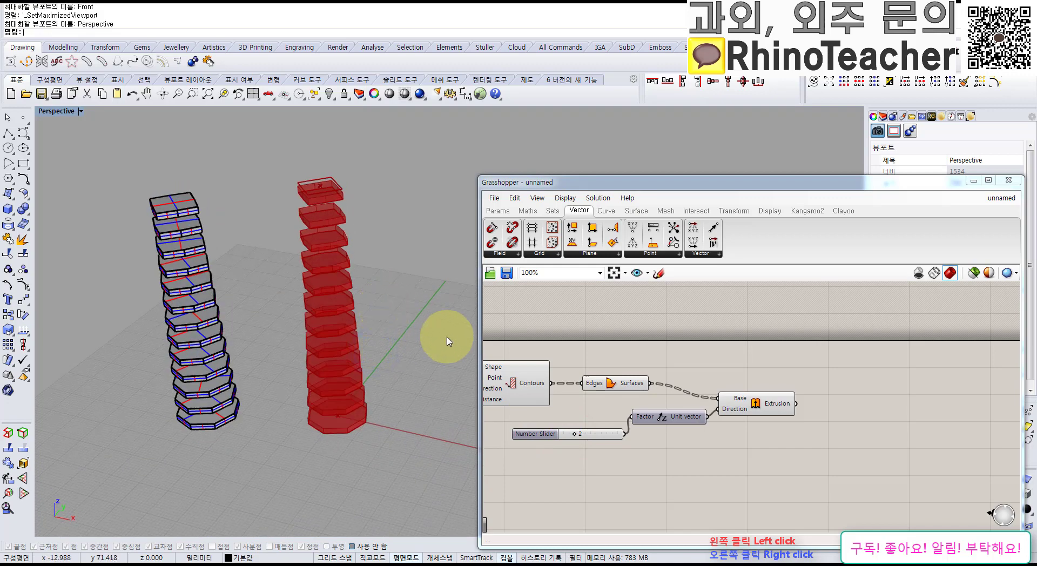
Set the number slider feeding the upper Polygon component's Segments input to 3 and align it with the Radius slider.
{"action": "scroll", "coordinate": [719, 354], "scroll_direction": "down", "scroll_amount": 2}
{"action": "right_click_drag", "start_coordinate": [718, 350], "coordinate": [891, 370]}
{"action": "scroll", "coordinate": [801, 357], "scroll_direction": "down", "scroll_amount": 3}
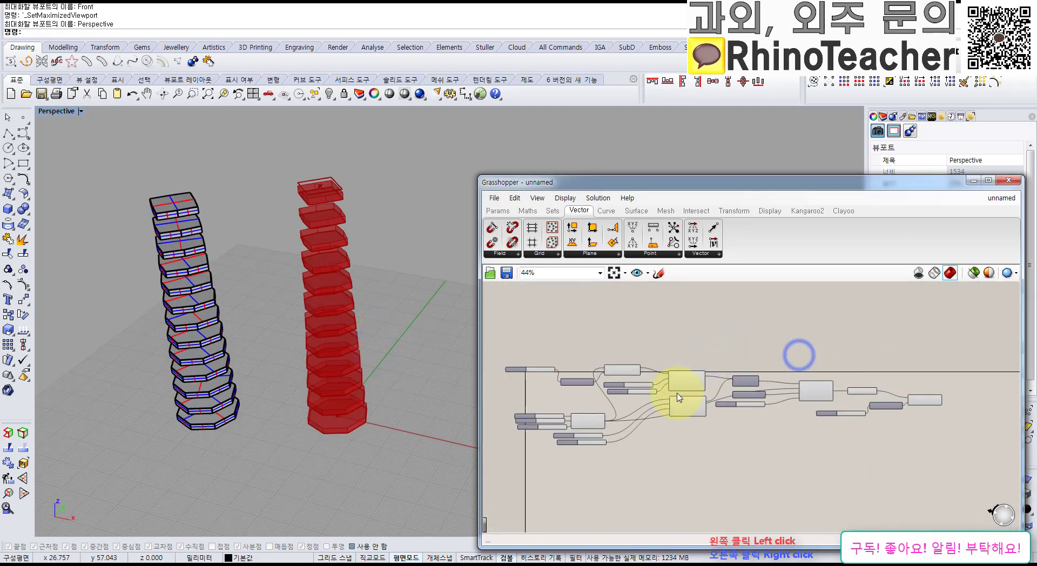
{"action": "scroll", "coordinate": [675, 393], "scroll_direction": "up", "scroll_amount": 5}
{"action": "mouse_move", "coordinate": [614, 408]}
{"action": "right_mouse_down"}
{"action": "mouse_move", "coordinate": [681, 411]}
{"action": "mouse_move", "coordinate": [629, 399]}
{"action": "mouse_move", "coordinate": [666, 398]}
{"action": "right_mouse_up"}
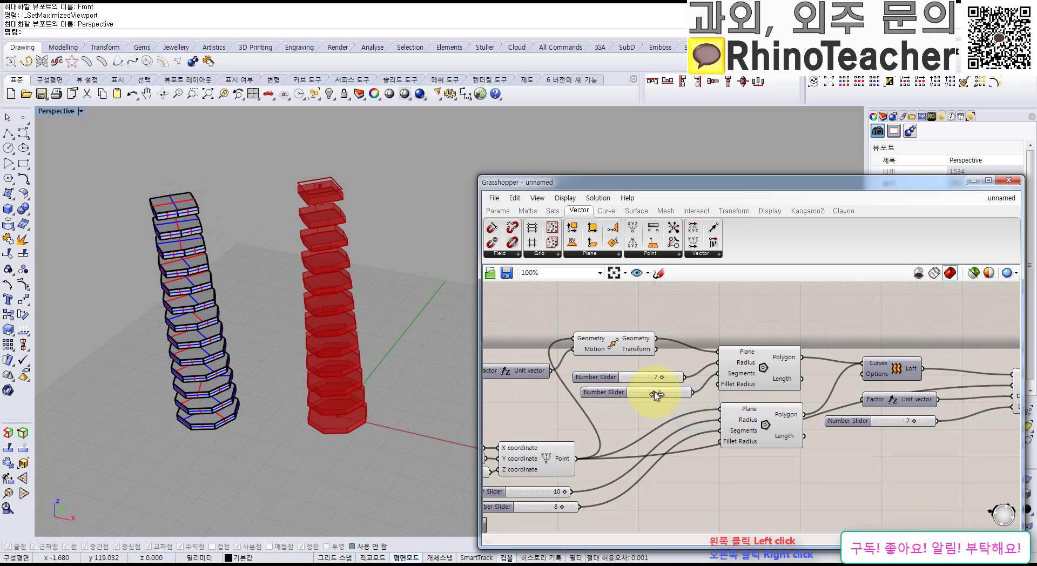
{"action": "left_click_drag", "start_coordinate": [655, 394], "coordinate": [656, 397]}
{"action": "double_click", "coordinate": [654, 398]}
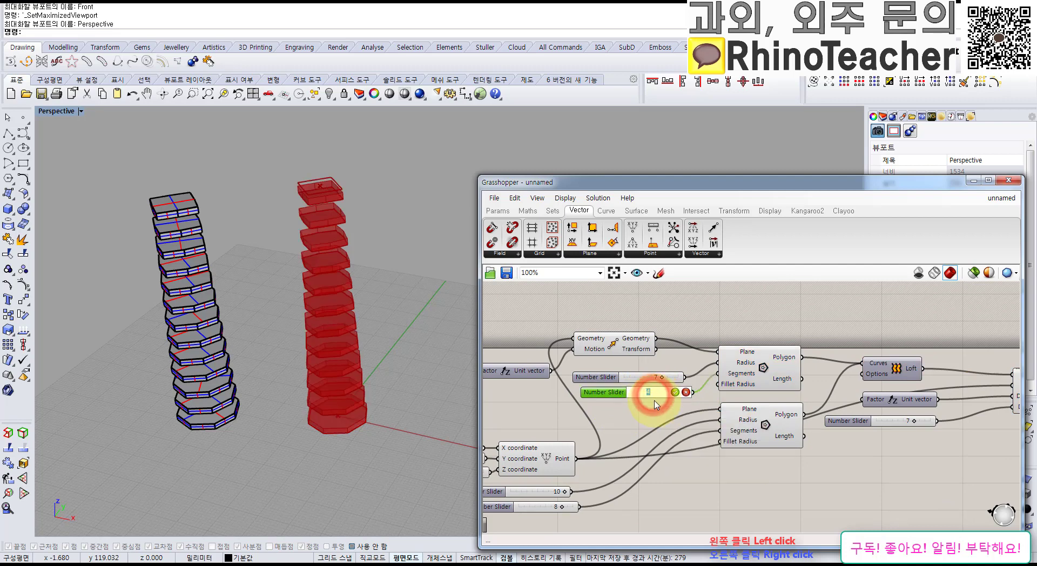
{"action": "type", "text": "3"}
{"action": "key", "text": "Return"}
{"action": "right_click_drag", "start_coordinate": [388, 206], "coordinate": [373, 305]}
{"action": "left_click_drag", "start_coordinate": [666, 393], "coordinate": [659, 398]}
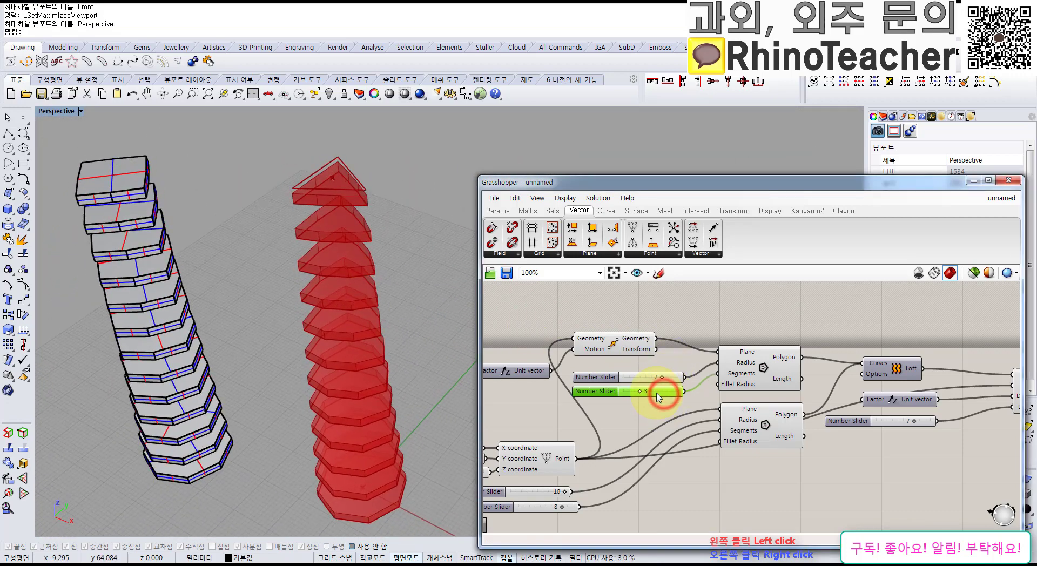
Add a number slider with value 1 and connect it to the upper Polygon component's Fillet Radius input.
{"action": "double_click", "coordinate": [642, 408]}
{"action": "type", "text": "1"}
{"action": "key", "text": "Return"}
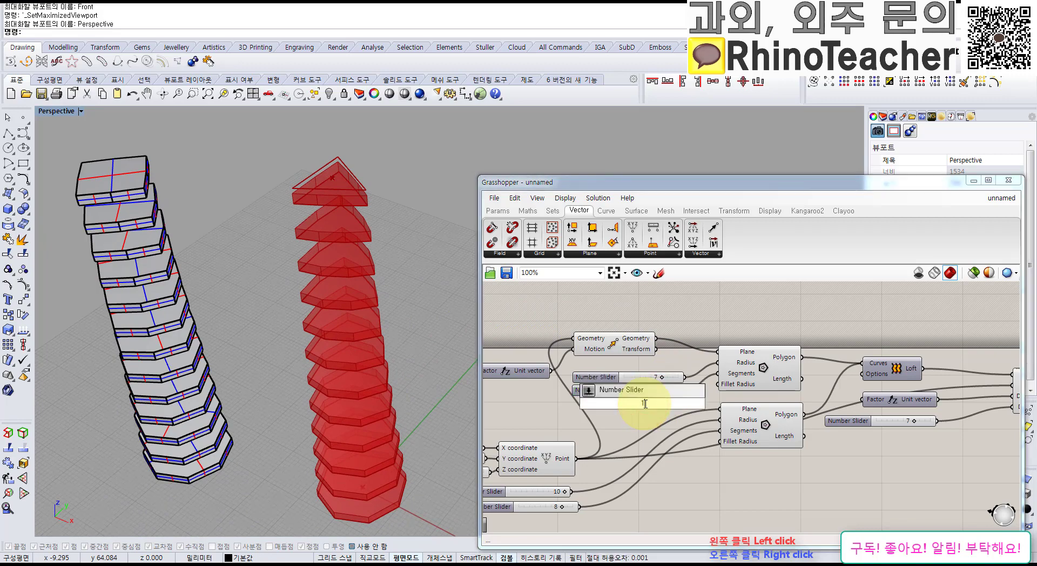
{"action": "left_click_drag", "start_coordinate": [675, 408], "coordinate": [640, 405]}
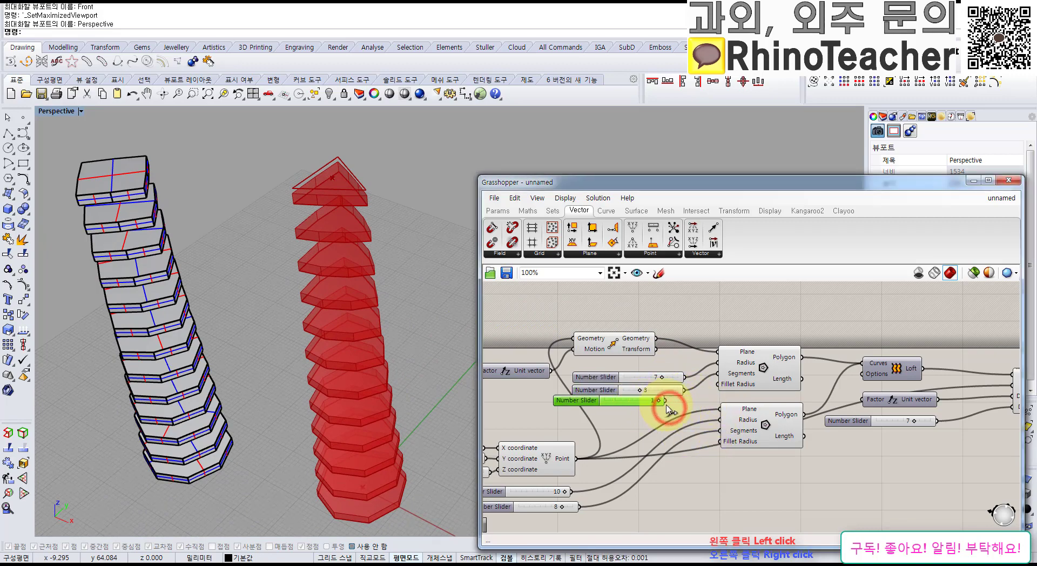
{"action": "left_click_drag", "start_coordinate": [715, 396], "coordinate": [714, 393]}
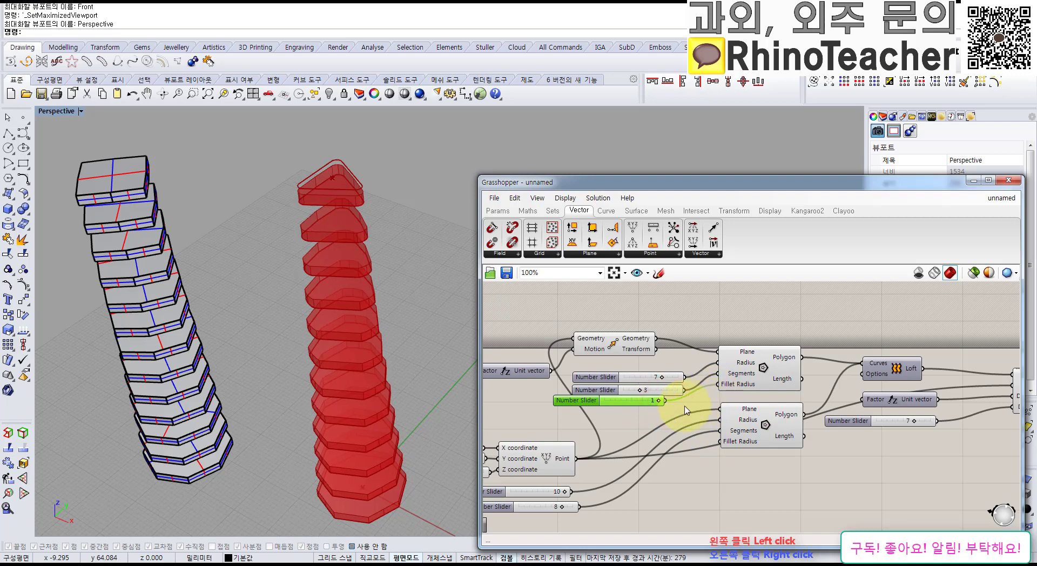
Raise the Fillet Radius slider's maximum to 10 and set its value to 10.
{"action": "left_click", "coordinate": [634, 402]}
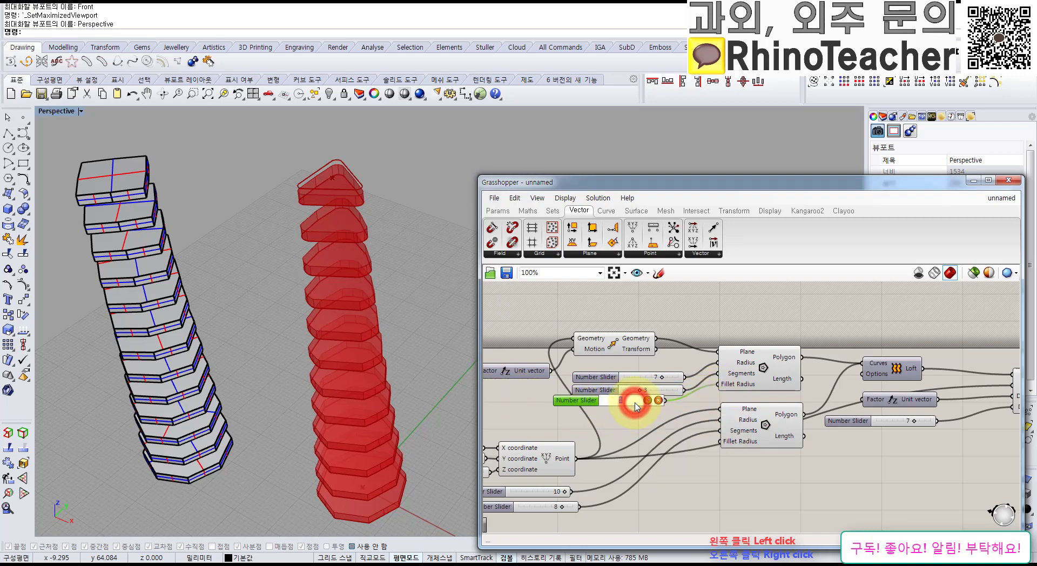
{"action": "double_click", "coordinate": [635, 404]}
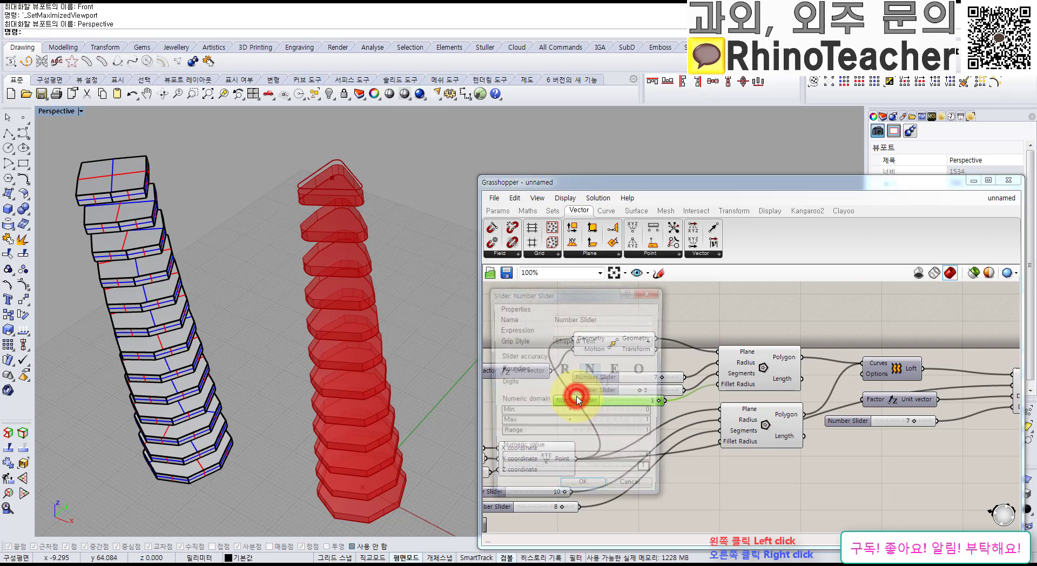
{"action": "left_click", "coordinate": [627, 426]}
{"action": "type", "text": "10"}
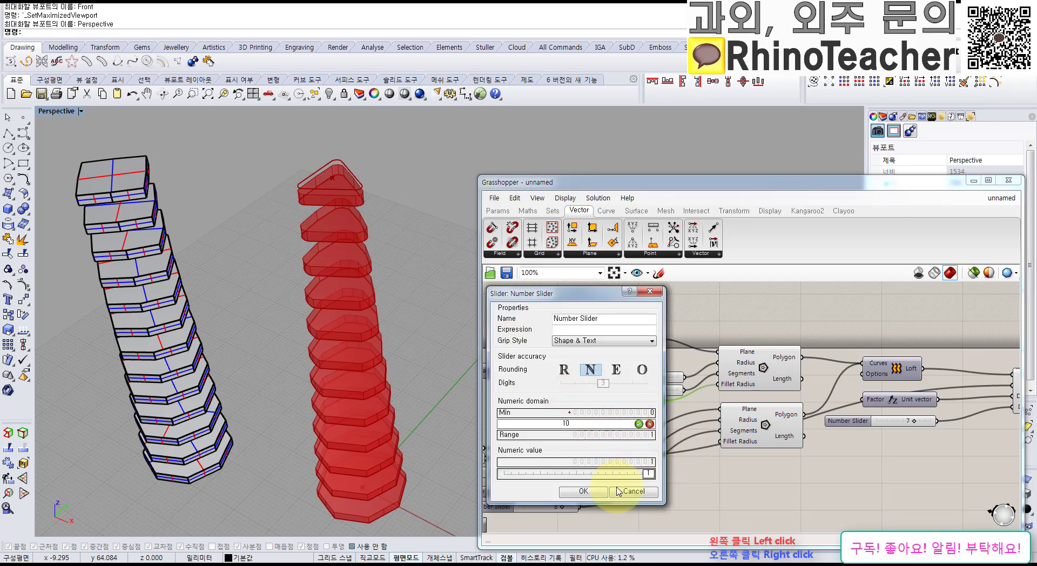
{"action": "left_click", "coordinate": [588, 491]}
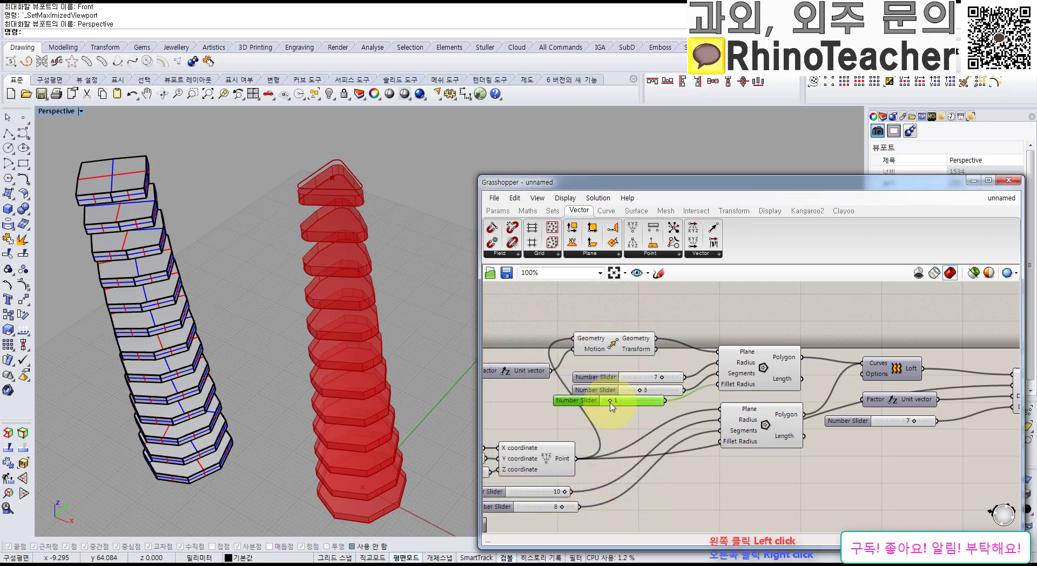
{"action": "left_click_drag", "start_coordinate": [617, 403], "coordinate": [643, 405]}
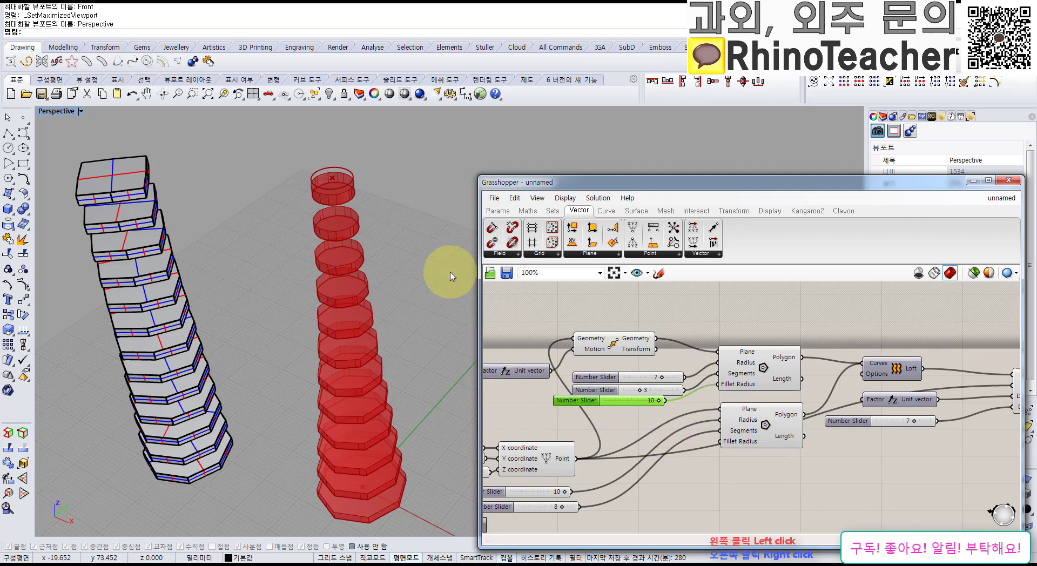
{"action": "right_click_drag", "start_coordinate": [421, 224], "coordinate": [345, 273]}
{"action": "scroll", "coordinate": [304, 307], "scroll_direction": "up", "scroll_amount": 5}
{"action": "scroll", "coordinate": [384, 273], "scroll_direction": "down", "scroll_amount": 5}
{"action": "scroll", "coordinate": [367, 286], "scroll_direction": "down", "scroll_amount": 5}
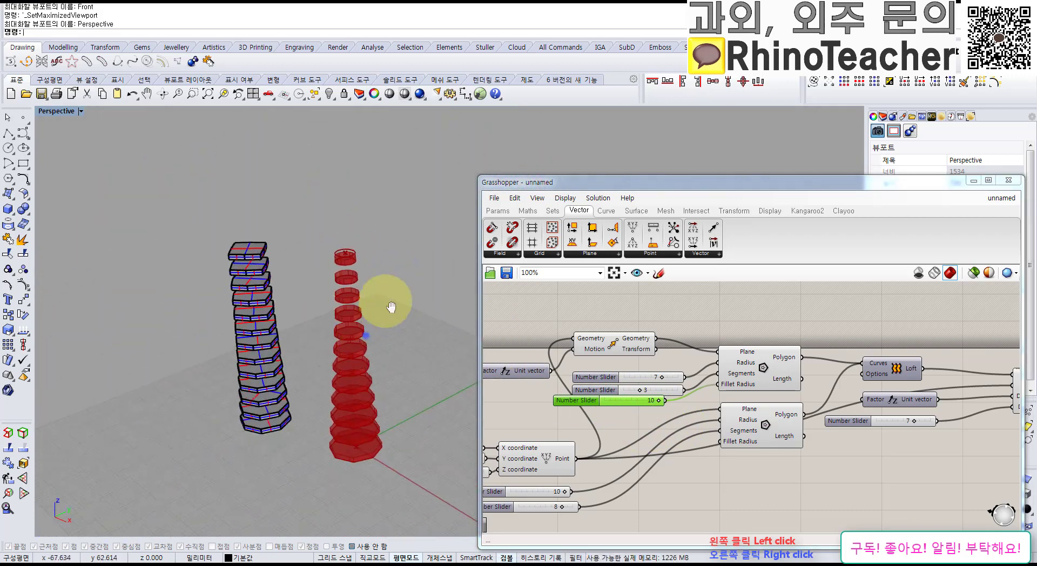
Lower the Fillet Radius slider to 3 and delete the slider from the canvas.
{"action": "left_click_drag", "start_coordinate": [658, 404], "coordinate": [614, 412]}
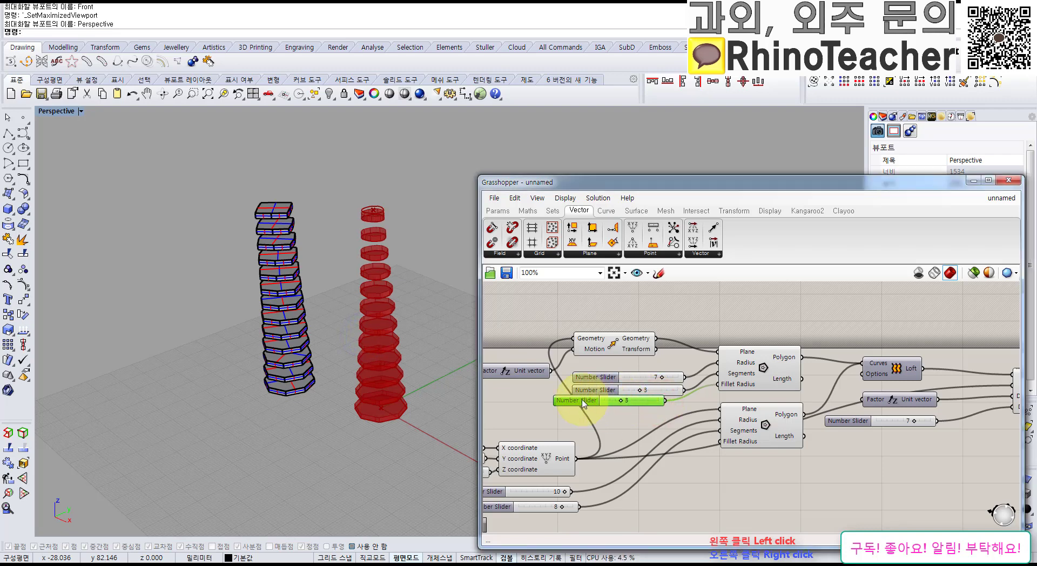
{"action": "key", "text": "Delete"}
{"action": "right_click_drag", "start_coordinate": [405, 289], "coordinate": [405, 319]}
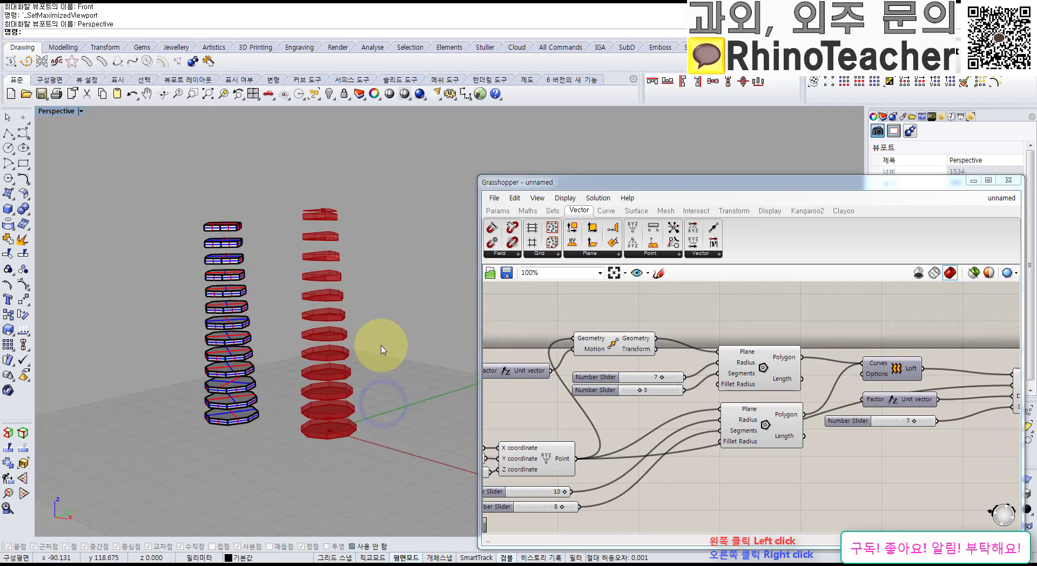
Bake the Extrude component's slabs into the Rhino model with the default attributes.
{"action": "left_click_drag", "start_coordinate": [858, 184], "coordinate": [767, 147]}
{"action": "right_click_drag", "start_coordinate": [845, 413], "coordinate": [628, 419]}
{"action": "scroll", "coordinate": [628, 418], "scroll_direction": "down", "scroll_amount": 3}
{"action": "right_click_drag", "start_coordinate": [733, 418], "coordinate": [636, 383]}
{"action": "scroll", "coordinate": [729, 368], "scroll_direction": "up", "scroll_amount": 3}
{"action": "scroll", "coordinate": [730, 369], "scroll_direction": "up", "scroll_amount": 2}
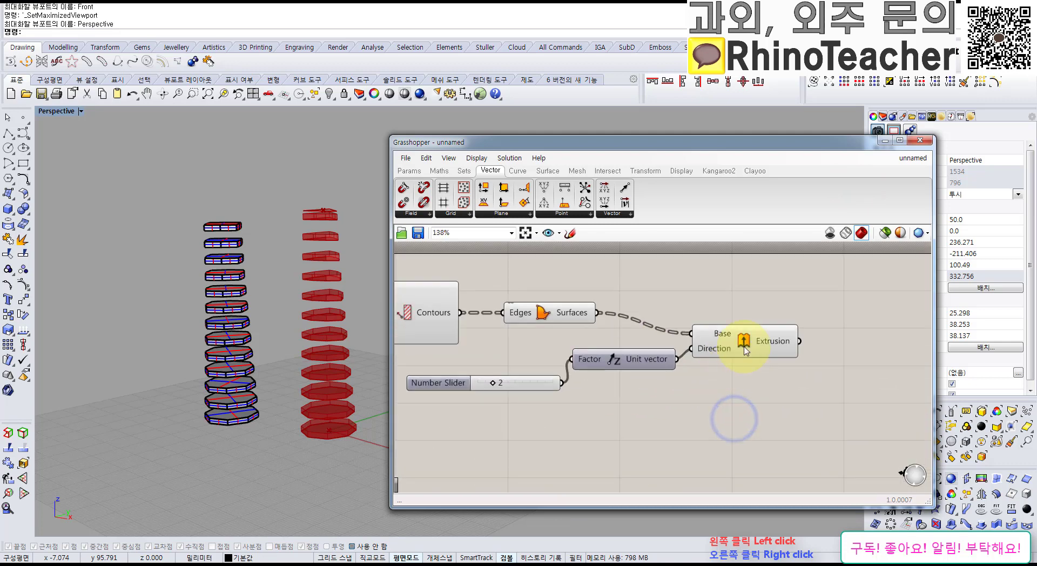
{"action": "right_click_drag", "start_coordinate": [370, 298], "coordinate": [373, 365]}
{"action": "left_click", "coordinate": [744, 342]}
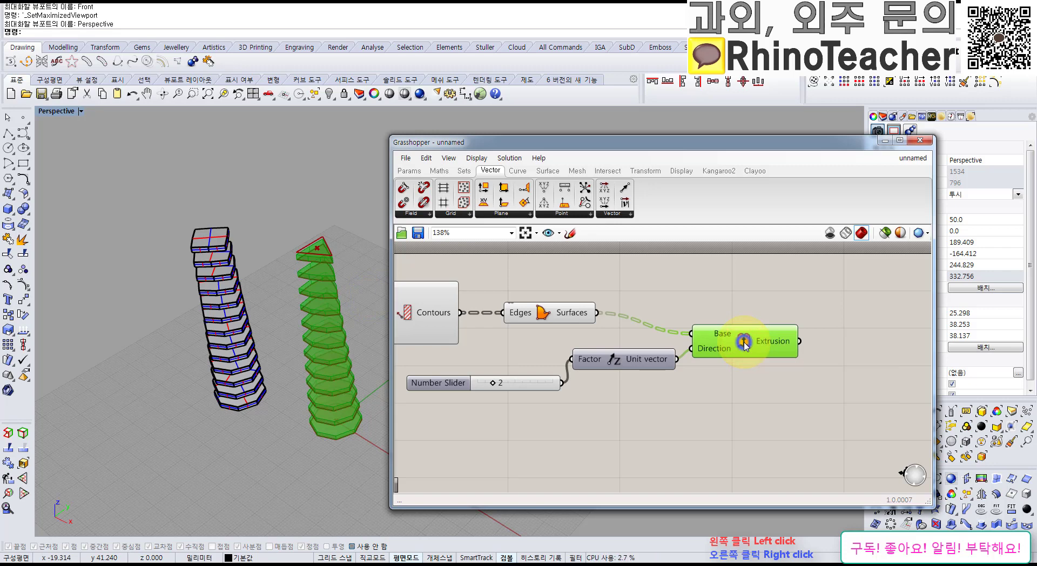
{"action": "right_click", "coordinate": [743, 341]}
{"action": "left_click", "coordinate": [781, 388]}
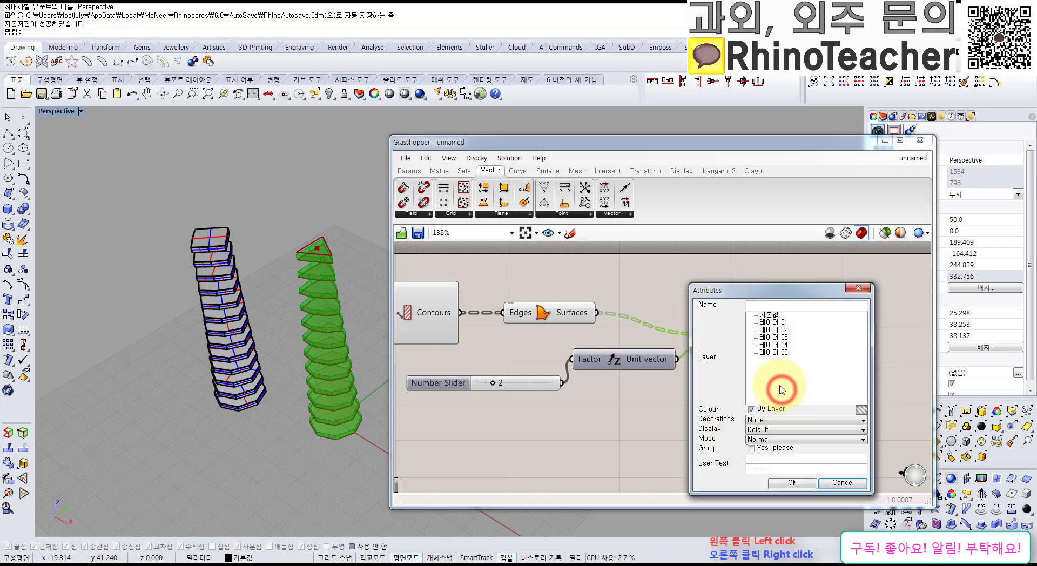
{"action": "left_click", "coordinate": [789, 483]}
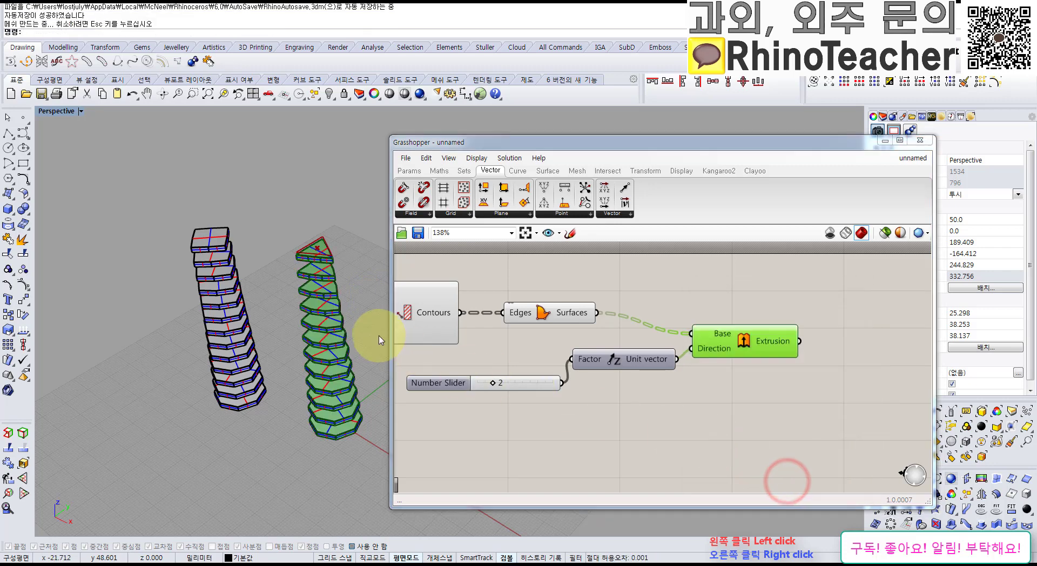
Select all the baked slabs and move them away from the Grasshopper preview, beside the existing baked tower.
{"action": "left_click_drag", "start_coordinate": [367, 224], "coordinate": [302, 460]}
{"action": "left_click_drag", "start_coordinate": [355, 322], "coordinate": [253, 401]}
{"action": "left_click", "coordinate": [301, 444]}
{"action": "right_click_drag", "start_coordinate": [284, 487], "coordinate": [323, 431]}
Examine the component chain from the Polygon components to Extrude, and look closely at the previewed slabs.
{"action": "left_click", "coordinate": [638, 419]}
{"action": "scroll", "coordinate": [605, 416], "scroll_direction": "down", "scroll_amount": 5}
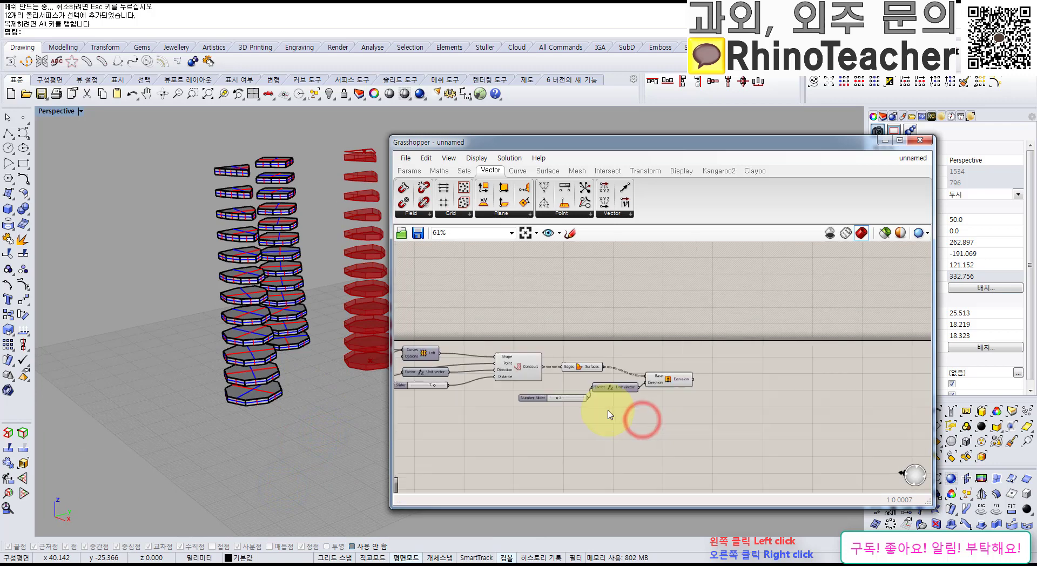
{"action": "right_click_drag", "start_coordinate": [579, 418], "coordinate": [770, 390]}
{"action": "scroll", "coordinate": [629, 359], "scroll_direction": "up", "scroll_amount": 3}
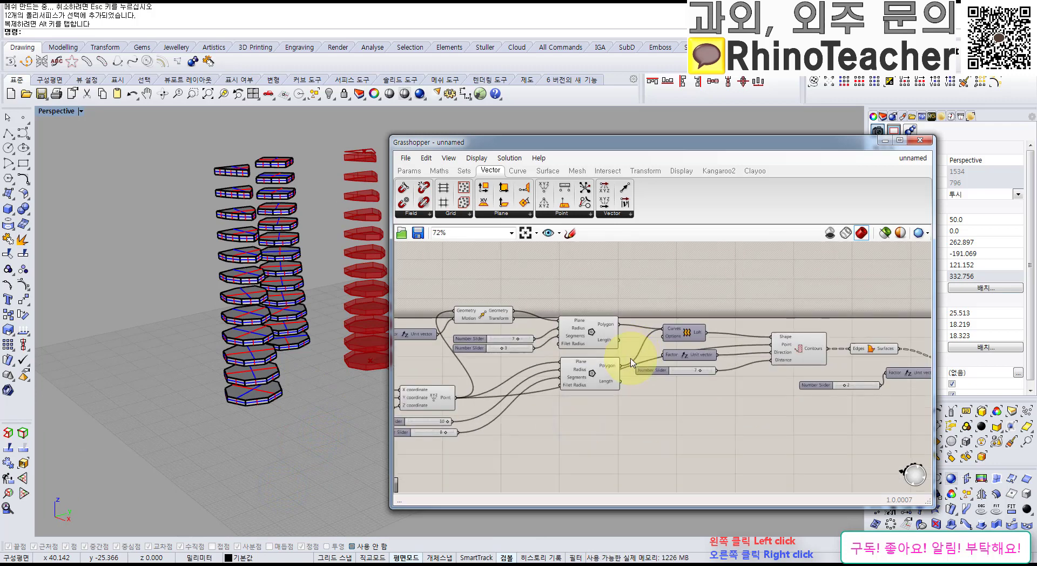
{"action": "scroll", "coordinate": [702, 367], "scroll_direction": "down", "scroll_amount": 2}
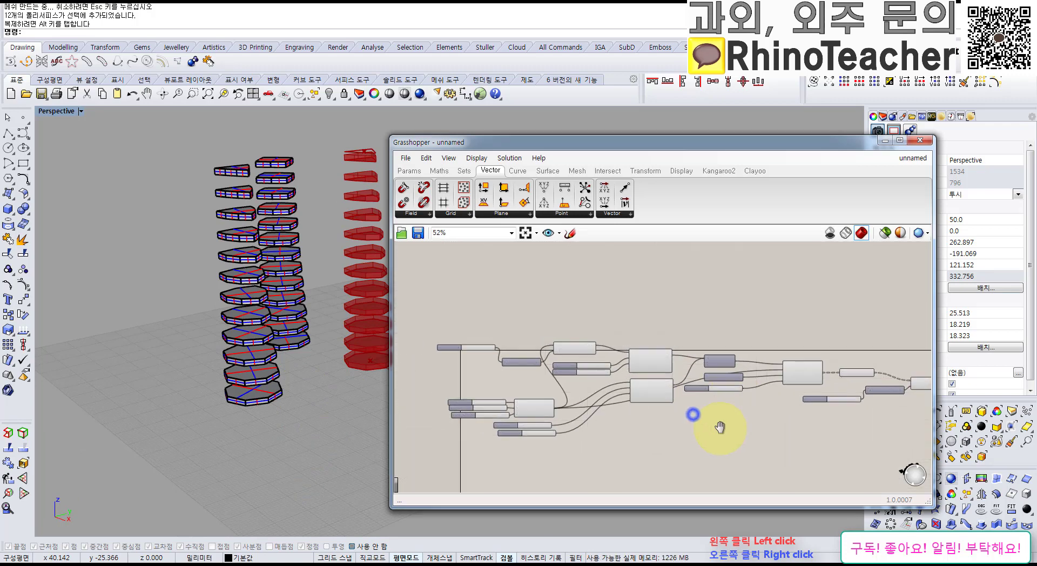
{"action": "scroll", "coordinate": [745, 428], "scroll_direction": "up", "scroll_amount": 1}
{"action": "left_click", "coordinate": [758, 430]}
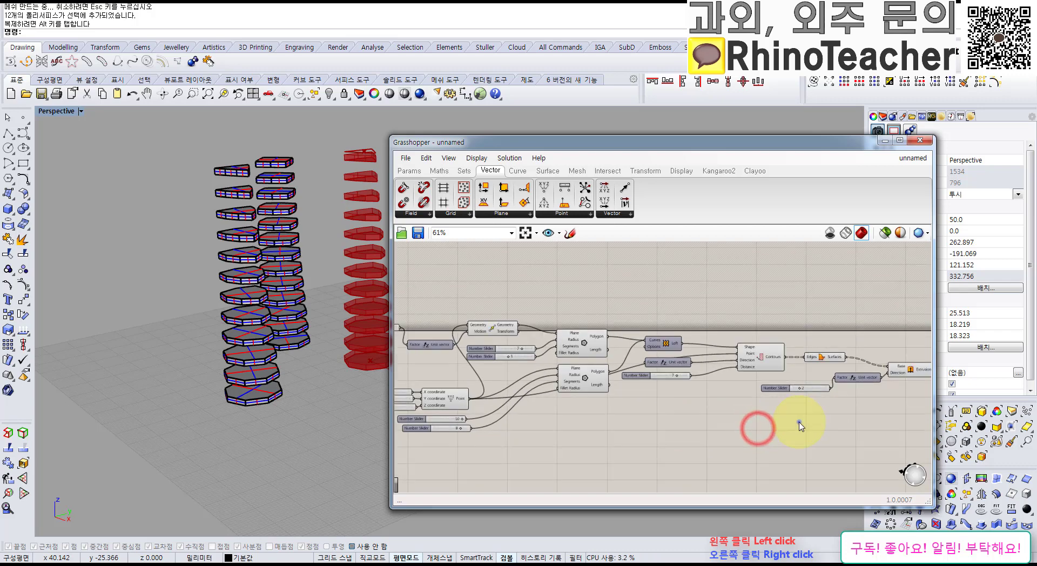
{"action": "right_click_drag", "start_coordinate": [800, 426], "coordinate": [720, 434]}
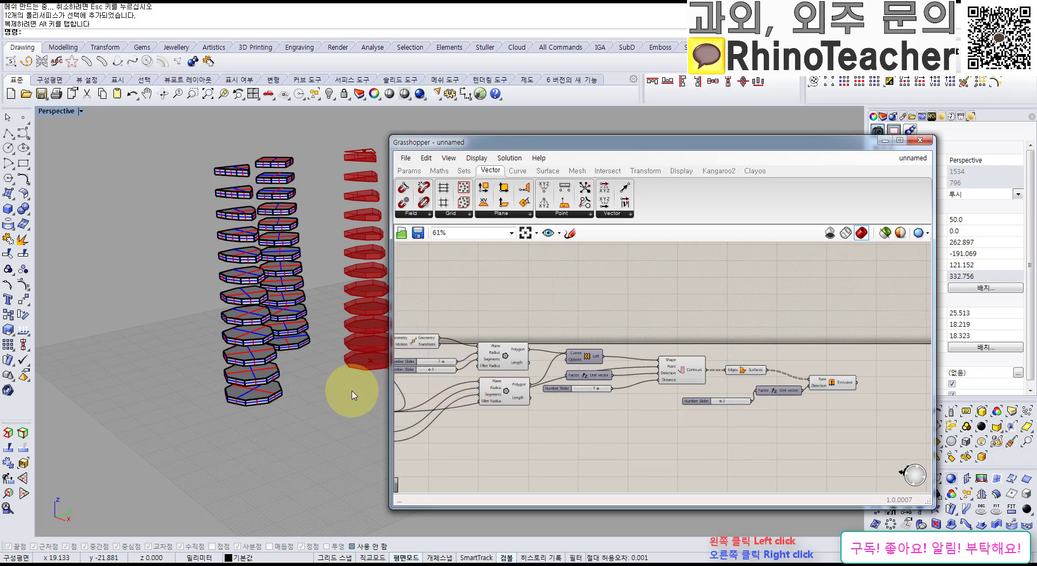
{"action": "right_click_drag", "start_coordinate": [336, 407], "coordinate": [313, 396]}
{"action": "scroll", "coordinate": [324, 402], "scroll_direction": "up", "scroll_amount": 5}
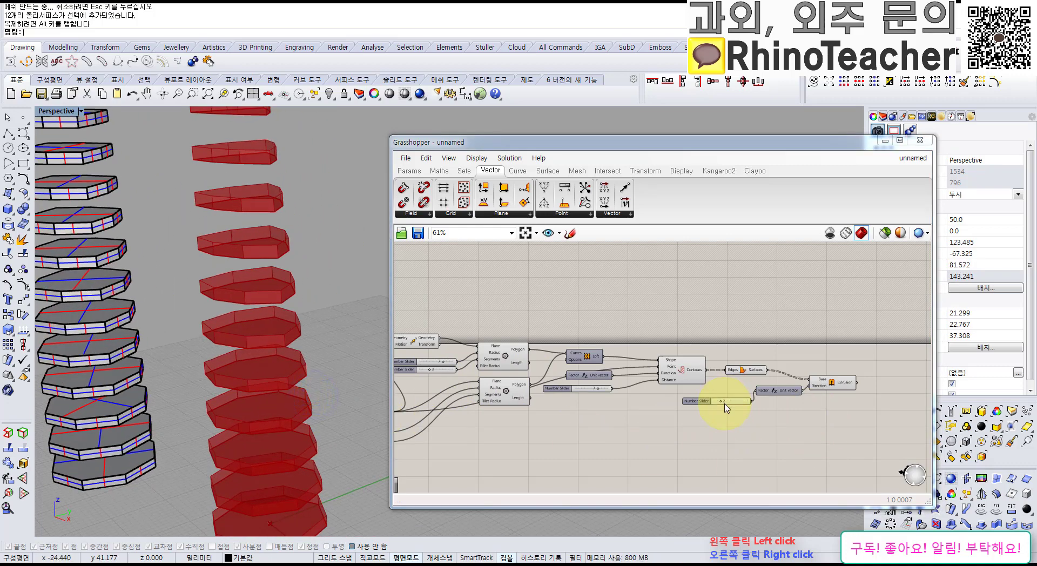
Set the slab extrusion's Z factor slider to 3 and the Contour distance slider to 5.
{"action": "scroll", "coordinate": [726, 409], "scroll_direction": "up", "scroll_amount": 6}
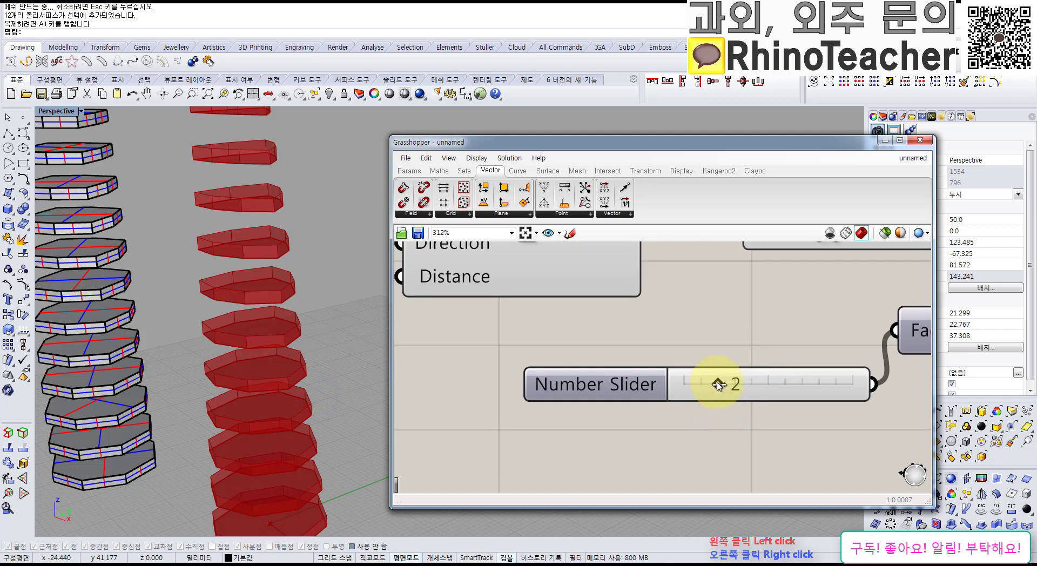
{"action": "mouse_move", "coordinate": [727, 388]}
{"action": "left_mouse_down"}
{"action": "mouse_move", "coordinate": [760, 394]}
{"action": "mouse_move", "coordinate": [746, 395]}
{"action": "left_mouse_up"}
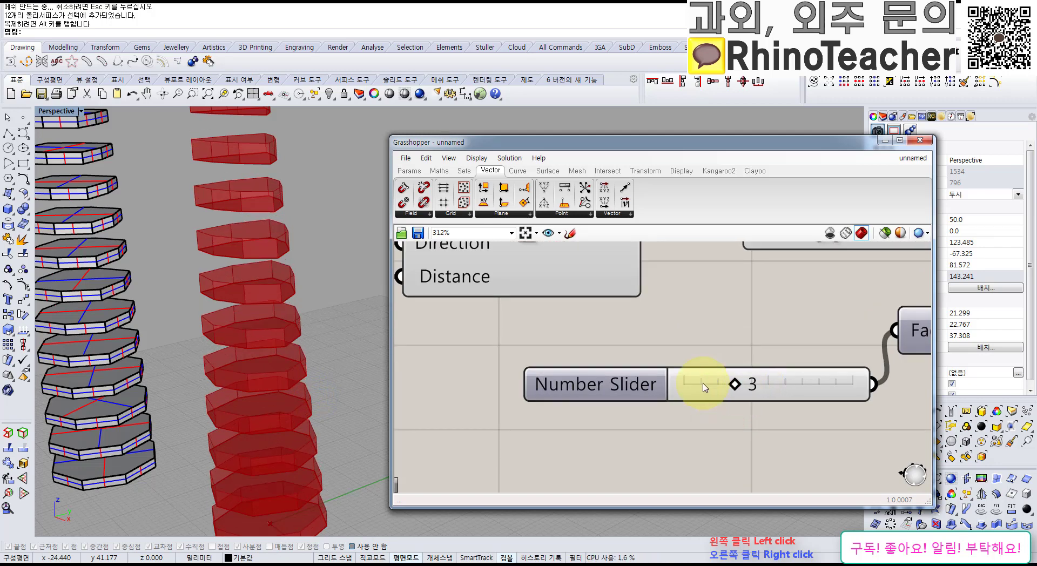
{"action": "scroll", "coordinate": [457, 392], "scroll_direction": "down", "scroll_amount": 7}
{"action": "right_click_drag", "start_coordinate": [444, 415], "coordinate": [613, 412]}
{"action": "scroll", "coordinate": [542, 393], "scroll_direction": "up", "scroll_amount": 6}
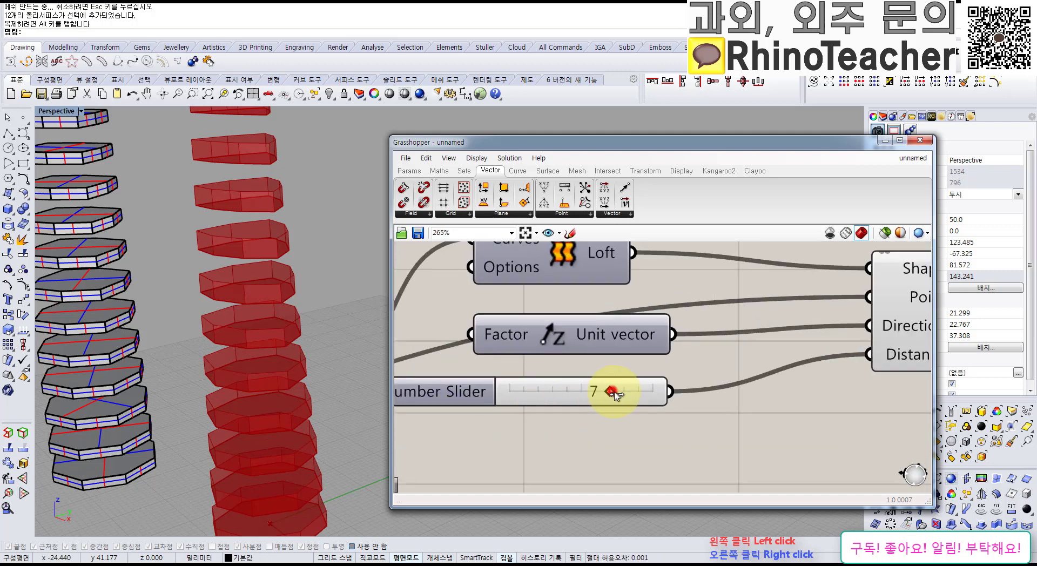
{"action": "left_click_drag", "start_coordinate": [617, 394], "coordinate": [580, 394]}
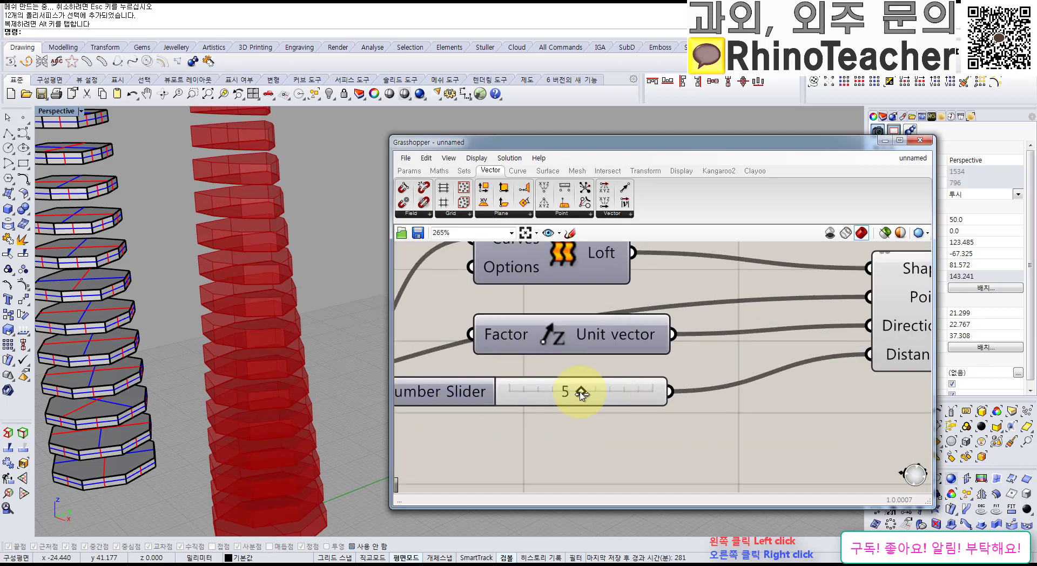
{"action": "scroll", "coordinate": [663, 441], "scroll_direction": "down", "scroll_amount": 5}
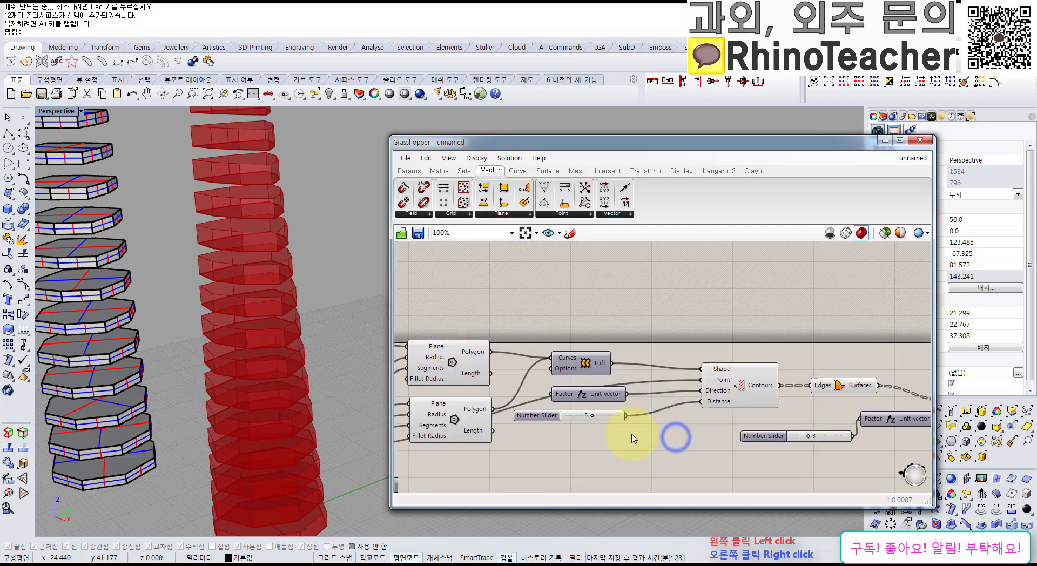
Examine the tower preview beside the baked towers and the sliders and point component feeding the two Polygon components.
{"action": "right_click_drag", "start_coordinate": [348, 389], "coordinate": [307, 367]}
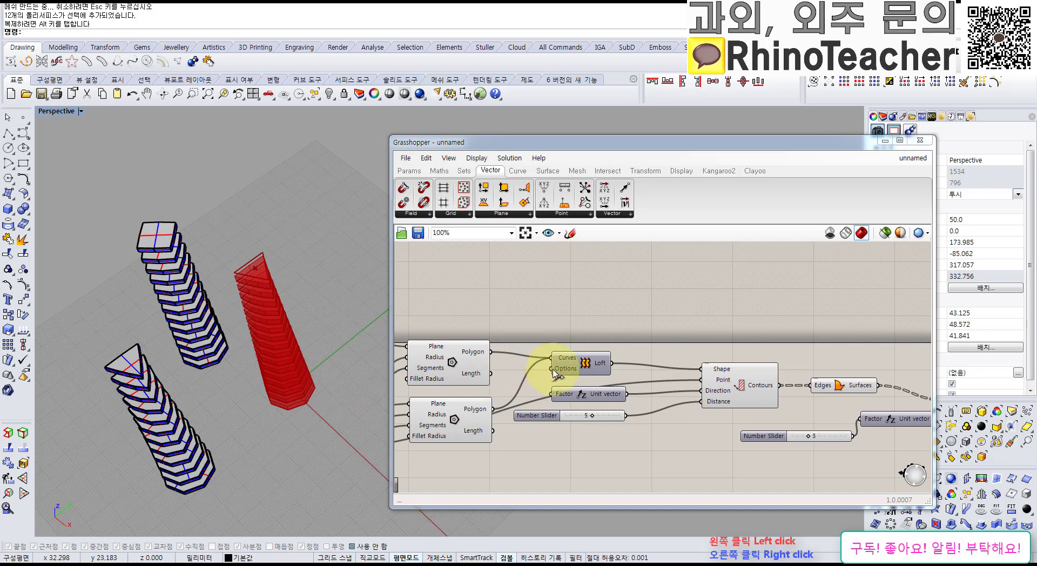
{"action": "right_click_drag", "start_coordinate": [539, 416], "coordinate": [626, 366]}
{"action": "scroll", "coordinate": [626, 366], "scroll_direction": "down", "scroll_amount": 3}
{"action": "right_click_drag", "start_coordinate": [516, 397], "coordinate": [625, 412]}
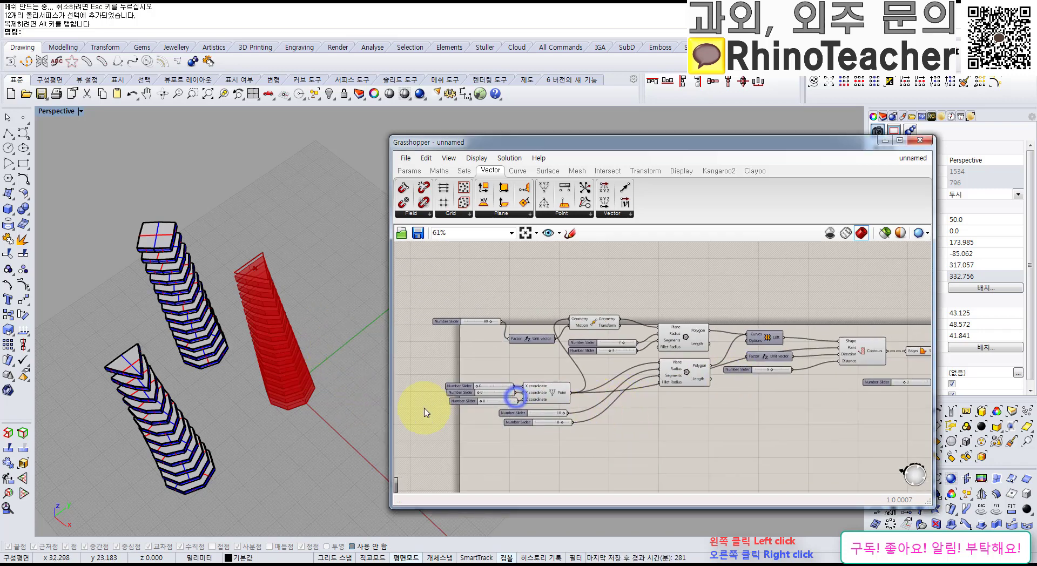
{"action": "right_click_drag", "start_coordinate": [322, 417], "coordinate": [248, 439], "text": "shift"}
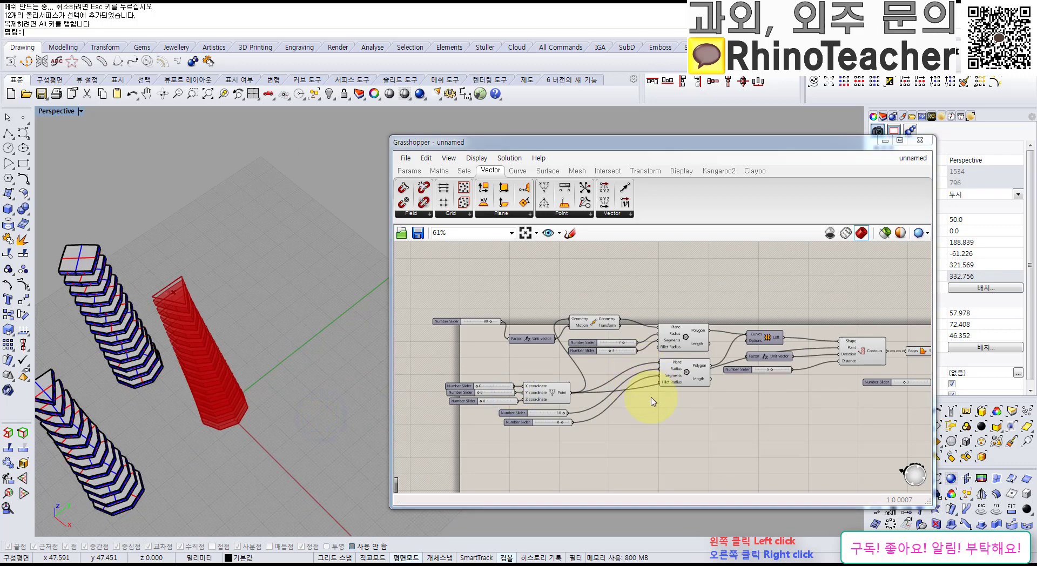
{"action": "left_click", "coordinate": [618, 411]}
{"action": "scroll", "coordinate": [617, 411], "scroll_direction": "up", "scroll_amount": 5}
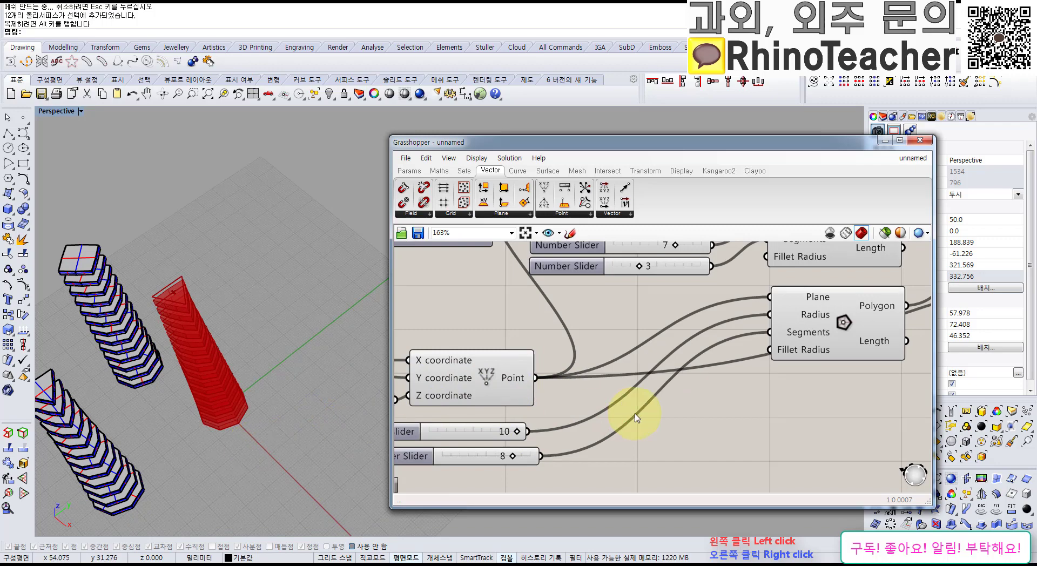
{"action": "scroll", "coordinate": [631, 413], "scroll_direction": "down", "scroll_amount": 3}
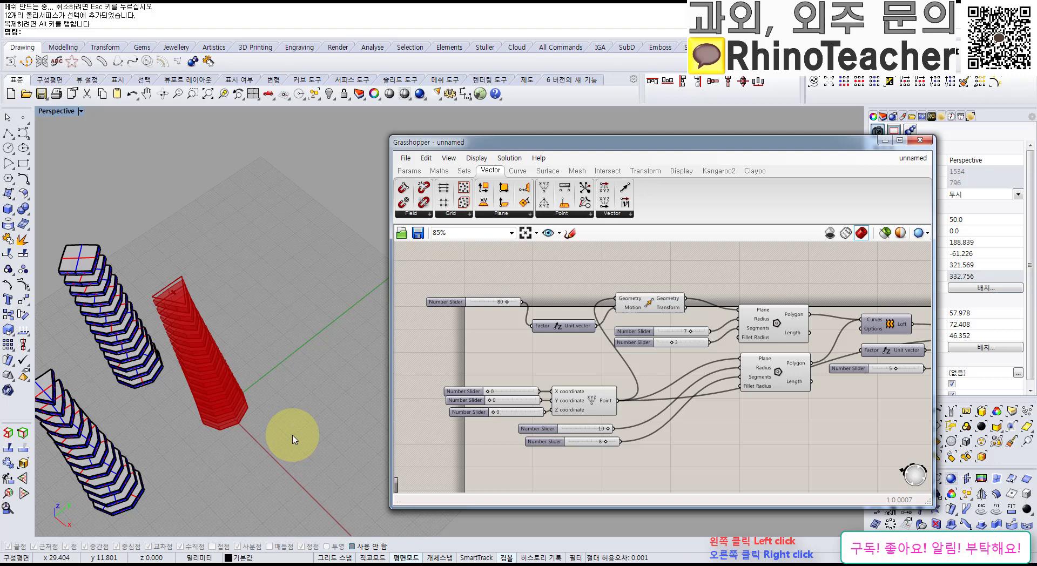
Draw an inscribed eight-sided polygon with a radius of about 10 mm on the red X axis beside the previewed tower.
{"action": "left_click", "coordinate": [293, 405]}
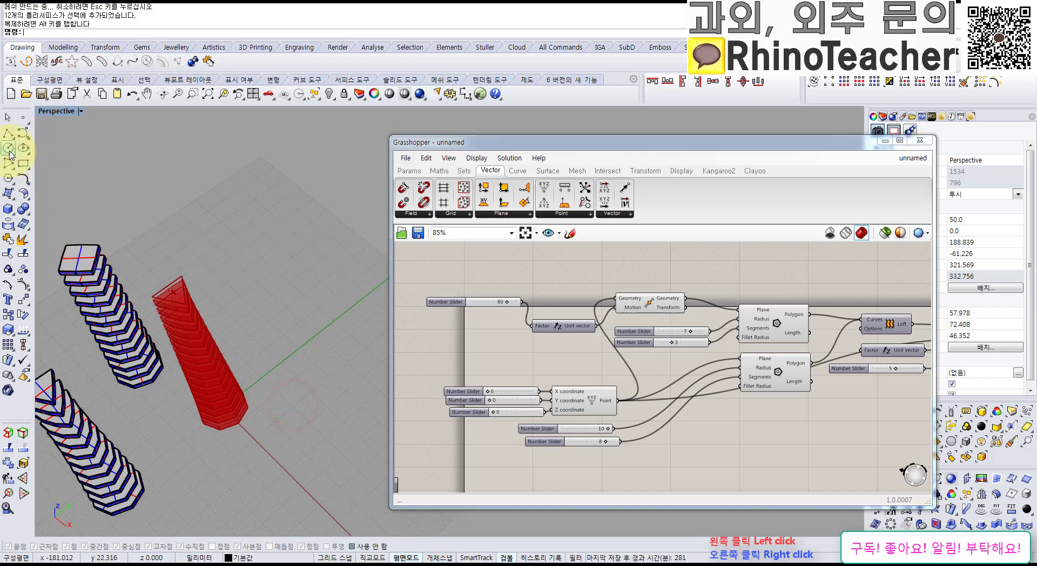
{"action": "left_click", "coordinate": [8, 178]}
{"action": "left_click", "coordinate": [286, 473]}
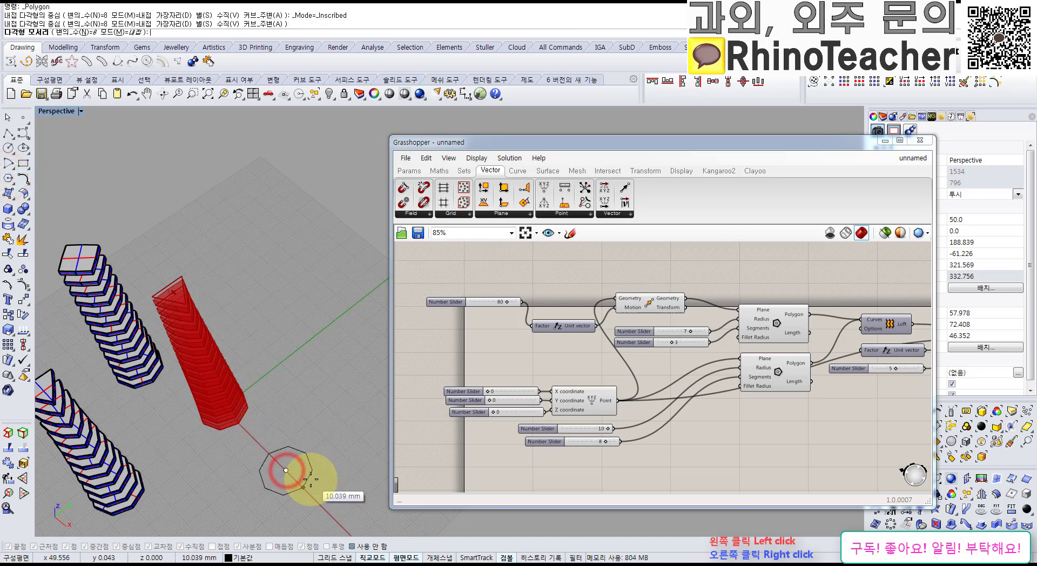
{"action": "left_click", "coordinate": [311, 475]}
{"action": "right_click_drag", "start_coordinate": [330, 473], "coordinate": [282, 457]}
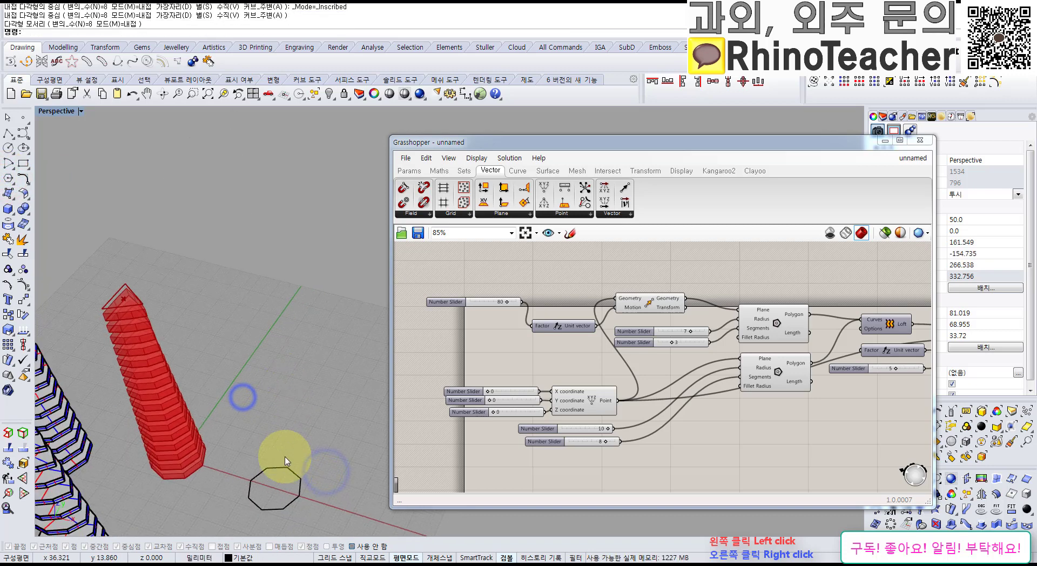
{"action": "right_click", "coordinate": [282, 457]}
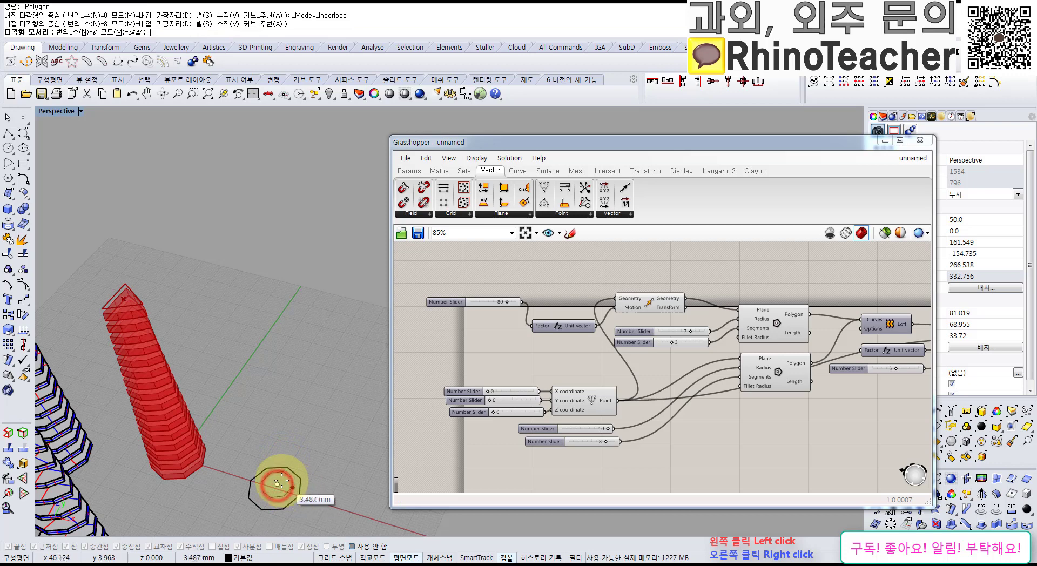
{"action": "key", "text": "Return"}
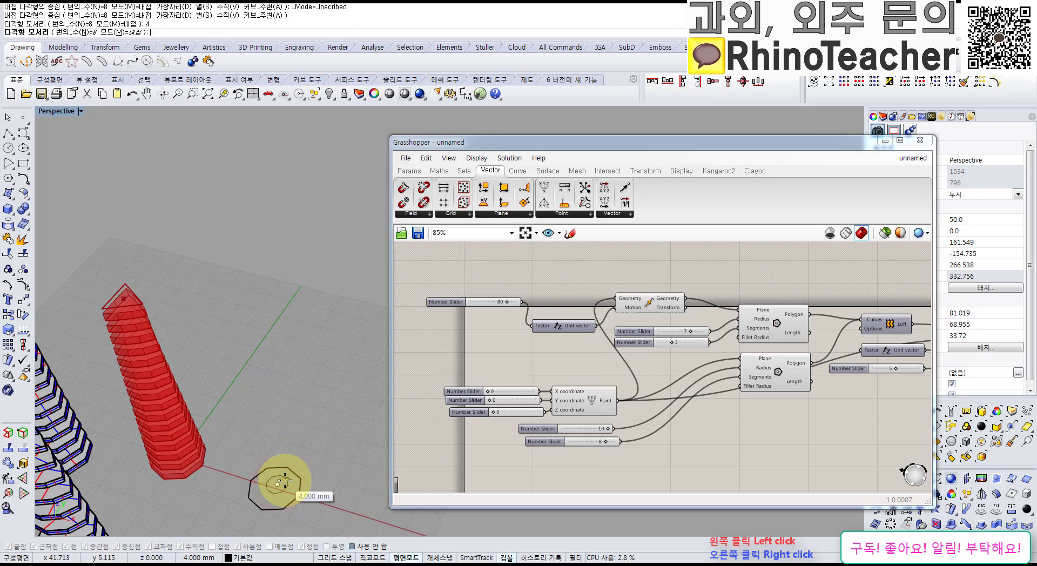
{"action": "left_click", "coordinate": [267, 428]}
Draw a smaller inscribed polygon with 4 sides at the octagon's center.
{"action": "right_click", "coordinate": [266, 428]}
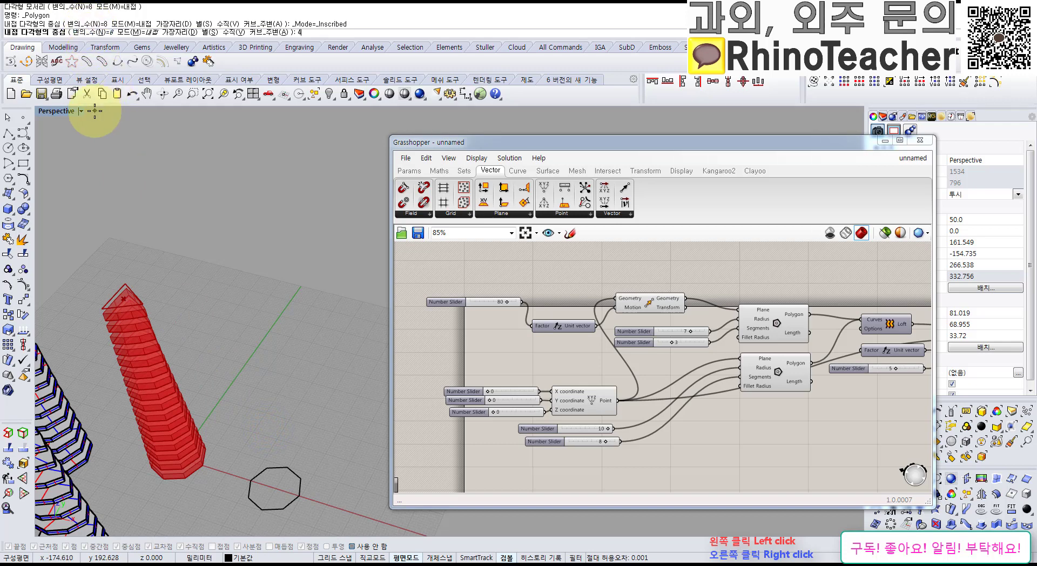
{"action": "type", "text": "4"}
{"action": "key", "text": "Return"}
{"action": "scroll", "coordinate": [280, 481], "scroll_direction": "up", "scroll_amount": 3}
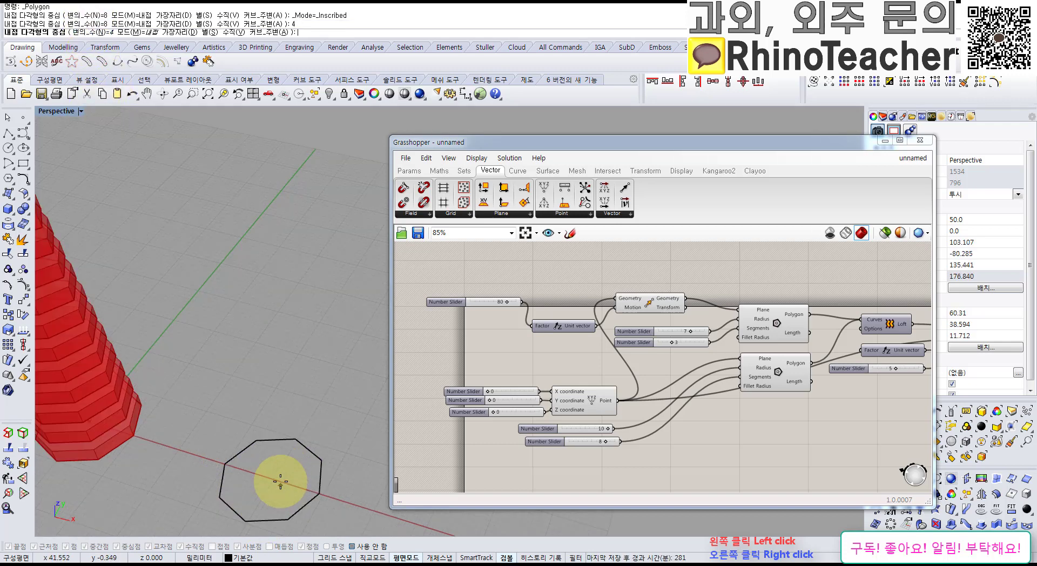
{"action": "left_click", "coordinate": [274, 474]}
{"action": "left_click", "coordinate": [300, 489]}
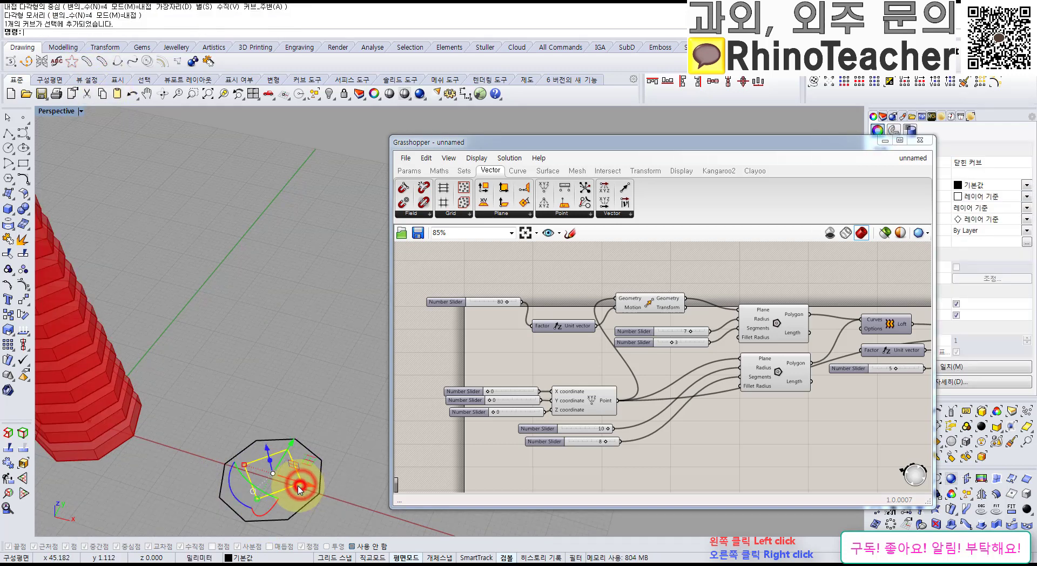
Move the four-sided polygon straight up to roughly the tower's top height above the octagon.
{"action": "scroll", "coordinate": [273, 436], "scroll_direction": "down", "scroll_amount": 3}
{"action": "left_click_drag", "start_coordinate": [264, 426], "coordinate": [316, 240]}
{"action": "left_click", "coordinate": [317, 241]}
Add a Curve parameter to the Grasshopper canvas below the Polygon components.
{"action": "left_click", "coordinate": [537, 359]}
{"action": "scroll", "coordinate": [546, 359], "scroll_direction": "down", "scroll_amount": 4}
{"action": "right_click_drag", "start_coordinate": [607, 385], "coordinate": [674, 332]}
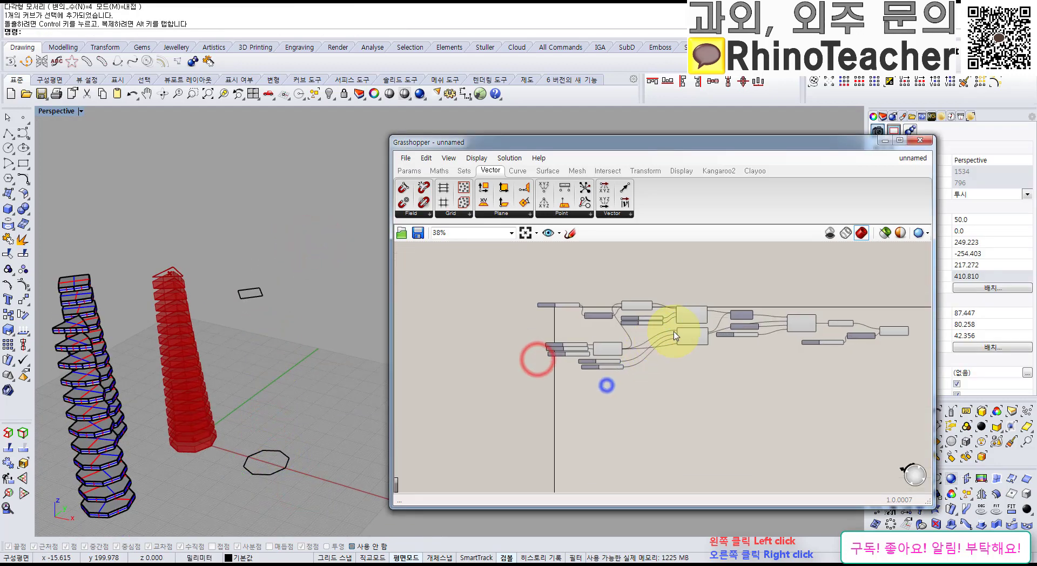
{"action": "scroll", "coordinate": [675, 336], "scroll_direction": "up", "scroll_amount": 4}
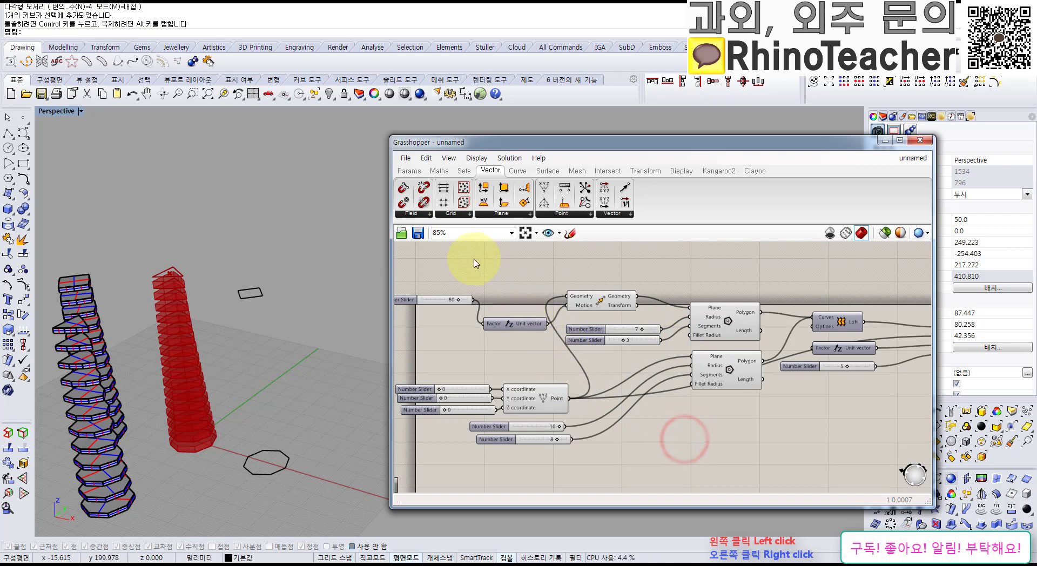
{"action": "left_click", "coordinate": [406, 172]}
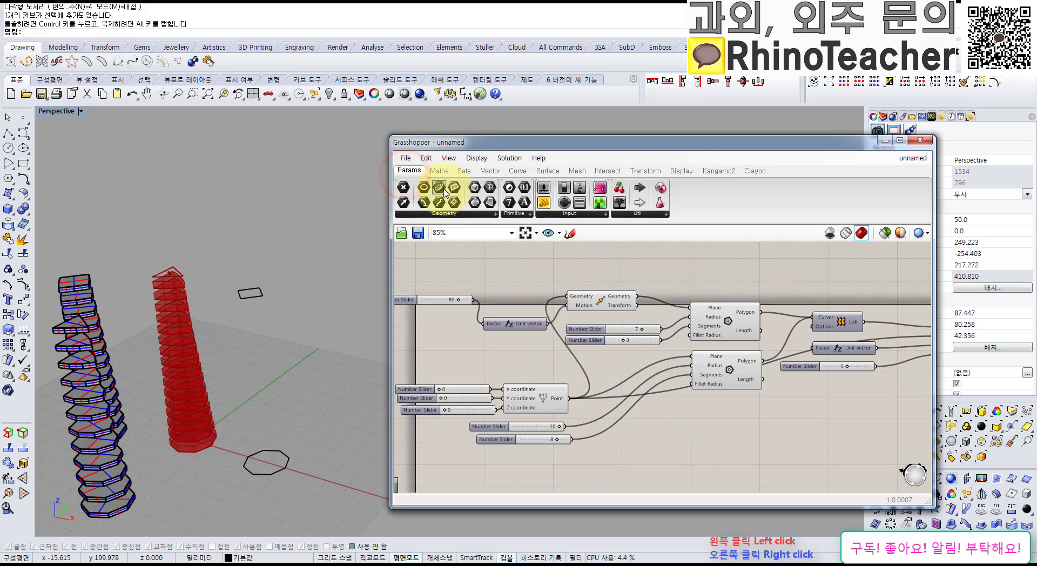
{"action": "left_click_drag", "start_coordinate": [444, 193], "coordinate": [659, 447]}
{"action": "right_click_drag", "start_coordinate": [659, 447], "coordinate": [617, 342]}
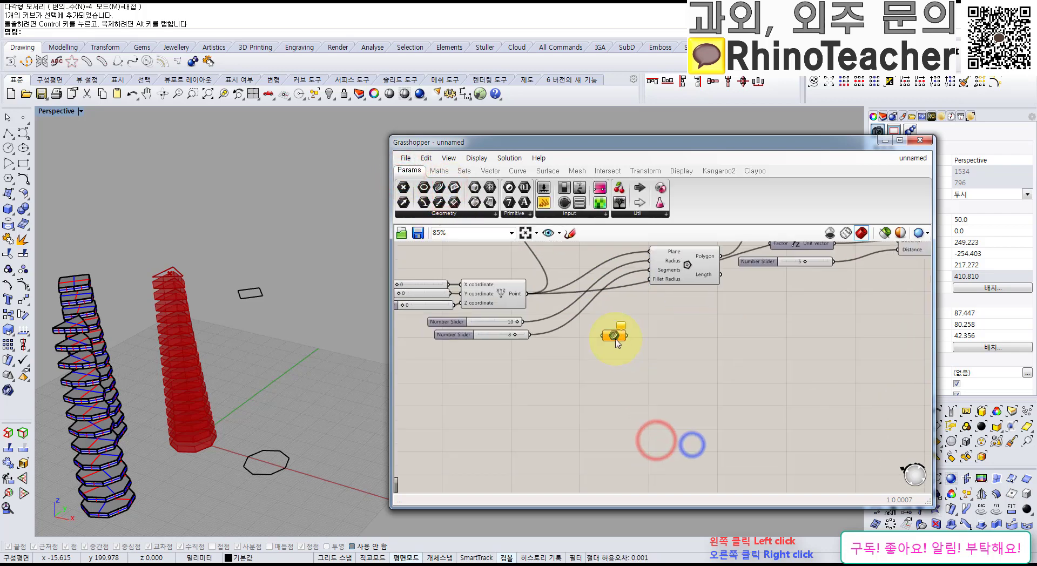
{"action": "key", "text": "ctrl+v"}
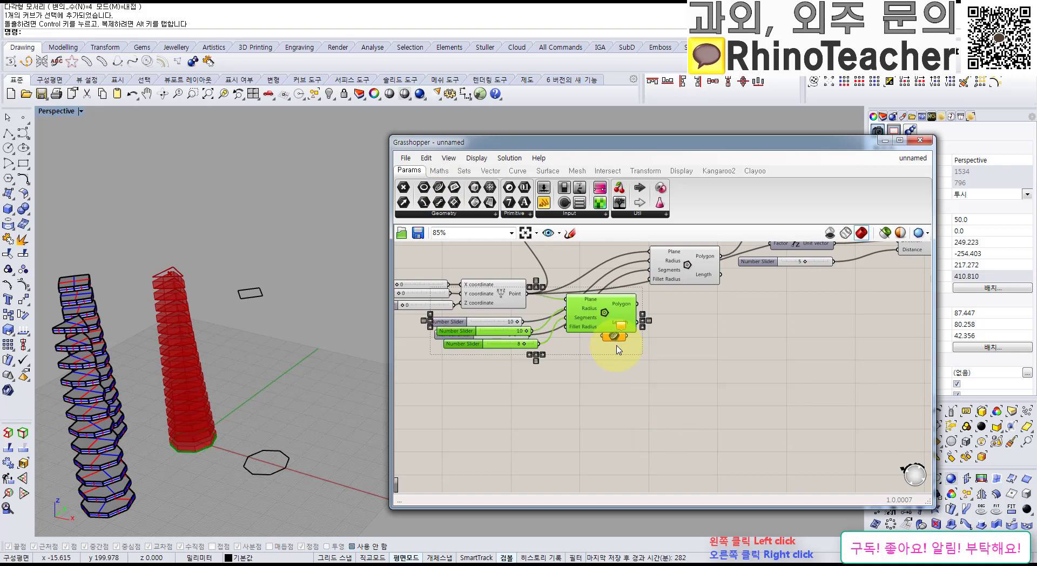
{"action": "left_click", "coordinate": [675, 382]}
{"action": "key", "text": "ctrl+z"}
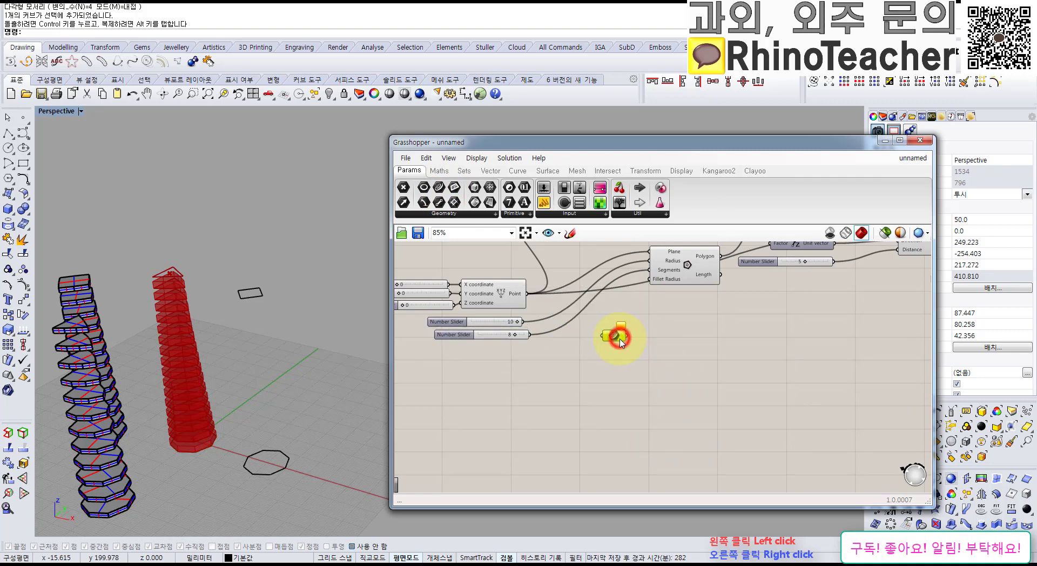
Duplicate the Curve parameter directly below the original.
{"action": "left_click_drag", "start_coordinate": [621, 342], "coordinate": [621, 375], "text": "alt"}
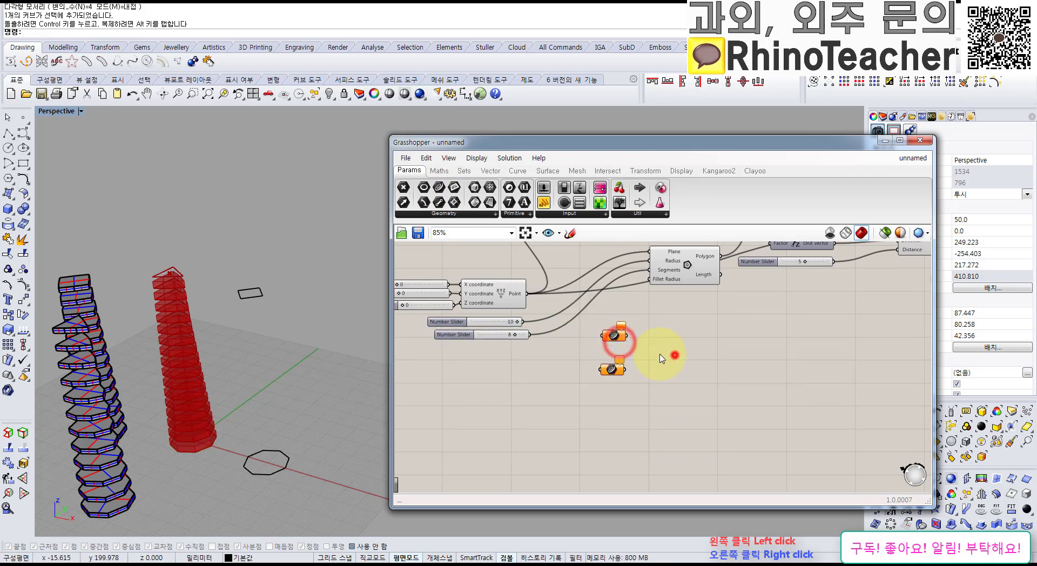
{"action": "scroll", "coordinate": [618, 338], "scroll_direction": "up", "scroll_amount": 5}
{"action": "left_click_drag", "start_coordinate": [618, 334], "coordinate": [613, 350]}
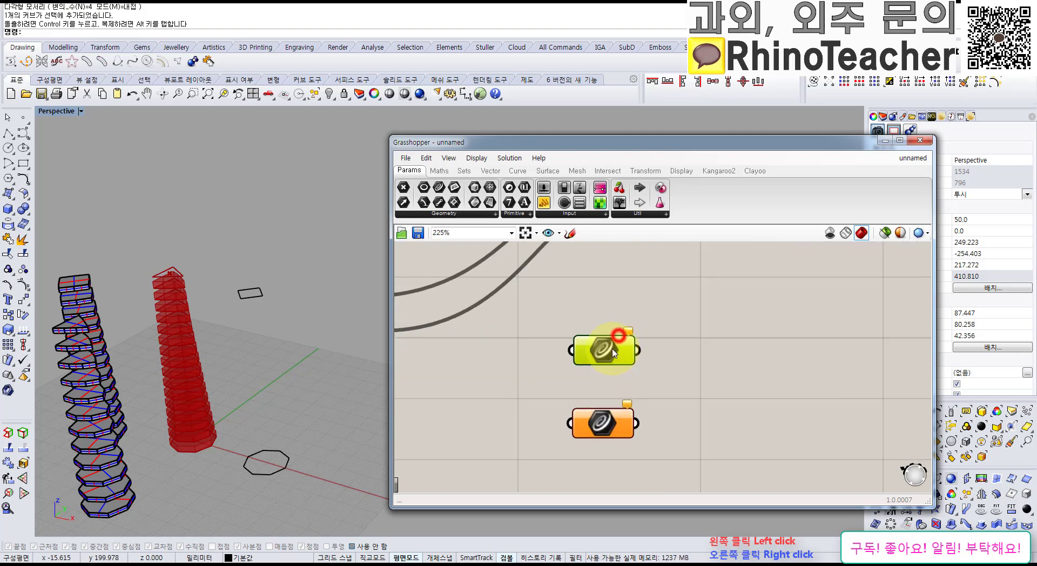
Assign the raised four-sided polygon to the upper Curve parameter and the octagon on the ground to the lower one.
{"action": "left_click_drag", "start_coordinate": [285, 270], "coordinate": [229, 324]}
{"action": "right_click", "coordinate": [594, 355]}
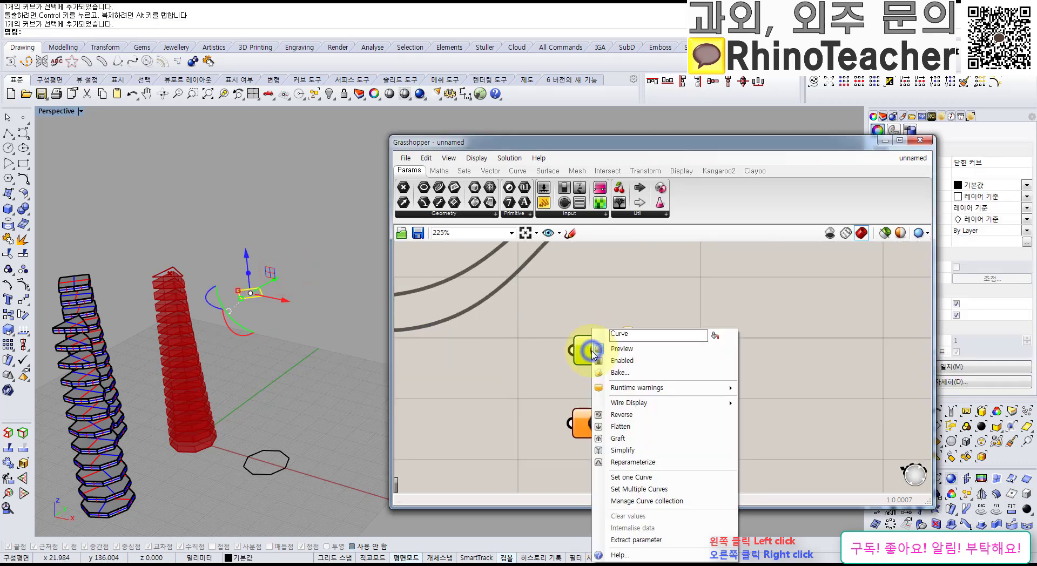
{"action": "left_click", "coordinate": [643, 476]}
{"action": "left_click_drag", "start_coordinate": [334, 422], "coordinate": [266, 498]}
{"action": "right_click", "coordinate": [598, 423]}
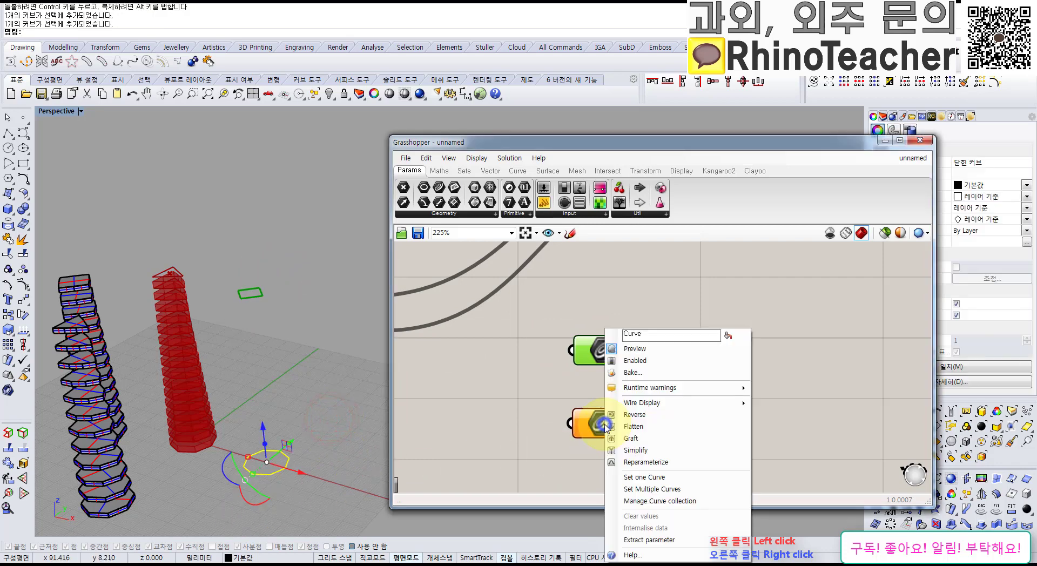
{"action": "left_click", "coordinate": [659, 488]}
{"action": "left_click", "coordinate": [534, 467]}
Try feeding both Curve parameters into the Loft component's Curves input alongside the existing polygon outputs.
{"action": "scroll", "coordinate": [695, 381], "scroll_direction": "down", "scroll_amount": 3}
{"action": "right_click_drag", "start_coordinate": [705, 374], "coordinate": [564, 397]}
{"action": "left_click", "coordinate": [641, 388]}
{"action": "scroll", "coordinate": [646, 386], "scroll_direction": "down", "scroll_amount": 4}
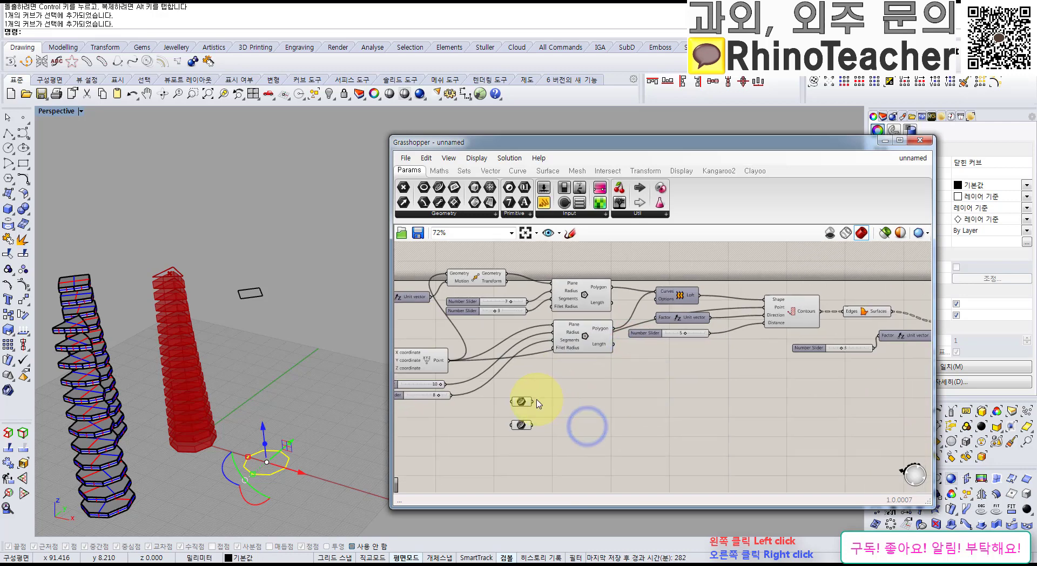
{"action": "left_click_drag", "start_coordinate": [533, 401], "coordinate": [656, 294]}
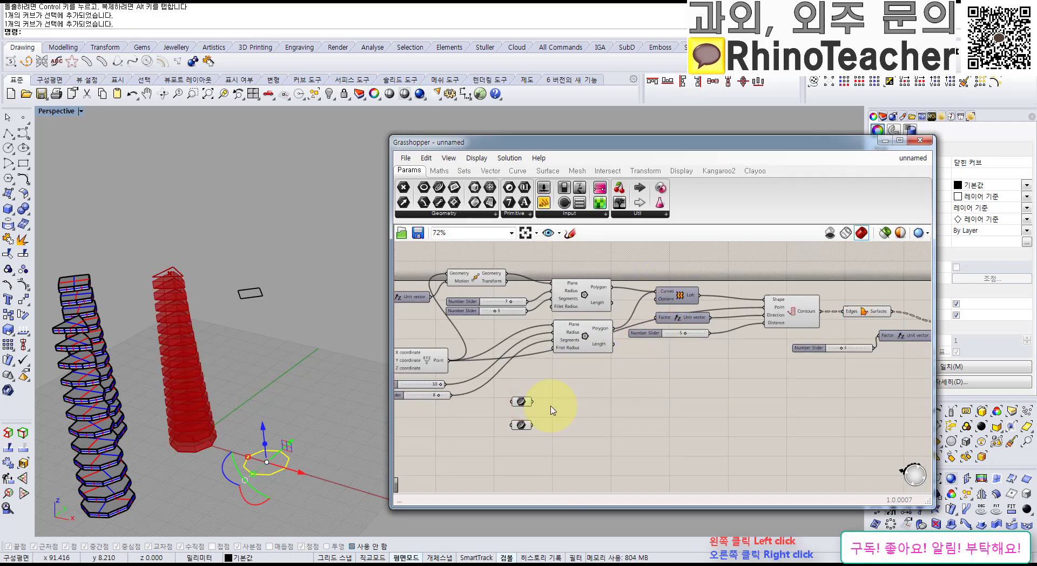
{"action": "left_click_drag", "start_coordinate": [613, 350], "coordinate": [653, 295]}
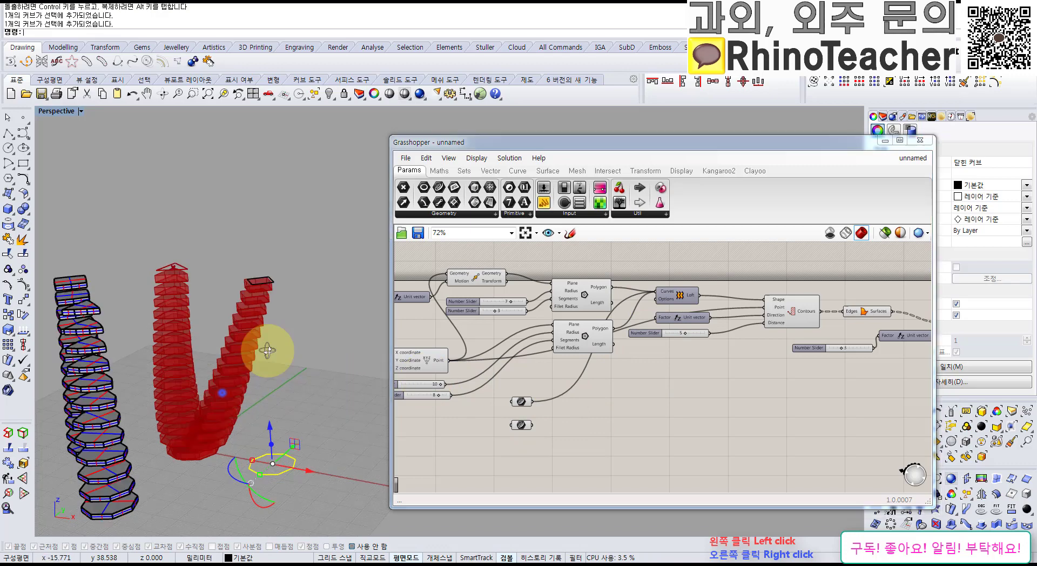
{"action": "right_click_drag", "start_coordinate": [261, 351], "coordinate": [329, 375]}
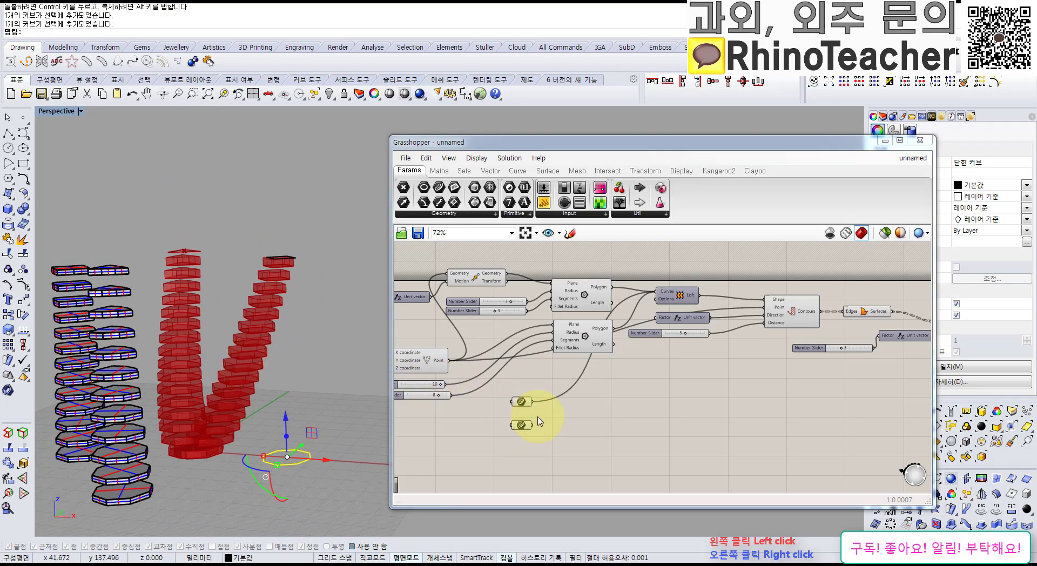
{"action": "left_click_drag", "start_coordinate": [533, 427], "coordinate": [653, 295], "text": "shift"}
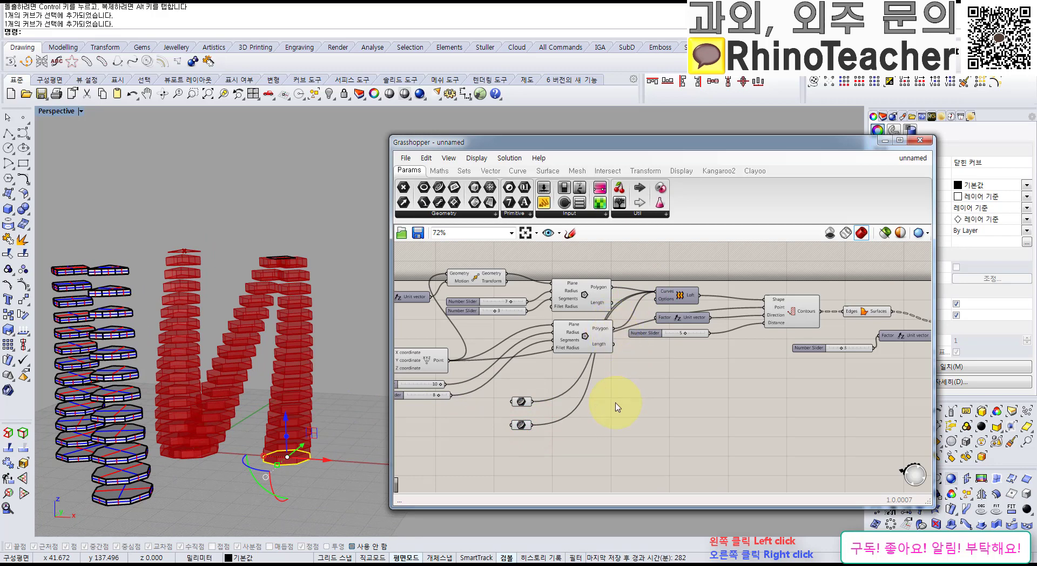
{"action": "key", "text": "ctrl+z"}
{"action": "key", "text": "ctrl+z"}
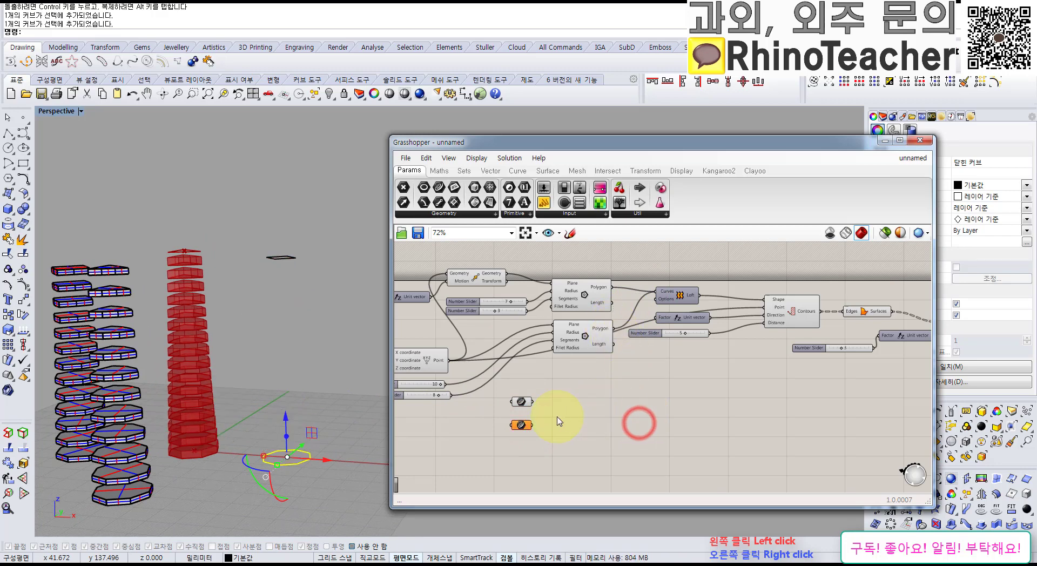
Try replacing the polygon outputs in the Loft component's Curves input with the two Curve parameters.
{"action": "left_click_drag", "start_coordinate": [589, 387], "coordinate": [656, 291]}
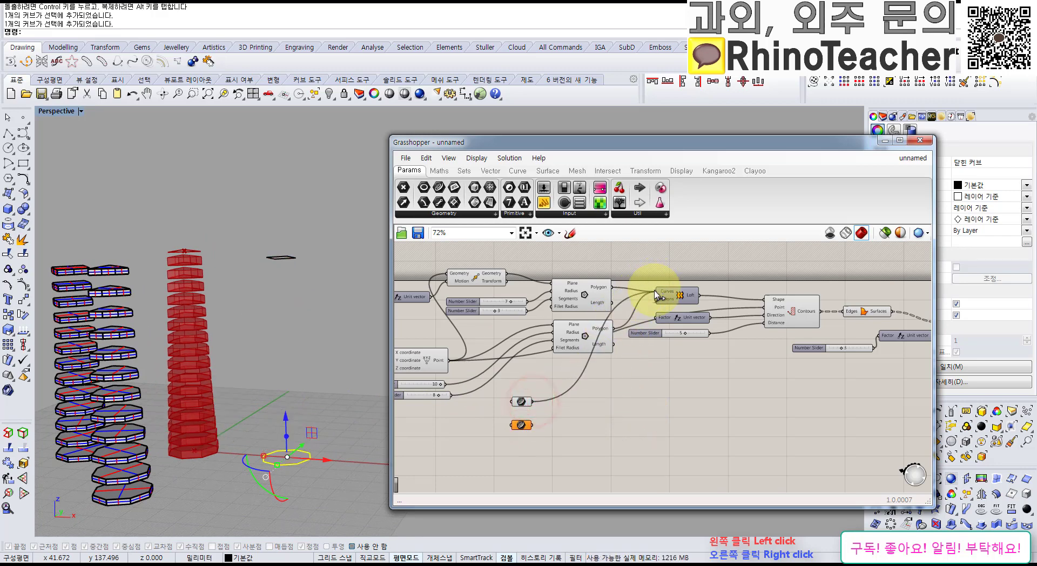
{"action": "left_click_drag", "start_coordinate": [626, 361], "coordinate": [656, 294]}
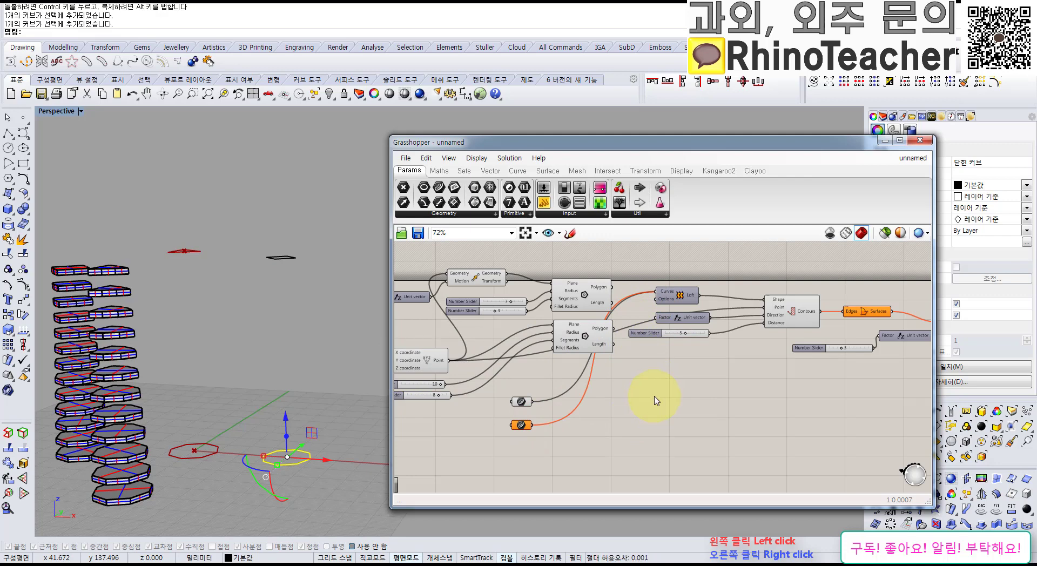
{"action": "scroll", "coordinate": [673, 405], "scroll_direction": "down", "scroll_amount": 4}
{"action": "right_click_drag", "start_coordinate": [685, 405], "coordinate": [648, 414]}
{"action": "left_click", "coordinate": [625, 363]}
{"action": "scroll", "coordinate": [556, 332], "scroll_direction": "up", "scroll_amount": 5}
{"action": "left_click", "coordinate": [624, 402]}
{"action": "key", "text": "ctrl+z"}
{"action": "left_click", "coordinate": [632, 421]}
{"action": "scroll", "coordinate": [643, 393], "scroll_direction": "down", "scroll_amount": 1}
{"action": "left_click", "coordinate": [665, 421]}
Assign the octagon on the ground to the lower Curve parameter again as its single curve.
{"action": "right_click_drag", "start_coordinate": [526, 462], "coordinate": [556, 403]}
{"action": "left_click", "coordinate": [593, 393]}
{"action": "scroll", "coordinate": [532, 383], "scroll_direction": "up", "scroll_amount": 5}
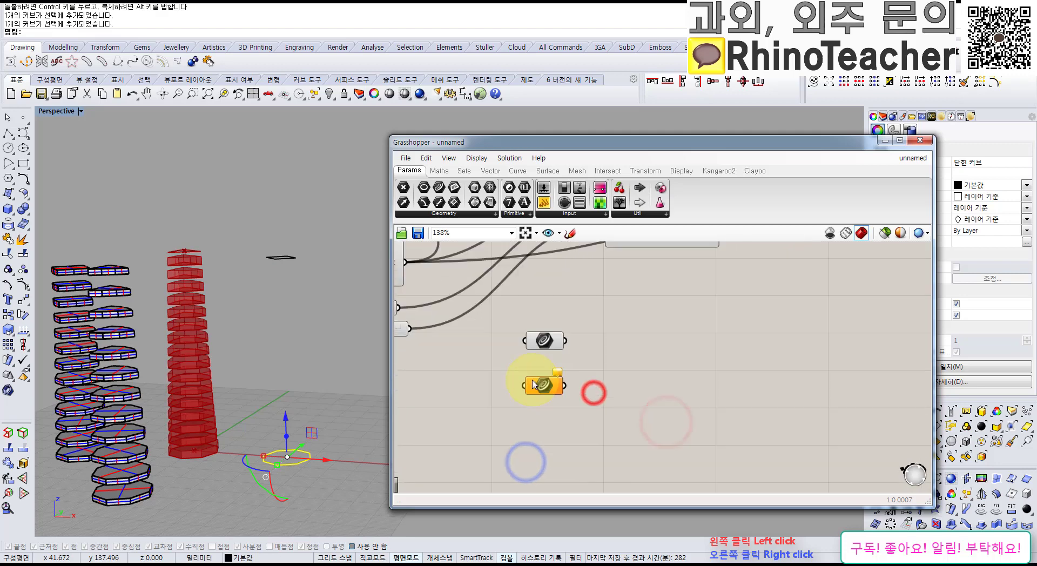
{"action": "left_click", "coordinate": [316, 483]}
{"action": "left_click_drag", "start_coordinate": [339, 496], "coordinate": [276, 429]}
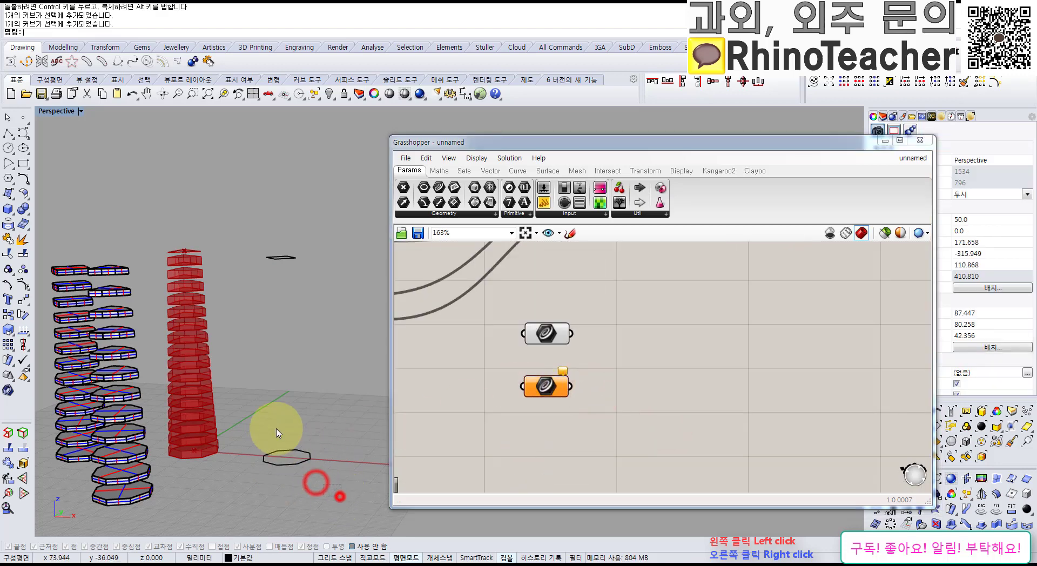
{"action": "right_click", "coordinate": [566, 414]}
{"action": "left_click", "coordinate": [595, 477]}
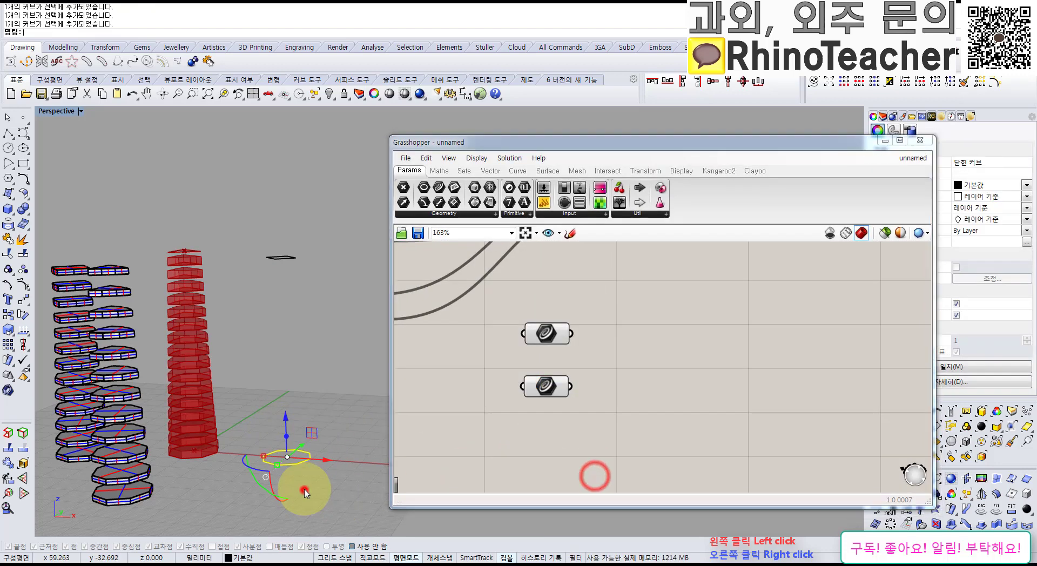
{"action": "left_click_drag", "start_coordinate": [305, 489], "coordinate": [272, 421]}
{"action": "left_click", "coordinate": [561, 447]}
Feed both Curve parameters into the Loft component's Curves input in place of the polygon outputs.
{"action": "scroll", "coordinate": [572, 405], "scroll_direction": "down", "scroll_amount": 5}
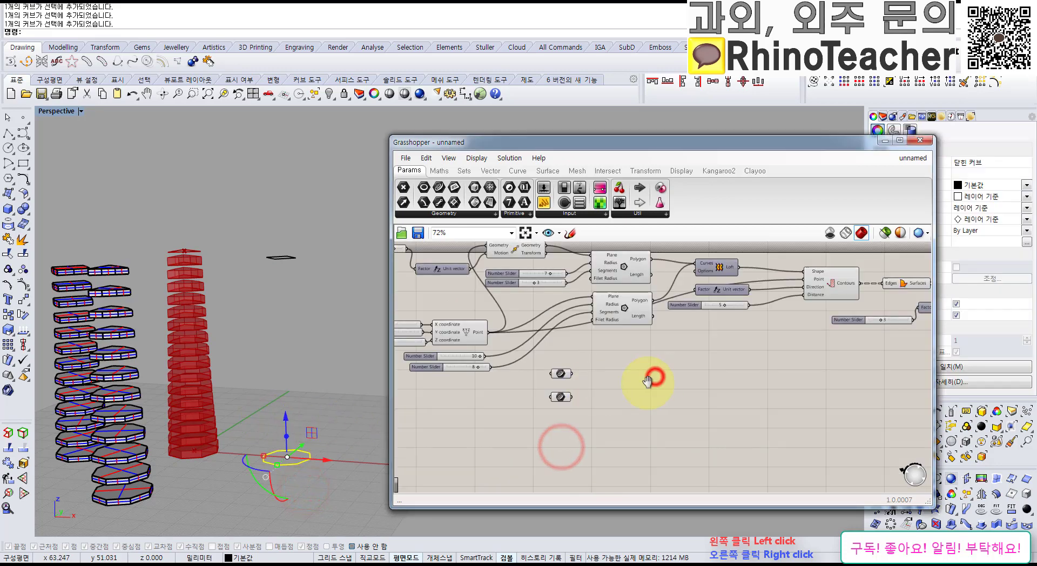
{"action": "right_click_drag", "start_coordinate": [647, 381], "coordinate": [587, 406]}
{"action": "left_click_drag", "start_coordinate": [543, 388], "coordinate": [633, 291]}
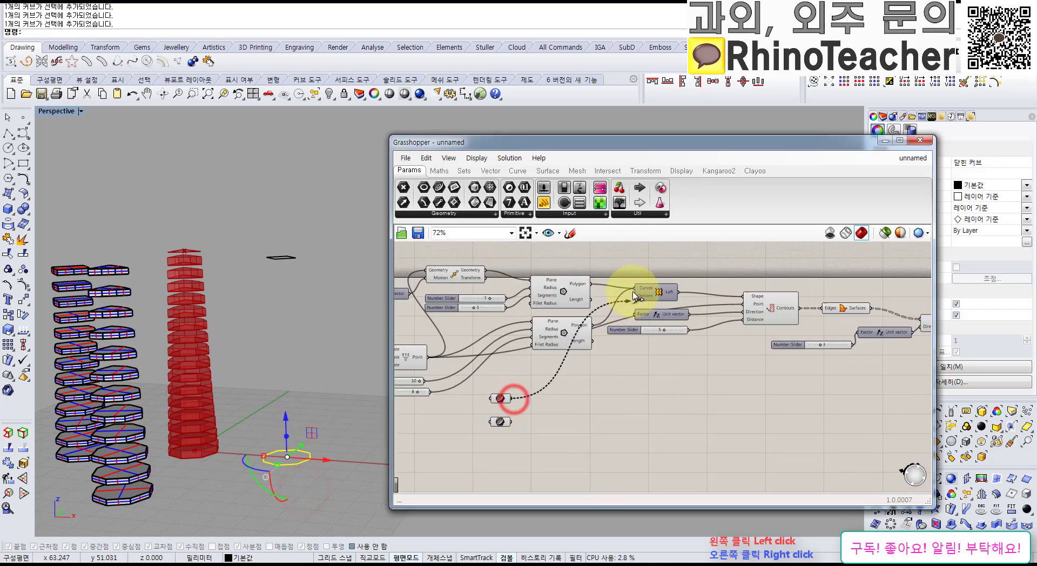
{"action": "left_click_drag", "start_coordinate": [588, 381], "coordinate": [633, 292], "text": "shift"}
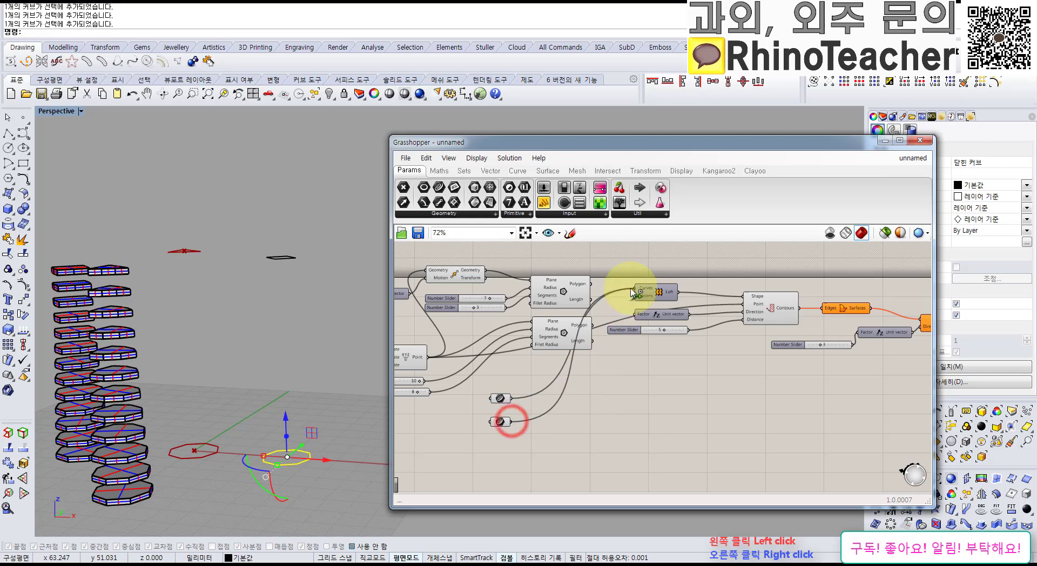
Shift the tower's top four-sided polygon sideways in the Rhino viewport and try exploding it into segments.
{"action": "right_click_drag", "start_coordinate": [332, 256], "coordinate": [330, 310]}
{"action": "left_click", "coordinate": [342, 336]}
{"action": "scroll", "coordinate": [290, 358], "scroll_direction": "up", "scroll_amount": 3}
{"action": "left_click", "coordinate": [264, 308]}
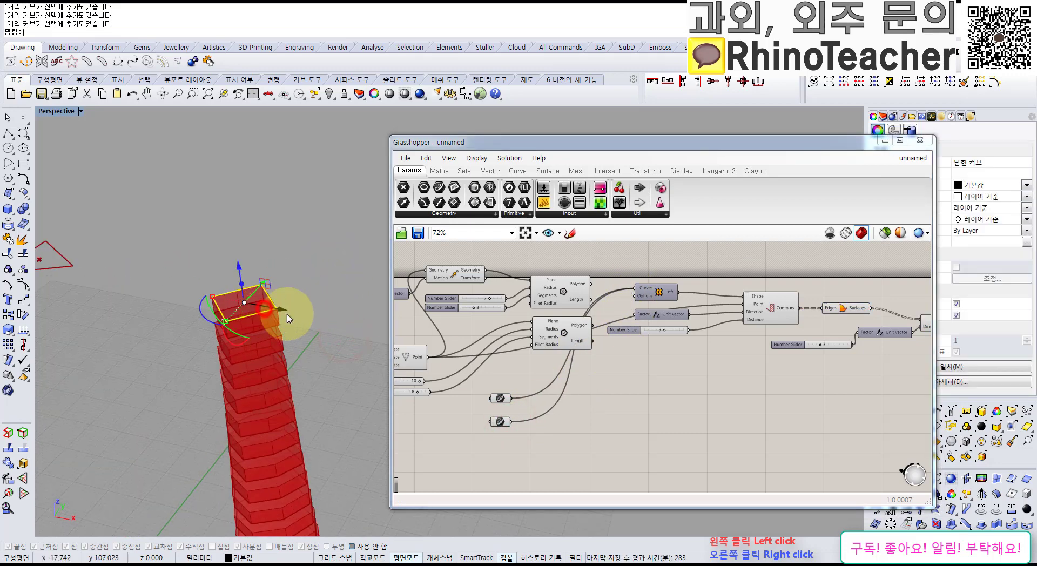
{"action": "scroll", "coordinate": [308, 318], "scroll_direction": "down", "scroll_amount": 2}
{"action": "mouse_move", "coordinate": [309, 322]}
{"action": "left_mouse_down"}
{"action": "mouse_move", "coordinate": [287, 313]}
{"action": "mouse_move", "coordinate": [305, 321]}
{"action": "left_mouse_up"}
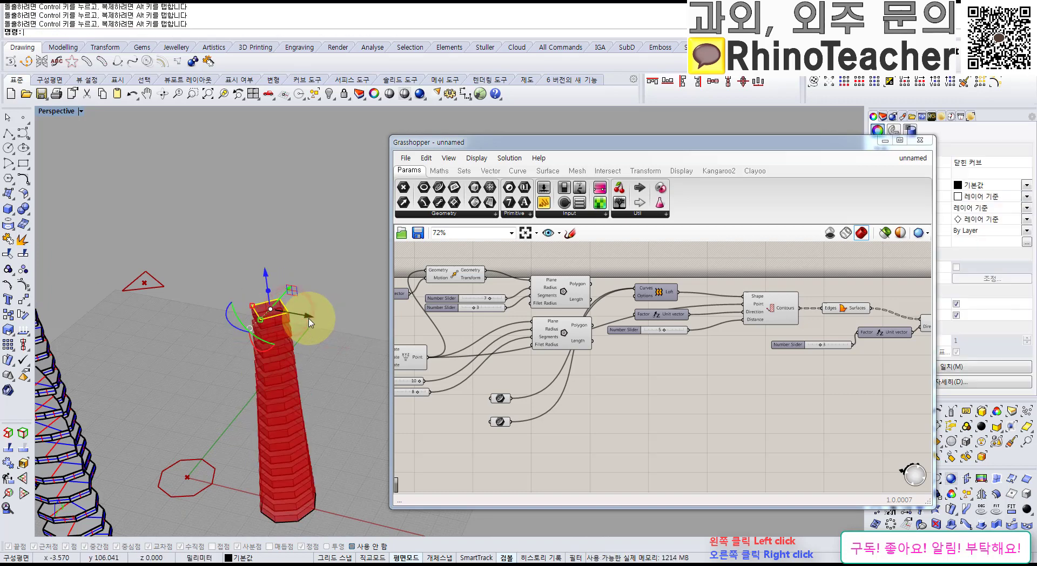
{"action": "left_click", "coordinate": [17, 240]}
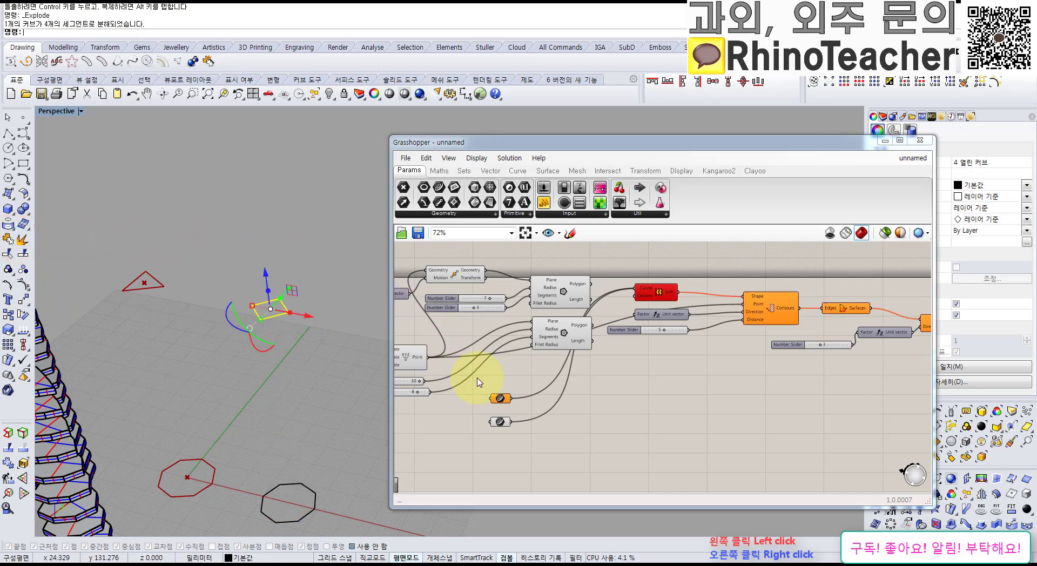
{"action": "key", "text": "ctrl+z"}
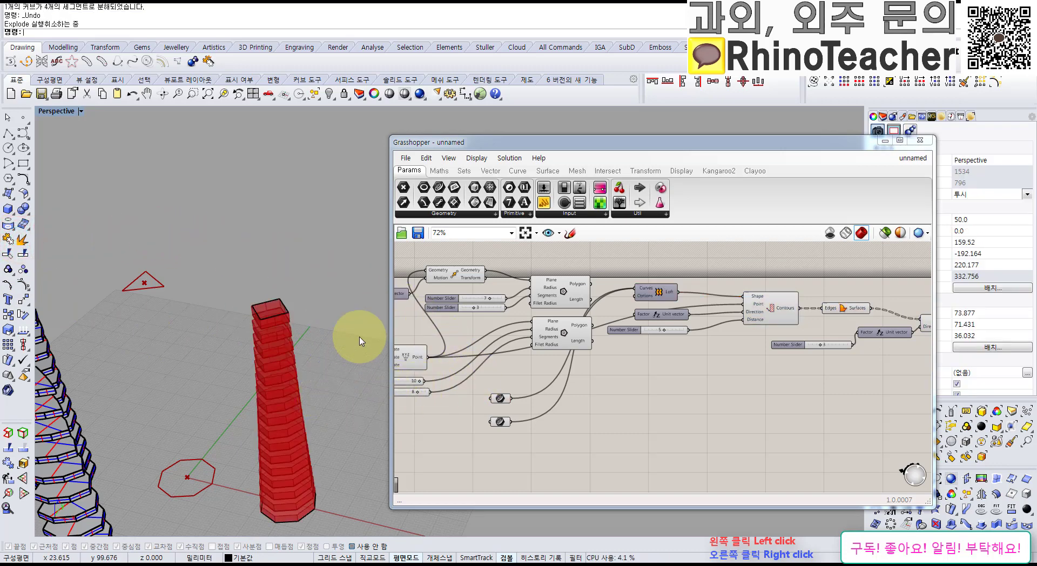
Reshape the top four-sided polygon by moving its corner control points, and hide the control points again.
{"action": "left_click_drag", "start_coordinate": [234, 253], "coordinate": [327, 336]}
{"action": "key", "text": "F10"}
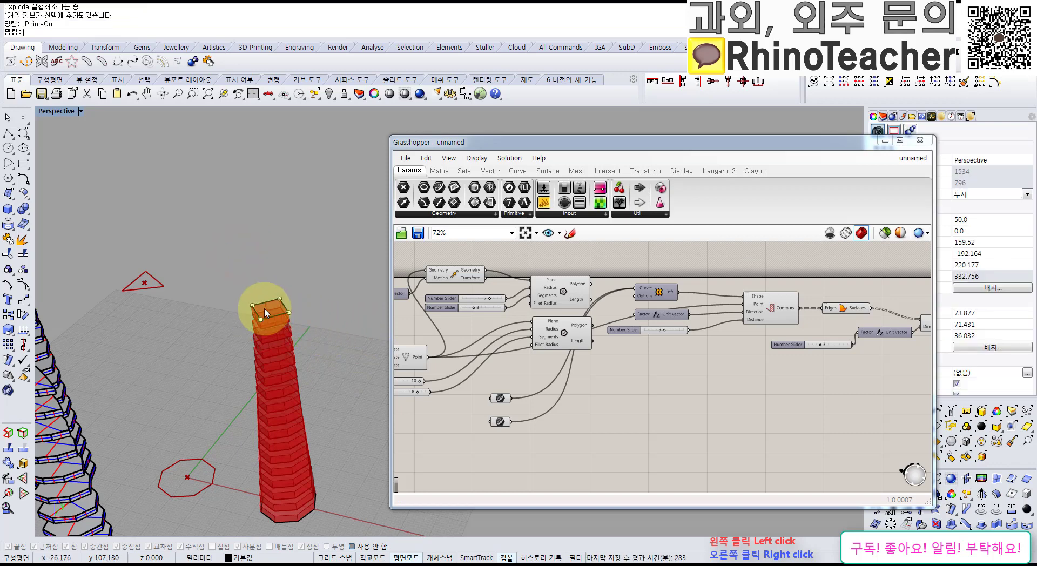
{"action": "scroll", "coordinate": [268, 309], "scroll_direction": "up", "scroll_amount": 7}
{"action": "left_click_drag", "start_coordinate": [327, 247], "coordinate": [393, 273]}
{"action": "scroll", "coordinate": [340, 268], "scroll_direction": "down", "scroll_amount": 4}
{"action": "right_click_drag", "start_coordinate": [330, 267], "coordinate": [176, 300], "text": "shift"}
{"action": "right_click_drag", "start_coordinate": [240, 261], "coordinate": [226, 286]}
{"action": "right_click_drag", "start_coordinate": [153, 358], "coordinate": [279, 340], "text": "shift"}
{"action": "left_click_drag", "start_coordinate": [264, 335], "coordinate": [314, 286]}
{"action": "right_click_drag", "start_coordinate": [319, 398], "coordinate": [329, 365]}
{"action": "scroll", "coordinate": [258, 335], "scroll_direction": "down", "scroll_amount": 5}
{"action": "scroll", "coordinate": [326, 269], "scroll_direction": "up", "scroll_amount": 6}
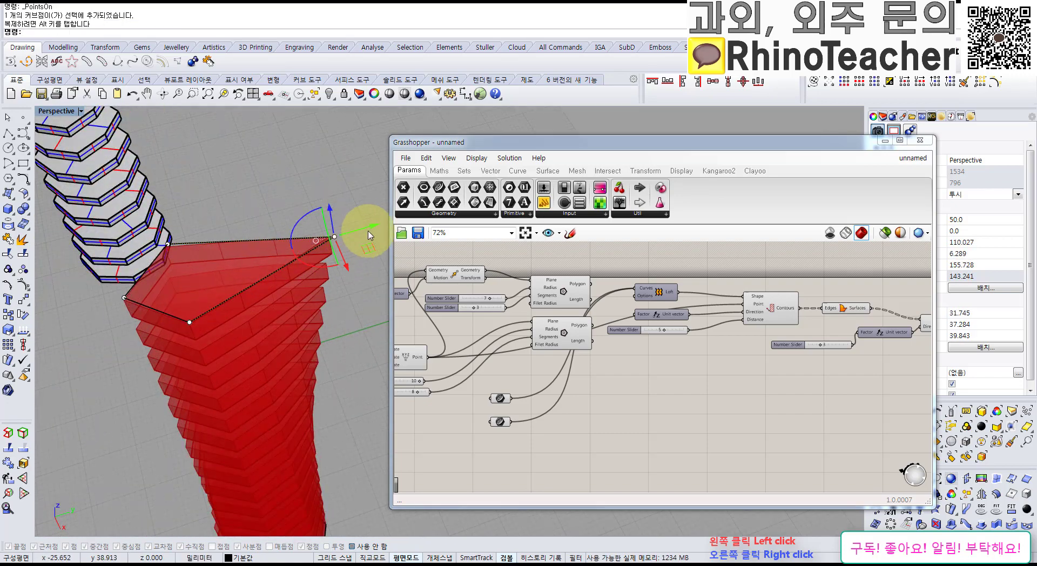
{"action": "left_click_drag", "start_coordinate": [368, 229], "coordinate": [301, 258]}
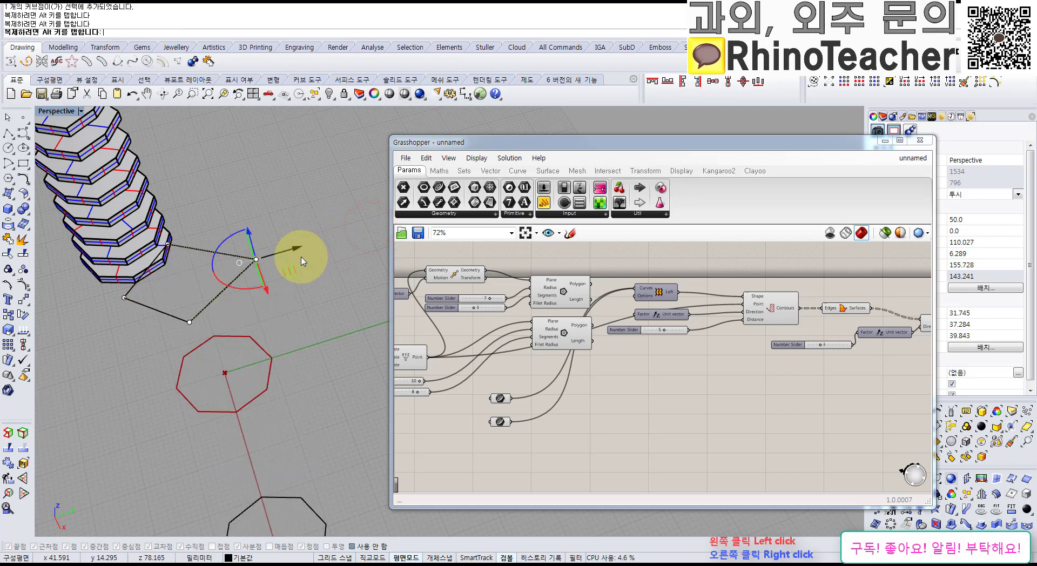
{"action": "scroll", "coordinate": [312, 281], "scroll_direction": "down", "scroll_amount": 5}
{"action": "right_click_drag", "start_coordinate": [318, 350], "coordinate": [351, 305]}
{"action": "key", "text": "Escape"}
{"action": "key", "text": "Escape"}
Delete the raised four-sided polygon at the top of the tower.
{"action": "right_click_drag", "start_coordinate": [271, 266], "coordinate": [280, 234]}
{"action": "left_click_drag", "start_coordinate": [252, 199], "coordinate": [342, 247]}
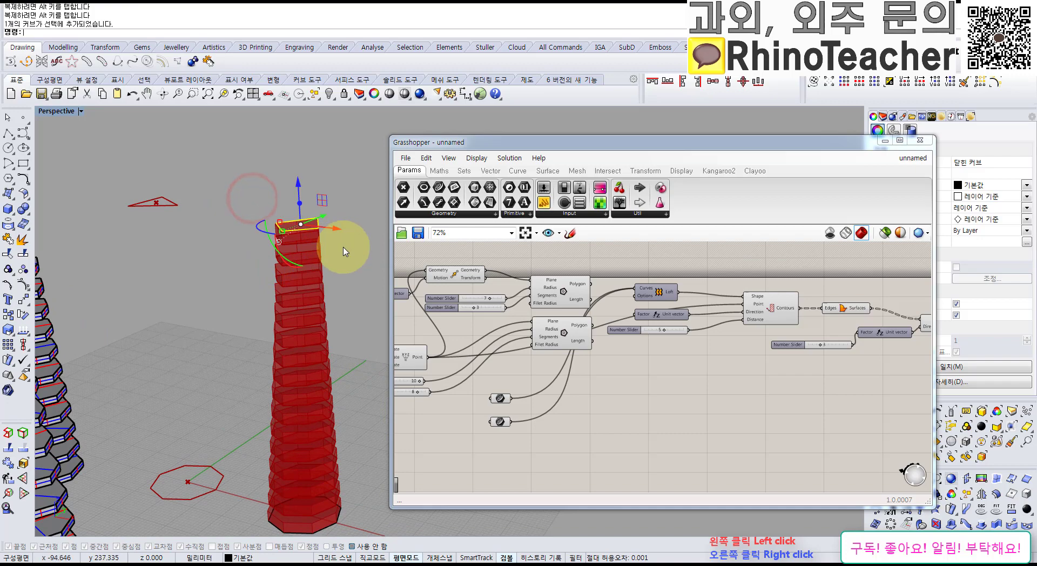
{"action": "key", "text": "Delete"}
{"action": "left_click", "coordinate": [632, 410]}
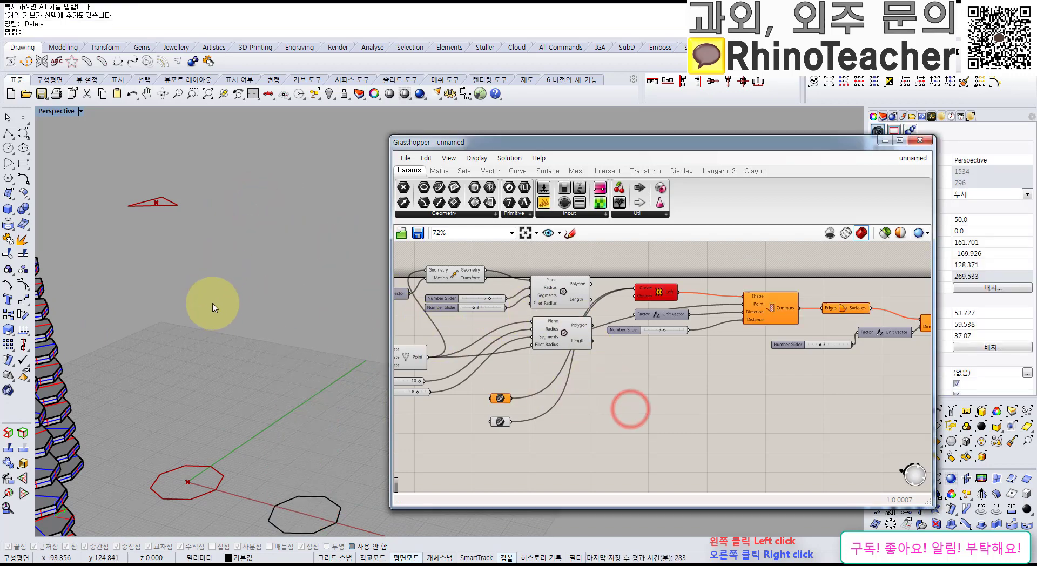
Draw a deformable circle of degree 3 with 8 points around the ground octagon, larger than the octagon.
{"action": "scroll", "coordinate": [213, 296], "scroll_direction": "down", "scroll_amount": 4}
{"action": "right_click_drag", "start_coordinate": [251, 298], "coordinate": [263, 388]}
{"action": "left_click", "coordinate": [7, 146]}
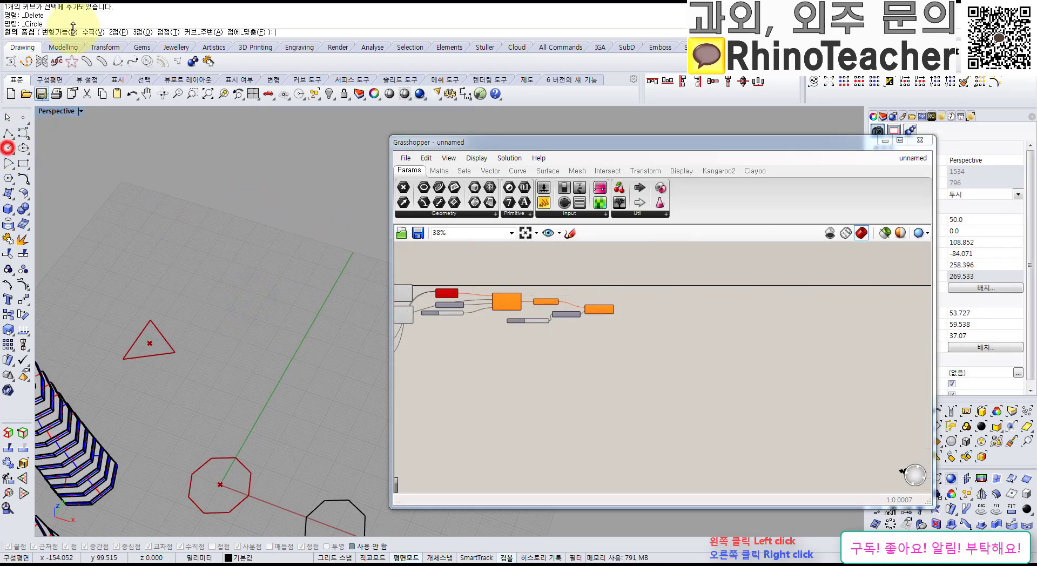
{"action": "left_click", "coordinate": [65, 32]}
{"action": "scroll", "coordinate": [325, 408], "scroll_direction": "down", "scroll_amount": 4}
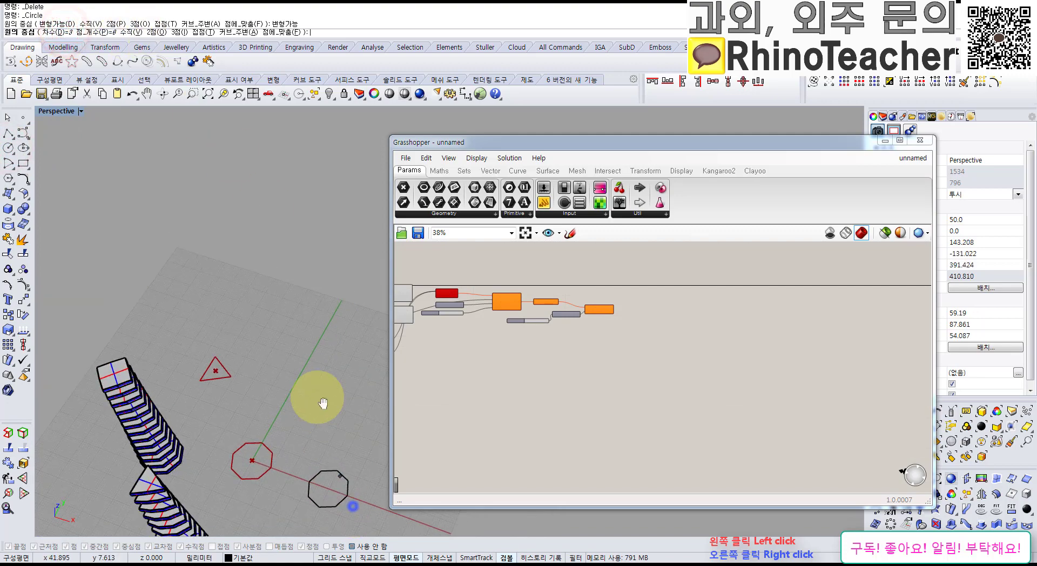
{"action": "scroll", "coordinate": [329, 459], "scroll_direction": "up", "scroll_amount": 8}
{"action": "right_click_drag", "start_coordinate": [352, 506], "coordinate": [282, 403], "text": "shift"}
{"action": "left_click", "coordinate": [298, 408]}
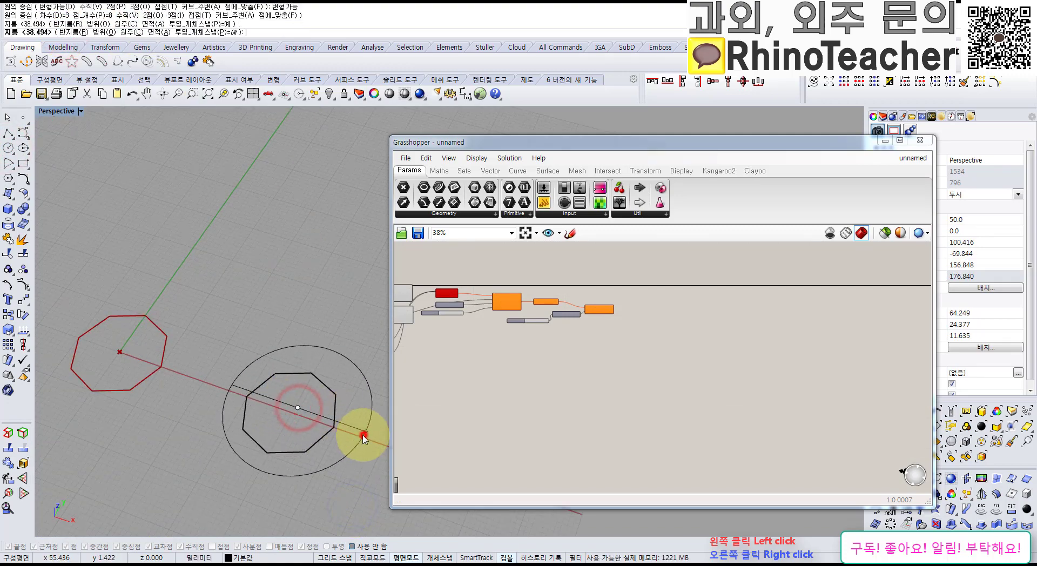
{"action": "left_click", "coordinate": [363, 446]}
Raise the deformable circle vertically above the ground octagon to the level of the intended tower top.
{"action": "scroll", "coordinate": [356, 435], "scroll_direction": "down", "scroll_amount": 3}
{"action": "right_click_drag", "start_coordinate": [352, 358], "coordinate": [349, 341]}
{"action": "left_click_drag", "start_coordinate": [310, 351], "coordinate": [337, 166]}
Assign the raised circle to the upper Curve parameter.
{"action": "right_click_drag", "start_coordinate": [502, 351], "coordinate": [621, 313]}
{"action": "scroll", "coordinate": [505, 316], "scroll_direction": "up", "scroll_amount": 7}
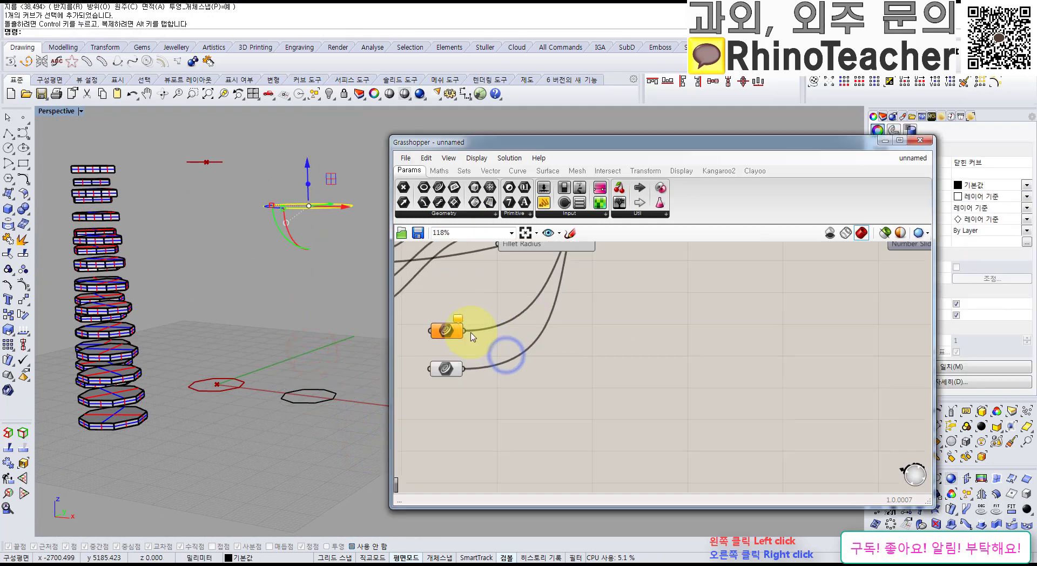
{"action": "right_click", "coordinate": [432, 328]}
{"action": "left_click", "coordinate": [511, 477]}
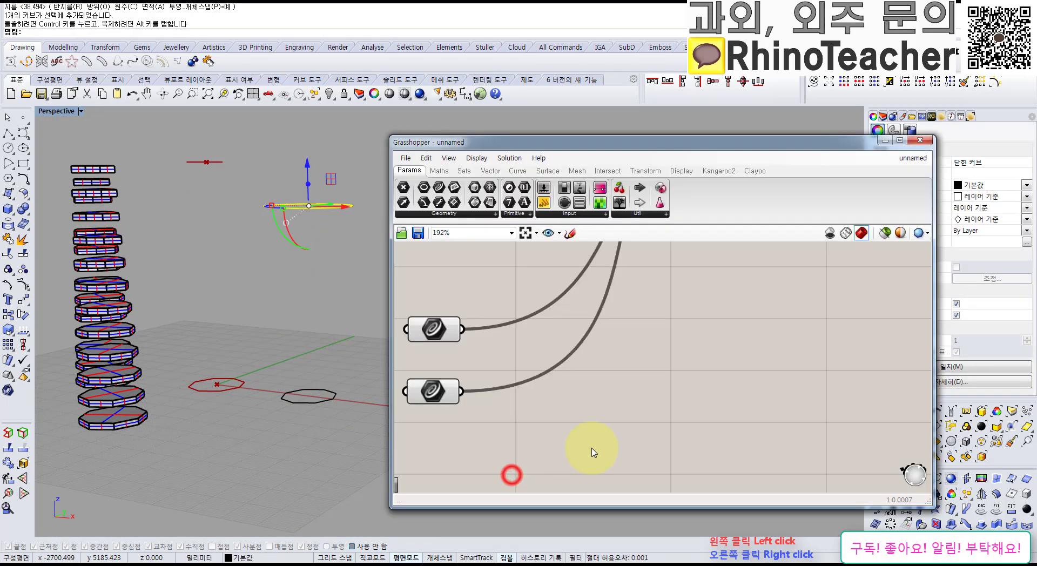
{"action": "scroll", "coordinate": [671, 285], "scroll_direction": "down", "scroll_amount": 5}
{"action": "right_click_drag", "start_coordinate": [675, 293], "coordinate": [629, 353]}
{"action": "scroll", "coordinate": [648, 351], "scroll_direction": "down", "scroll_amount": 2}
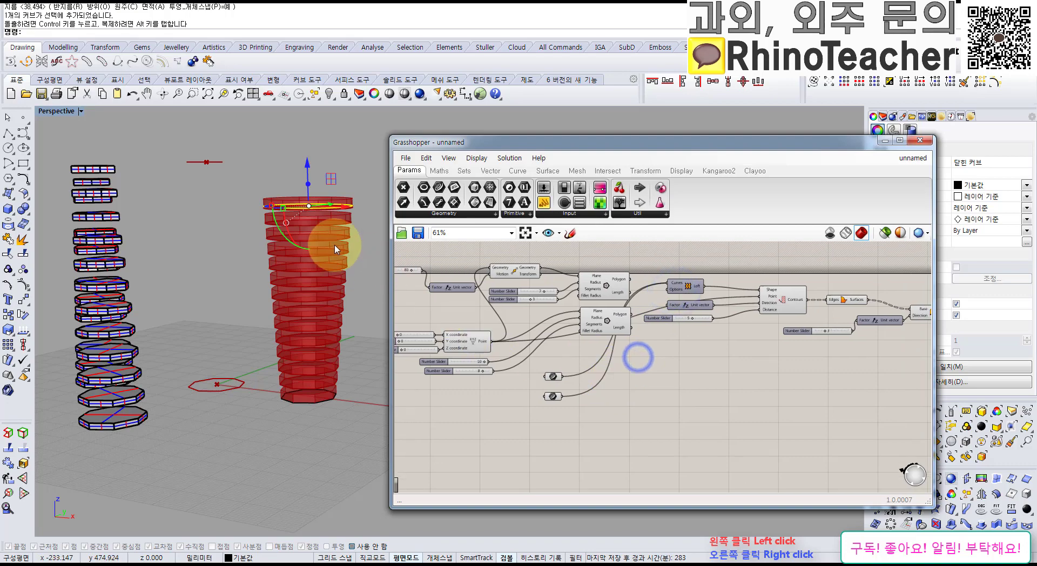
Reposition the raised circle above the octagon to adjust the tower's height and lean.
{"action": "right_click_drag", "start_coordinate": [329, 264], "coordinate": [259, 261]}
{"action": "left_click_drag", "start_coordinate": [251, 258], "coordinate": [256, 218]}
{"action": "left_click_drag", "start_coordinate": [296, 265], "coordinate": [306, 265]}
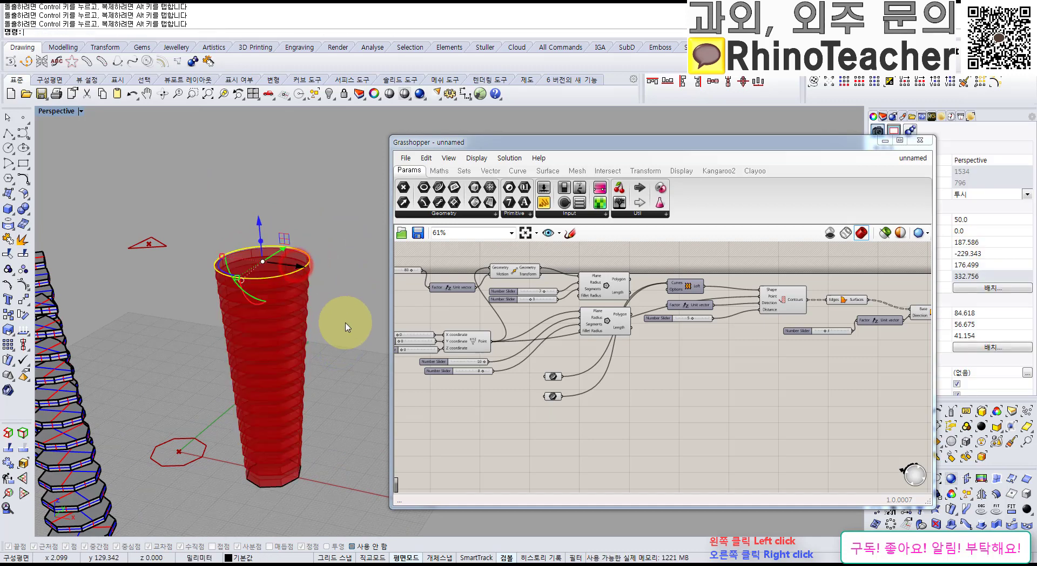
Delete the unused Polygon, Move, Construct Point and upstream Unit Vector components together with their number sliders.
{"action": "right_click_drag", "start_coordinate": [562, 346], "coordinate": [642, 369]}
{"action": "left_click_drag", "start_coordinate": [656, 276], "coordinate": [443, 379]}
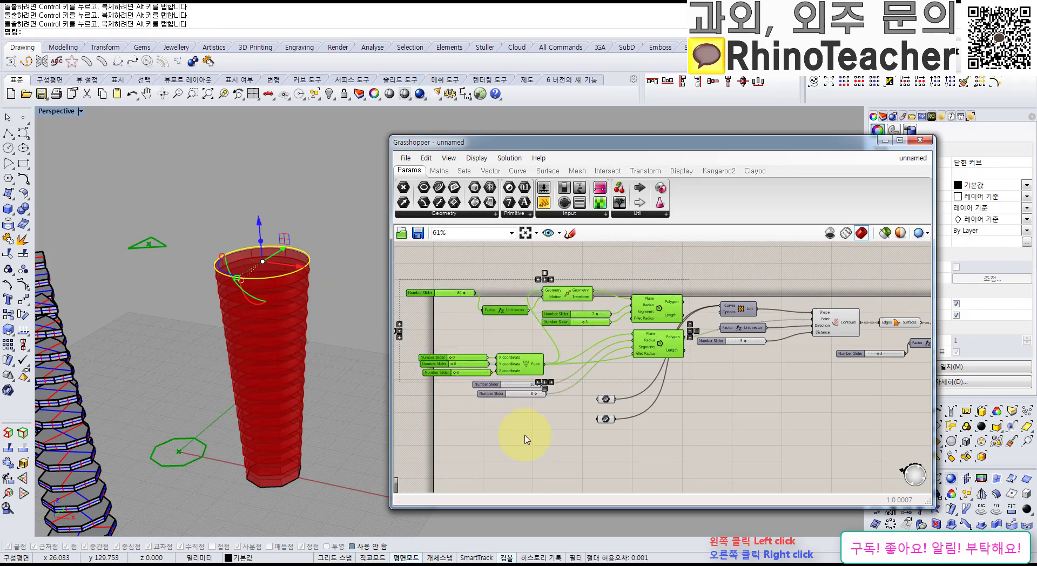
{"action": "left_click_drag", "start_coordinate": [534, 368], "coordinate": [522, 347], "text": "shift"}
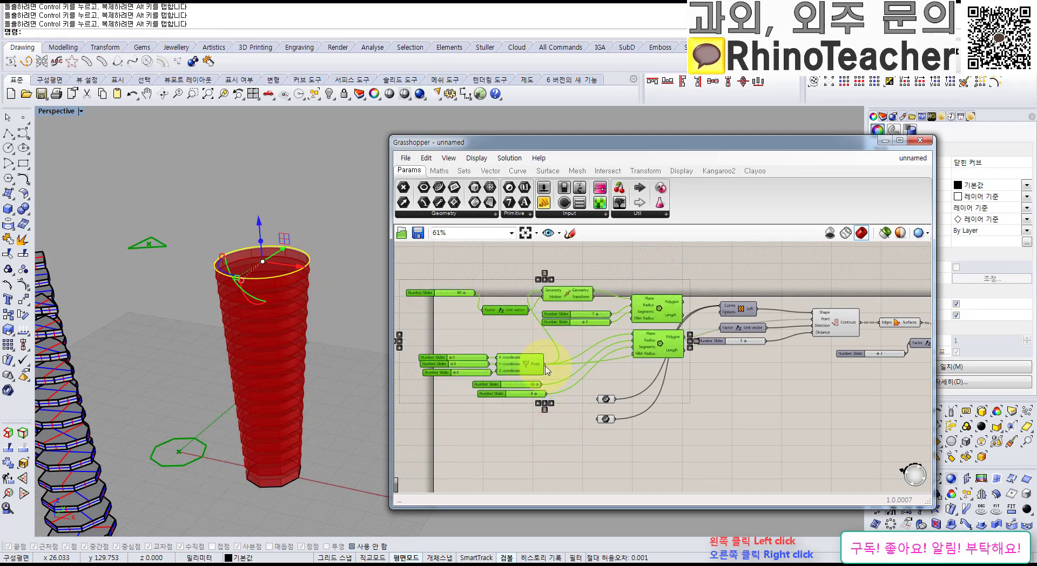
{"action": "key", "text": "Delete"}
Move the two Curve parameters together so they sit directly beside the Loft component's inputs.
{"action": "right_click_drag", "start_coordinate": [701, 365], "coordinate": [625, 376]}
{"action": "scroll", "coordinate": [530, 424], "scroll_direction": "up", "scroll_amount": 3}
{"action": "left_click_drag", "start_coordinate": [568, 475], "coordinate": [517, 345]}
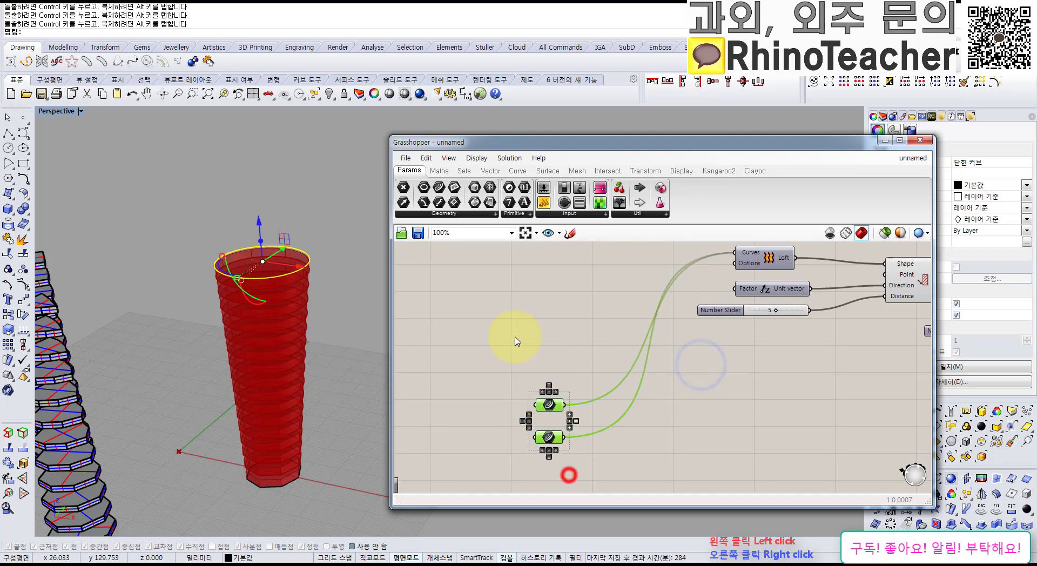
{"action": "right_click_drag", "start_coordinate": [581, 373], "coordinate": [505, 402]}
{"action": "left_click_drag", "start_coordinate": [470, 432], "coordinate": [579, 273]}
Show the top circle's control points and pull one inward to form a notch in its outline.
{"action": "right_click_drag", "start_coordinate": [336, 317], "coordinate": [269, 332]}
{"action": "key", "text": "F10"}
{"action": "right_click_drag", "start_coordinate": [321, 352], "coordinate": [300, 338]}
{"action": "left_click_drag", "start_coordinate": [295, 309], "coordinate": [265, 342]}
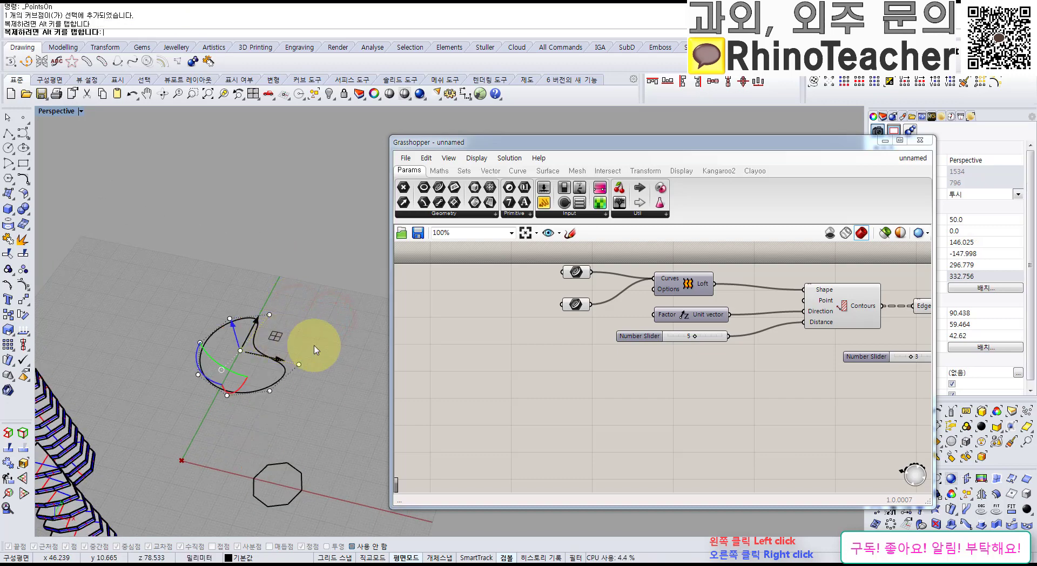
Examine the notched tower from several angles and the shortened definition from the Curve parameters to Extrusion.
{"action": "right_click_drag", "start_coordinate": [323, 376], "coordinate": [354, 281], "text": "shift"}
{"action": "right_click_drag", "start_coordinate": [352, 278], "coordinate": [221, 370]}
{"action": "scroll", "coordinate": [307, 390], "scroll_direction": "up", "scroll_amount": 7}
{"action": "scroll", "coordinate": [322, 380], "scroll_direction": "down", "scroll_amount": 5}
{"action": "right_click_drag", "start_coordinate": [323, 384], "coordinate": [335, 309], "text": "shift"}
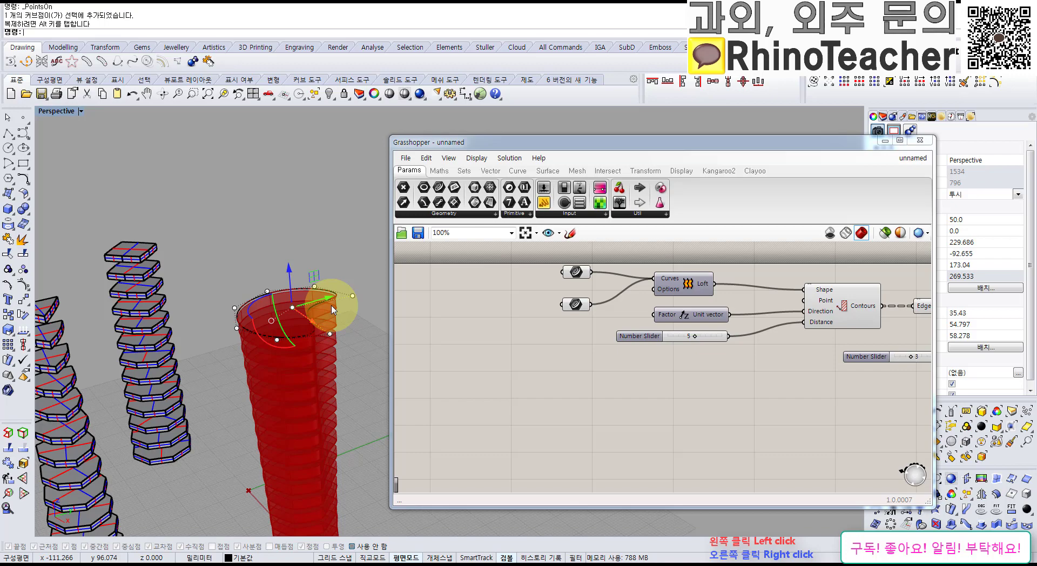
{"action": "right_click_drag", "start_coordinate": [326, 324], "coordinate": [345, 372]}
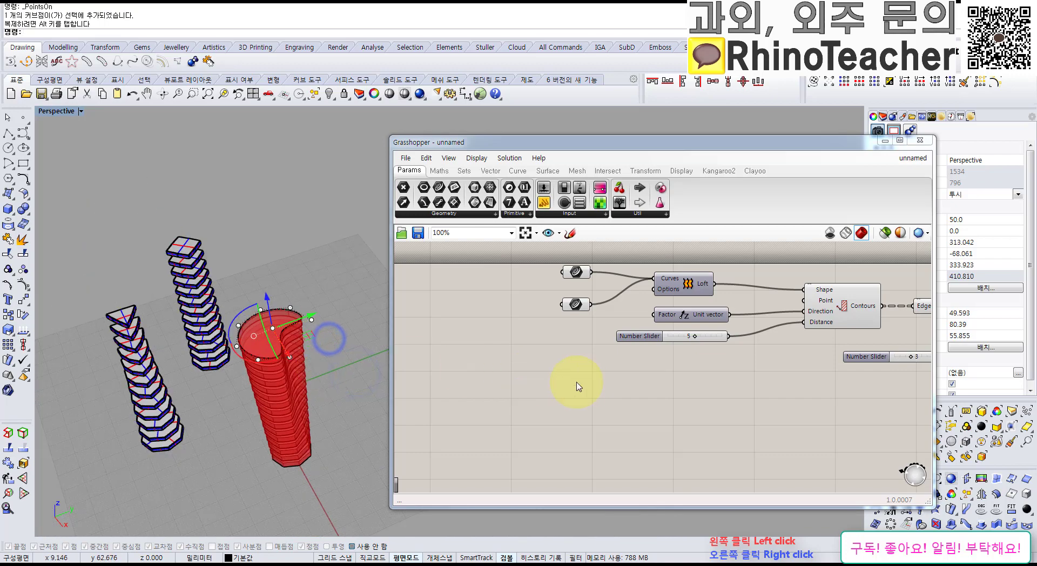
{"action": "left_click", "coordinate": [576, 386]}
{"action": "right_click_drag", "start_coordinate": [752, 377], "coordinate": [664, 363]}
{"action": "scroll", "coordinate": [711, 365], "scroll_direction": "down", "scroll_amount": 2}
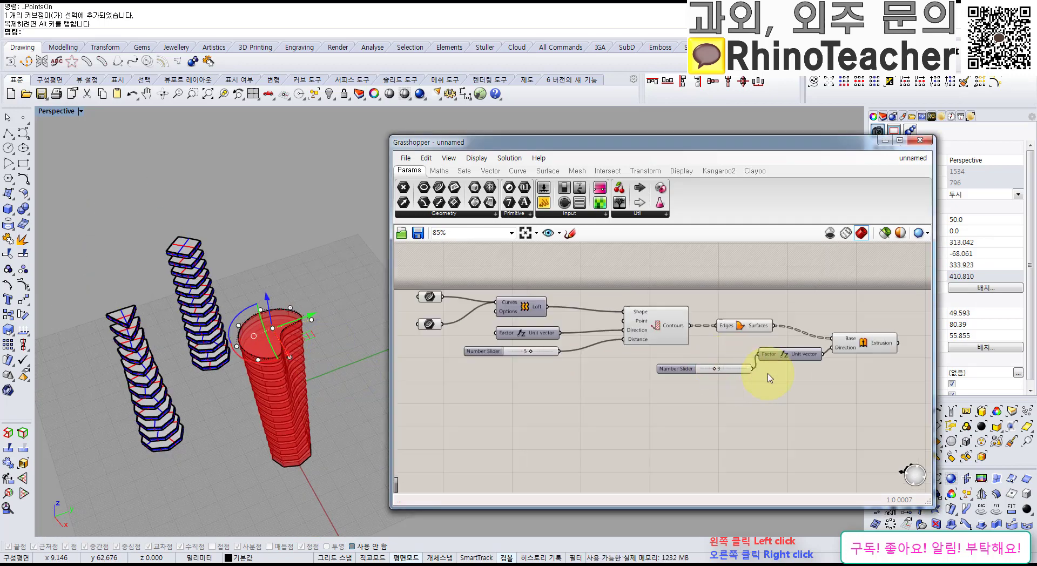
{"action": "right_click_drag", "start_coordinate": [769, 378], "coordinate": [710, 380]}
{"action": "left_click_drag", "start_coordinate": [843, 399], "coordinate": [796, 425]}
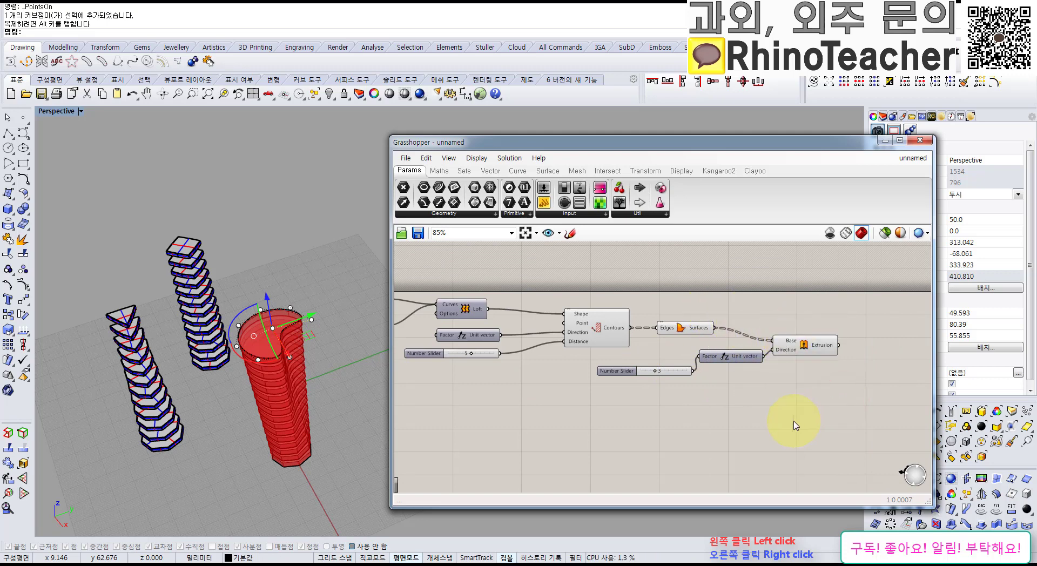
{"action": "right_click_drag", "start_coordinate": [697, 426], "coordinate": [774, 428]}
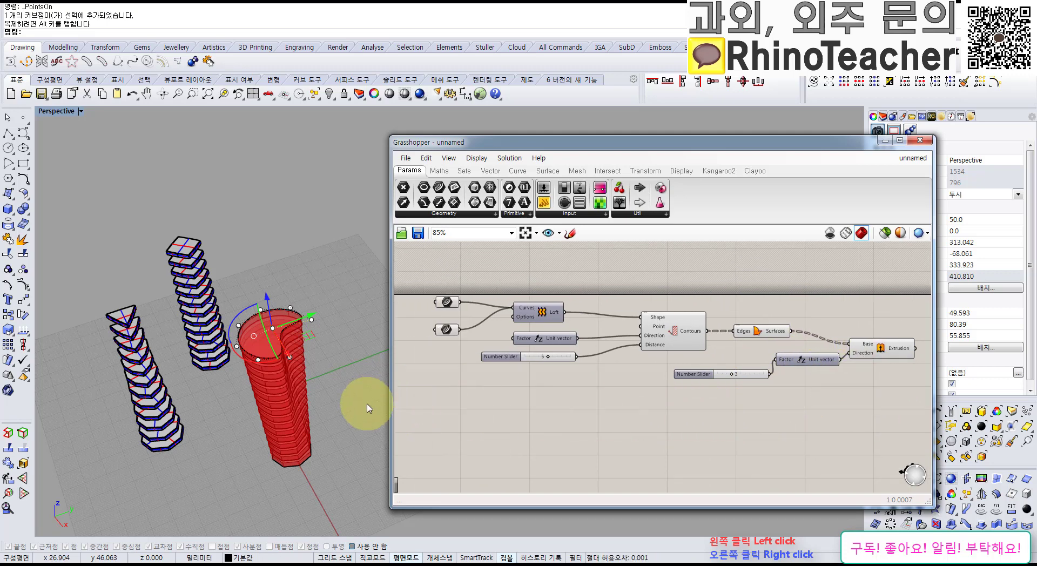
{"action": "right_click_drag", "start_coordinate": [352, 423], "coordinate": [353, 384]}
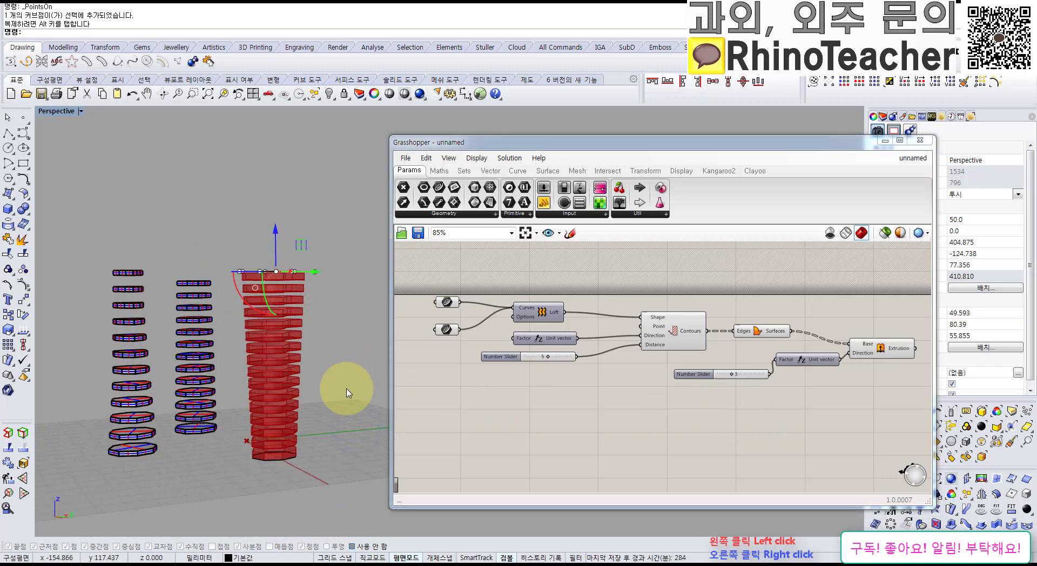